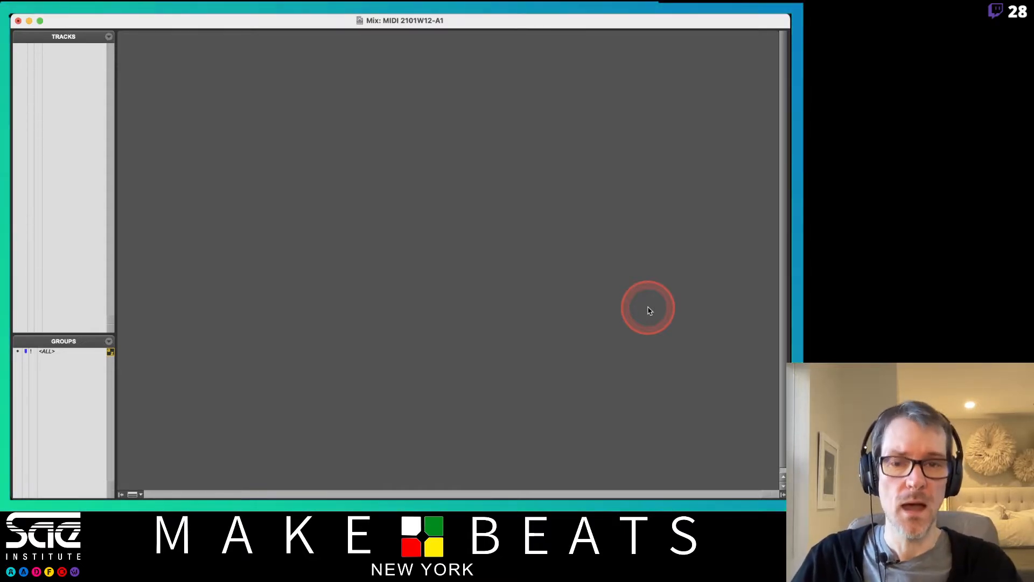
Step: Switch the empty MIDI 2101W12-A1 session from the Mix window to the Edit window
key(super+equal)
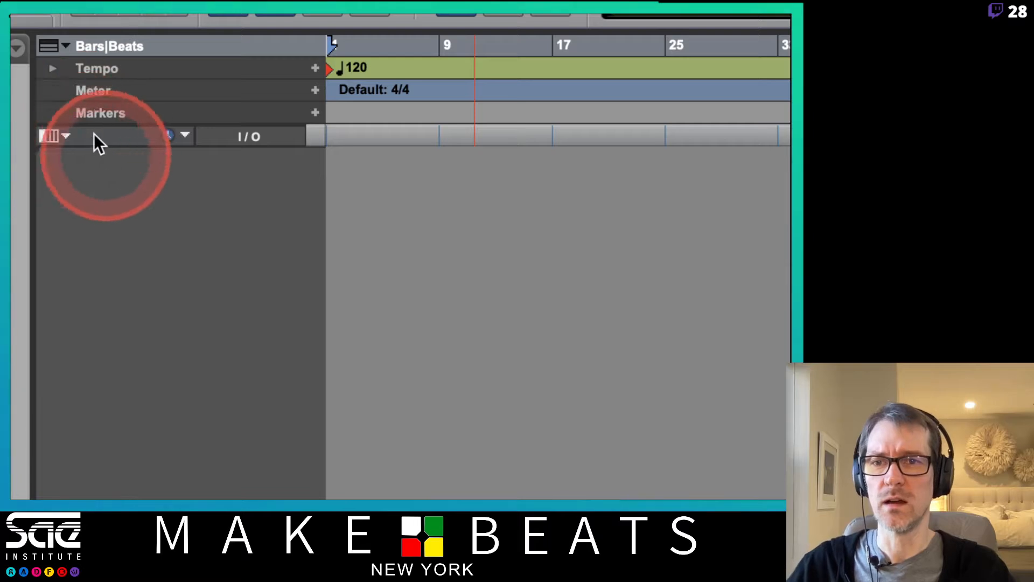
Step: Show the Inserts A-E column on the Edit window tracks
click(65, 134)
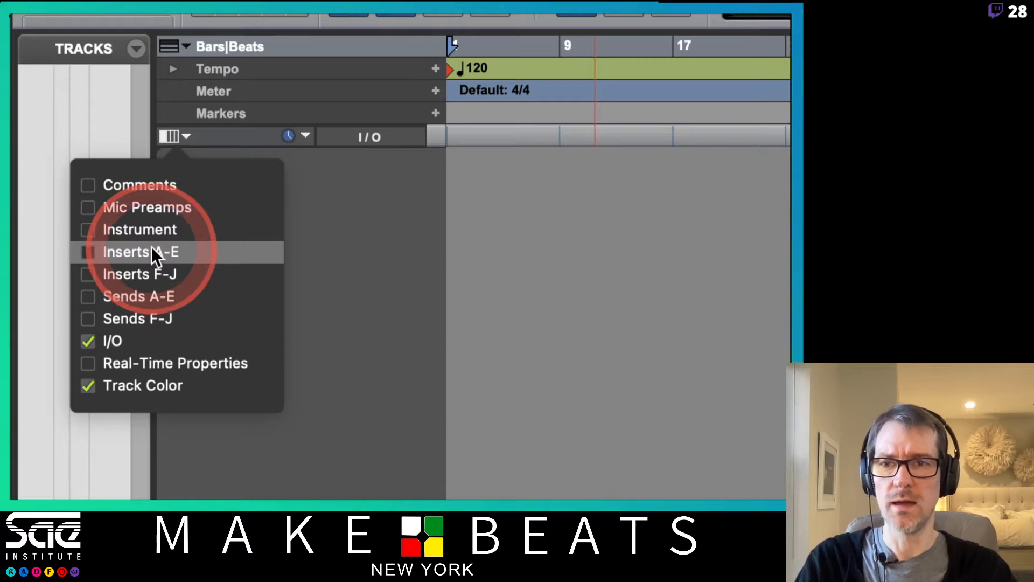
click(143, 253)
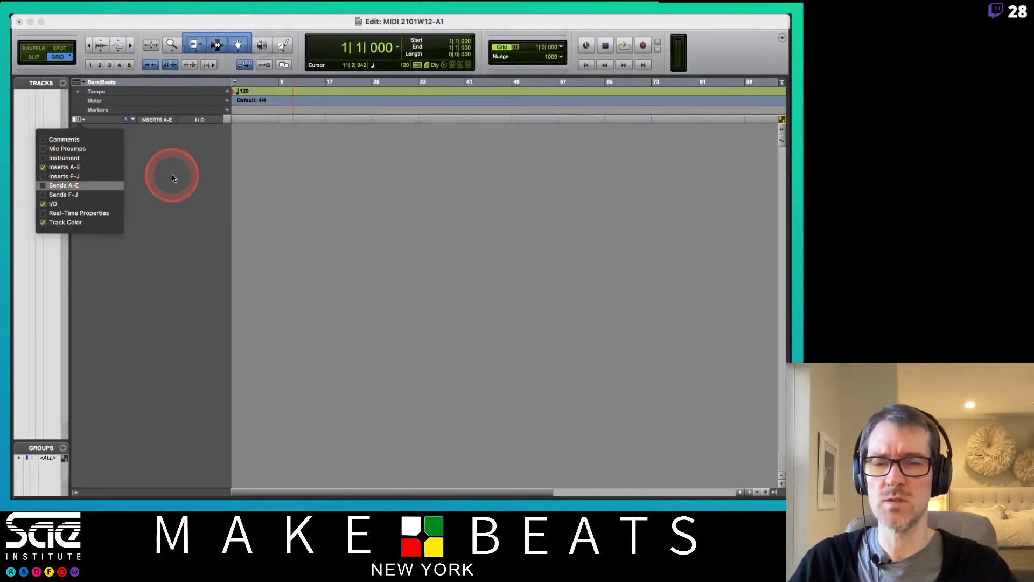
click(172, 178)
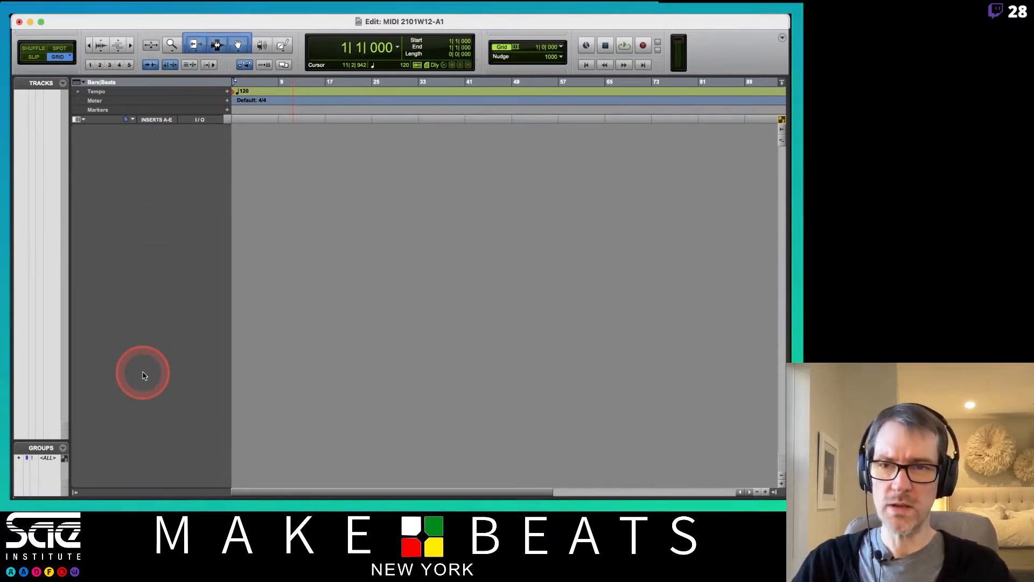
Step: In the Mix window, turn on the Instrument section for the mixer strips
key(super+equal)
click(132, 494)
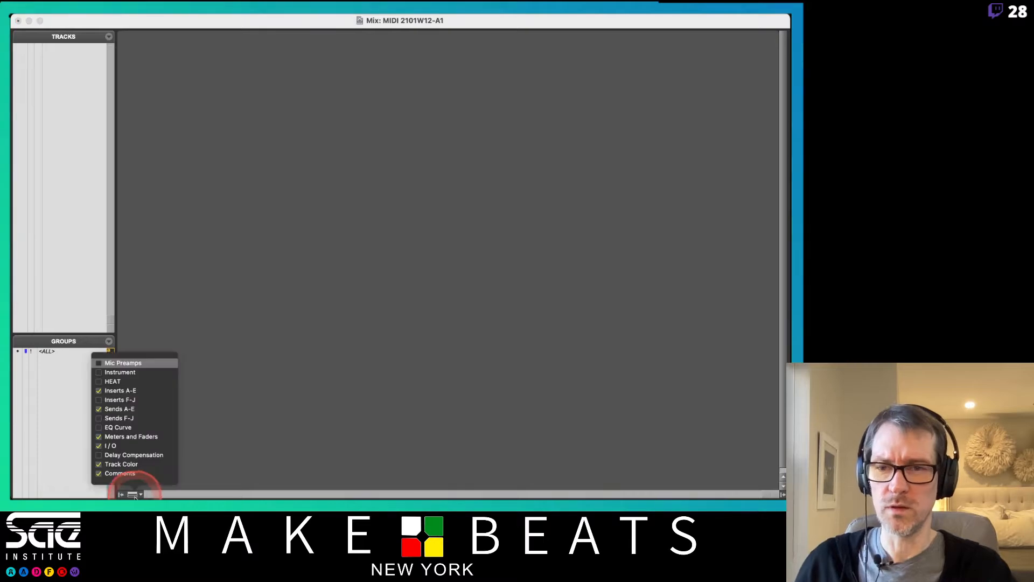
click(131, 376)
click(193, 354)
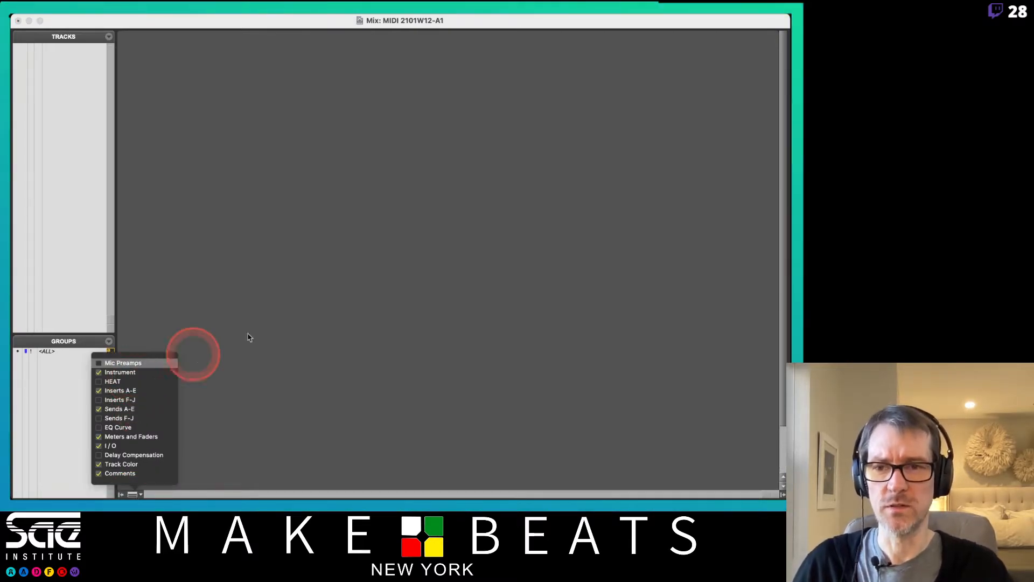
click(271, 321)
key(super+Tab)
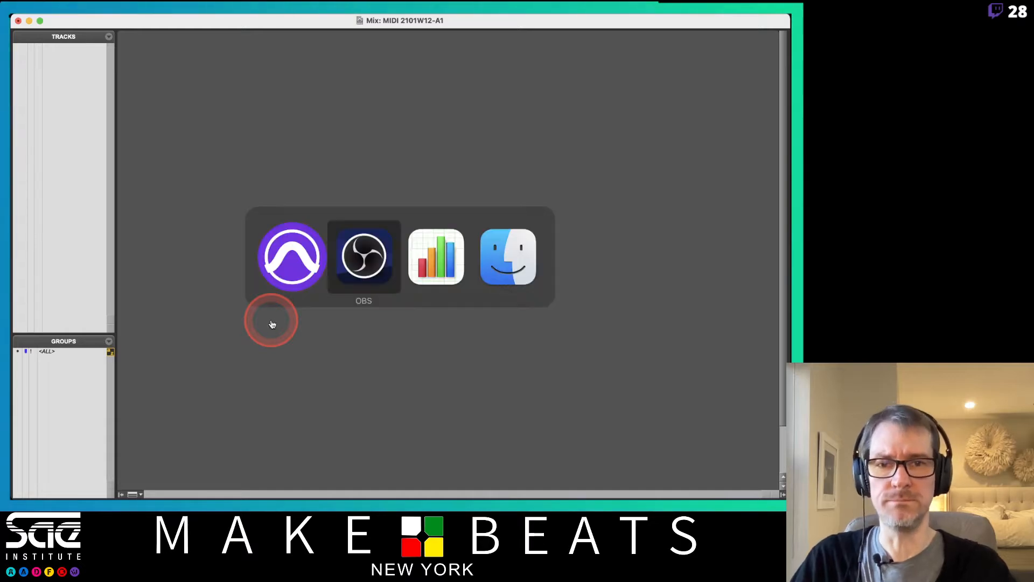
Step: From Teaching > SAE Mod 2 Daily Notes, open the 11 PT MIDI Basics and 12 PT MIDI Tracks PDFs
key(super+Tab)
key(super+Tab)
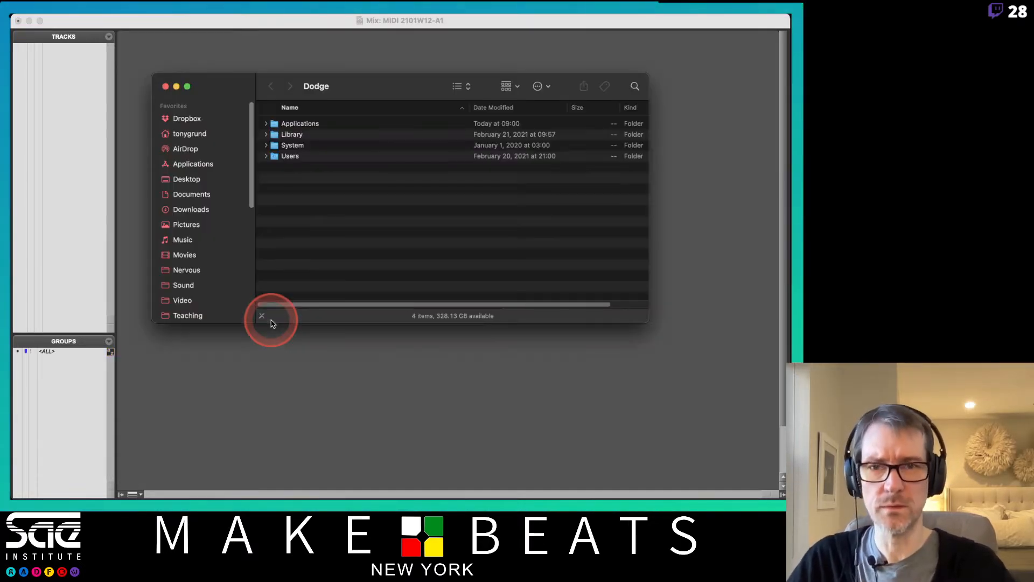
click(186, 315)
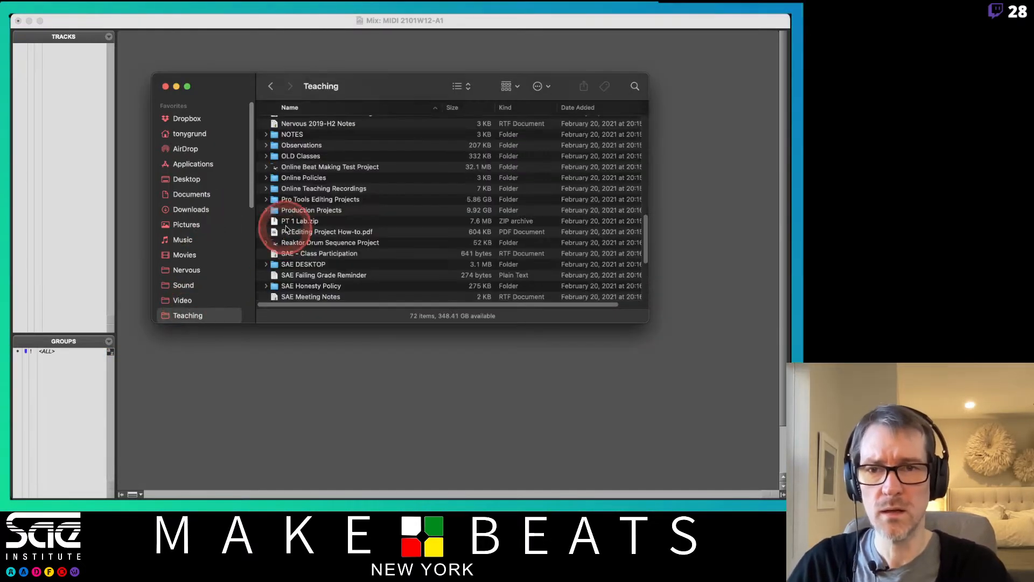
scroll(294, 225, down, 6)
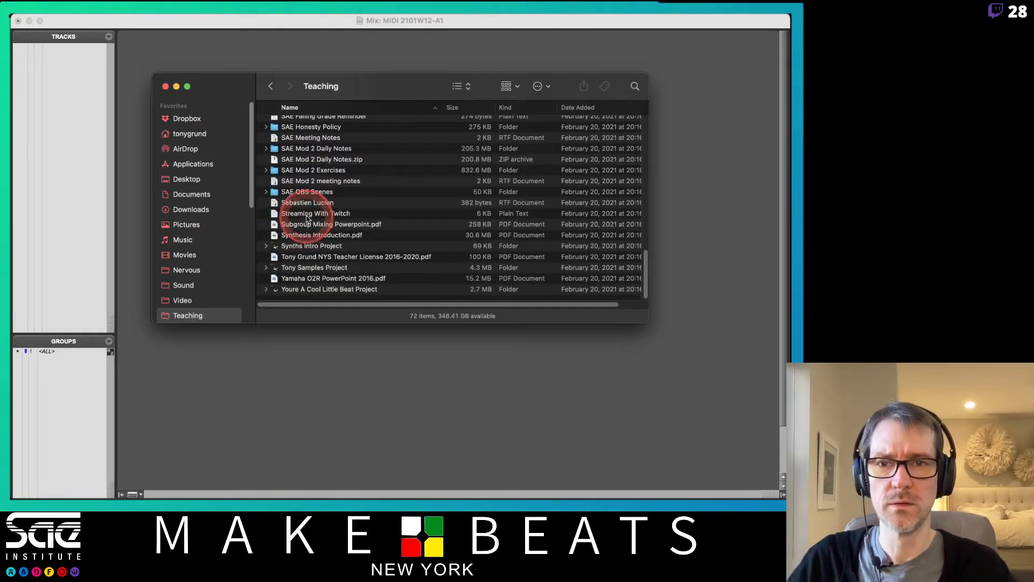
double_click(313, 148)
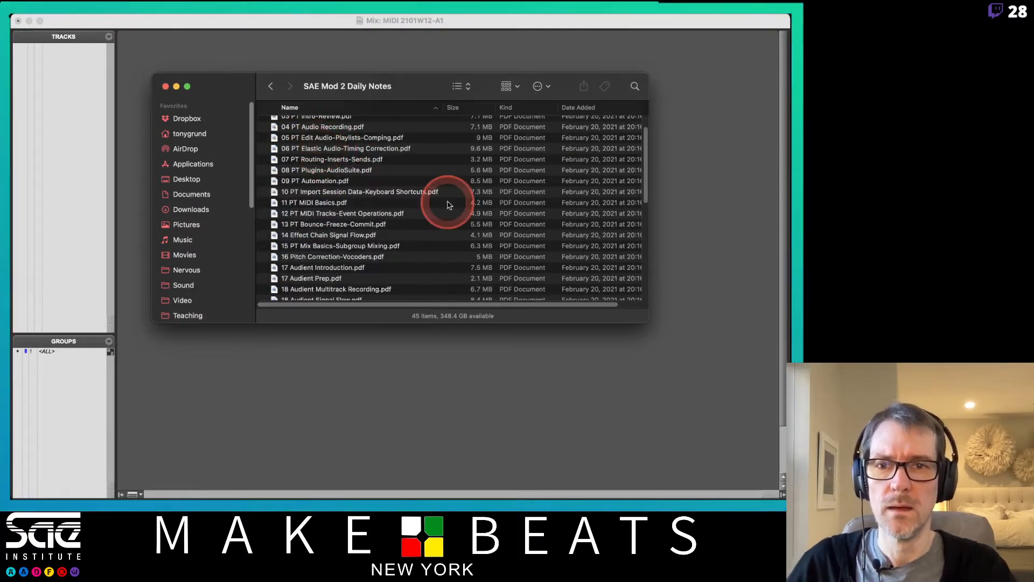
click(321, 205)
shift+click(325, 214)
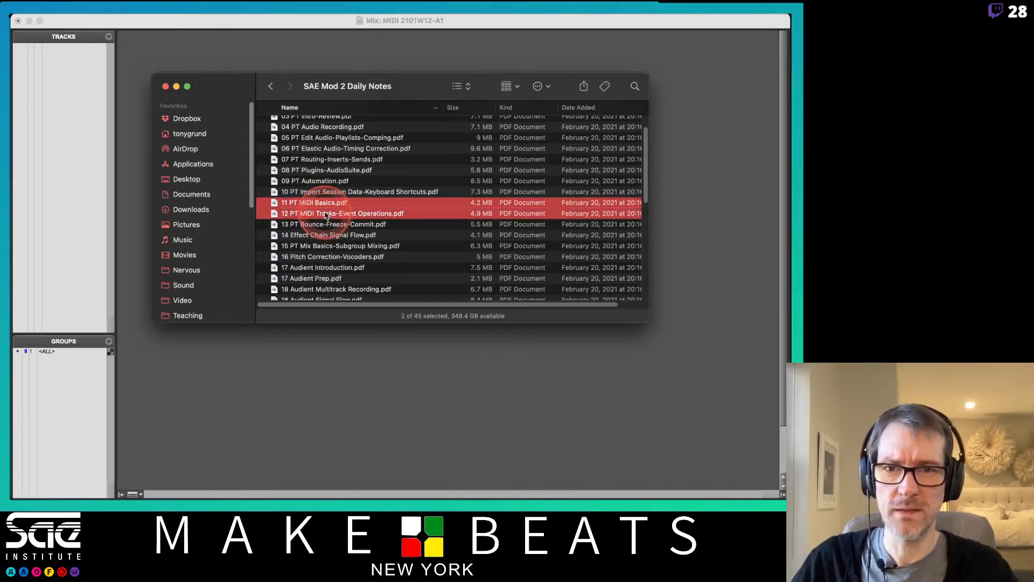
double_click(325, 214)
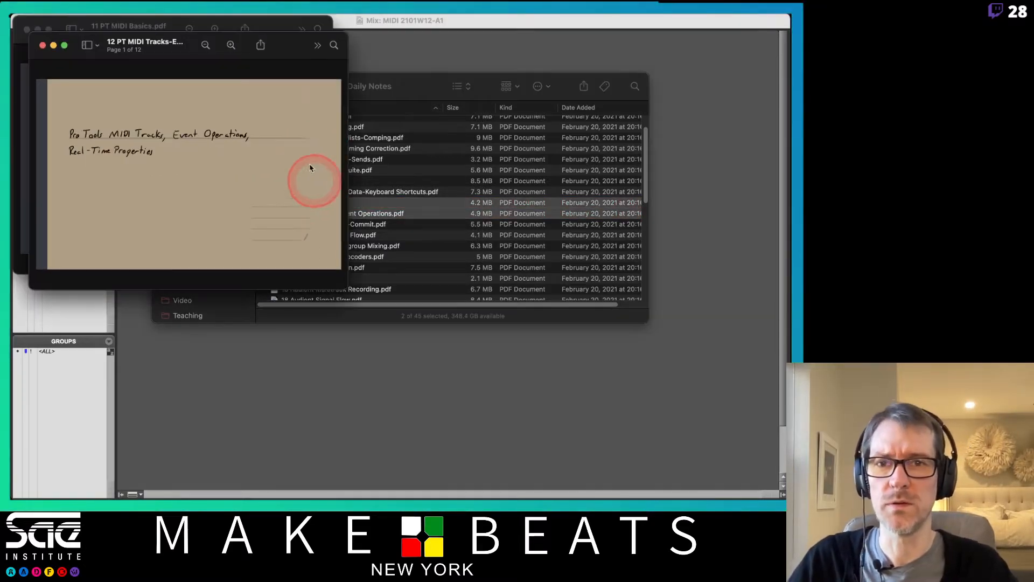
Step: Hide Finder and zoom both the MIDI Tracks and MIDI Basics Preview windows
click(406, 108)
key(super+w)
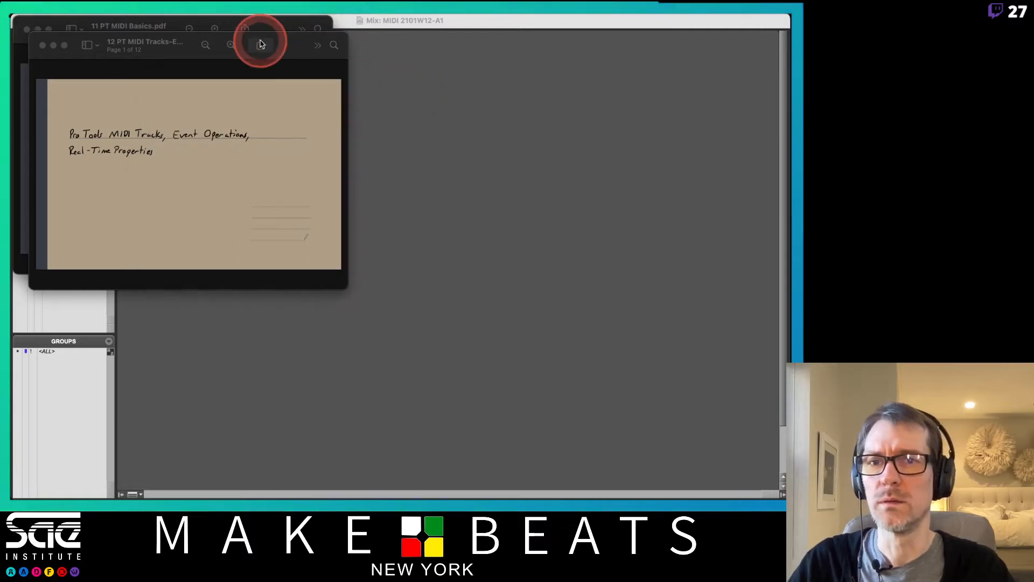
double_click(282, 42)
key(ctrl+Up)
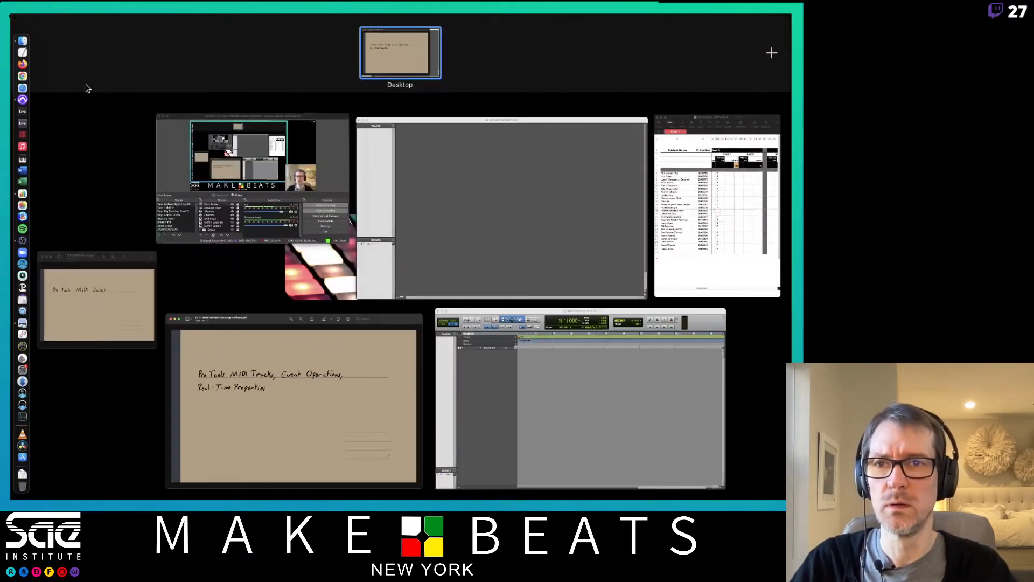
click(121, 279)
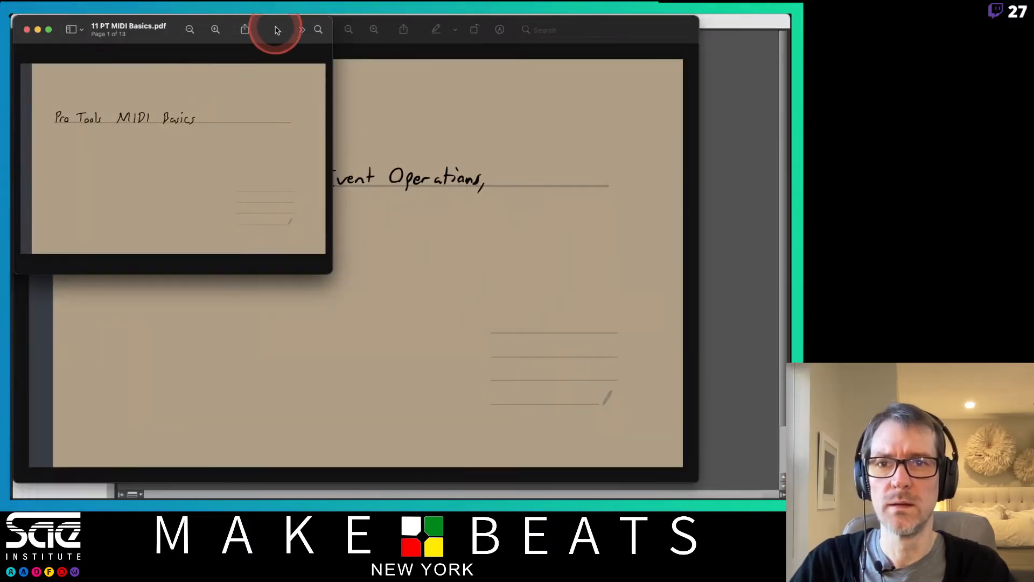
double_click(280, 29)
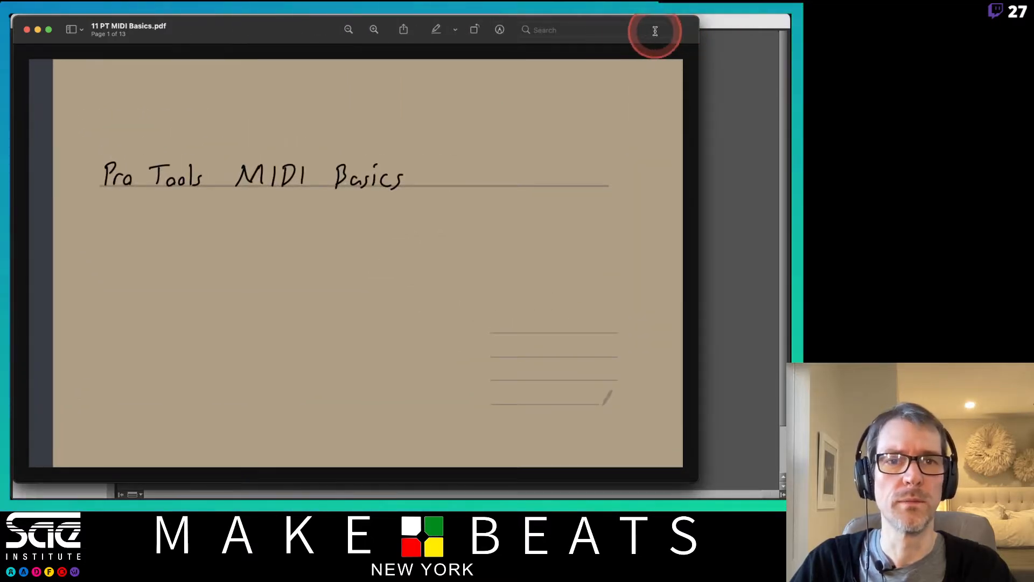
Step: Offset the two PDF windows so MIDI Basics sits in front of MIDI Tracks
click(629, 30)
drag(264, 31, 225, 31)
click(687, 25)
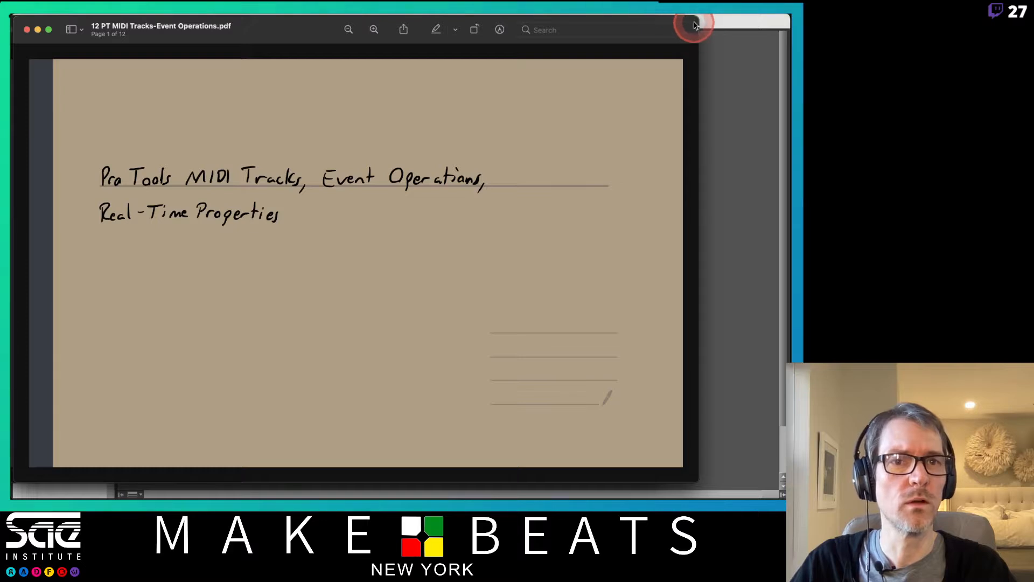
drag(690, 26, 786, 23)
click(48, 85)
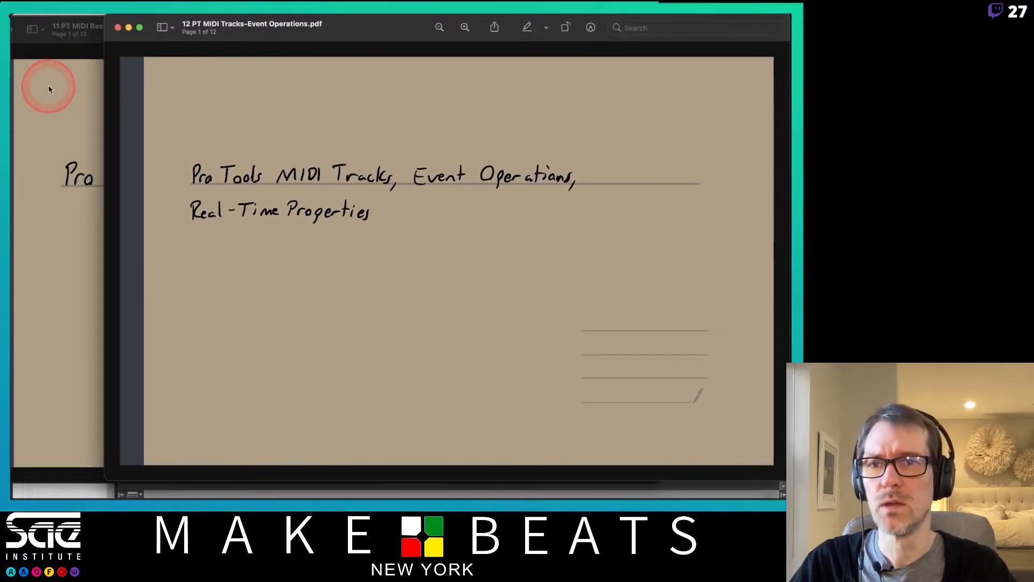
drag(161, 32, 199, 37)
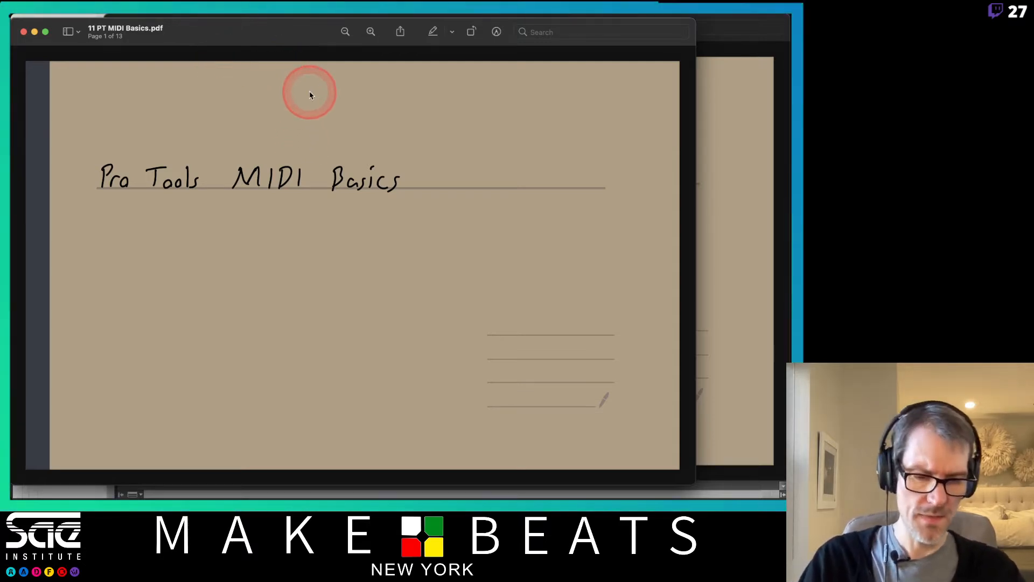
Step: Step through the 11 PT MIDI Basics pages, settling on page 10 of 13
key(Right)
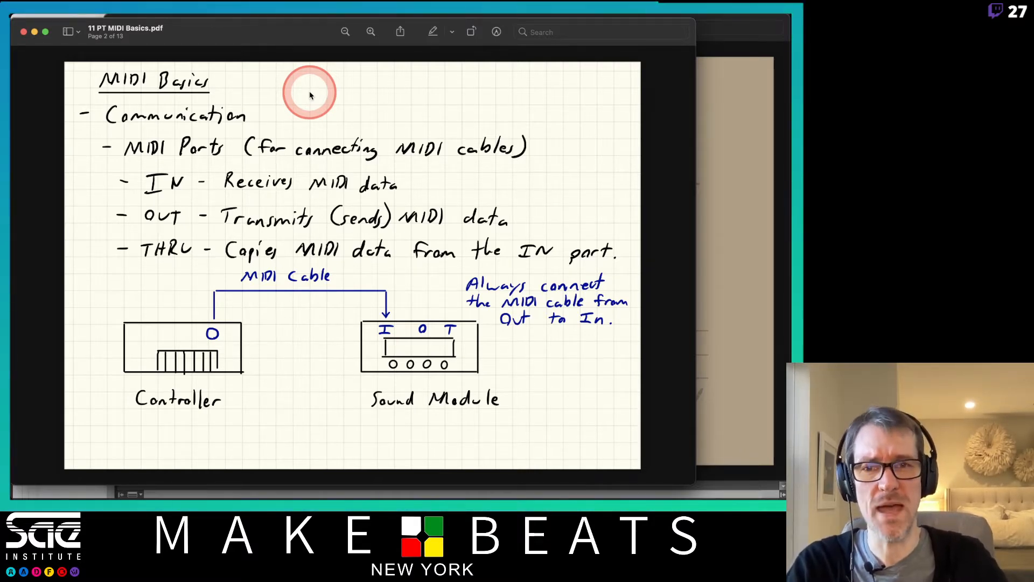
key(Right)
key(Right)
key(Right)
key(Right)
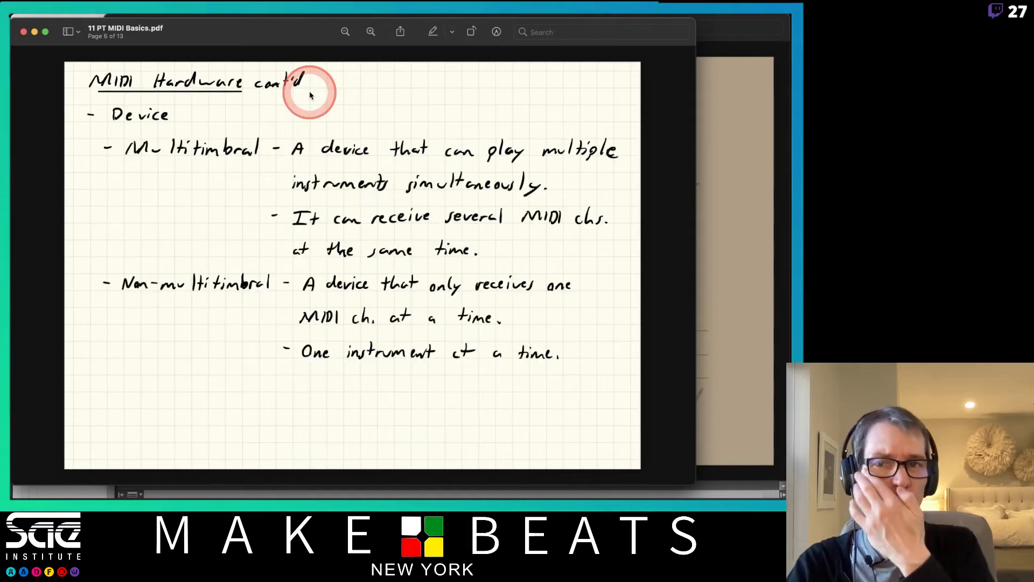
key(Right)
key(Right)
key(Right)
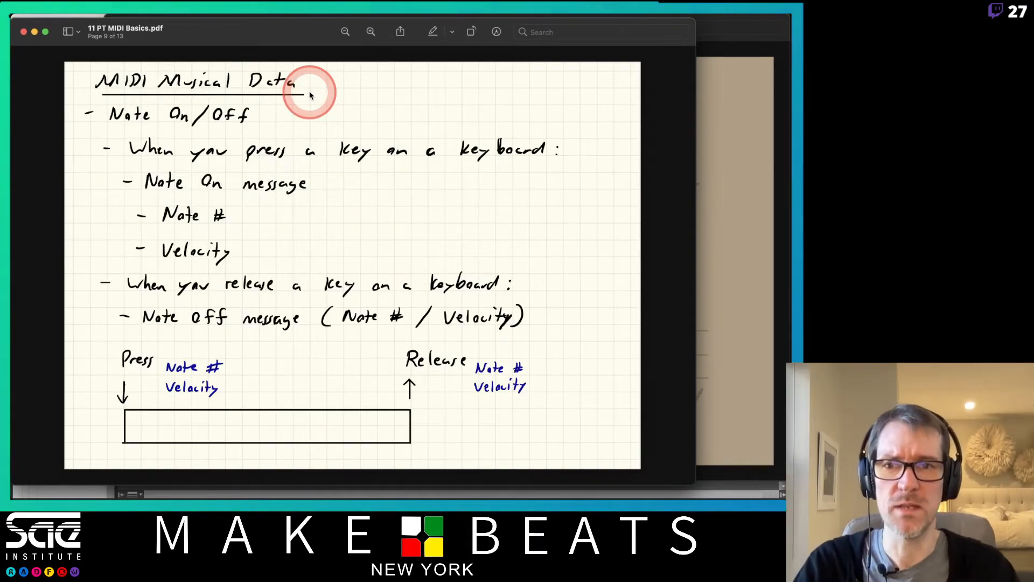
key(Right)
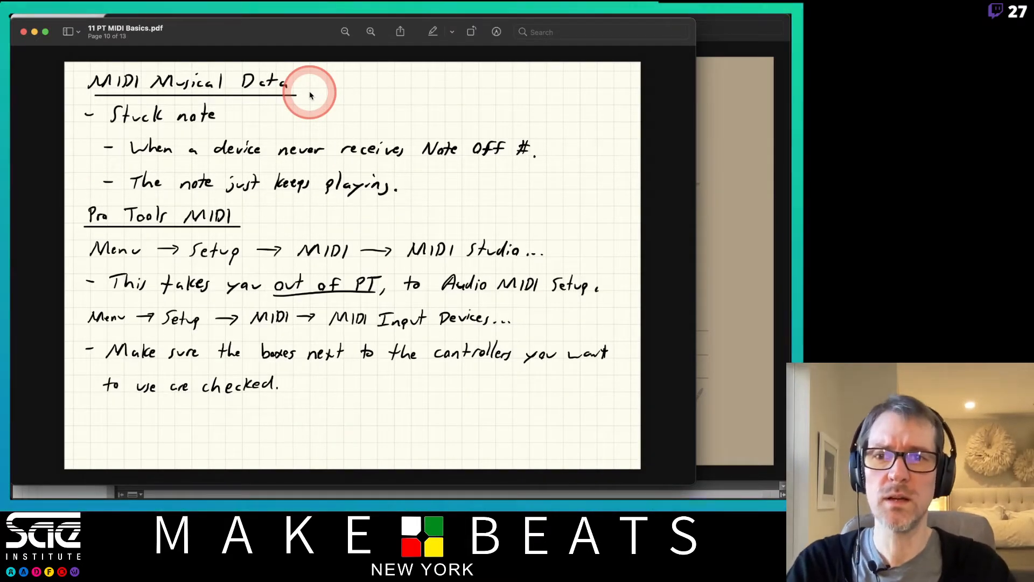
key(Left)
key(Right)
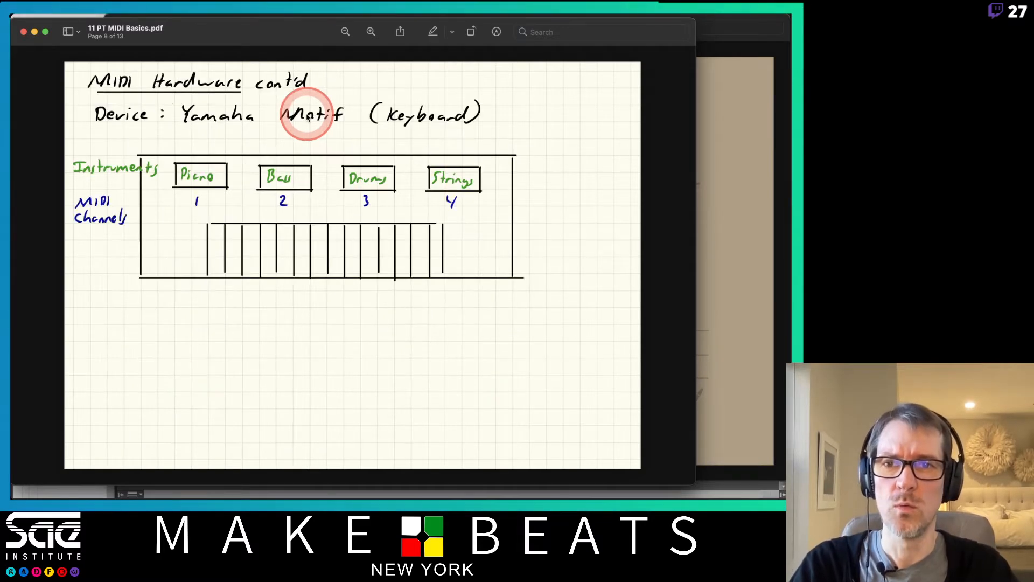
key(Left)
key(Right)
key(Right)
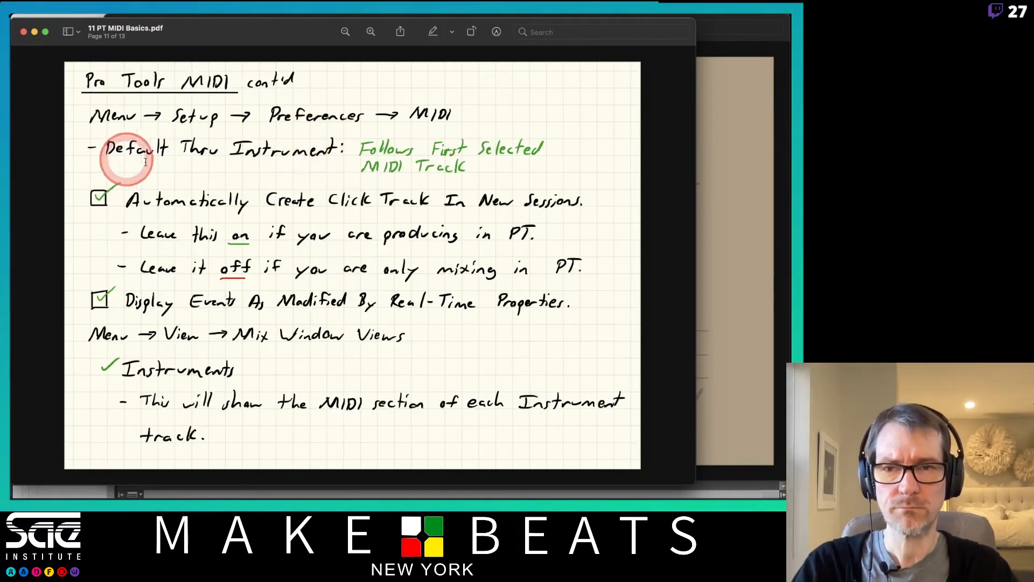
key(Left)
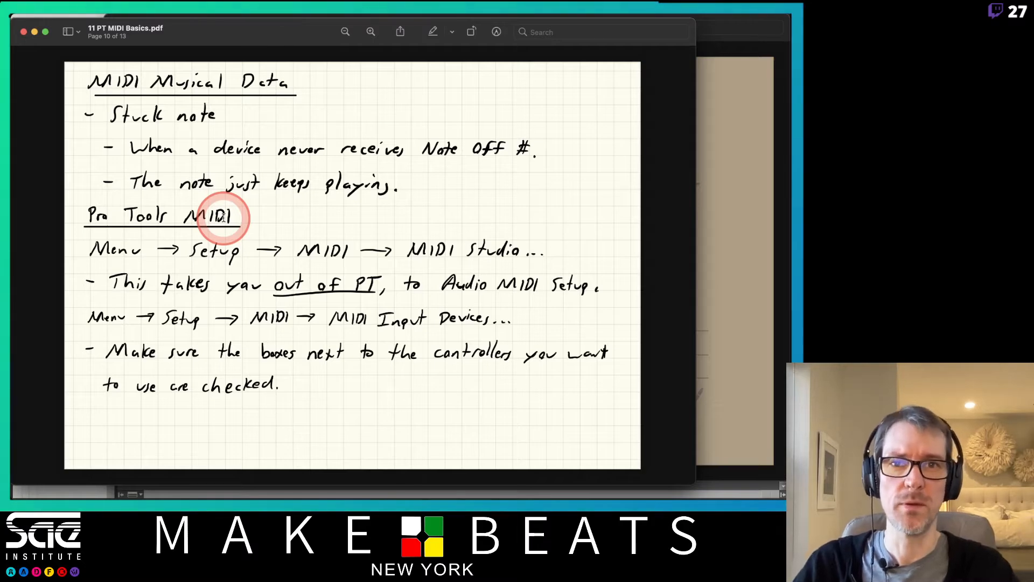
key(super+Tab)
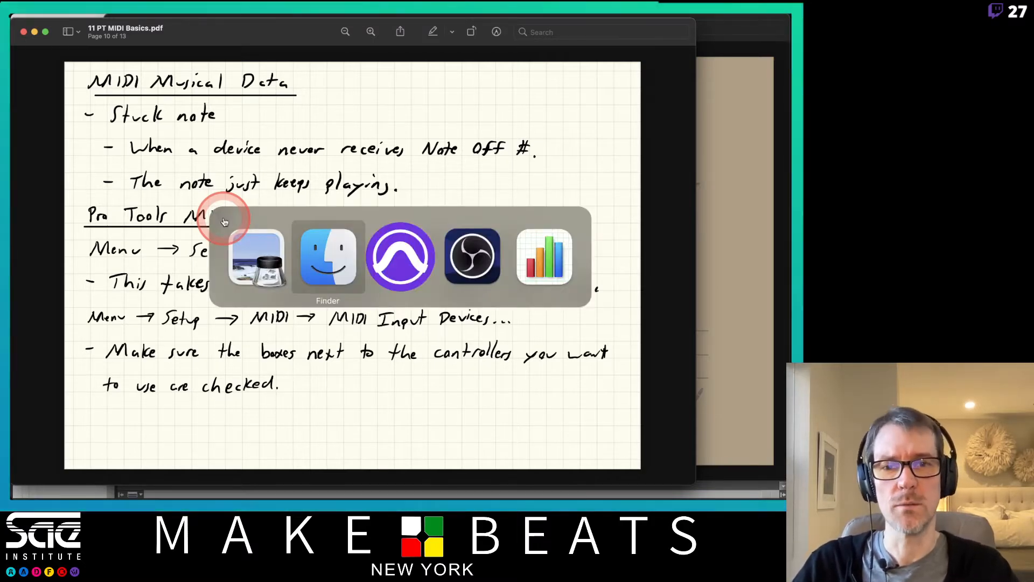
key(super+Tab)
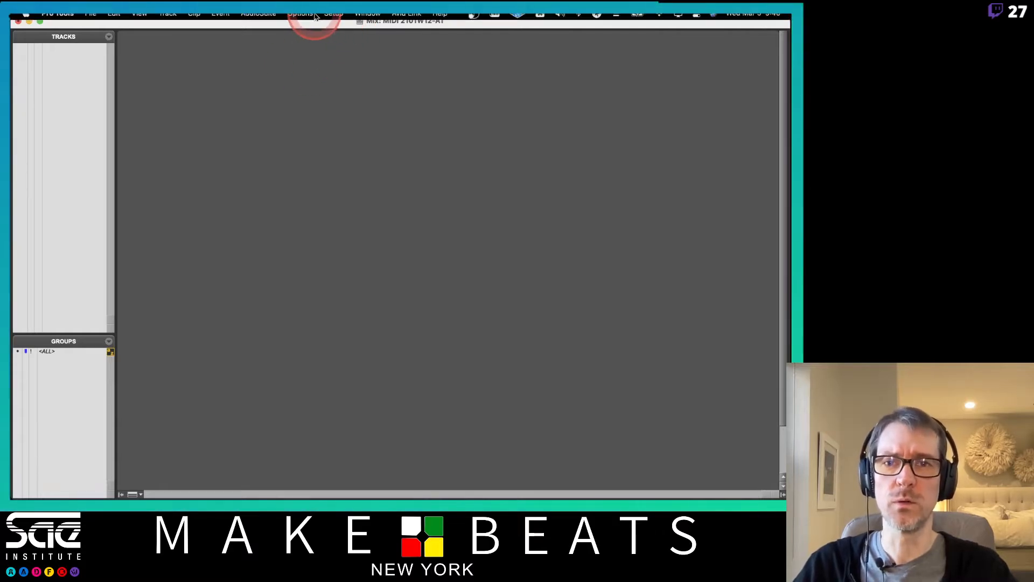
click(334, 18)
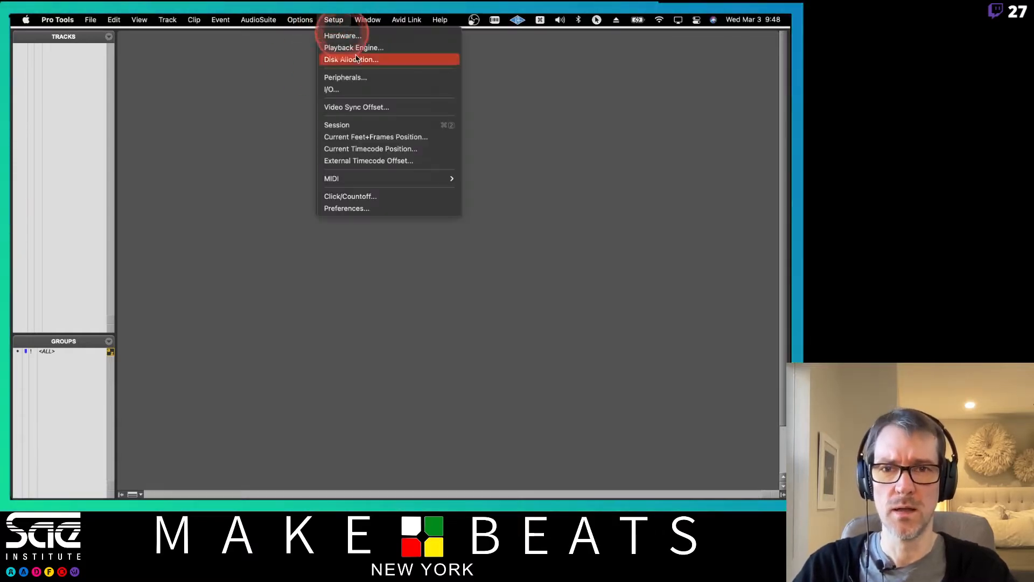
mouse_move(371, 179)
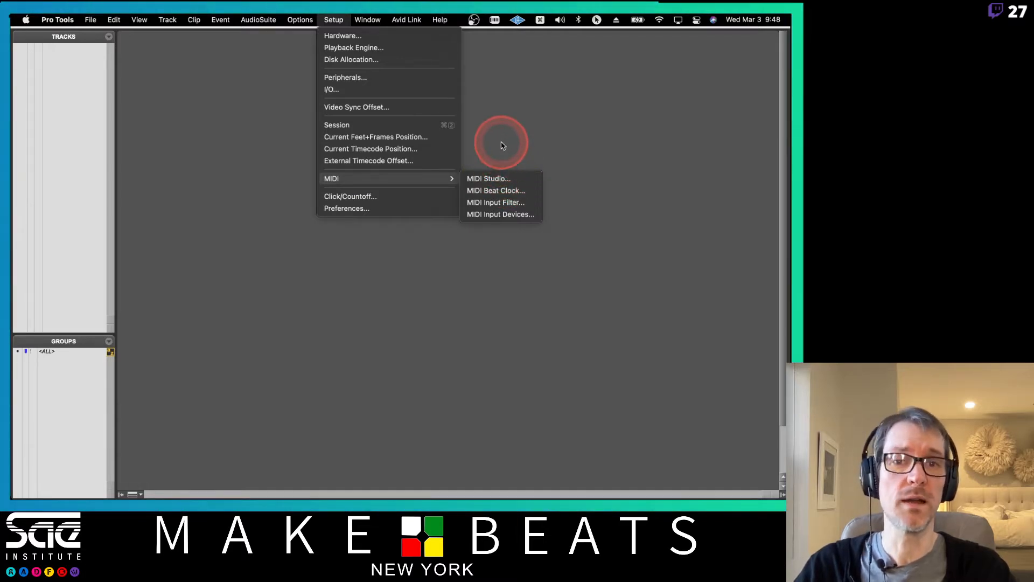
click(476, 21)
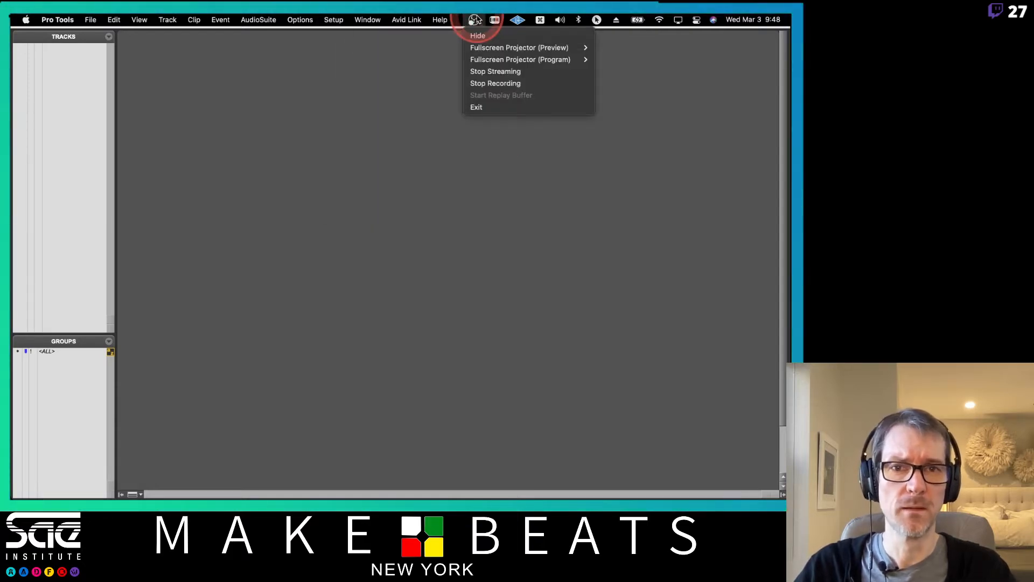
click(466, 61)
click(437, 134)
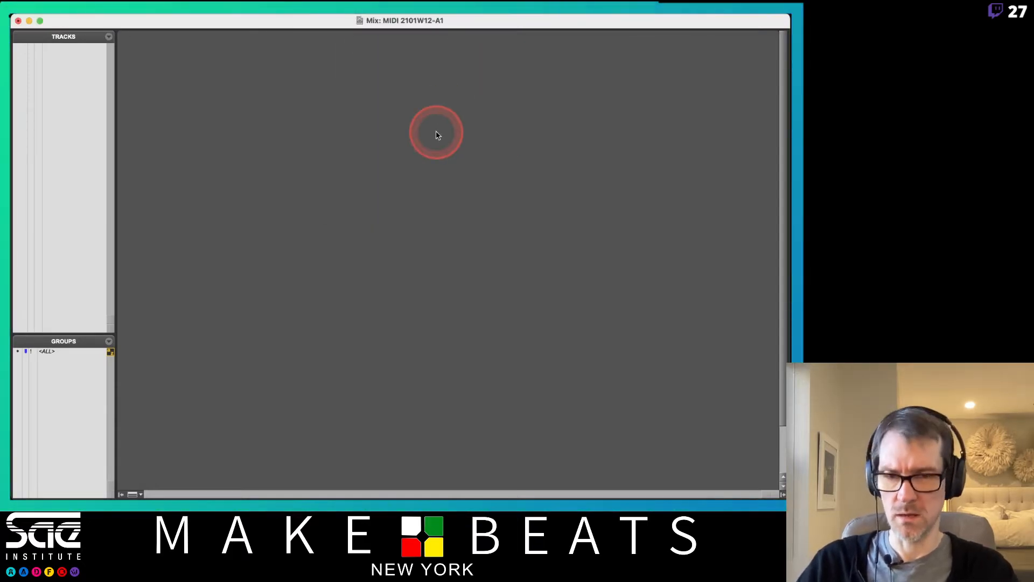
Step: In Finder, go to Applications > Utilities and launch Audio MIDI Setup
key(super+Tab)
key(super+Tab)
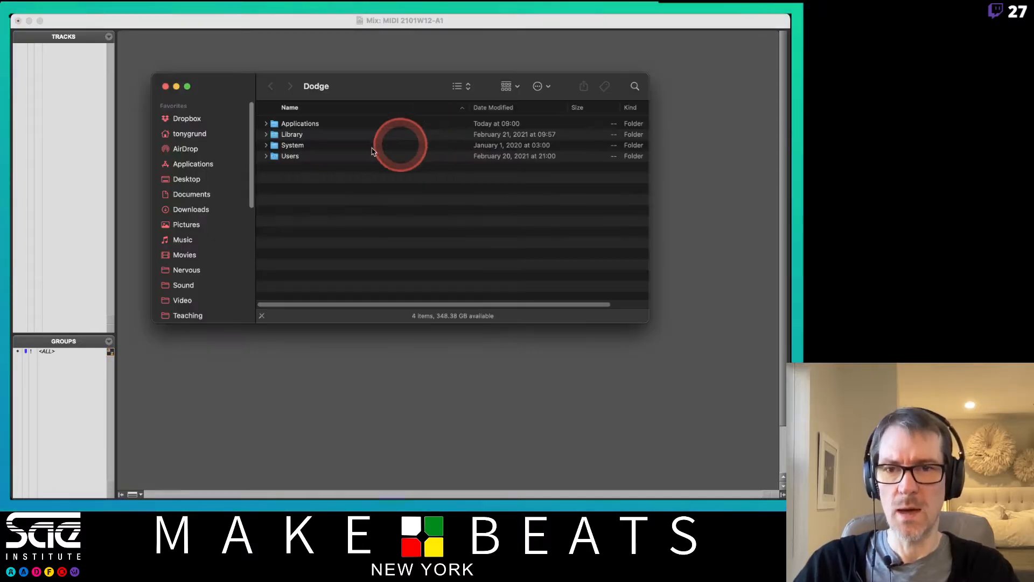
key(super+shift+a)
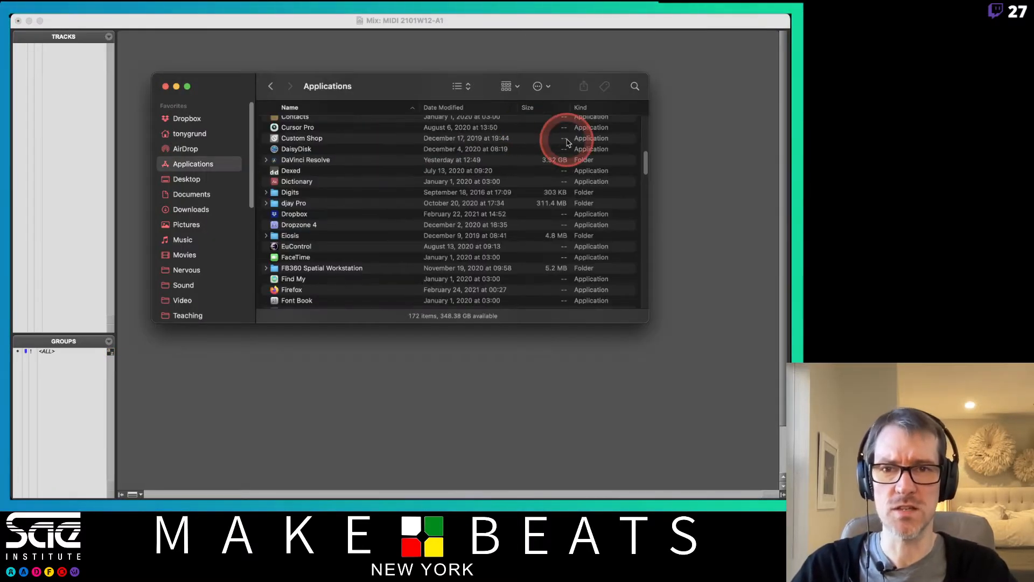
scroll(409, 143, down, 20)
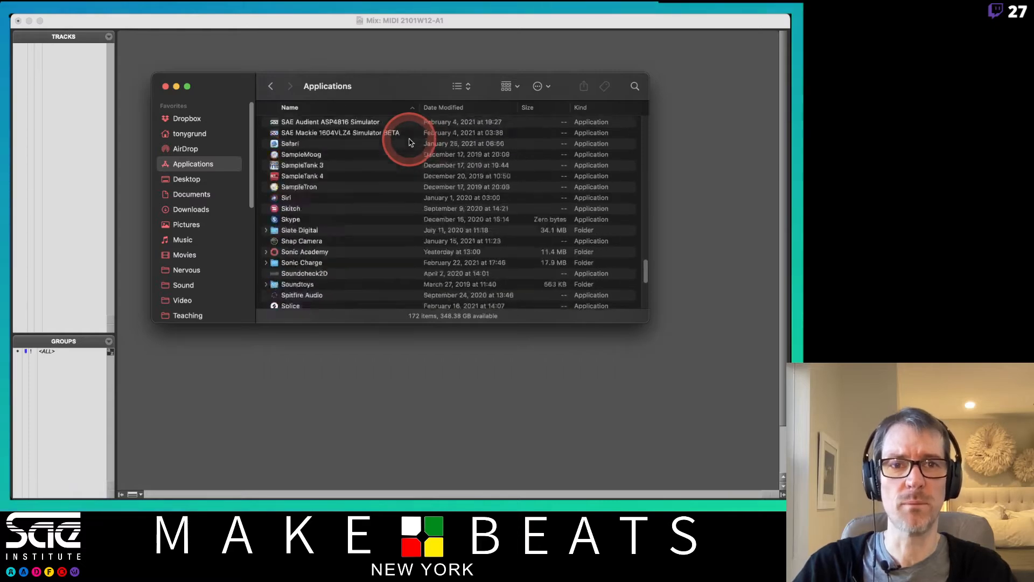
scroll(409, 142, down, 10)
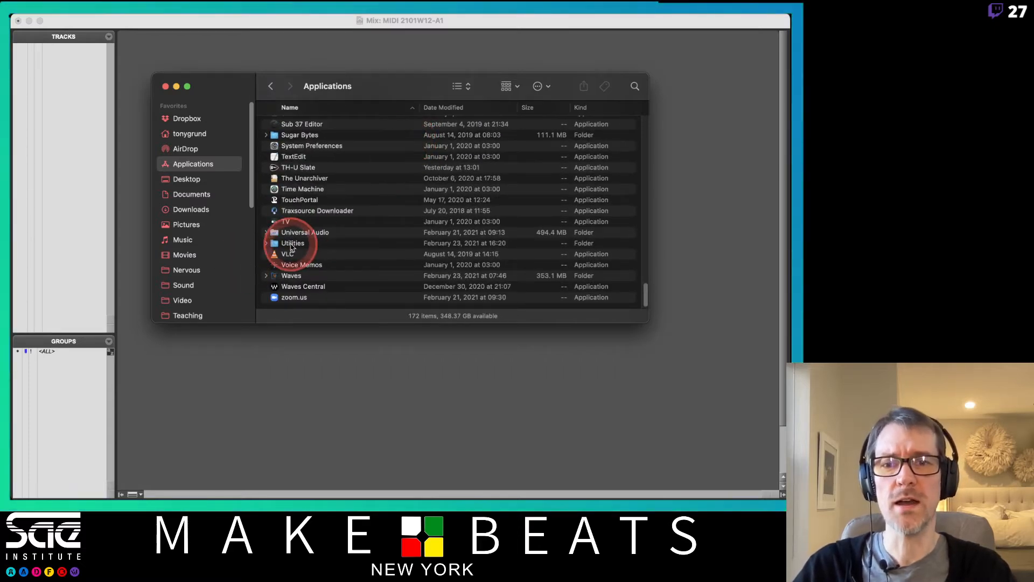
double_click(291, 244)
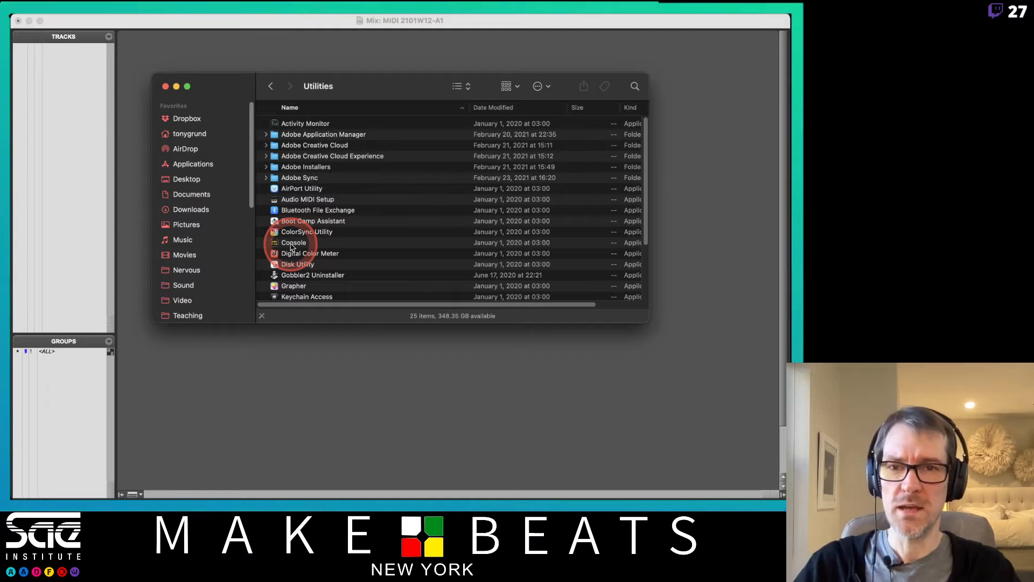
click(322, 202)
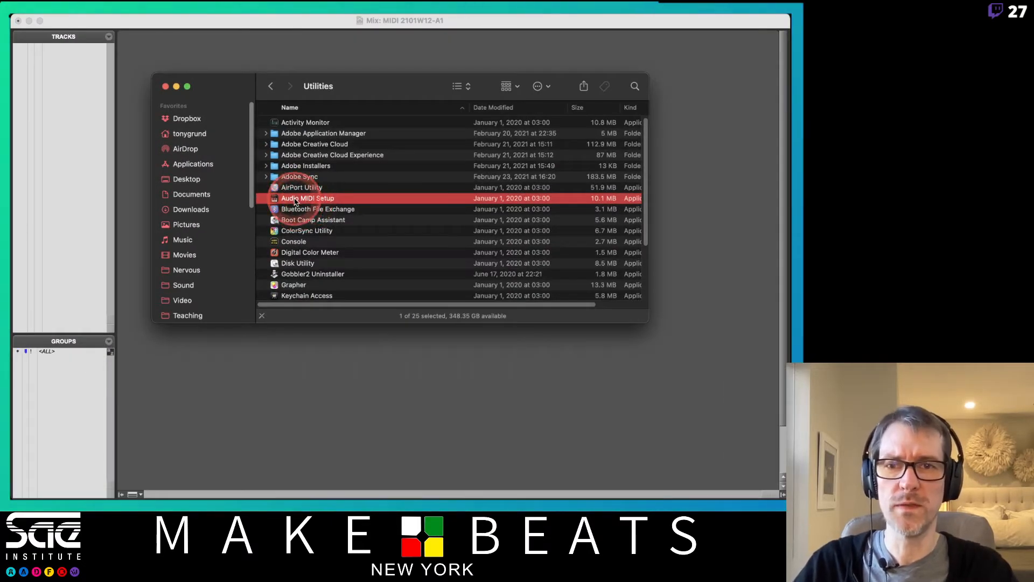
double_click(295, 201)
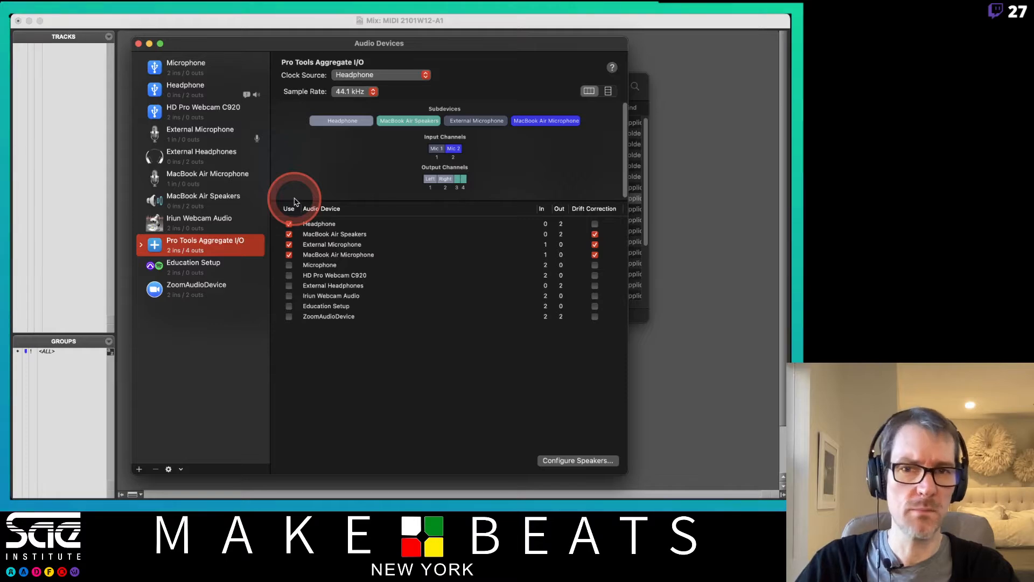
Step: Return to Audio MIDI Setup and show the MIDI Studio window from the Window menu
key(super+Tab)
key(super+Tab)
key(super+Tab)
key(super+Tab)
key(super+Tab)
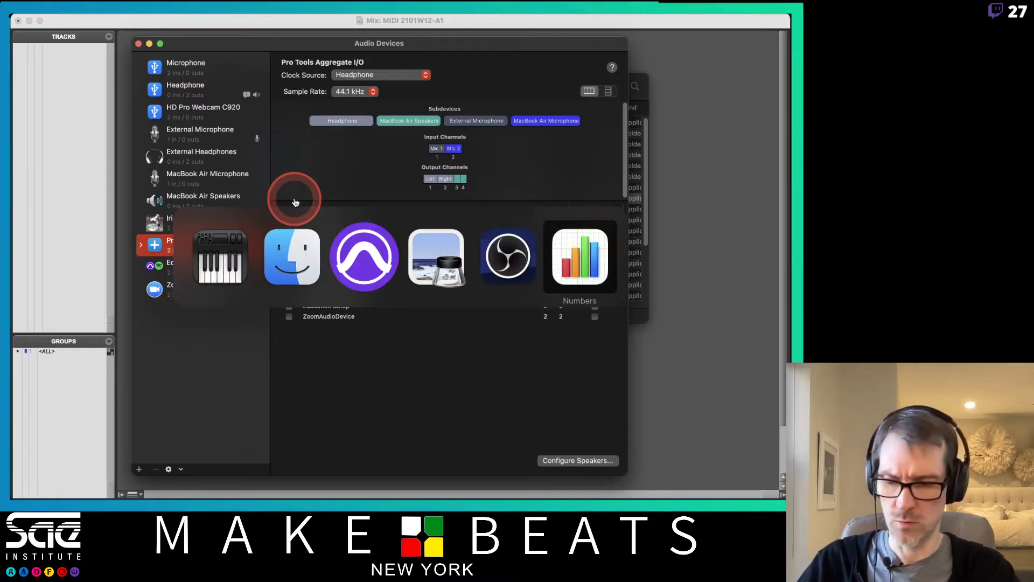
key(super+shift+Tab)
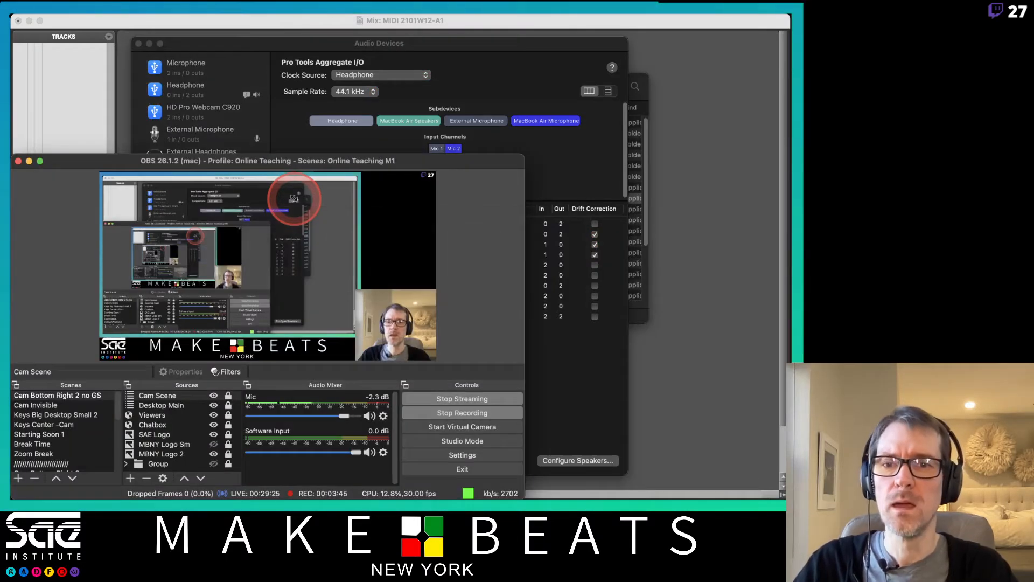
key(super+Tab)
key(super+Tab)
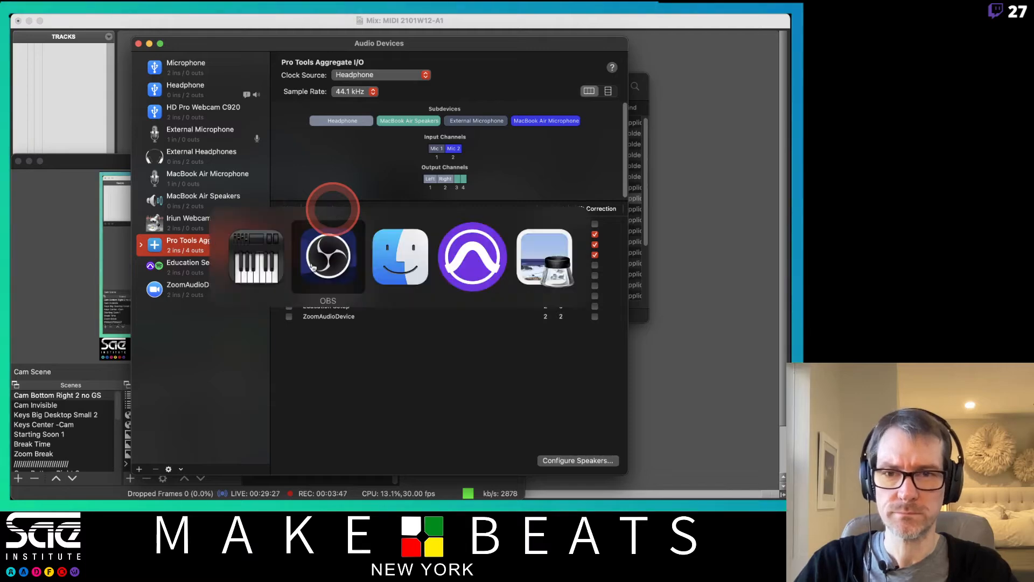
key(super+shift+Tab)
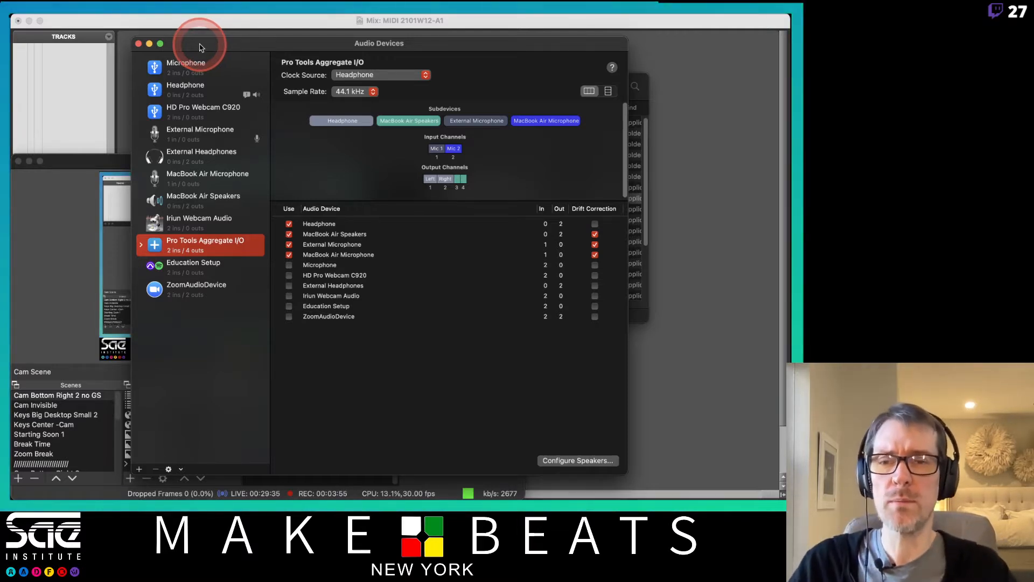
click(168, 17)
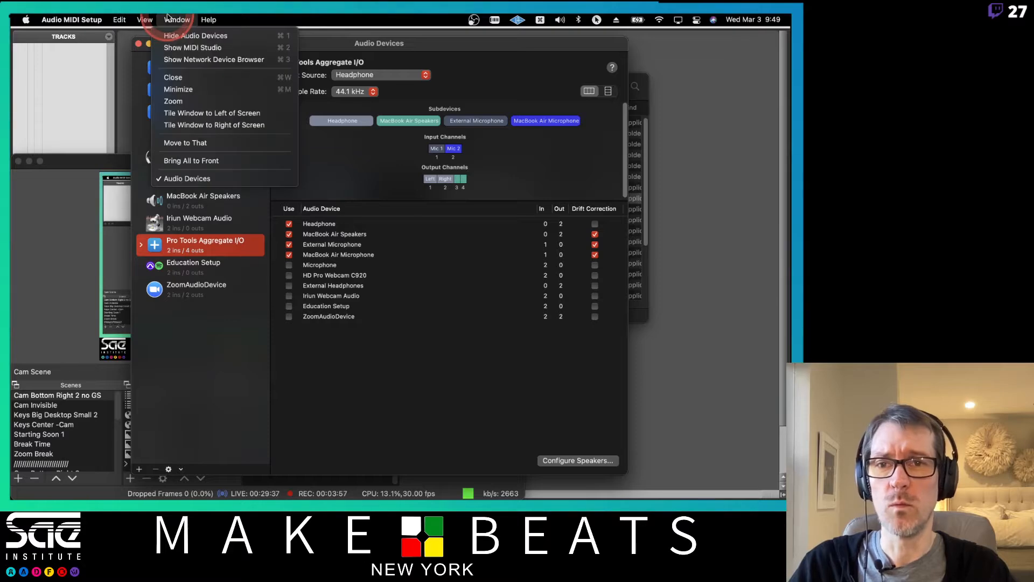
click(180, 51)
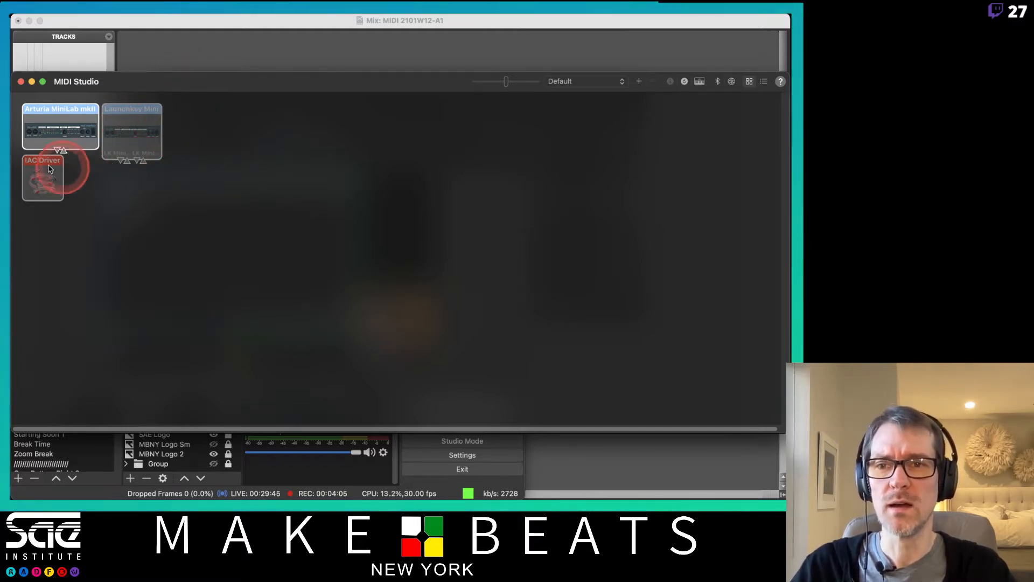
Step: Drag the IAC Driver beside Launchkey Mini and line up the three device icons
drag(49, 169, 224, 129)
drag(135, 116, 145, 120)
mouse_move(223, 134)
mouse_down()
mouse_move(210, 117)
mouse_move(207, 131)
mouse_move(224, 133)
mouse_up()
click(146, 132)
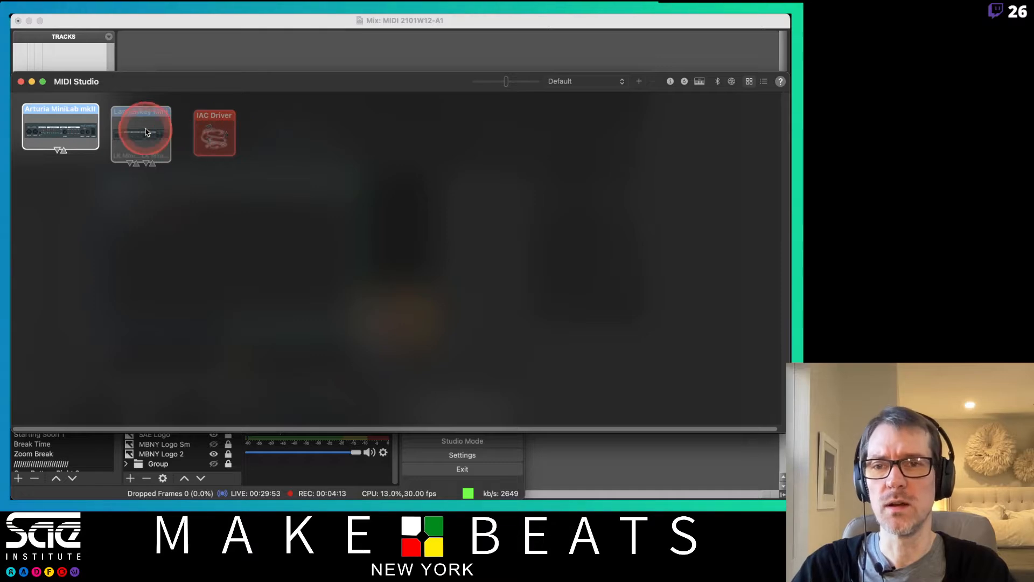
scroll(145, 130, up, 5)
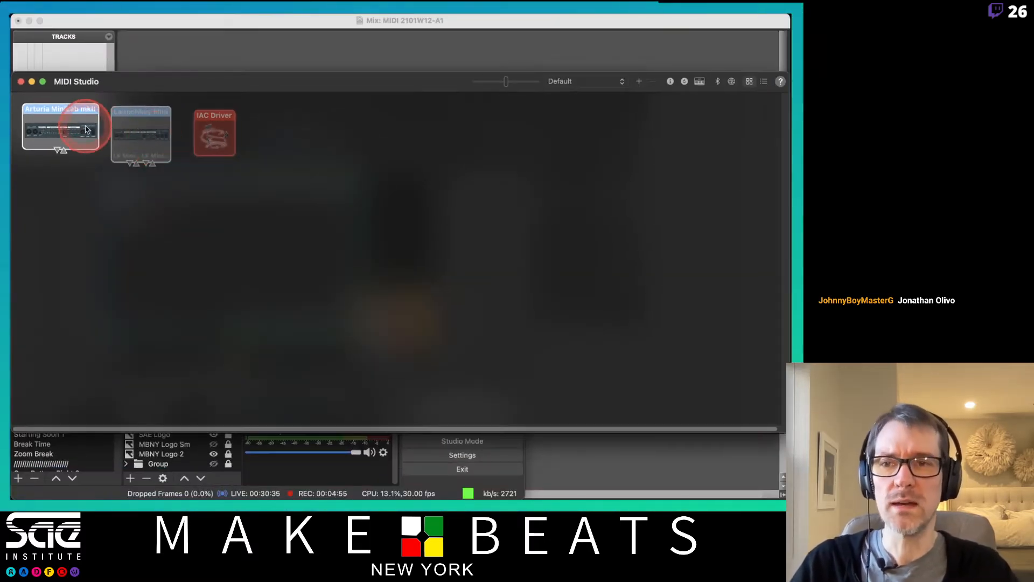
drag(88, 110, 95, 119)
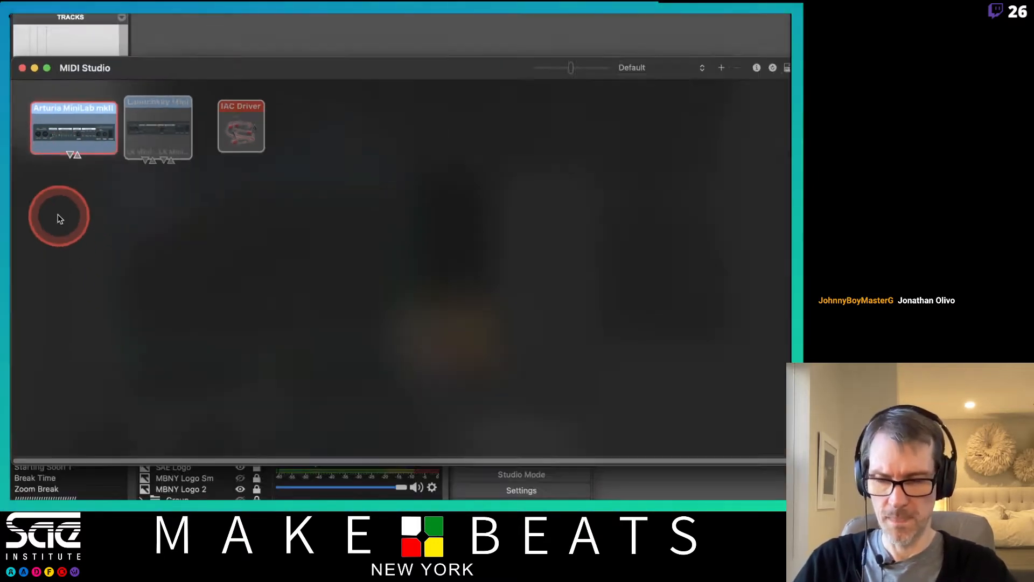
Step: Open the Attendance 2101W12-A1 spreadsheet in Numbers
mouse_move(22, 177)
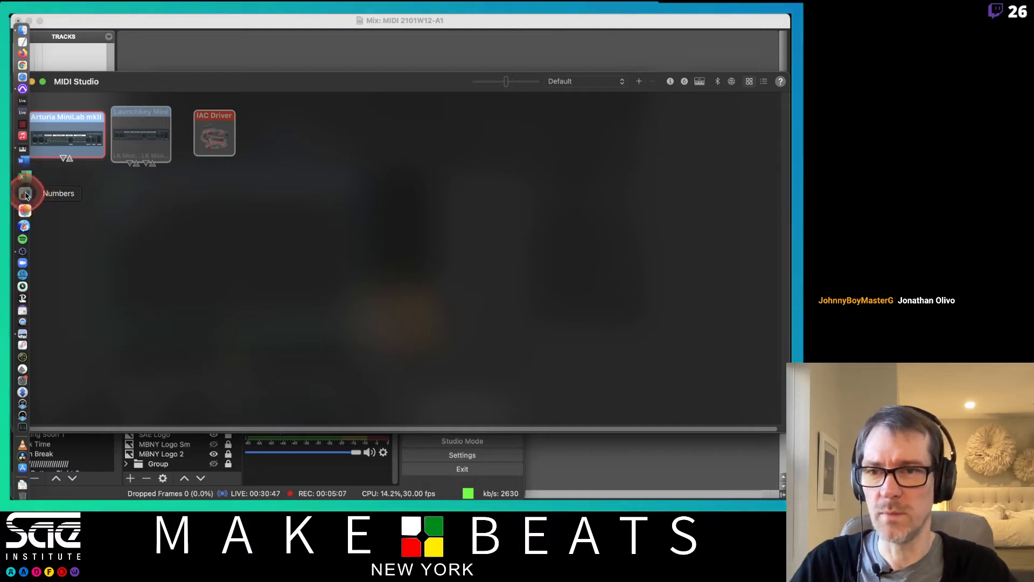
click(27, 194)
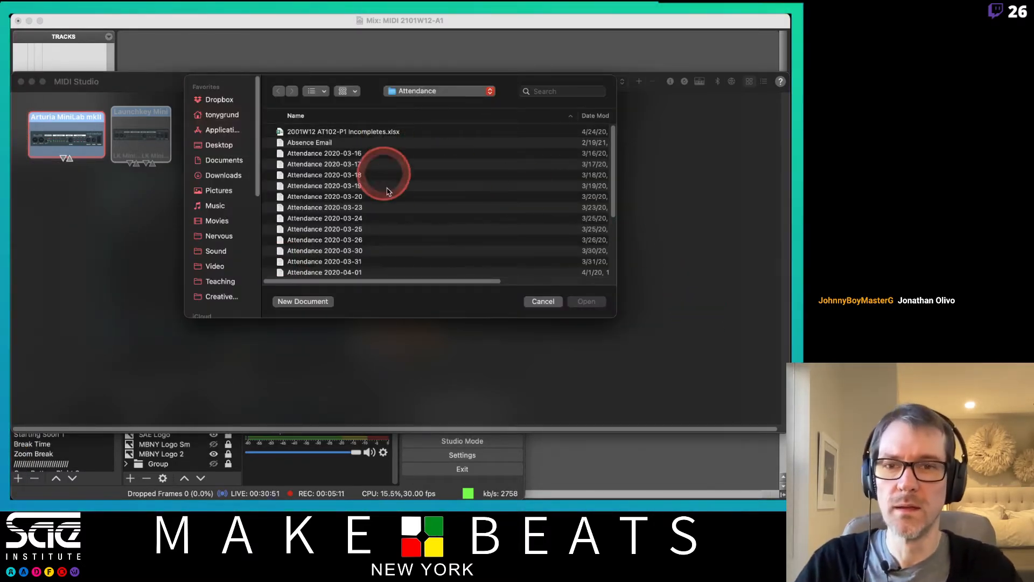
scroll(381, 207, down, 5)
click(343, 200)
double_click(342, 199)
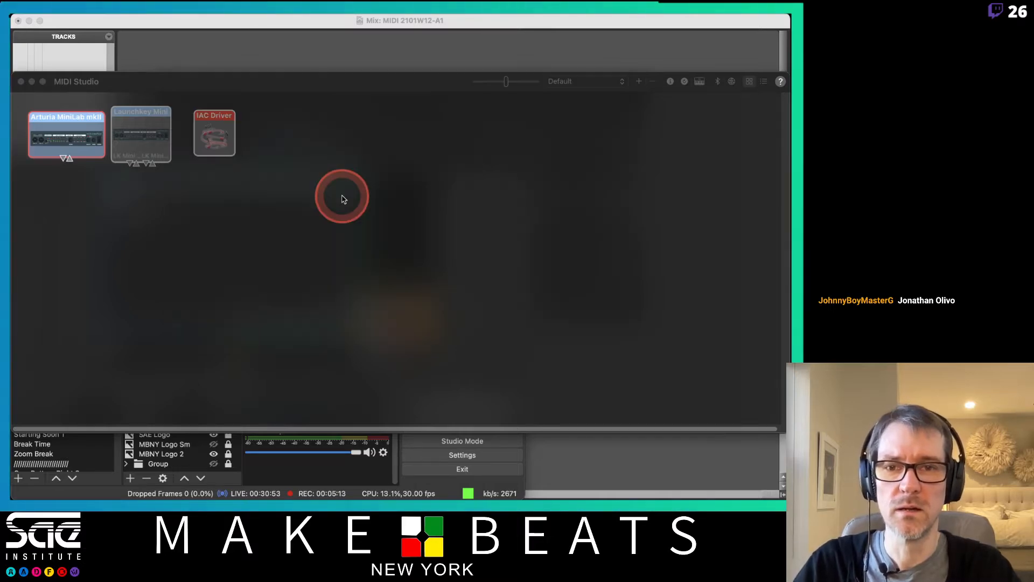
Step: Enter P in cell DB19, save and close the sheet, returning to Pro Tools
click(620, 281)
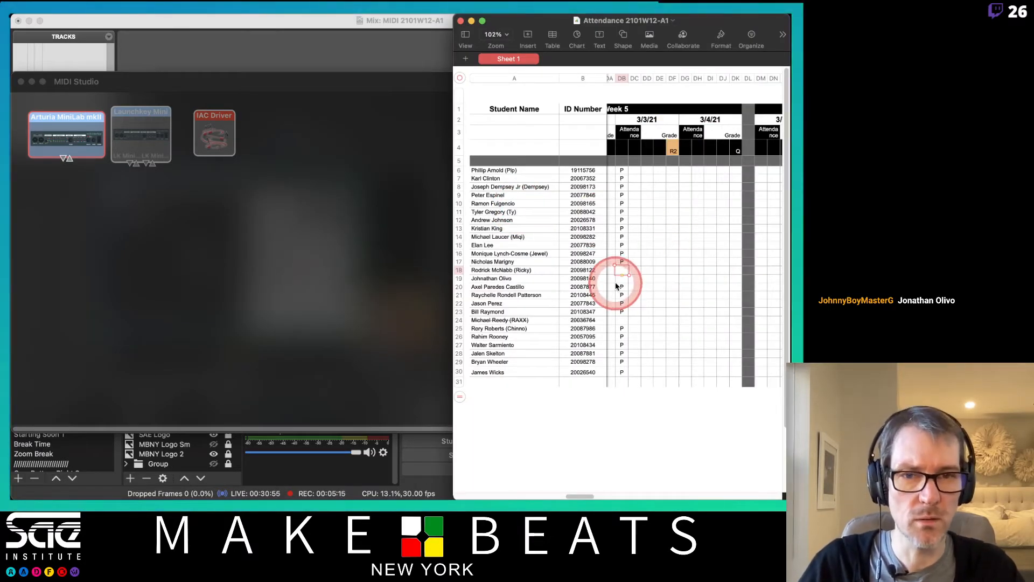
text(P)
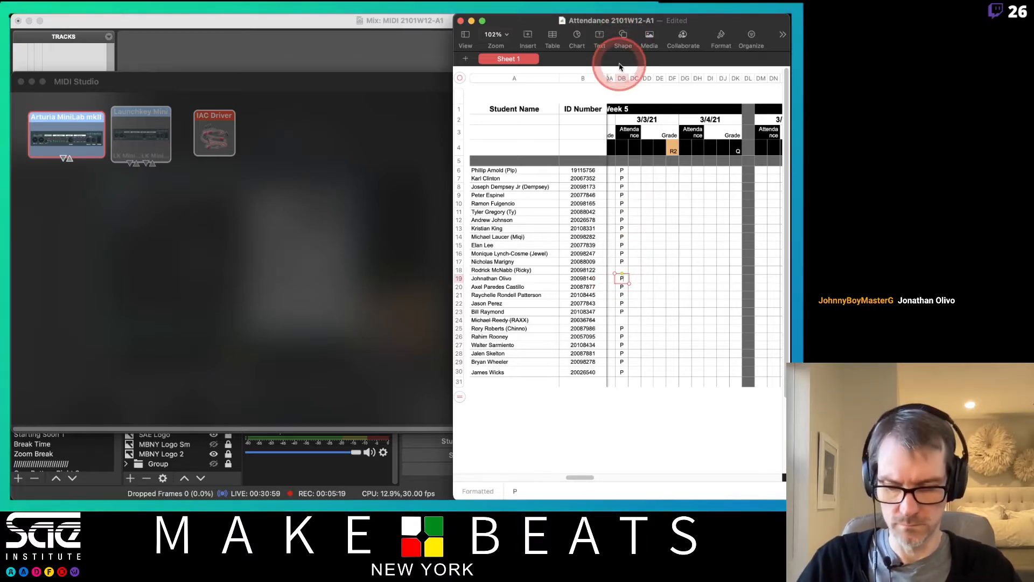
key(super+s)
key(super+q)
click(505, 31)
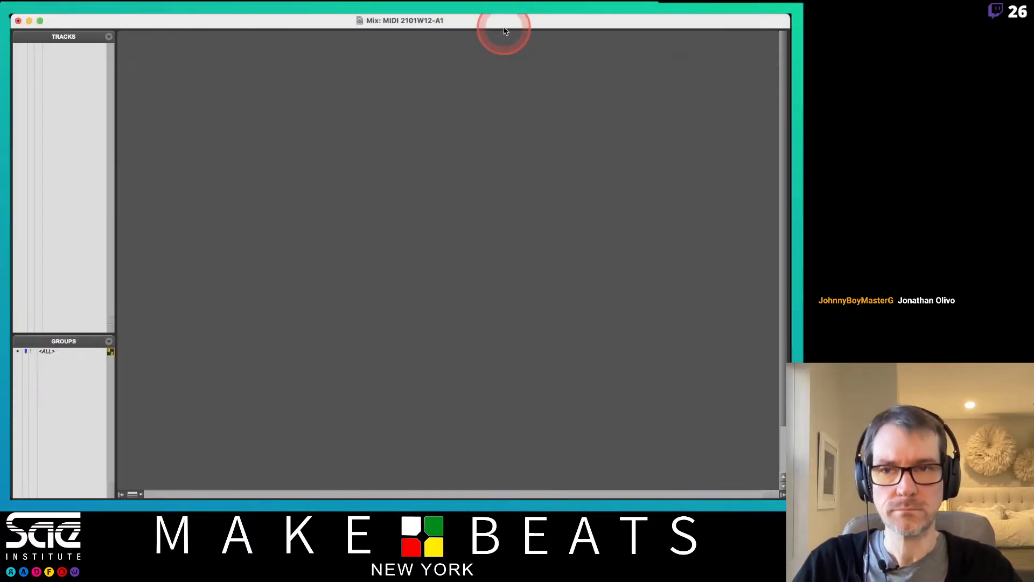
Step: Review the Arturia MiniLab mkII device properties in MIDI Studio
key(super+Tab)
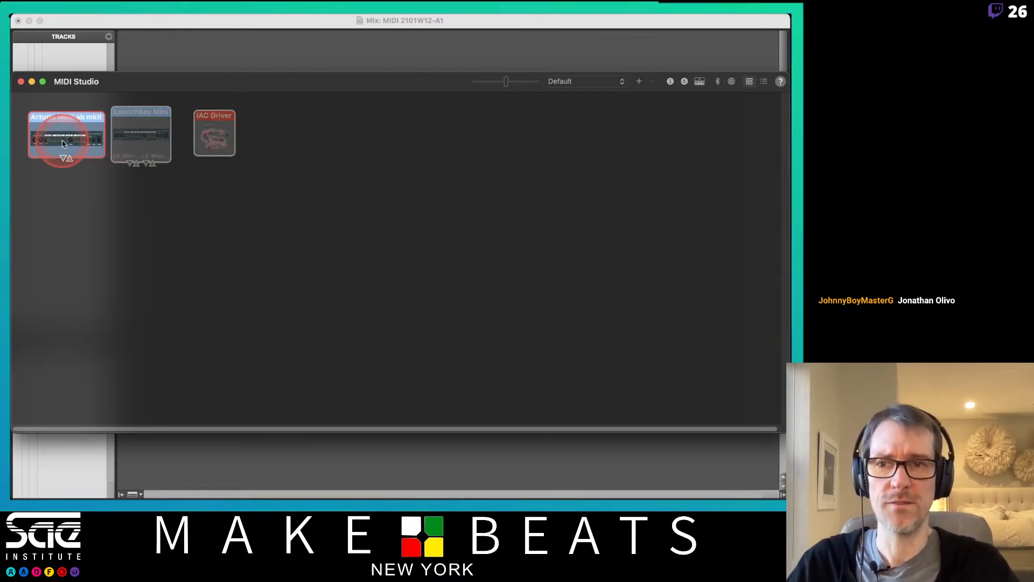
double_click(67, 117)
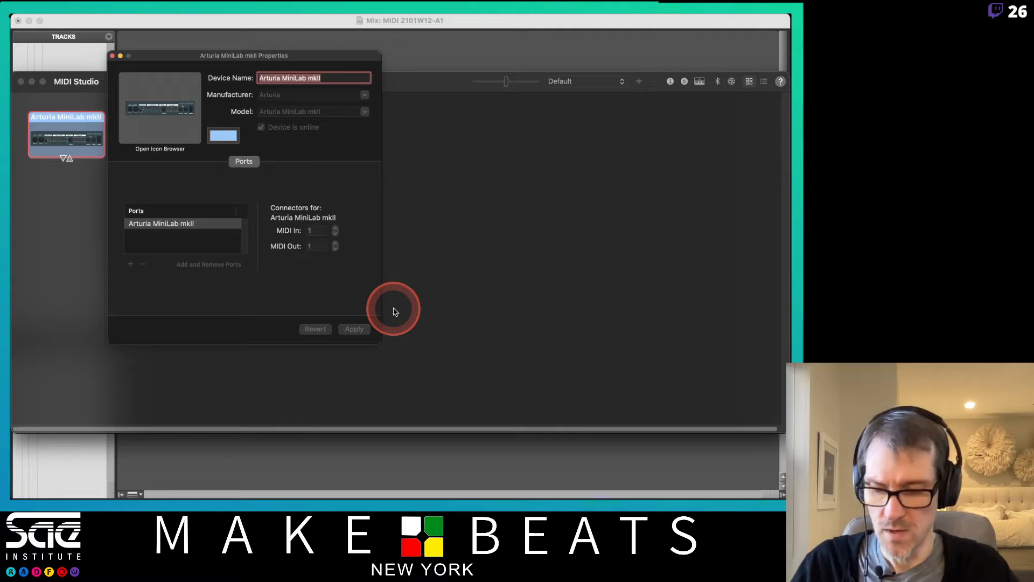
click(112, 56)
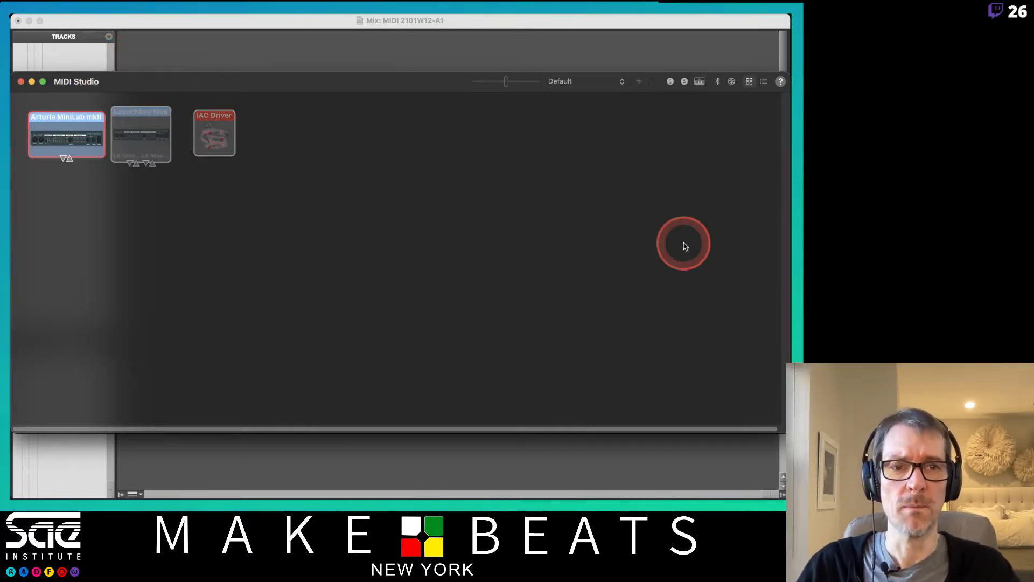
Step: Narrow the MIDI Studio window, move it toward centre, and quit Audio MIDI Setup
drag(779, 430, 377, 417)
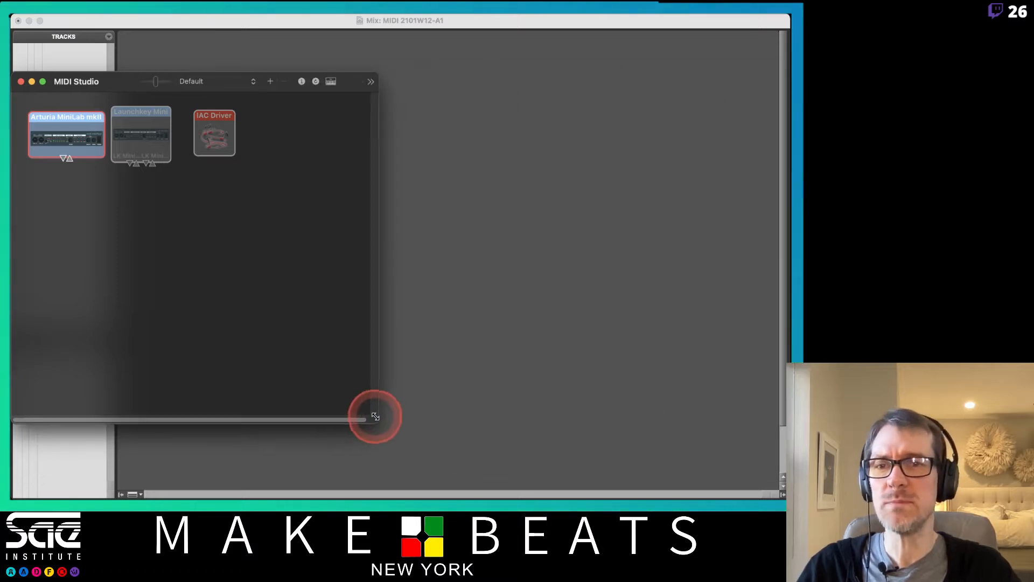
drag(125, 83, 316, 56)
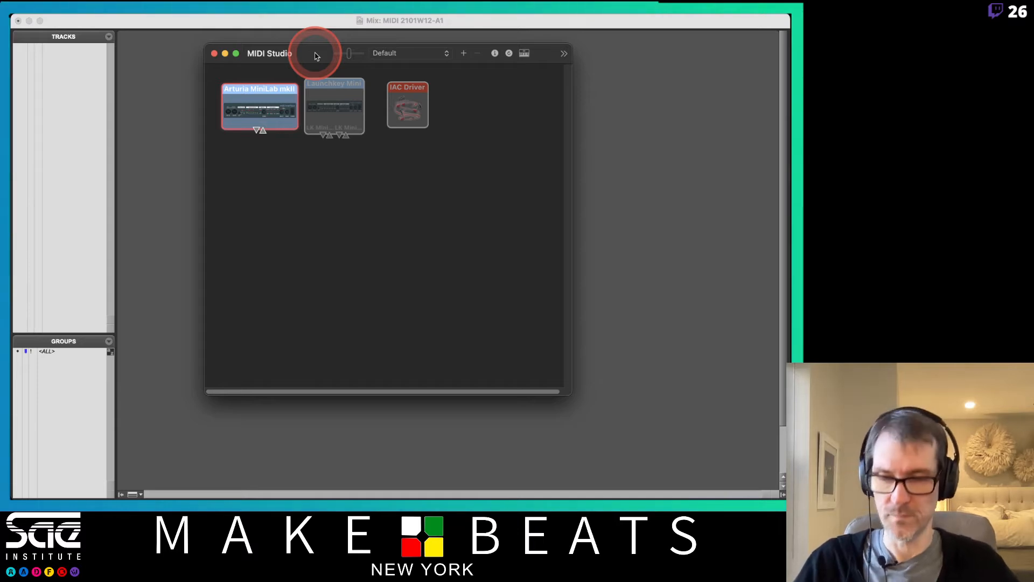
key(super+q)
key(super+Tab)
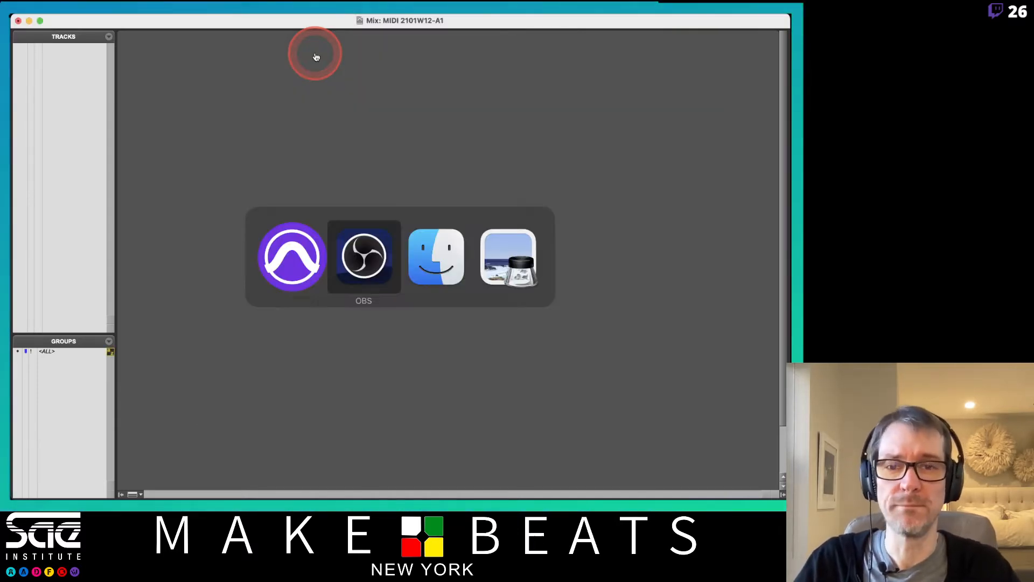
Step: Advance the MIDI Basics PDF in Preview to page 11 on MIDI preferences, then return to Pro Tools
key(super+Tab)
key(super+Tab)
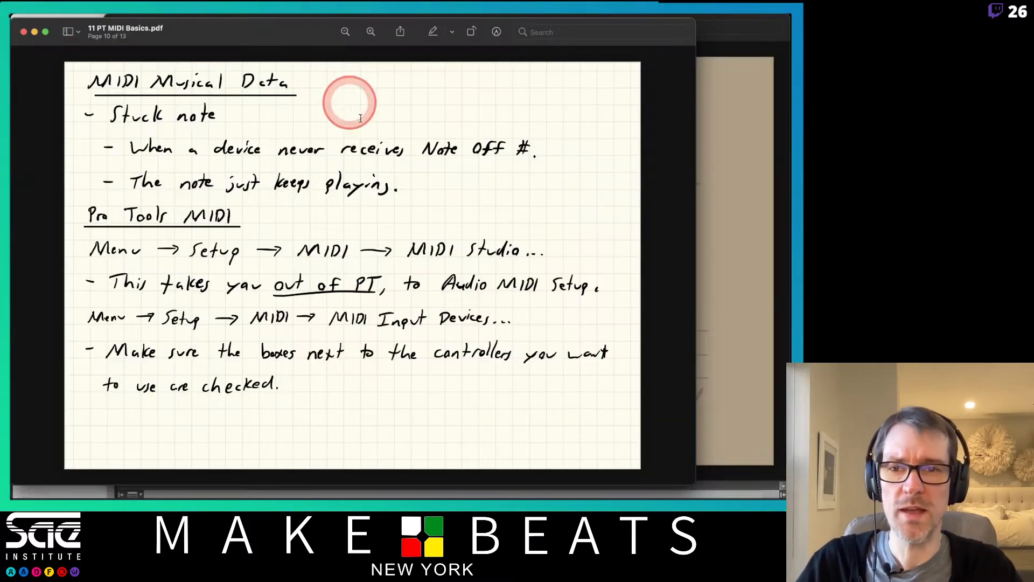
key(Right)
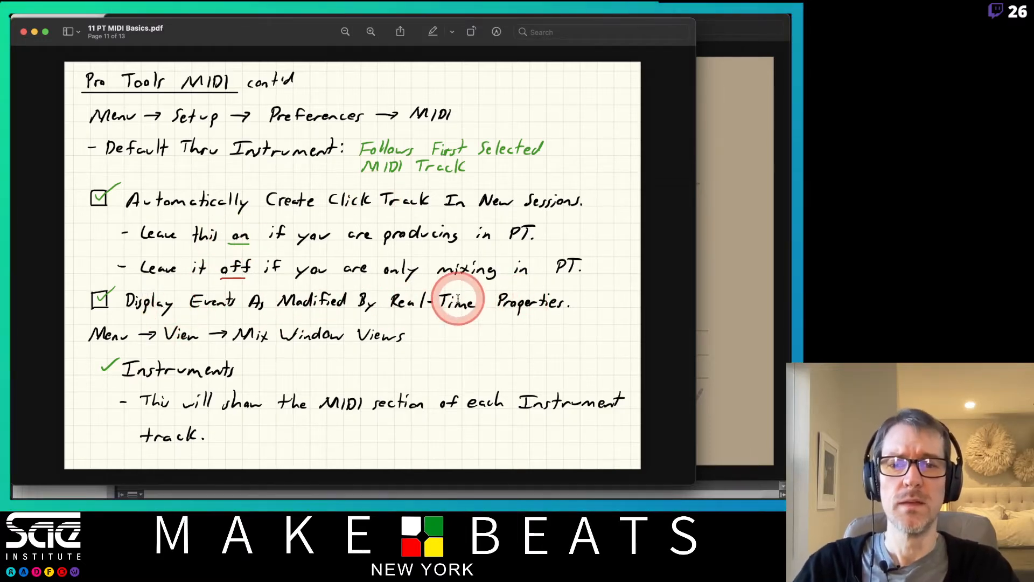
key(super+Tab)
key(super+Tab)
key(super+Tab)
key(super+Tab)
key(super+Tab)
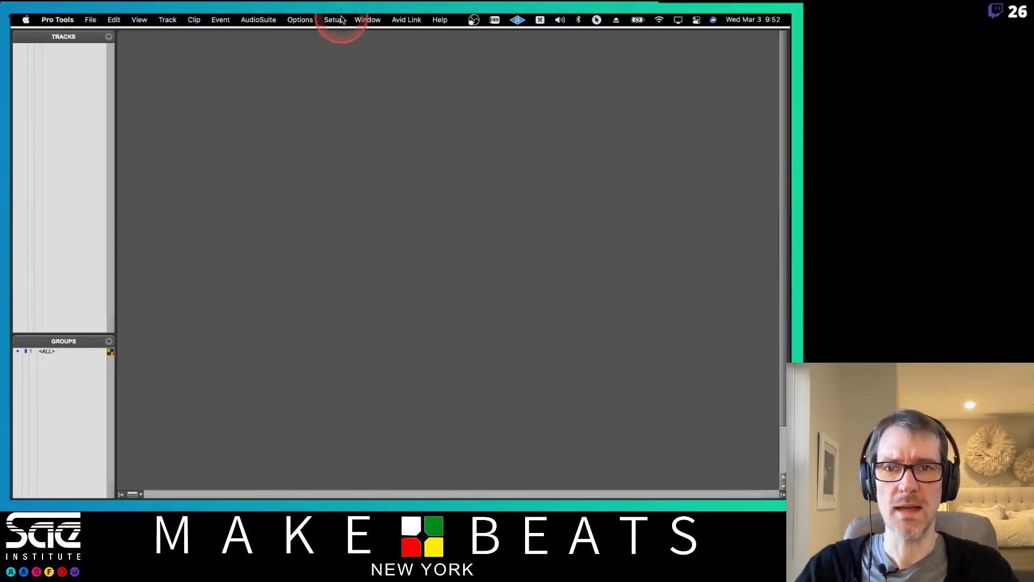
Step: Open the MIDI page of Pro Tools Preferences and enable Automatically Create Click Track
click(333, 19)
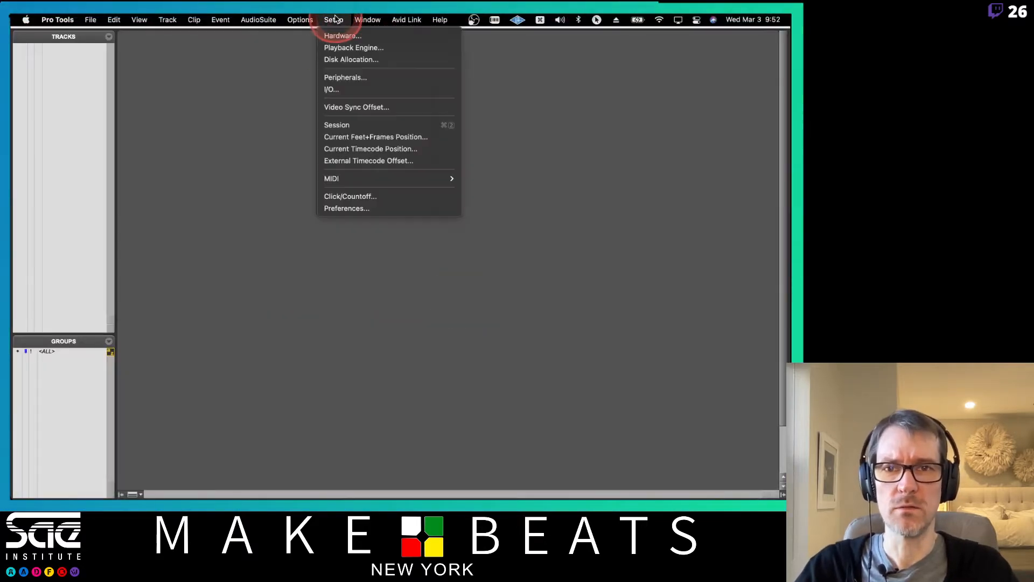
click(340, 209)
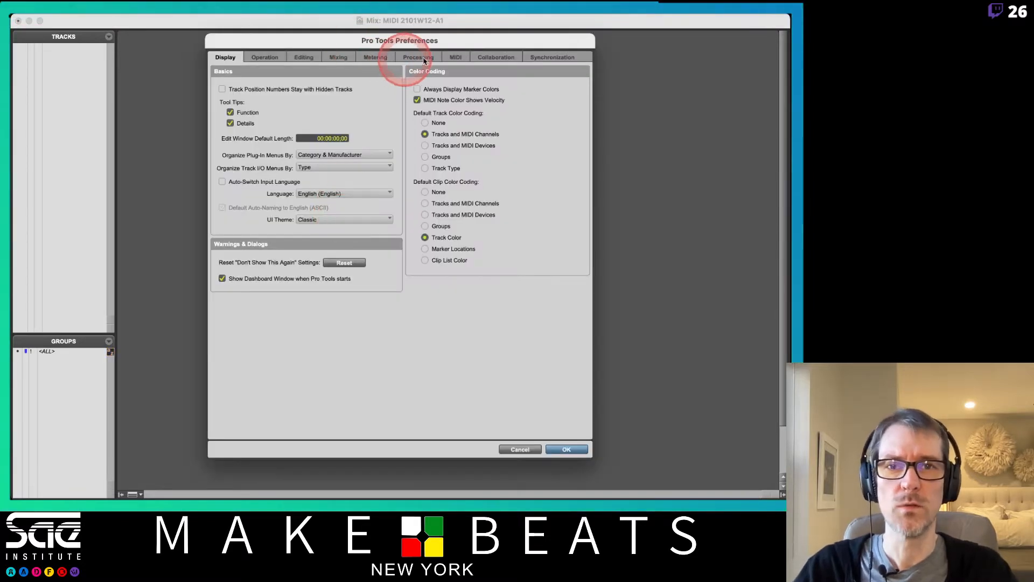
click(455, 59)
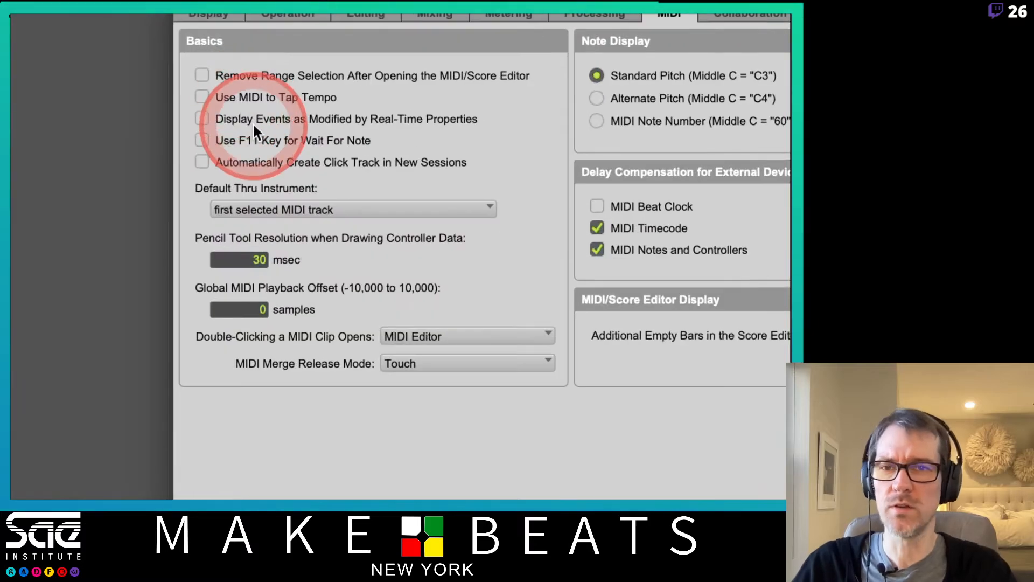
click(203, 160)
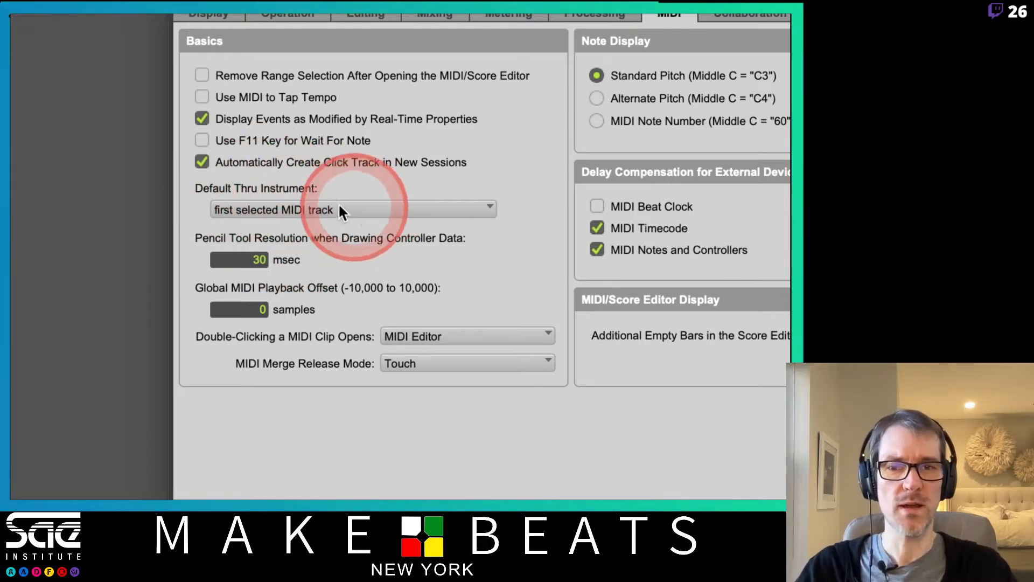
Step: Set the Default Thru Instrument to follow the first selected MIDI track
click(356, 211)
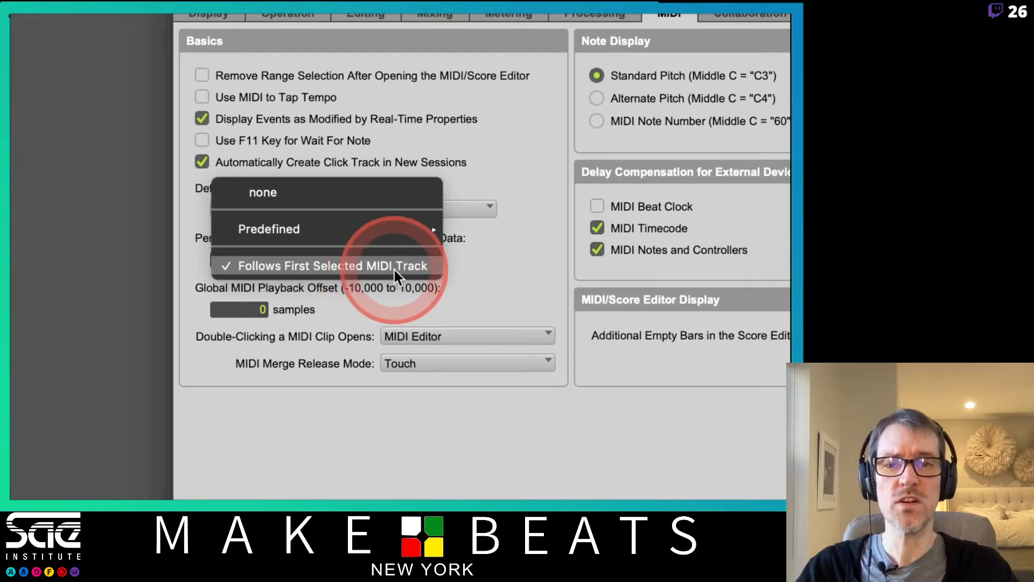
click(372, 195)
click(379, 210)
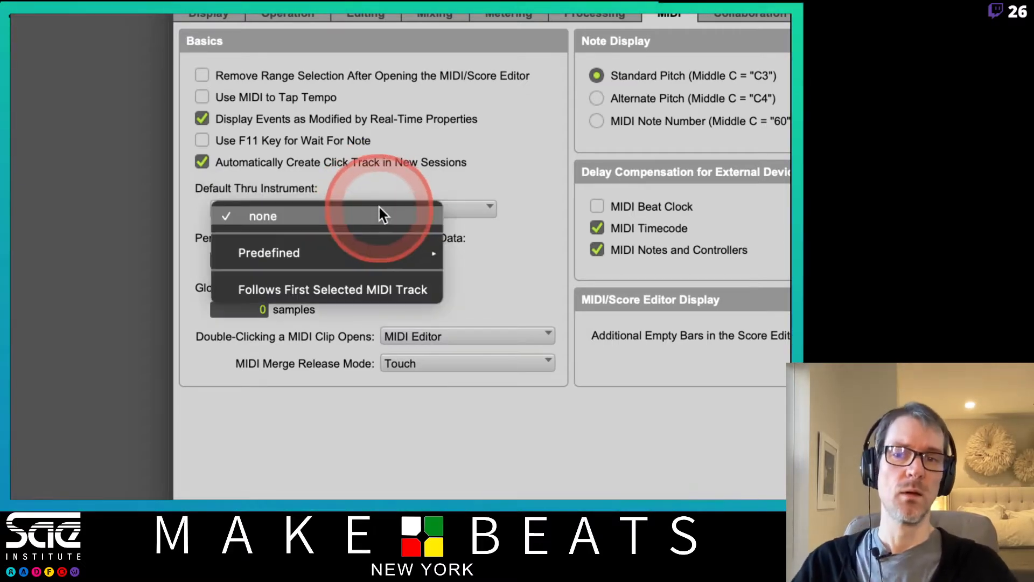
click(363, 290)
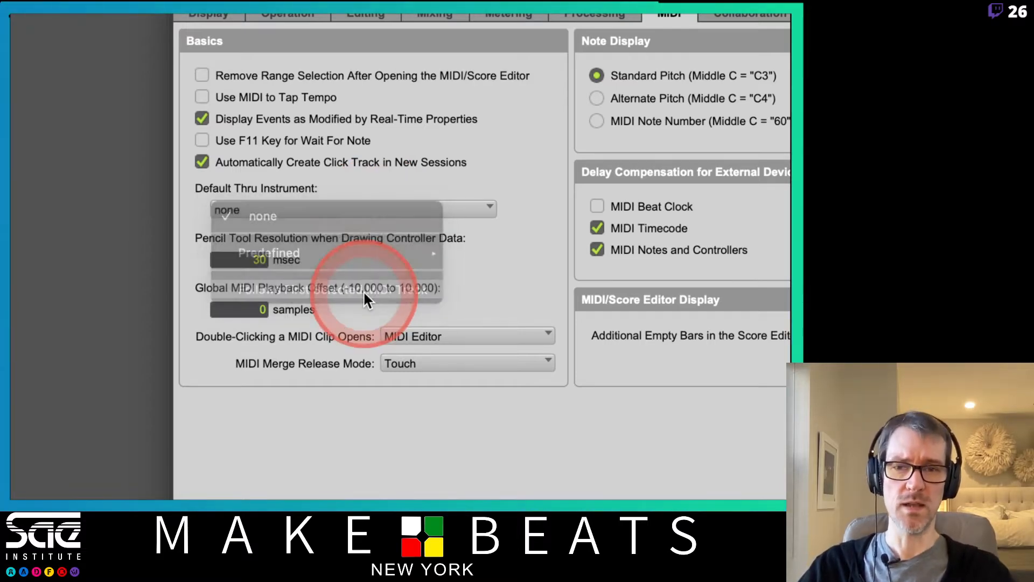
click(347, 210)
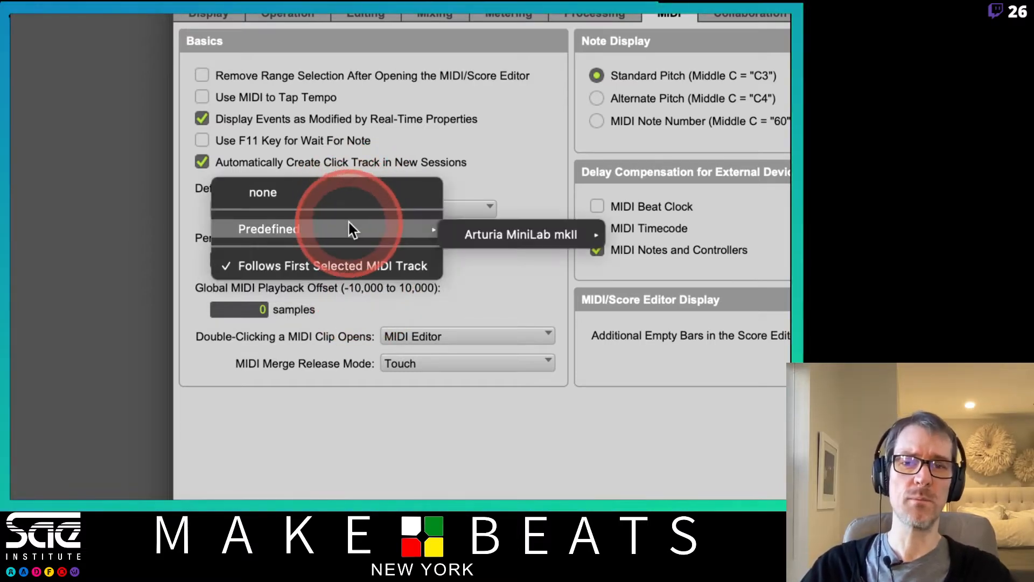
click(436, 233)
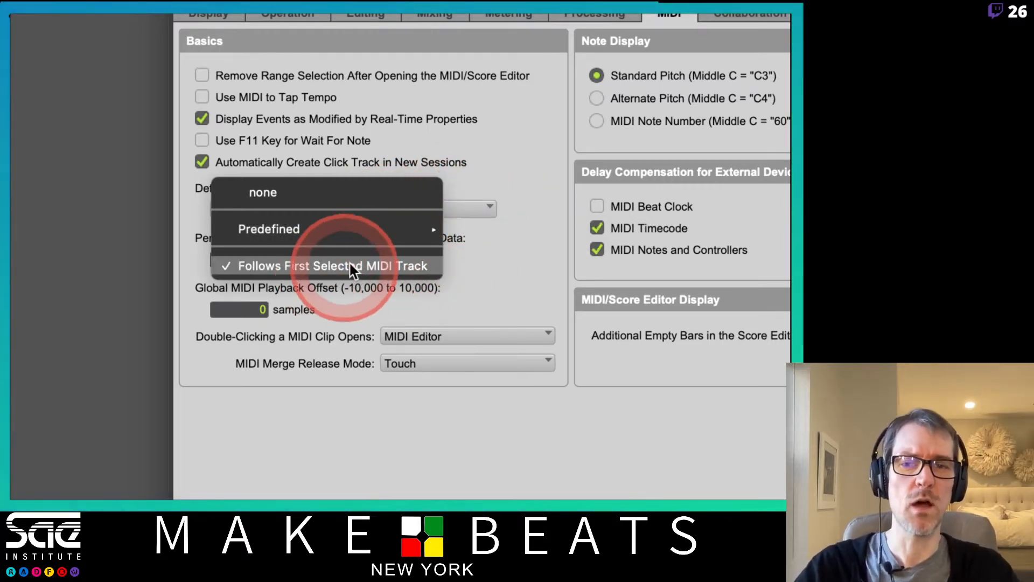
click(502, 263)
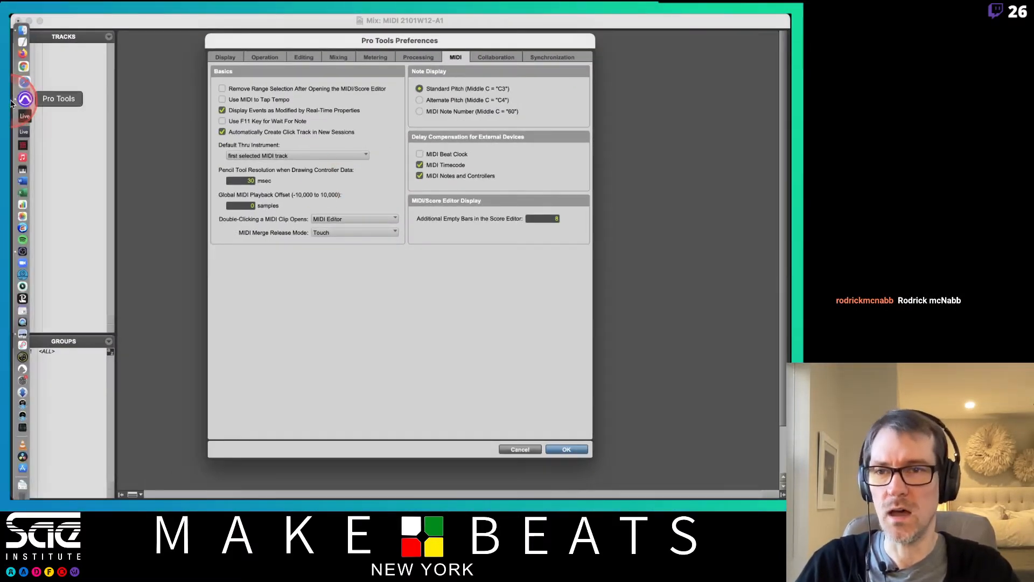
click(23, 99)
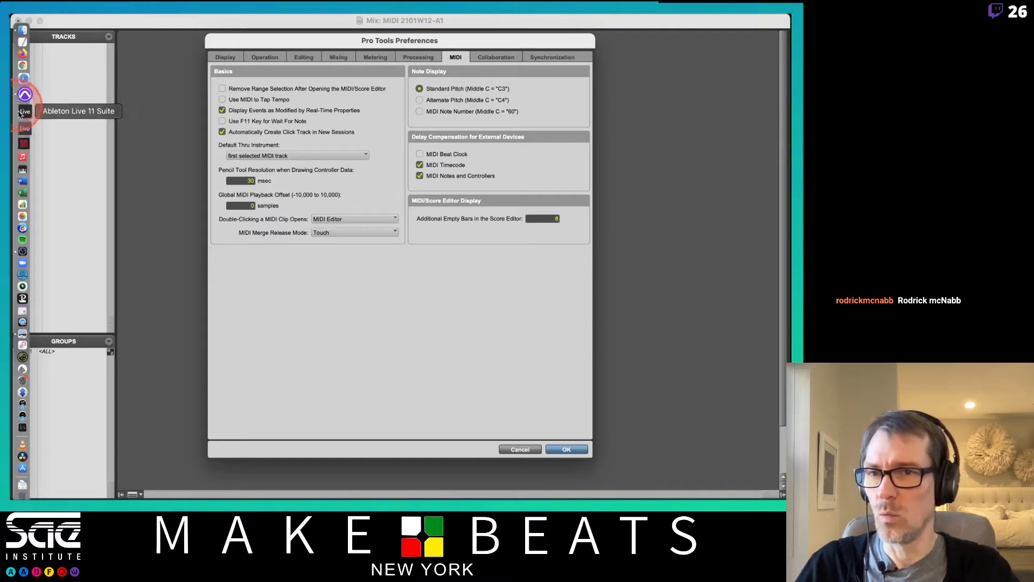
Step: Open Attendance 2101W12-A1 in Numbers, enter P in cell DB18, and return to Pro Tools
click(23, 198)
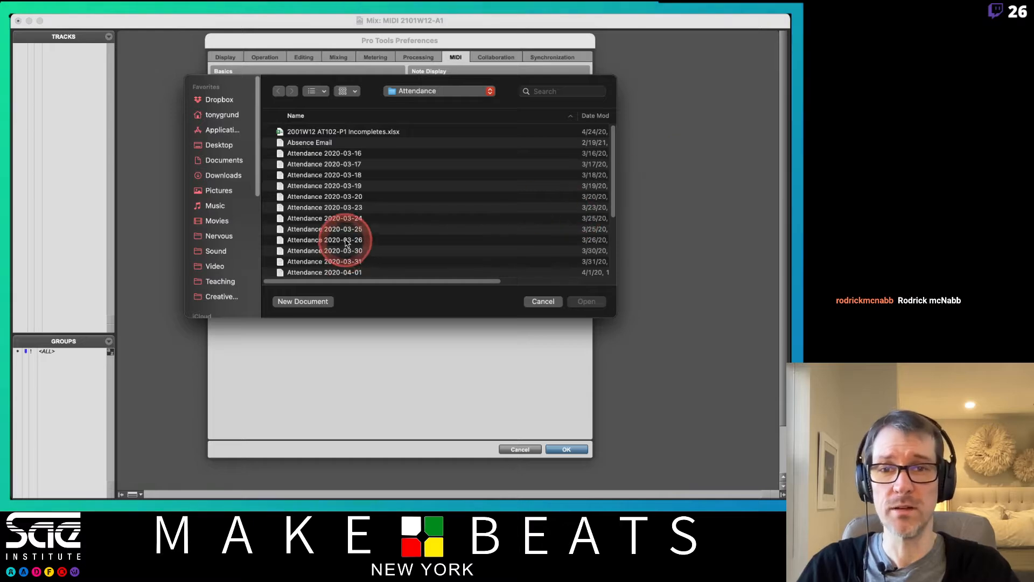
scroll(323, 253, down, 5)
double_click(333, 204)
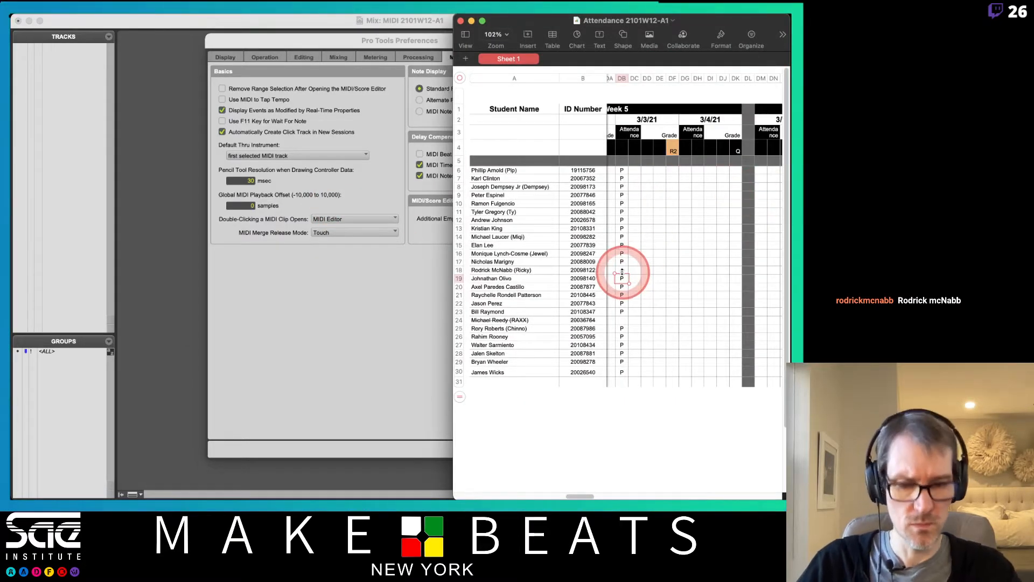
key(Right)
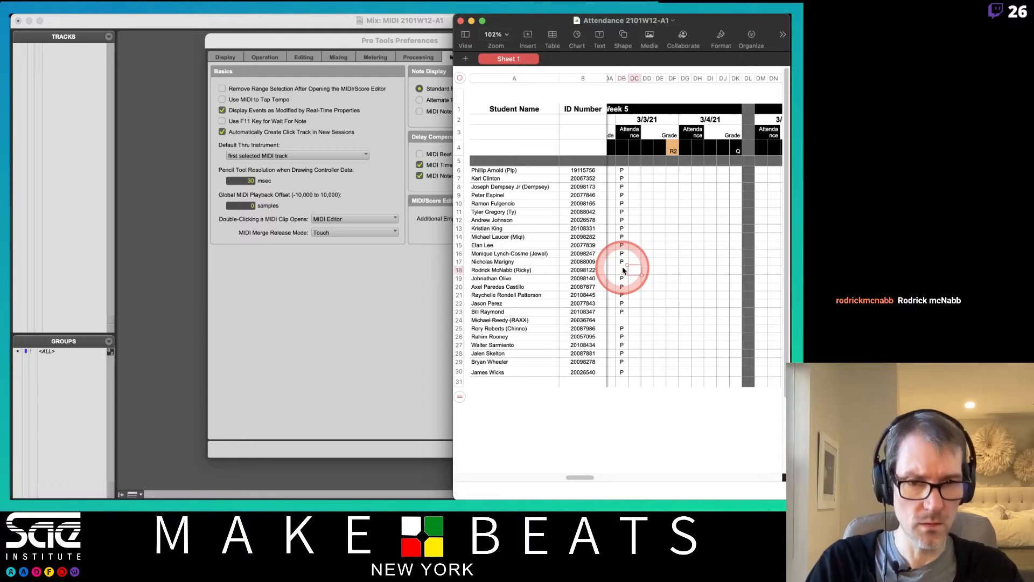
click(623, 270)
text(P)
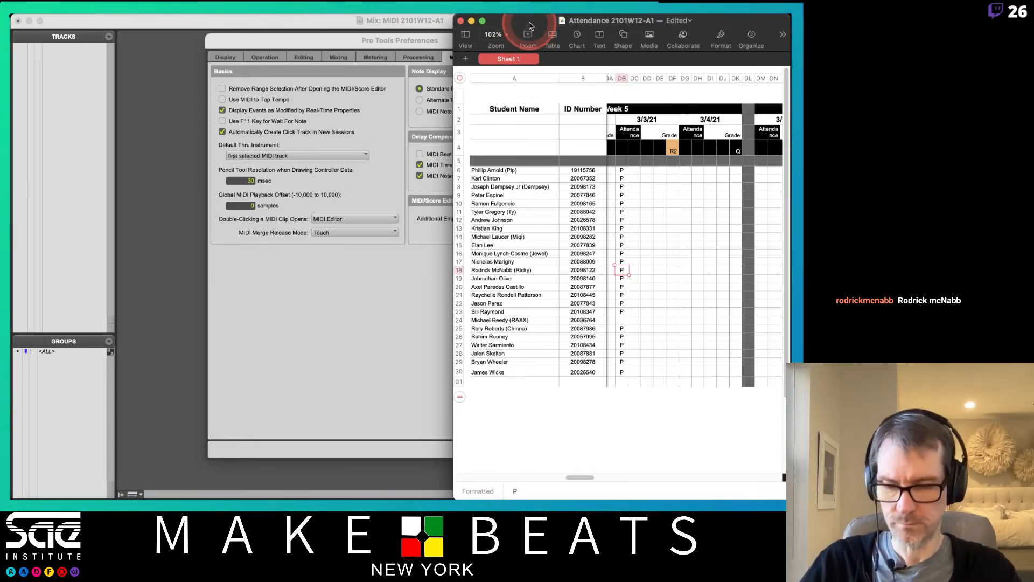
key(super+Tab)
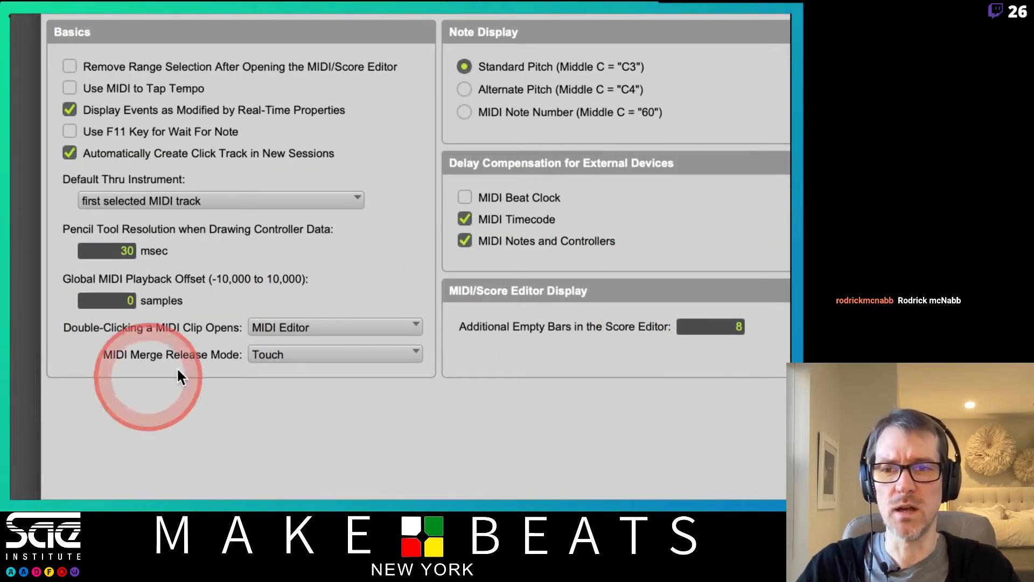
Step: Tick MIDI Beat Clock, with double-click opening MIDI Editor and MIDI Merge release set to Touch
click(315, 320)
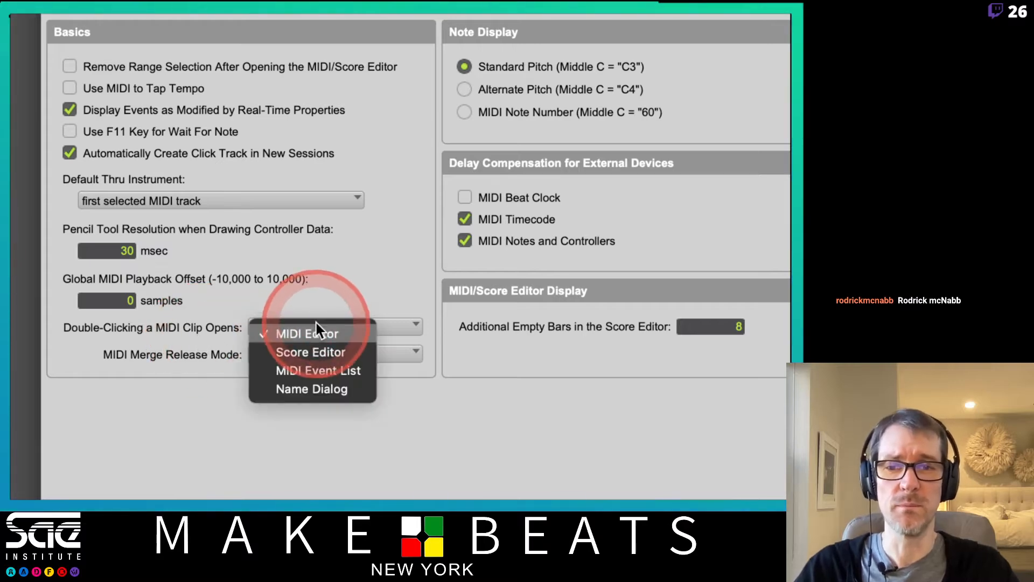
click(392, 298)
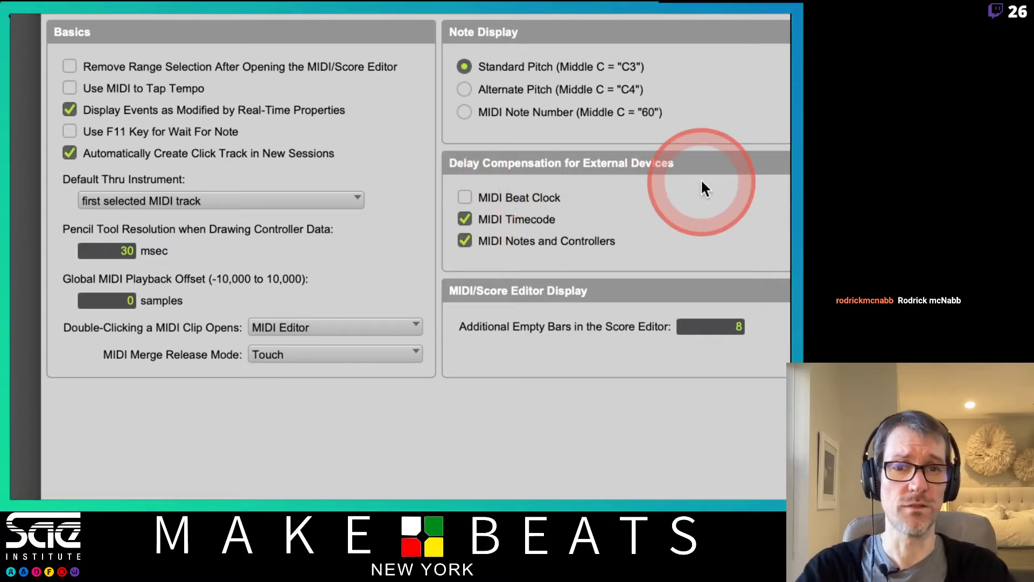
click(464, 194)
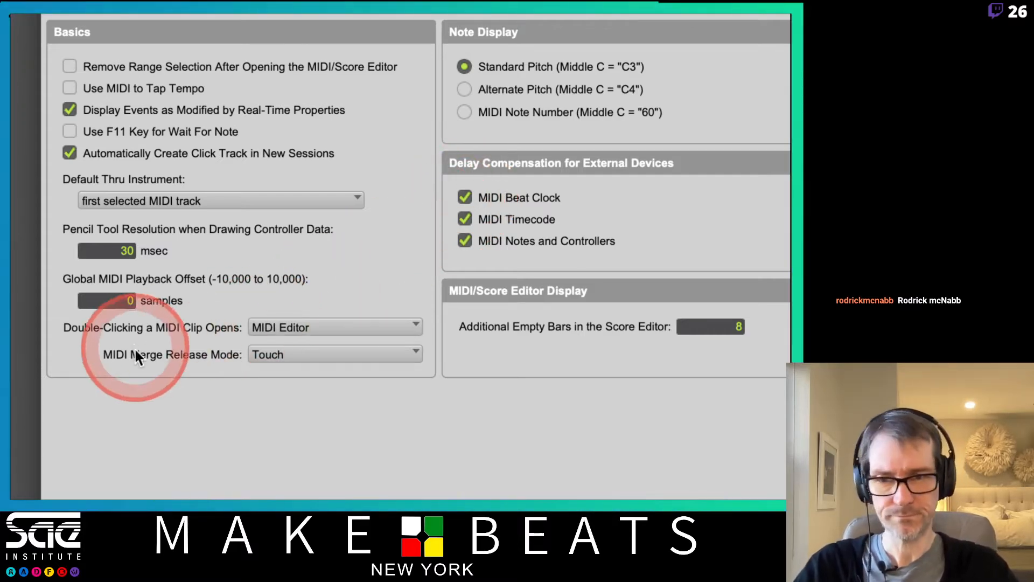
click(281, 353)
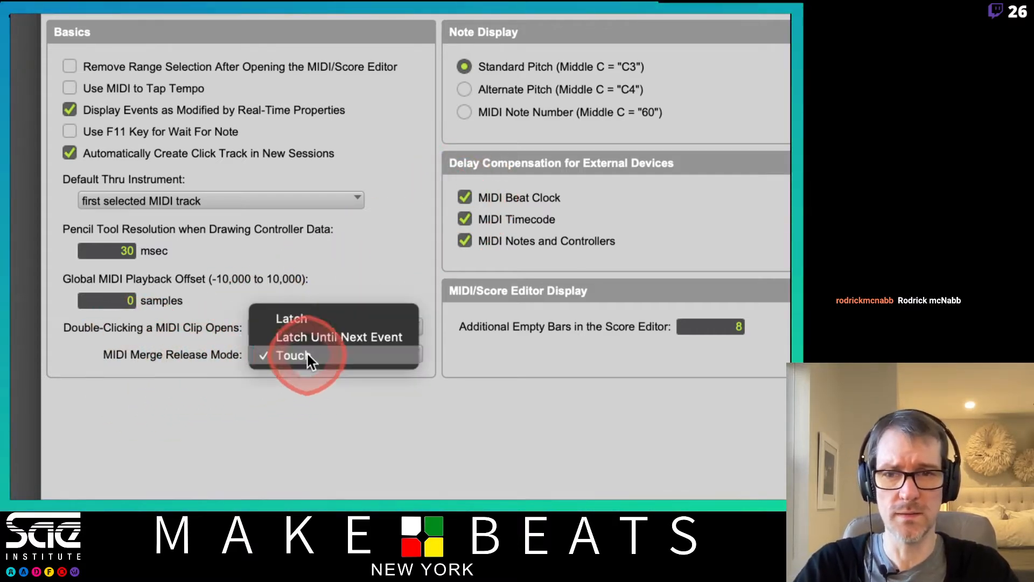
click(393, 384)
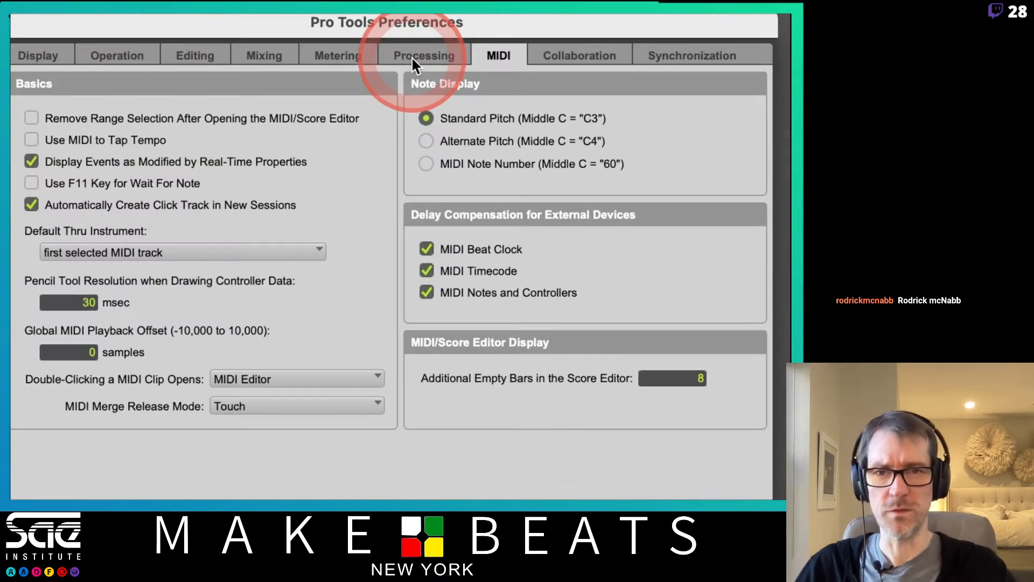
Step: Review the Processing preferences page, then switch to the Operation page
click(415, 58)
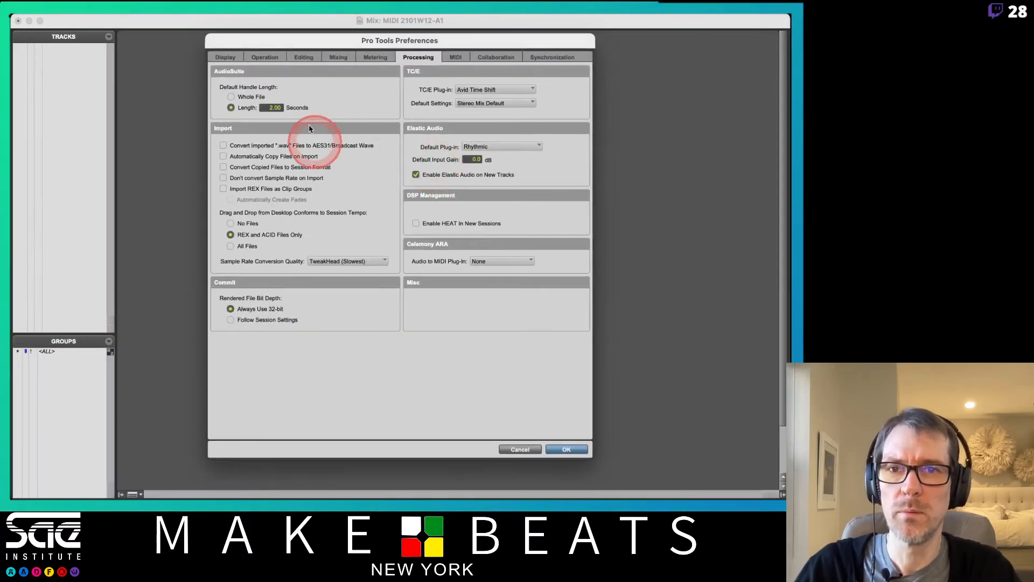
click(275, 58)
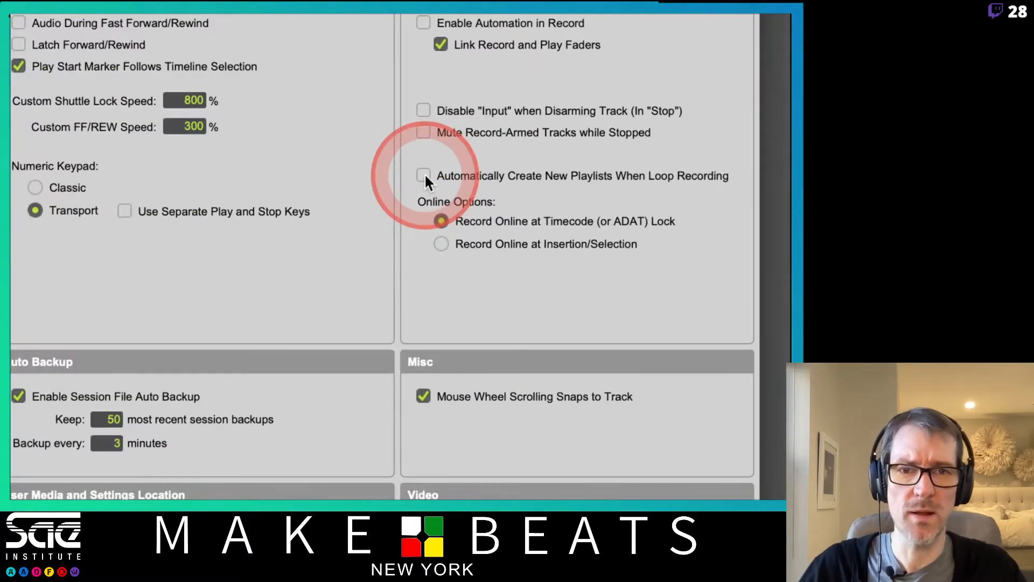
Step: Enable Automatically Create New Playlists When Loop Recording, check Editing, then return to Processing
click(424, 176)
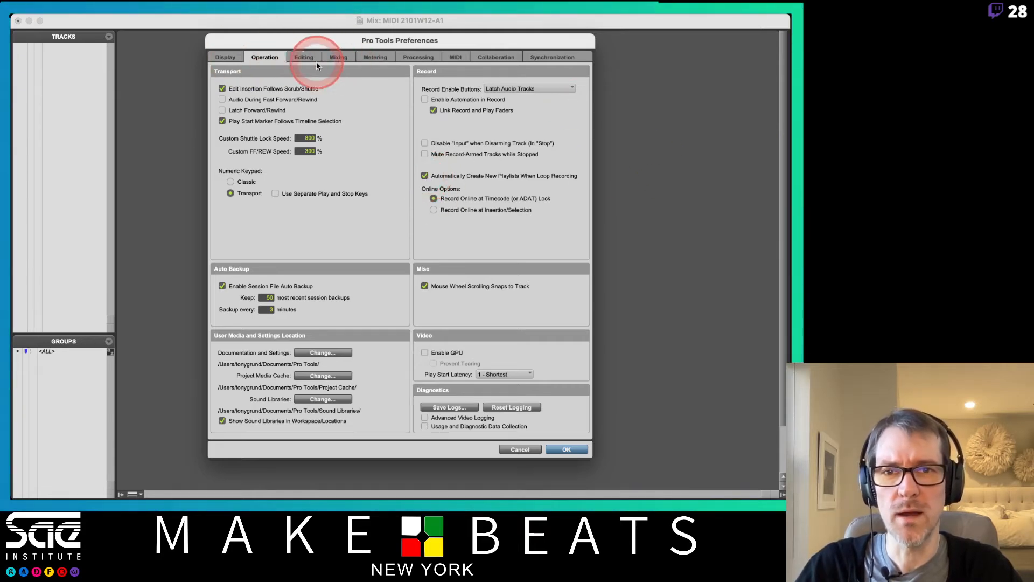
click(300, 58)
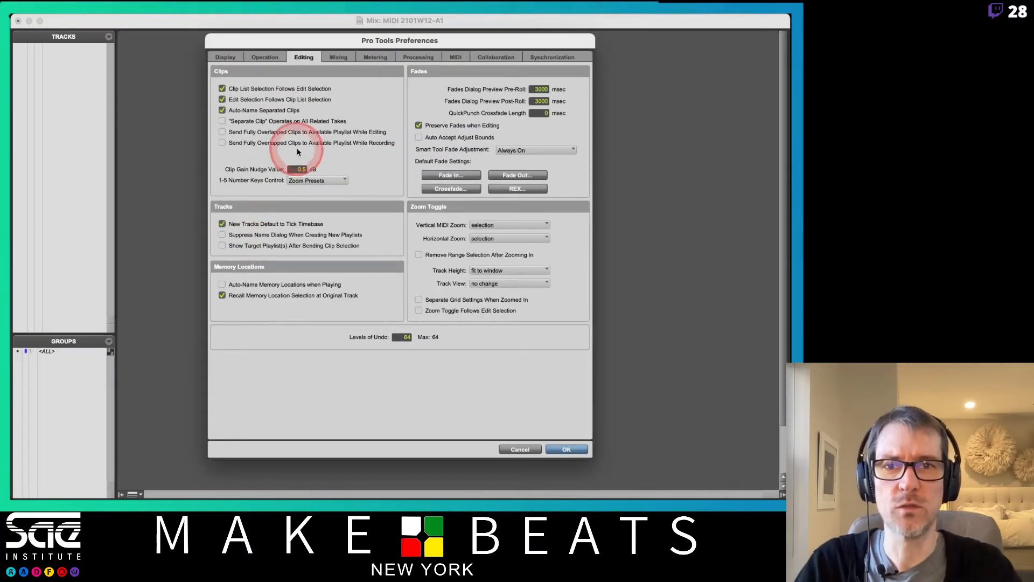
click(418, 57)
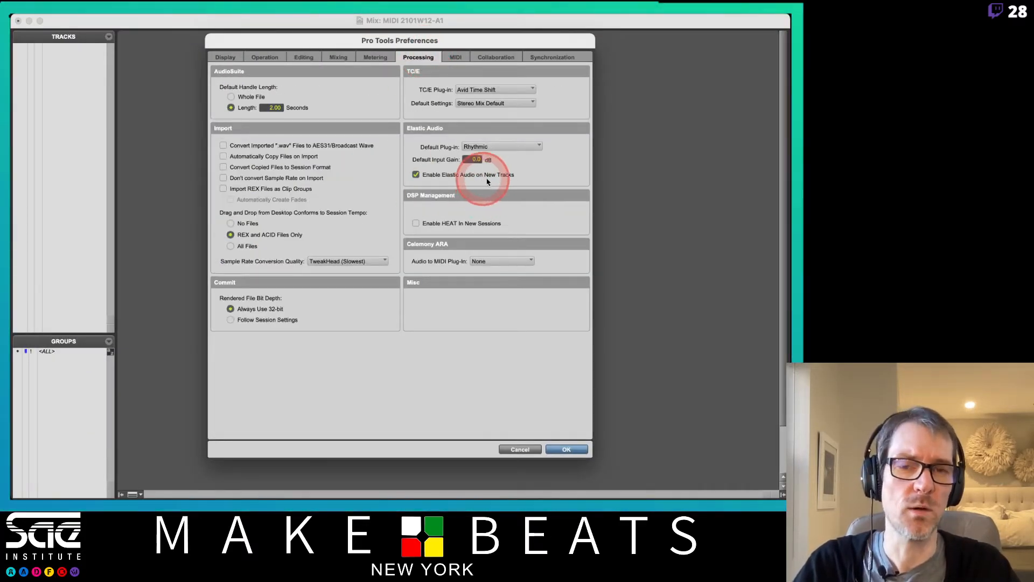
Step: Confirm the Preferences dialog with OK to apply all changes
click(566, 449)
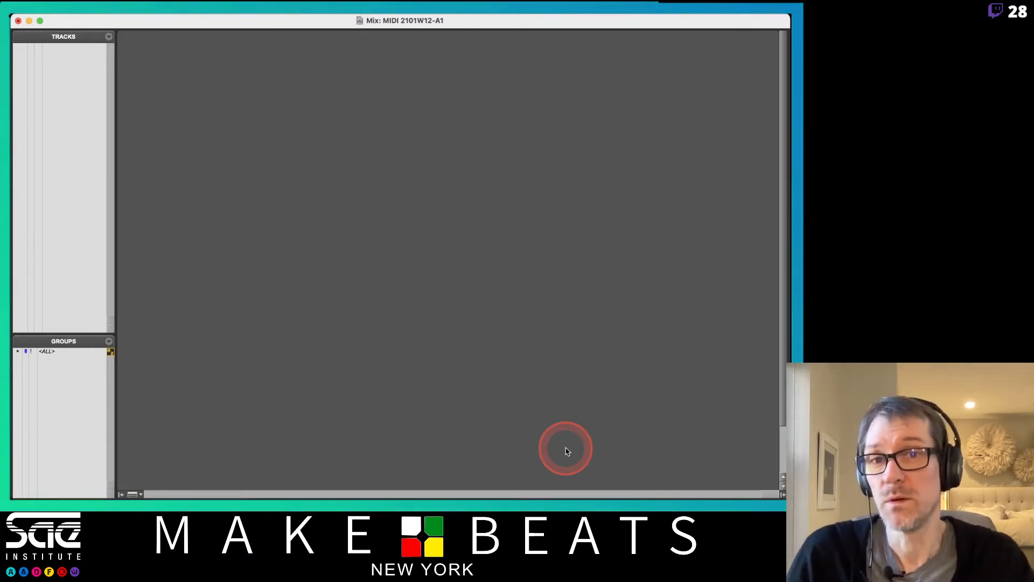
Step: Add one stereo Instrument Track with Ticks timebase, named '808 Dr Kit'
double_click(460, 245)
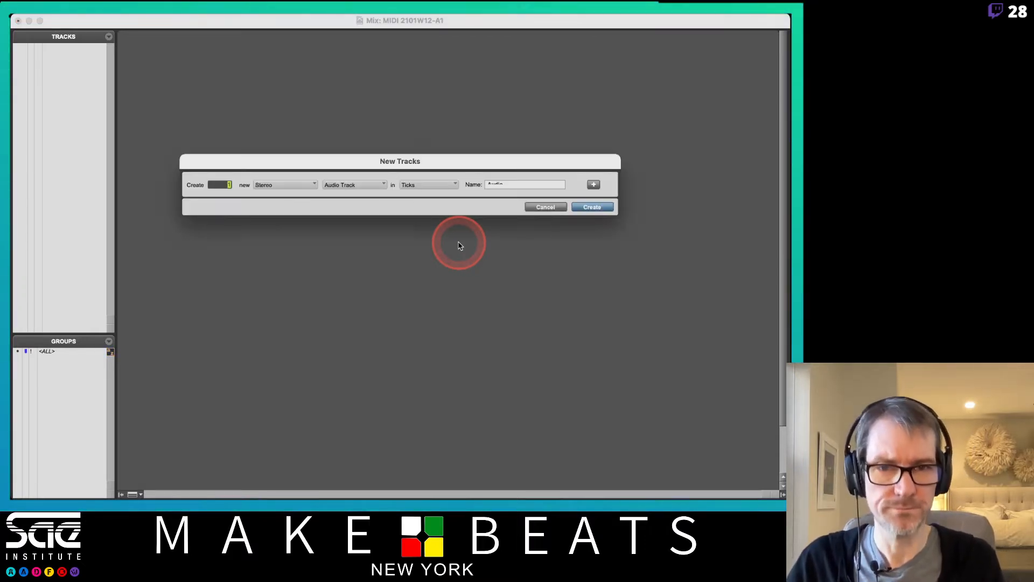
key(super+Down)
key(super+Down)
key(super+Down)
key(super+Down)
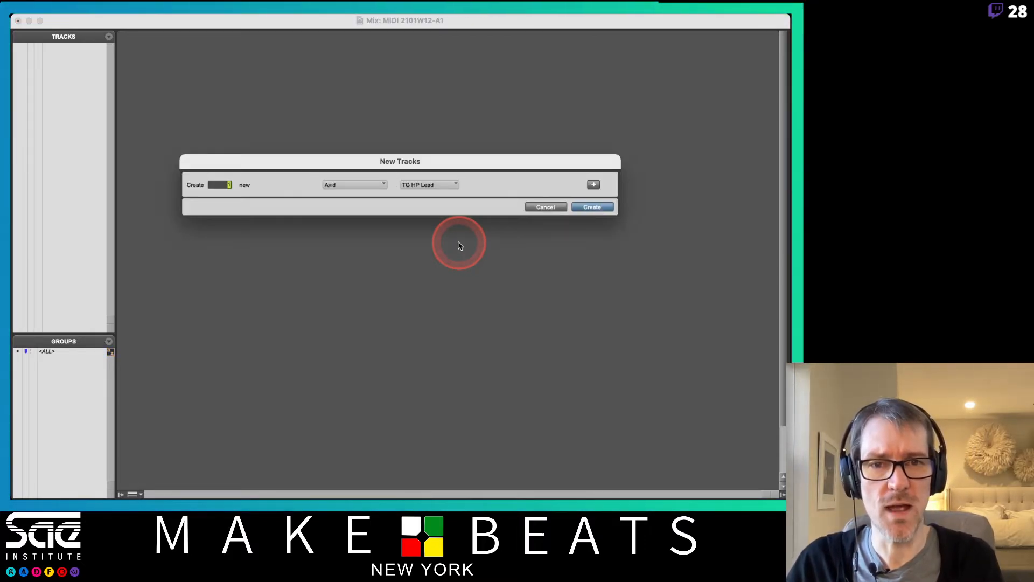
key(super+Up)
key(super+Up)
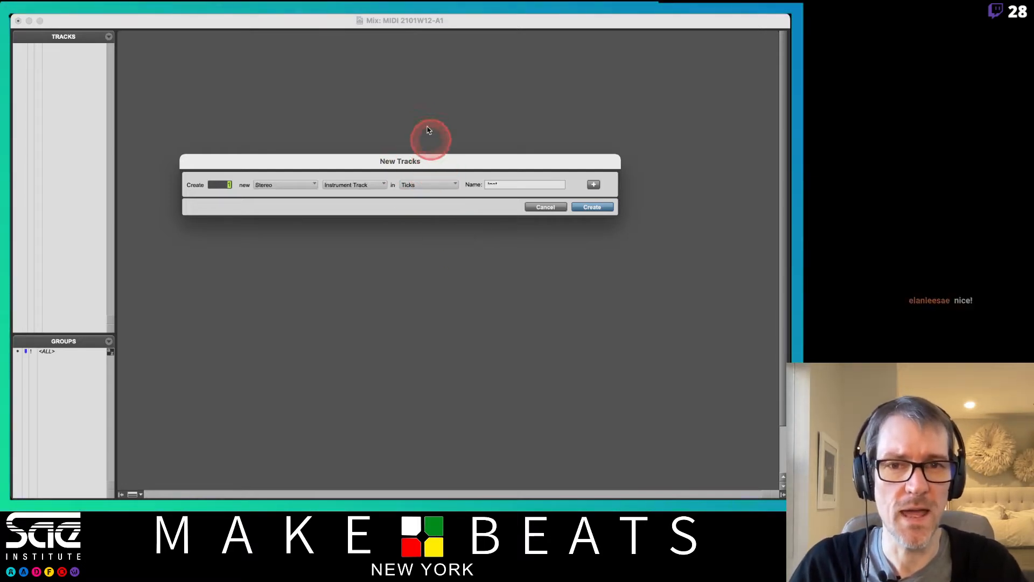
drag(450, 166, 412, 104)
click(457, 123)
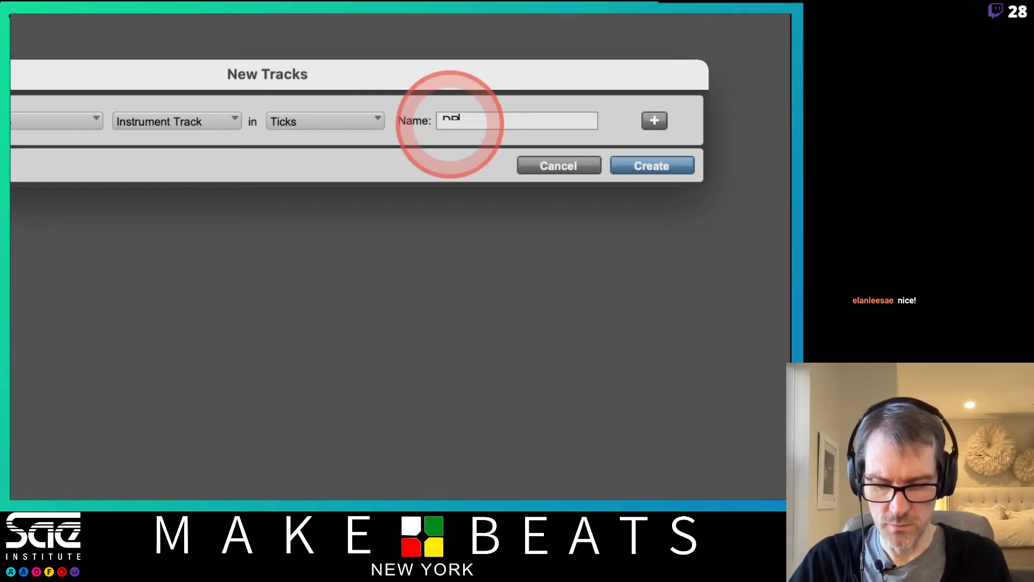
key(BackSpace)
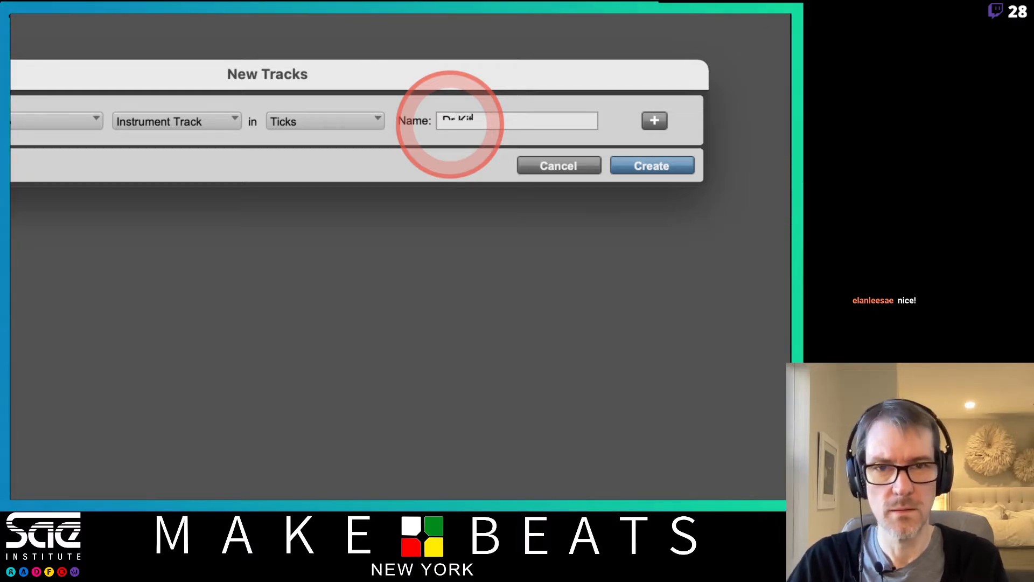
key(BackSpace)
key(BackSpace)
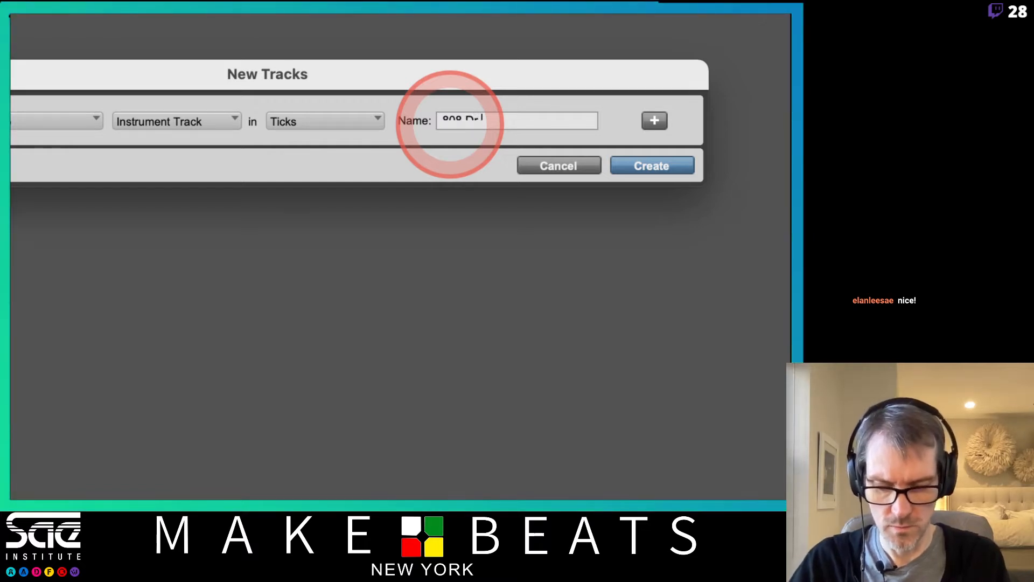
key(Return)
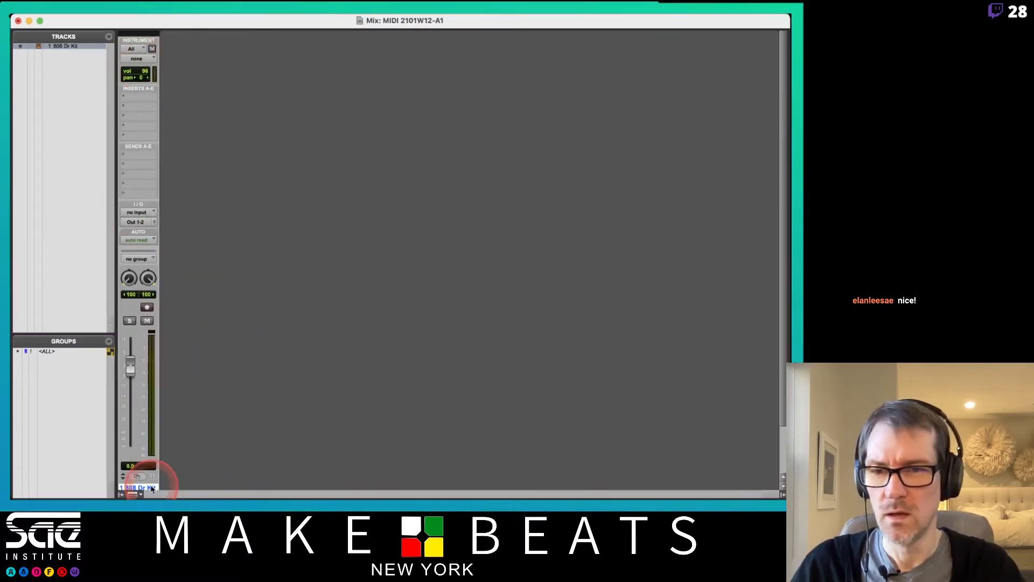
Step: Uncheck Instrument in the Mix window view selector so strips start with inserts
click(135, 494)
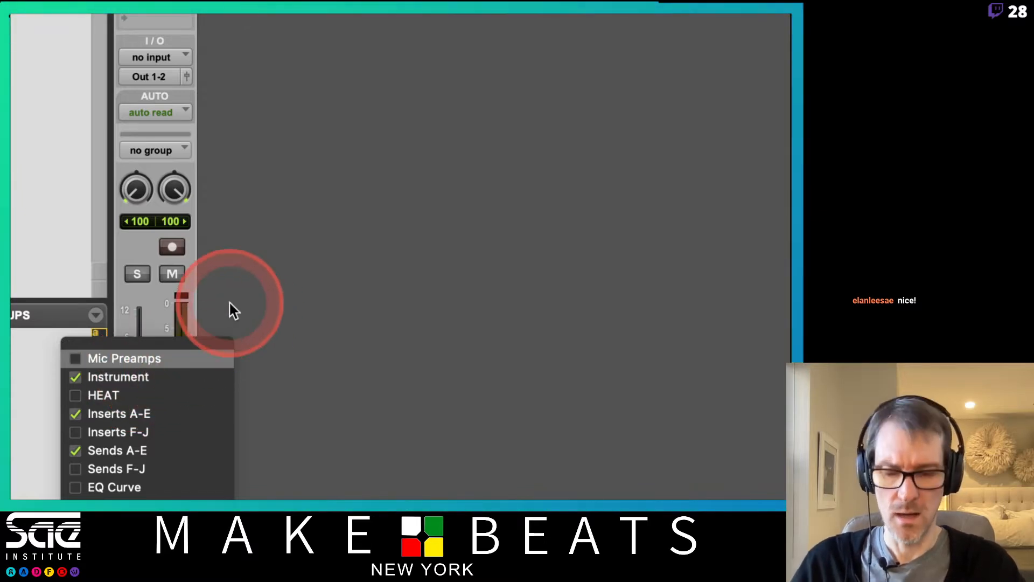
click(226, 302)
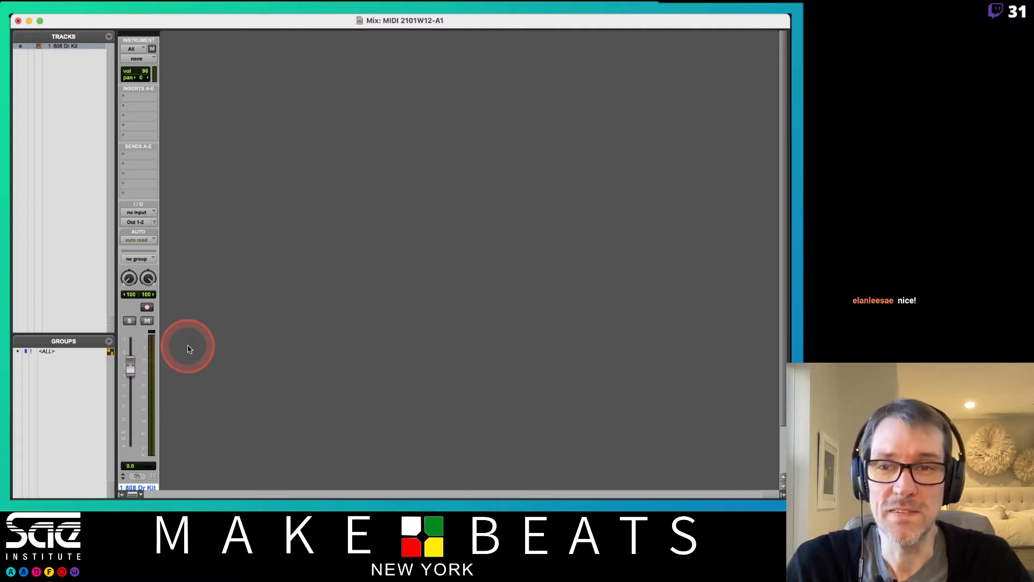
click(133, 494)
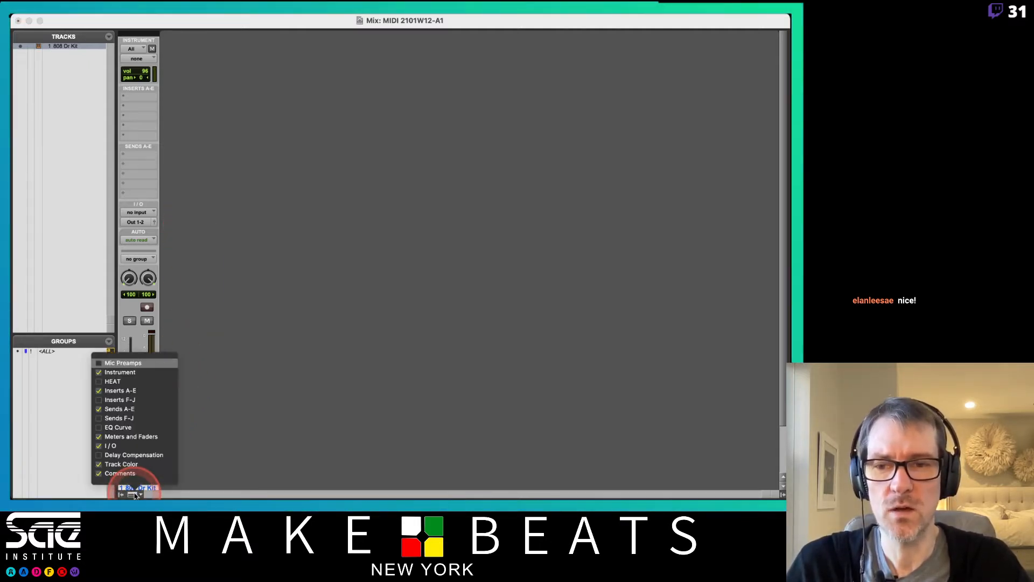
click(131, 371)
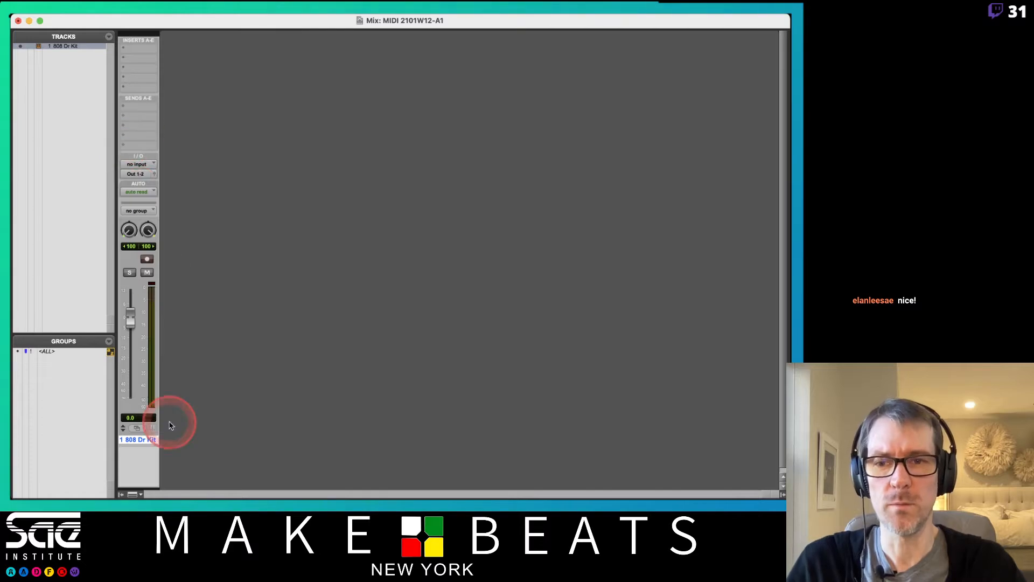
Step: Colour the 808 Dr Kit track blue
double_click(146, 34)
click(478, 331)
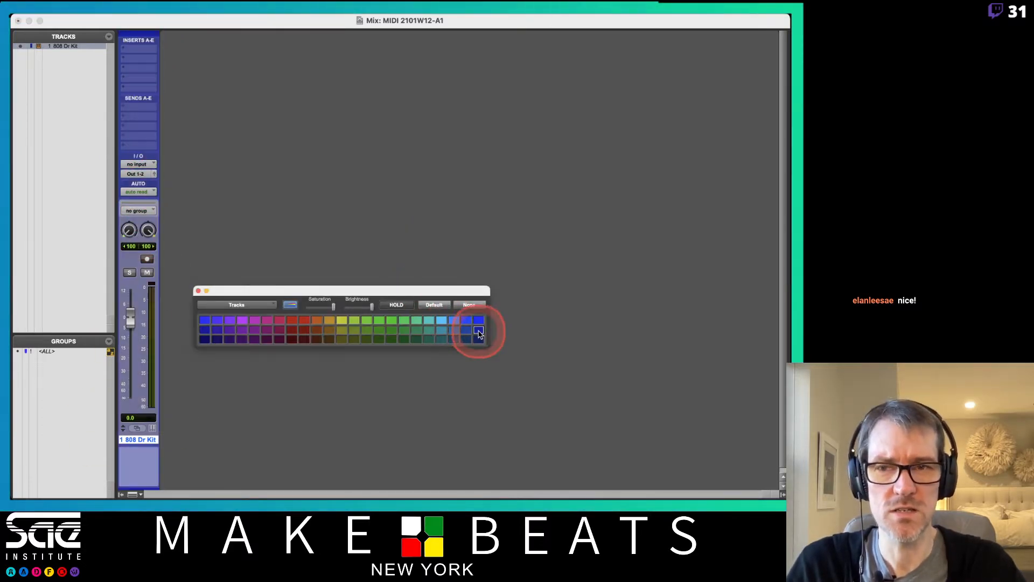
click(479, 320)
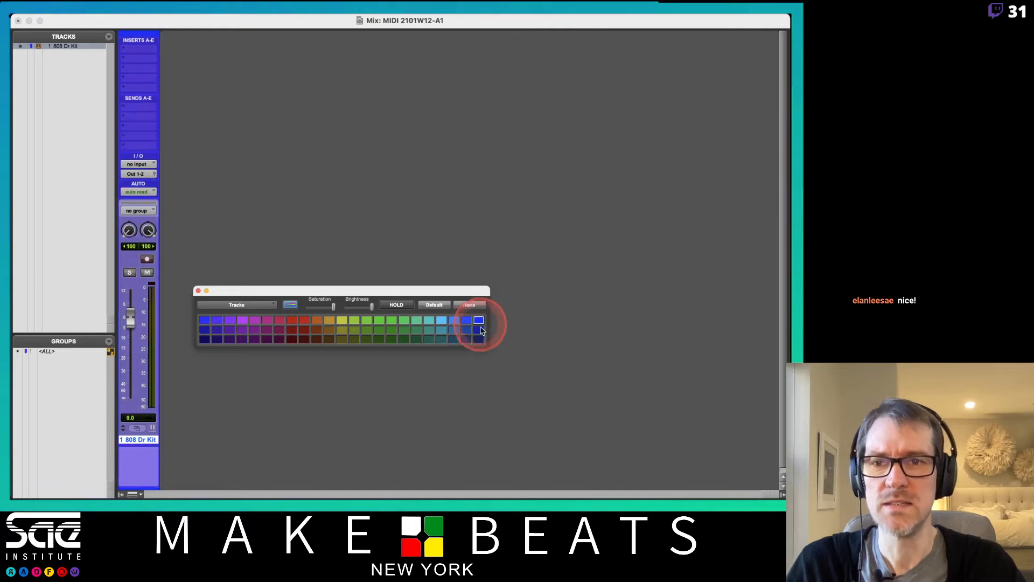
click(466, 330)
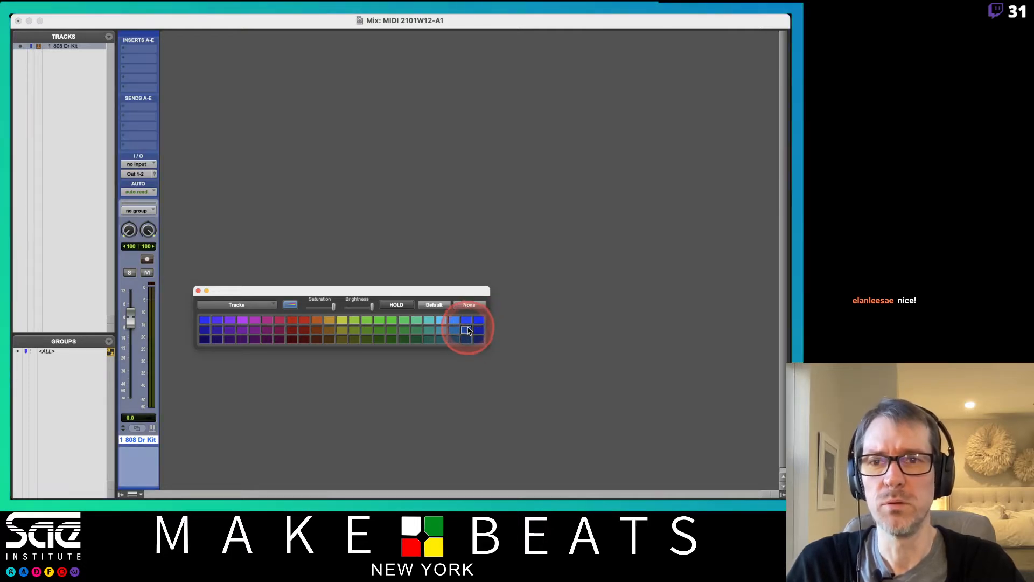
click(199, 291)
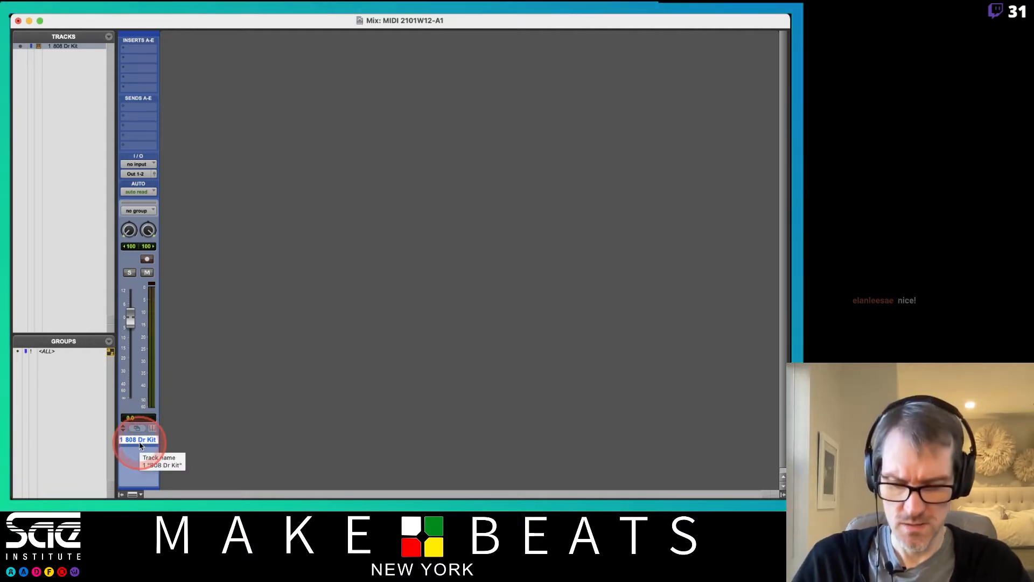
Step: Add and delete a test Audio 1 track, then re-check Instrument in the view selector
key(super+shift+n)
key(Return)
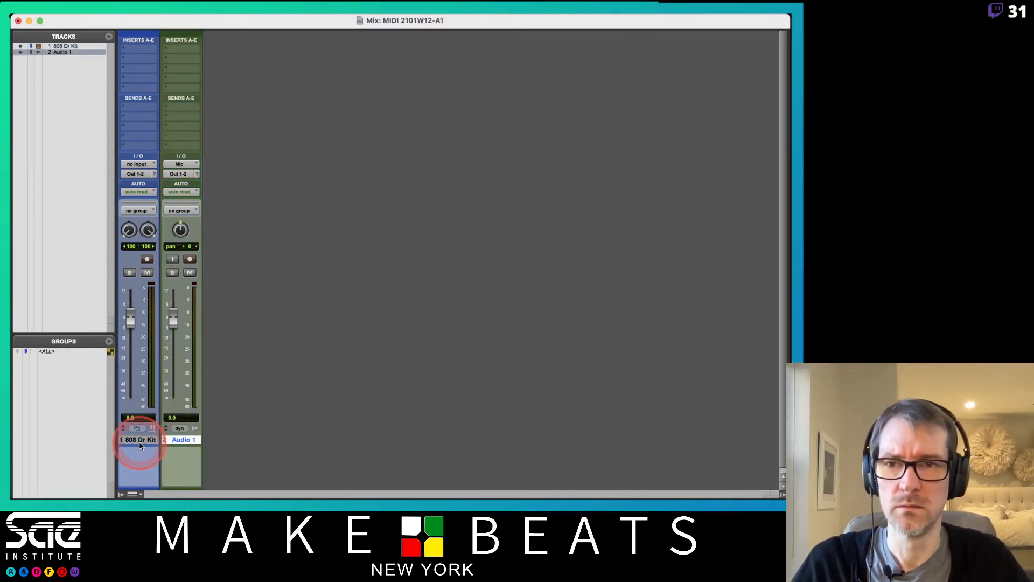
right_click(183, 439)
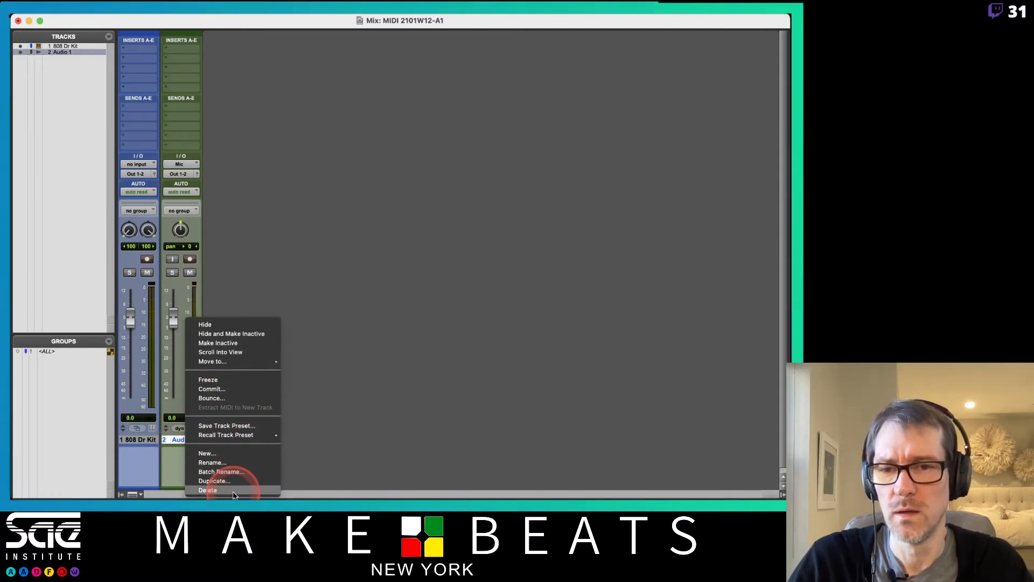
click(235, 490)
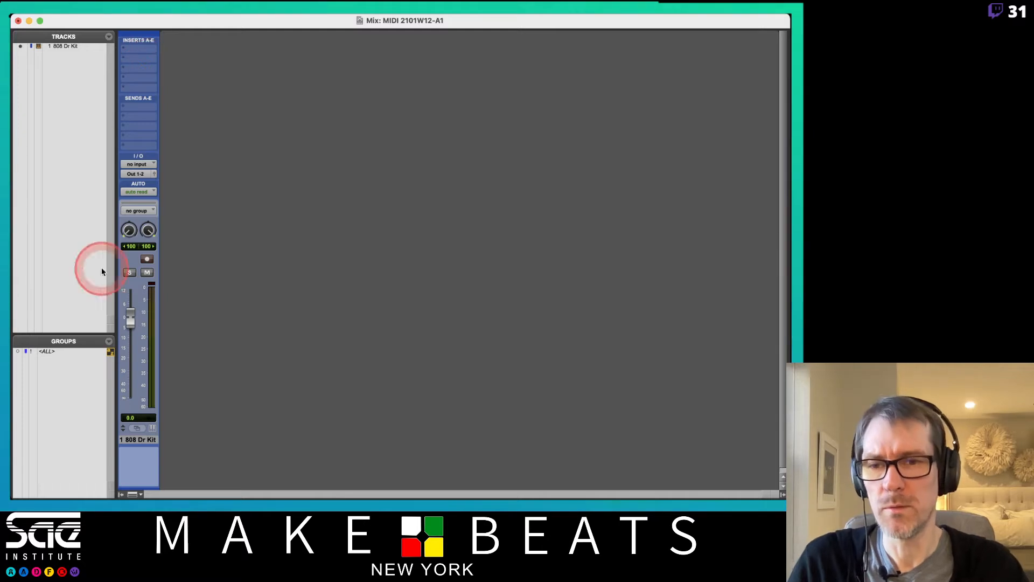
click(132, 494)
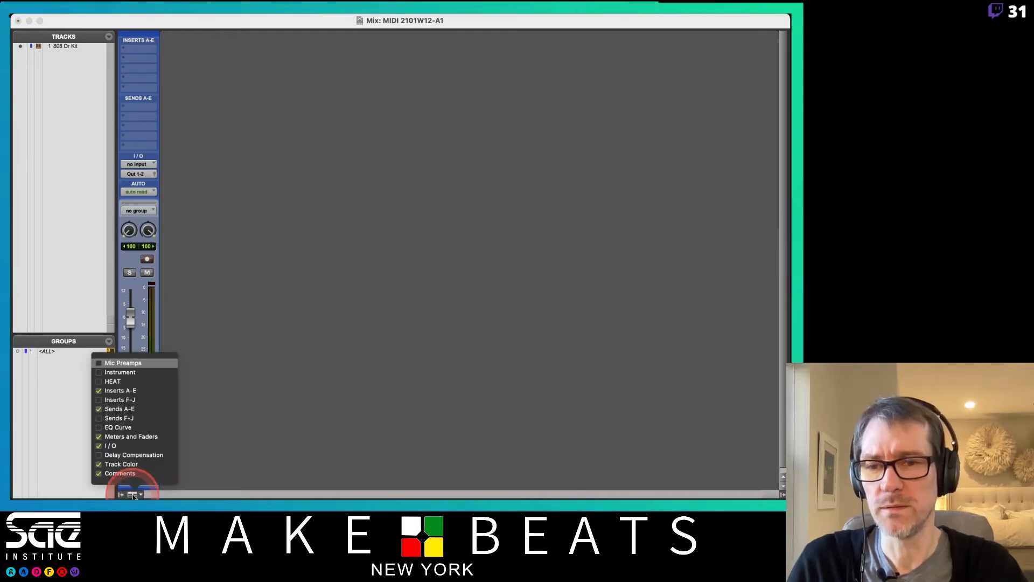
click(120, 372)
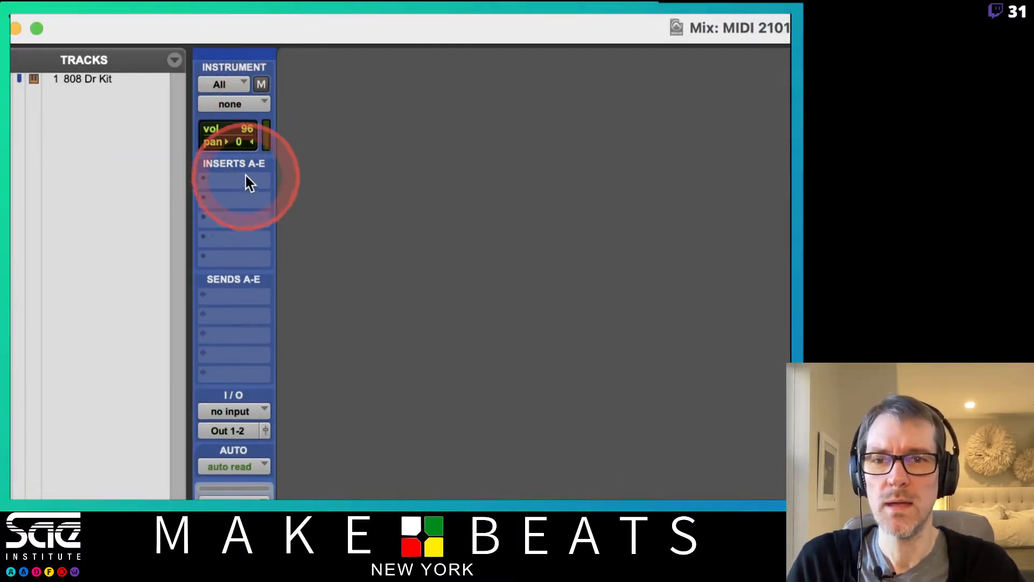
Step: Insert the Boom (stereo) instrument plug-in on insert slot A of the 808 Dr Kit track
click(231, 181)
mouse_move(232, 183)
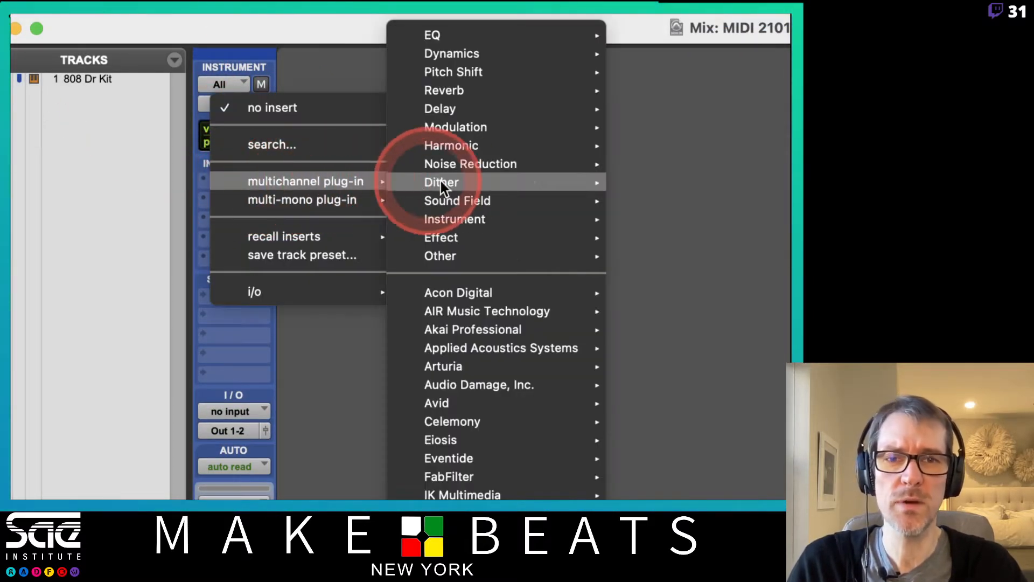
mouse_move(465, 223)
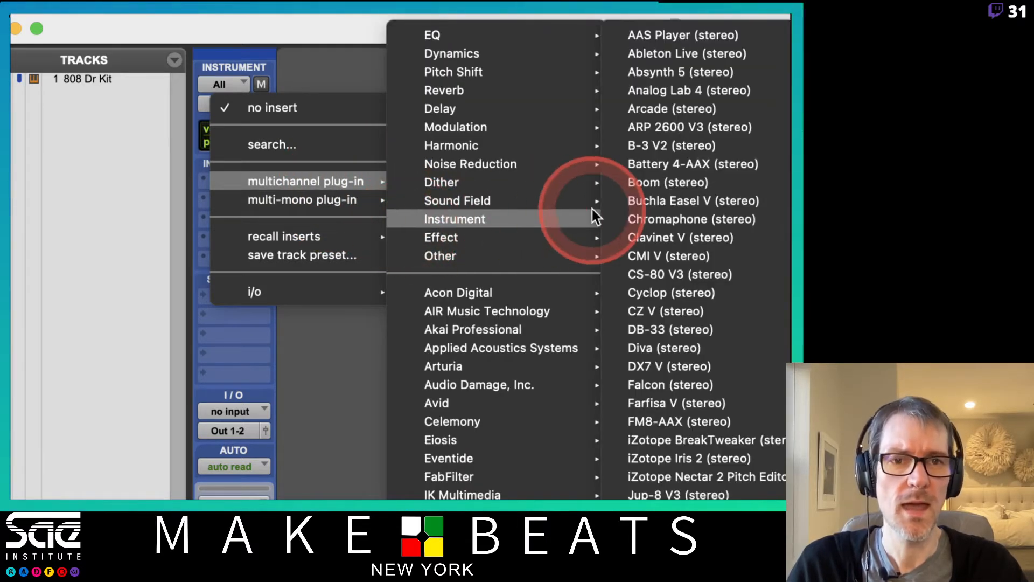
click(572, 213)
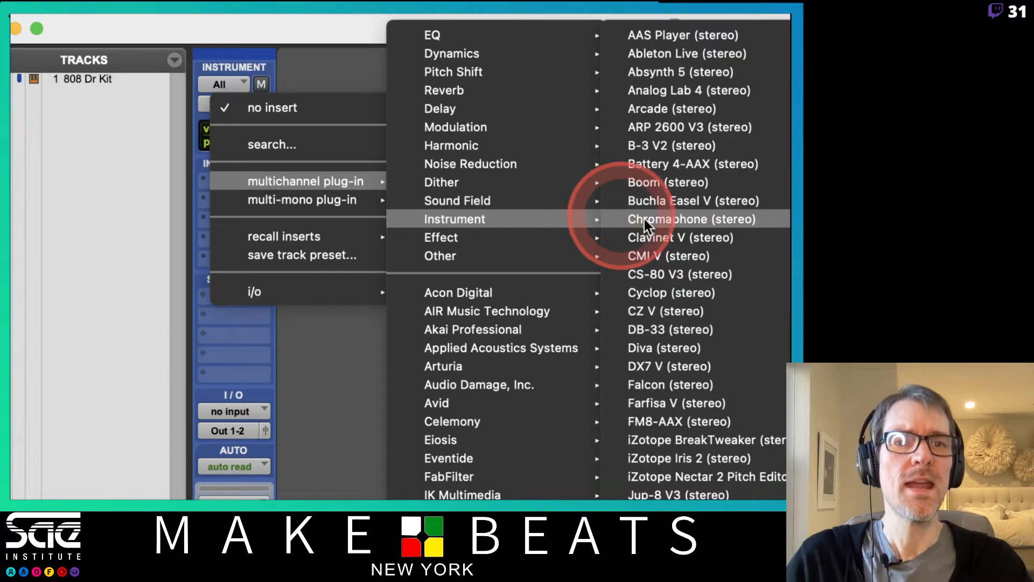
click(671, 183)
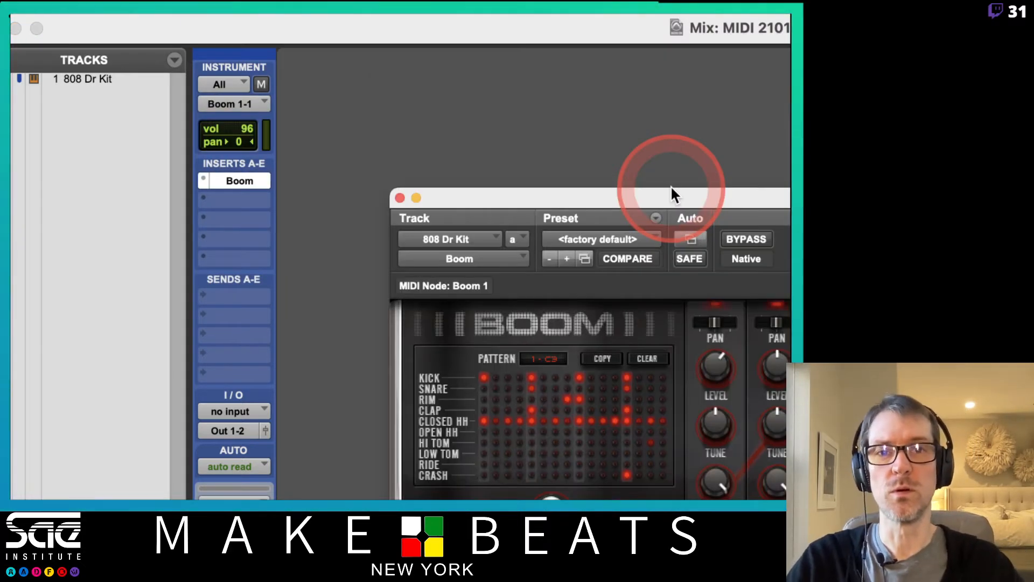
Step: Switch Boom's drum kit to Fat 8
drag(672, 195, 559, 83)
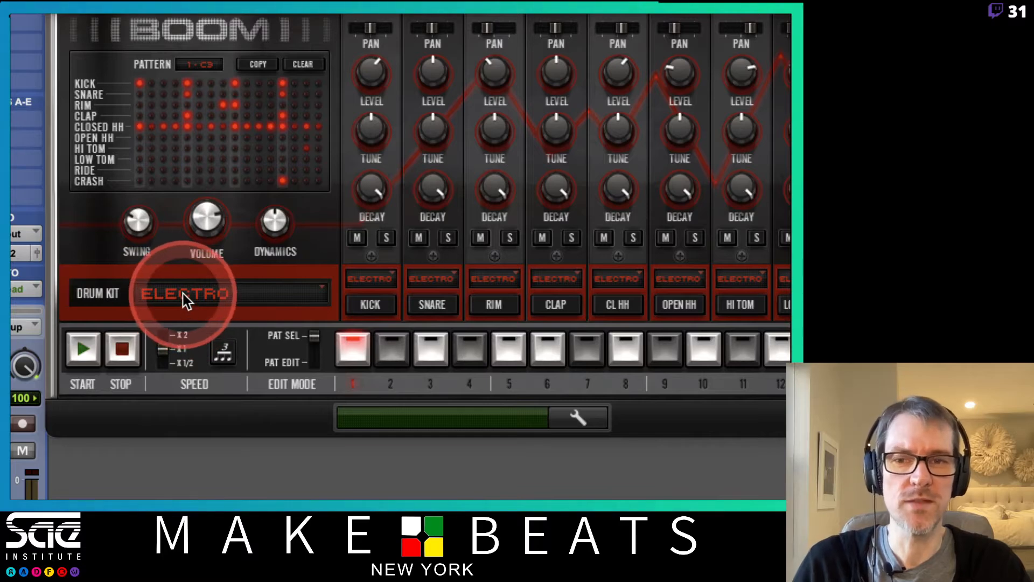
click(183, 293)
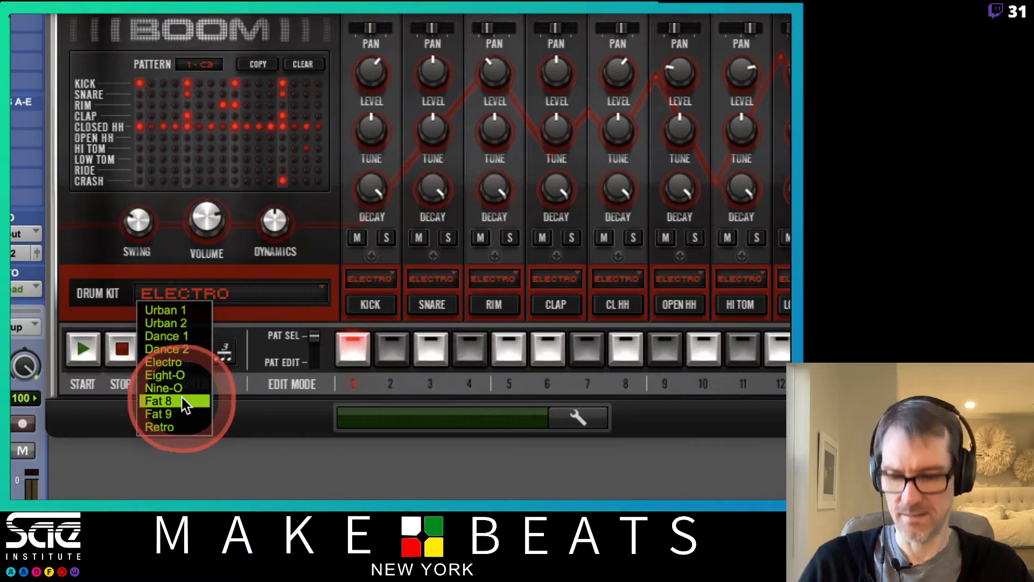
click(182, 401)
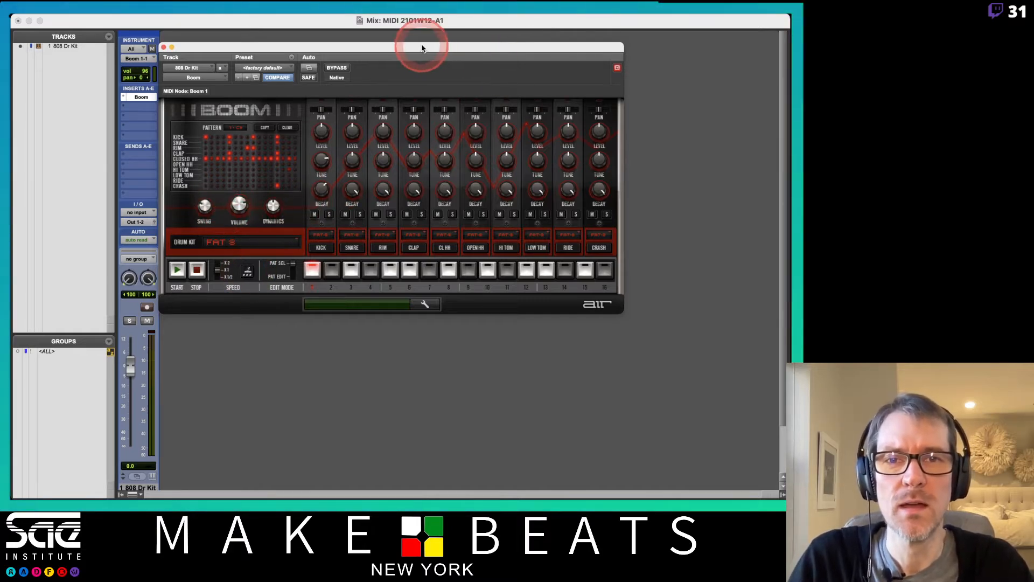
Step: Set Boom's clap decay to 48 %, raise the 808 Dr Kit fader, and start adding new tracks
drag(420, 47, 455, 42)
scroll(320, 349, down, 3)
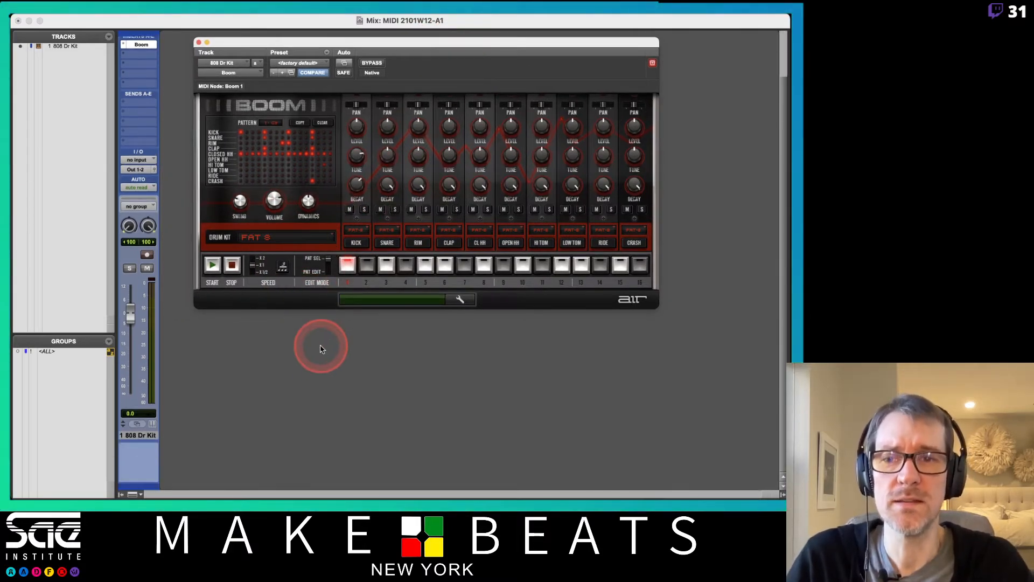
click(133, 436)
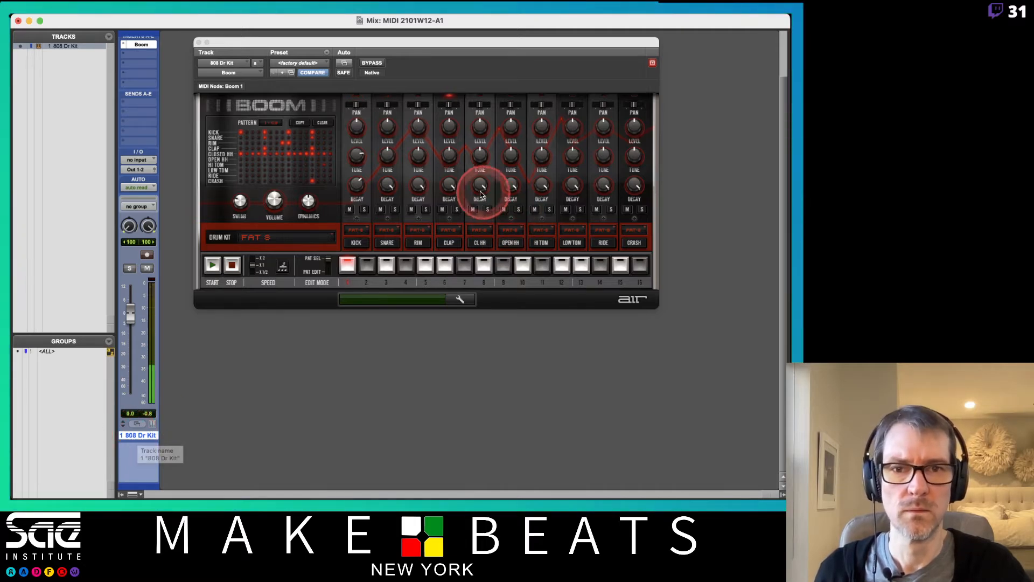
drag(446, 190, 446, 196)
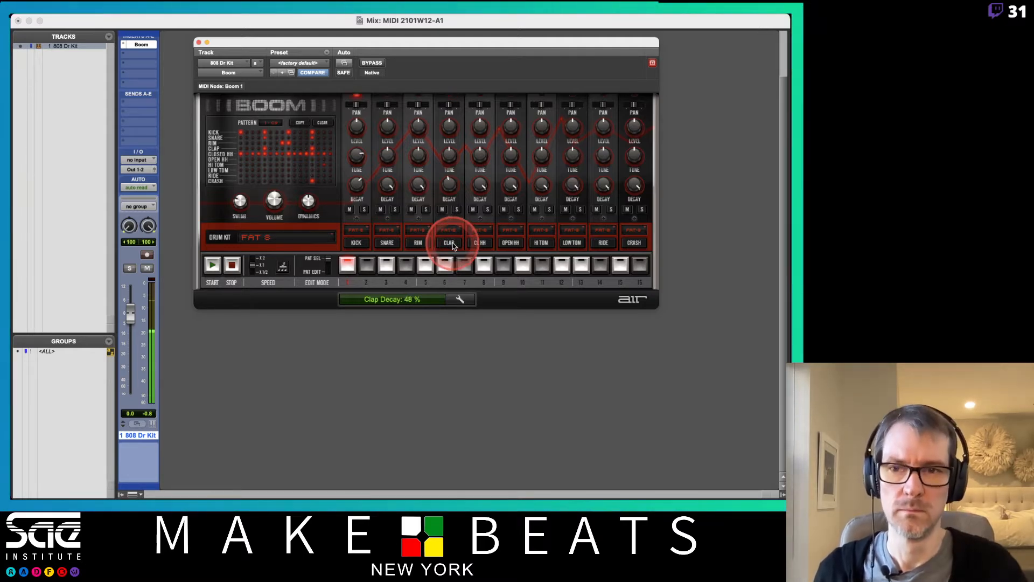
drag(130, 312, 129, 305)
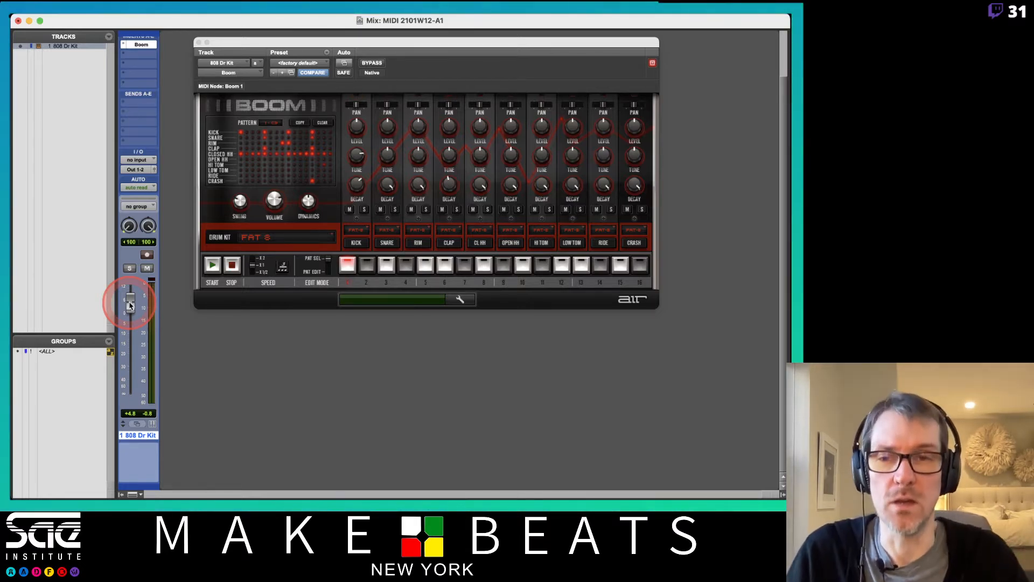
key(super+shift+n)
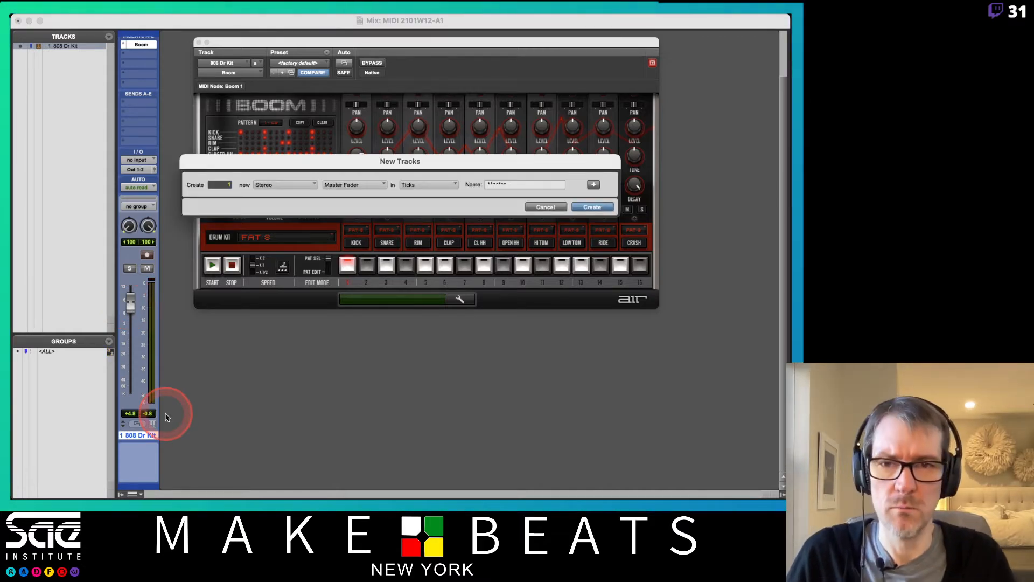
Step: Create the stereo Master 1 fader and raise it to +4.0 dB during playback
key(Return)
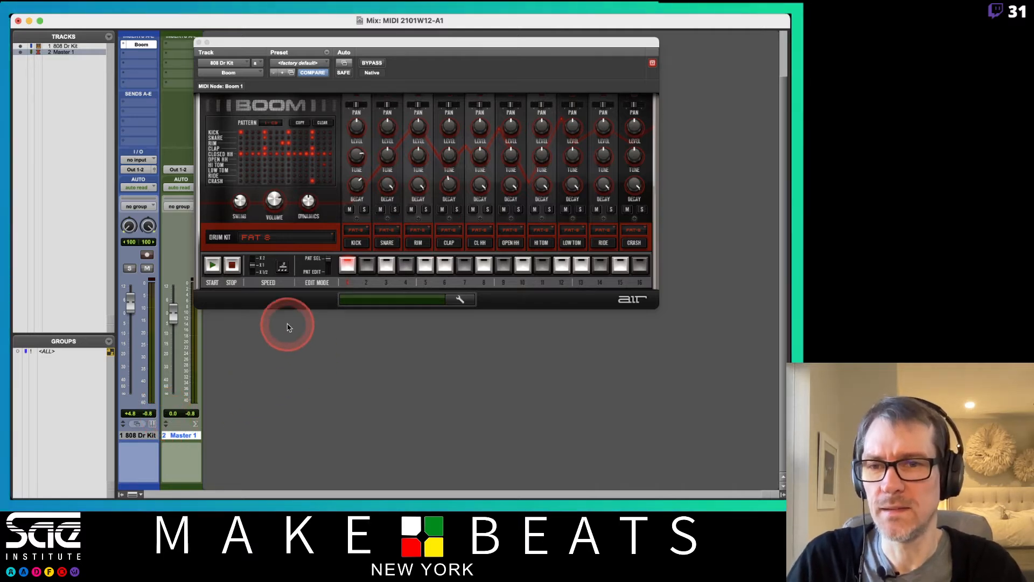
key(space)
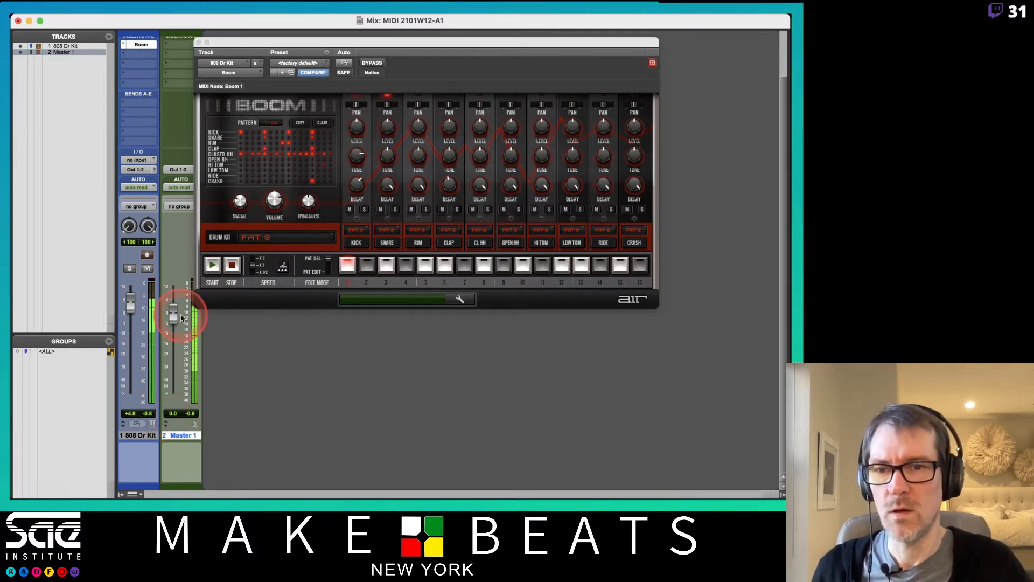
drag(172, 316, 130, 318)
Step: Reset the 808 Dr Kit level to 0.0 dB and stop playback
alt+click(130, 317)
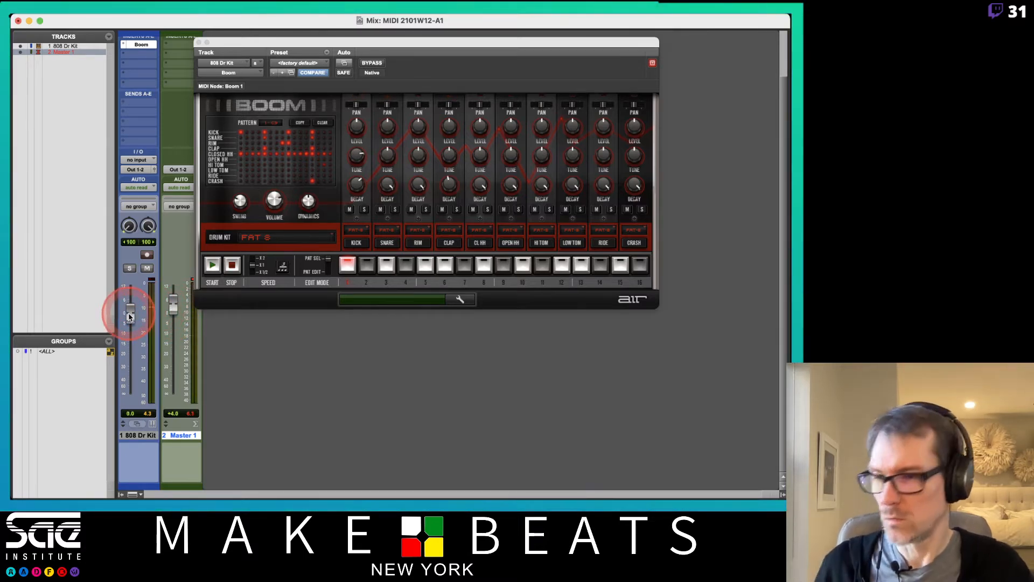
key(space)
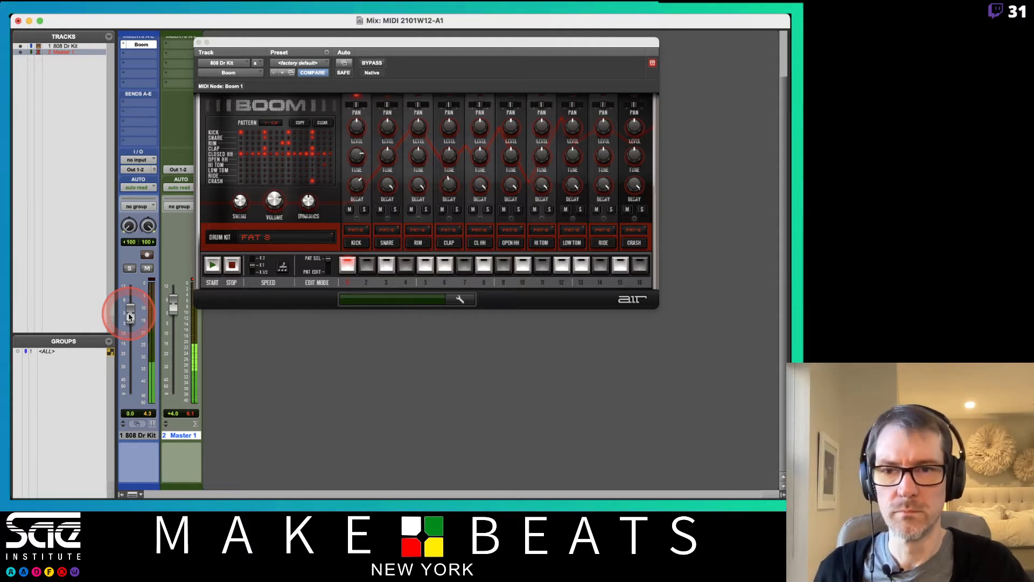
key(space)
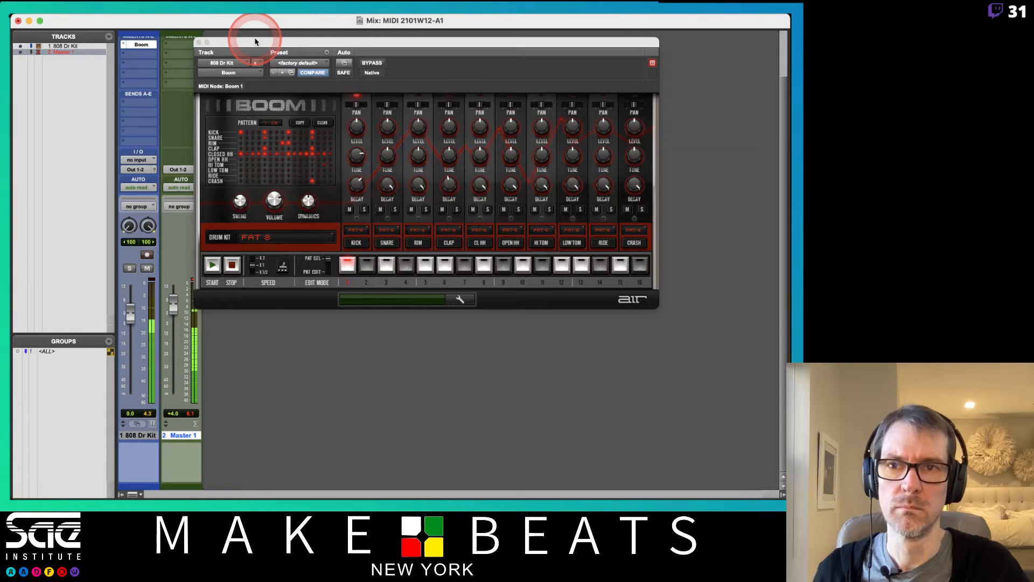
Step: Nudge the Boom drum machine window a little down and right over the mixer
drag(272, 40, 288, 45)
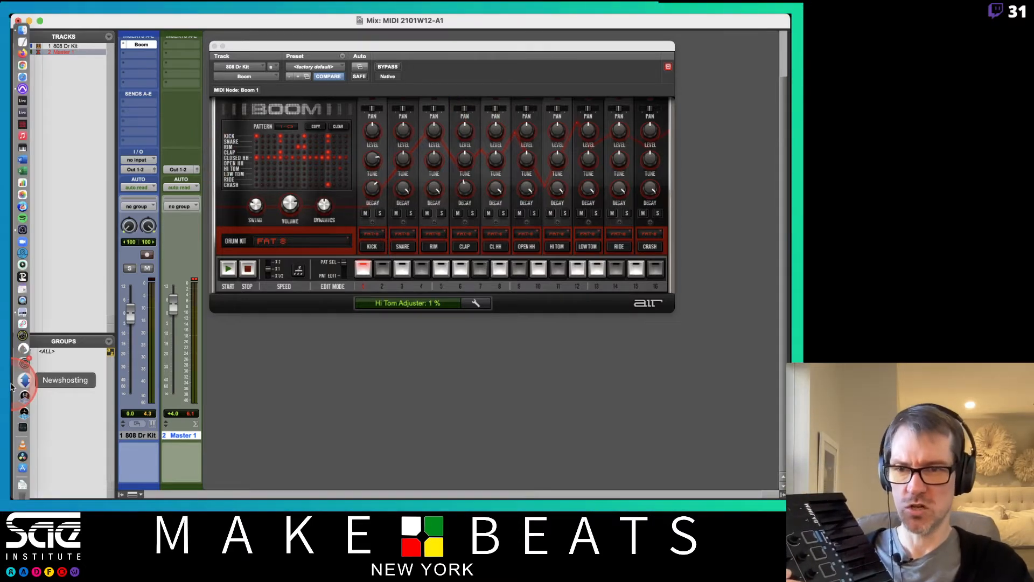
key(super+Tab)
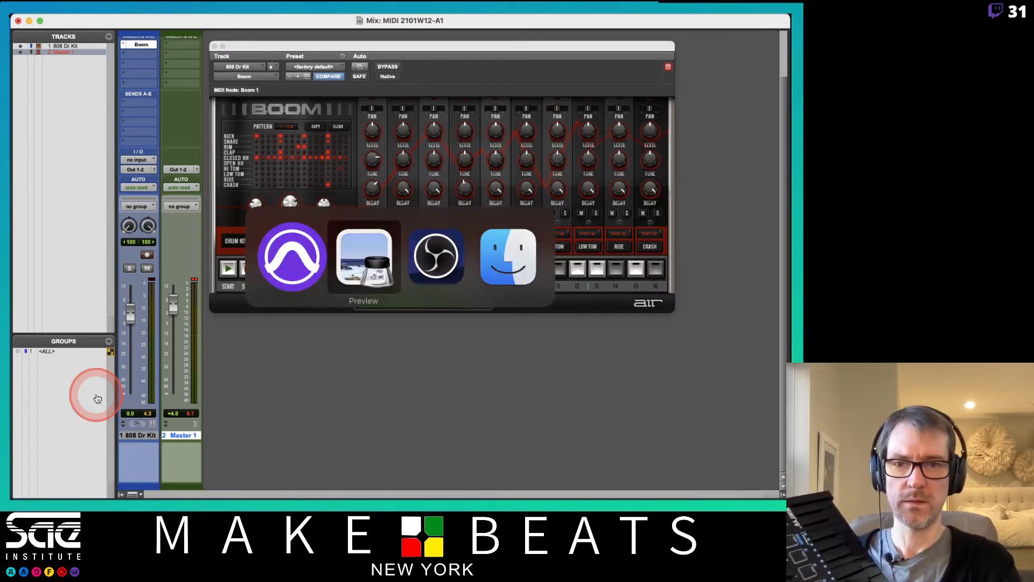
key(super+Tab)
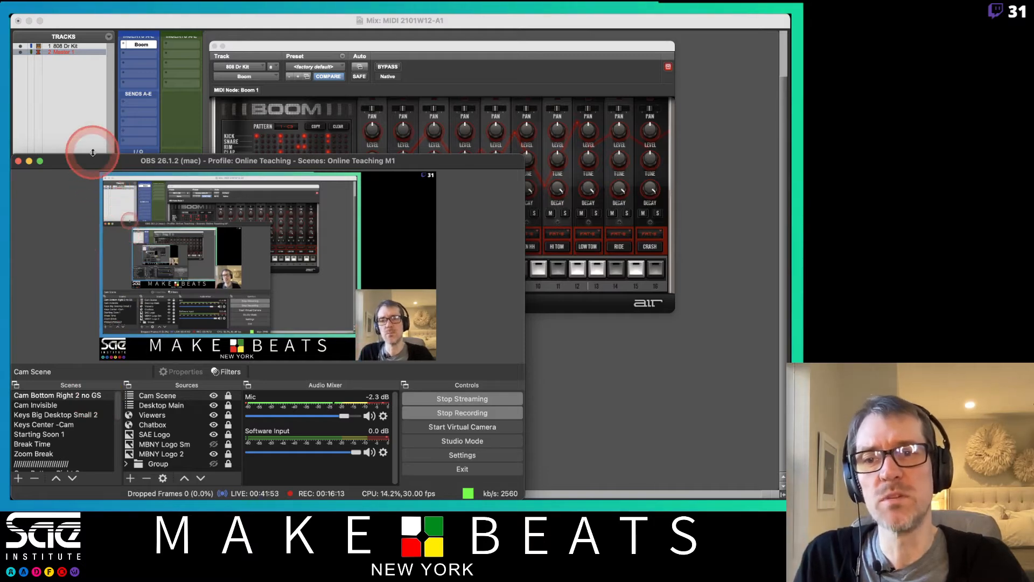
click(220, 28)
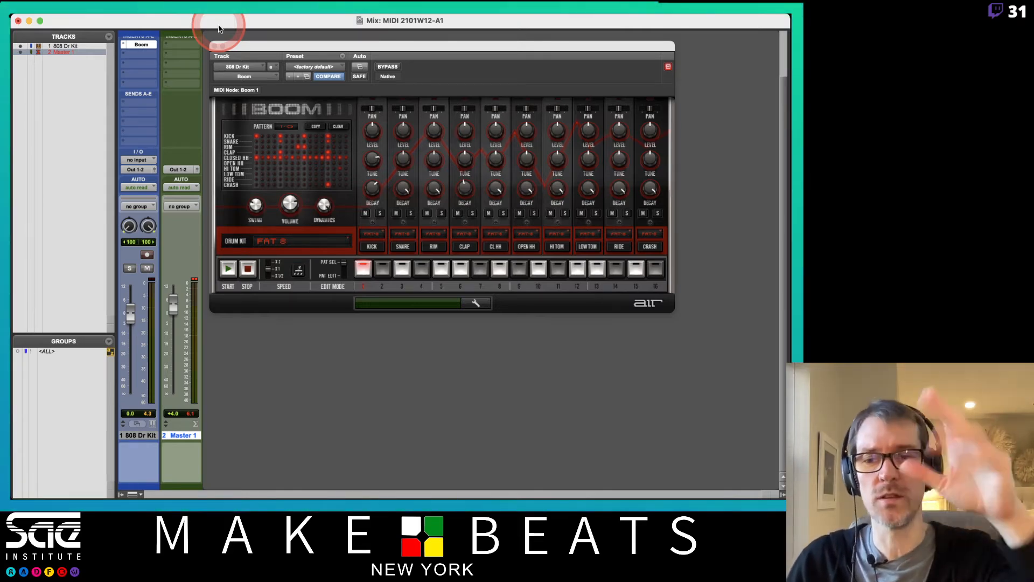
Step: Select the 808 Dr Kit track and scroll the Mix window up to its Instrument section
click(143, 436)
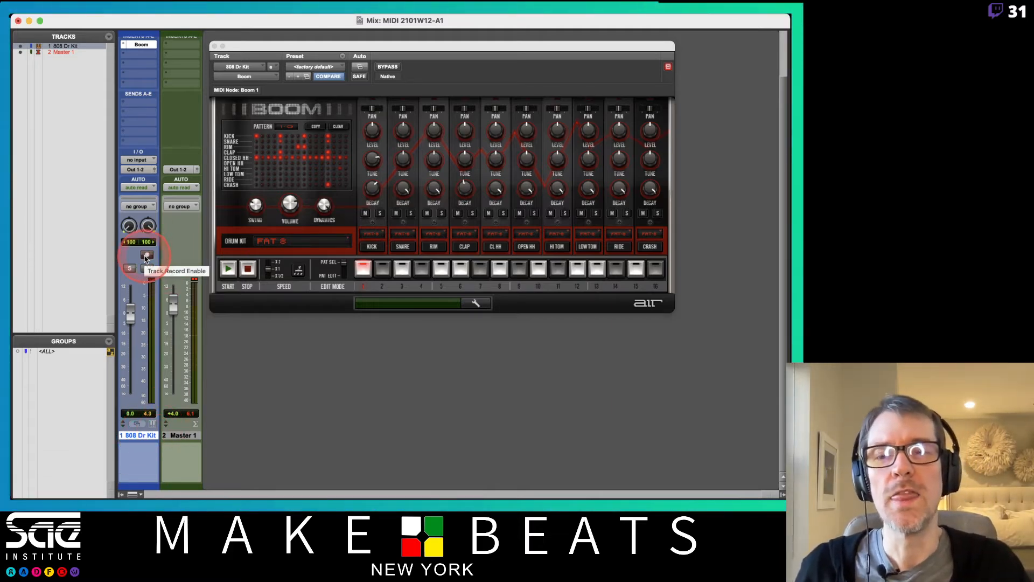
scroll(150, 258, up, 2)
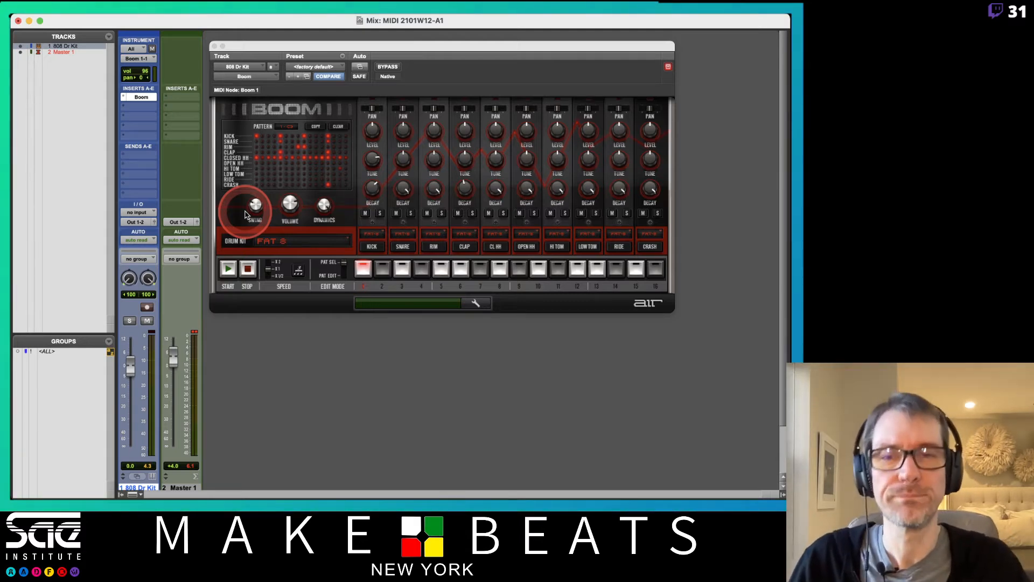
Step: Shorten Boom's snare decay, tune the snare to -4.23 semitones, and close the Boom window
click(249, 47)
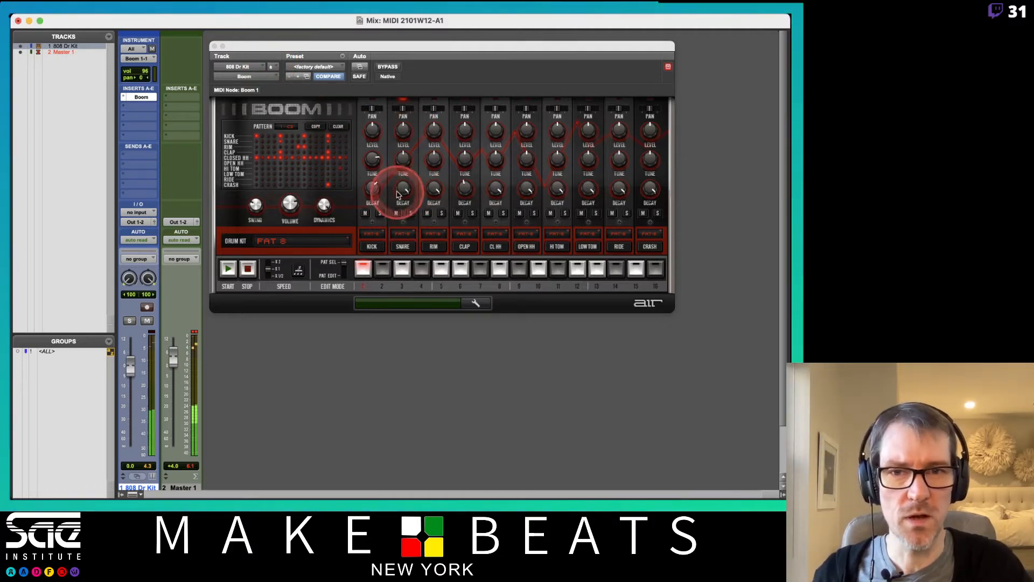
drag(402, 188, 407, 237)
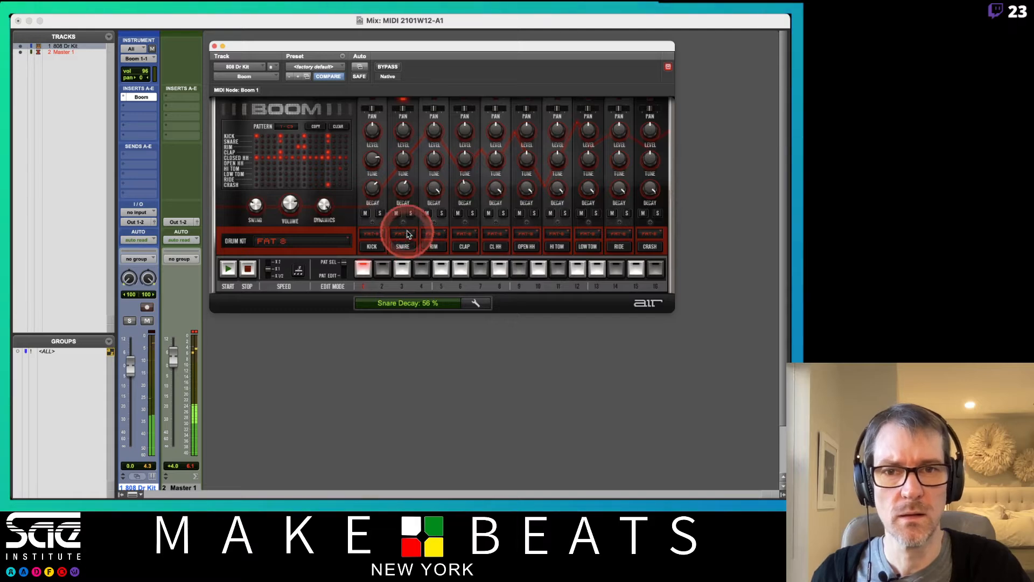
drag(403, 159, 402, 189)
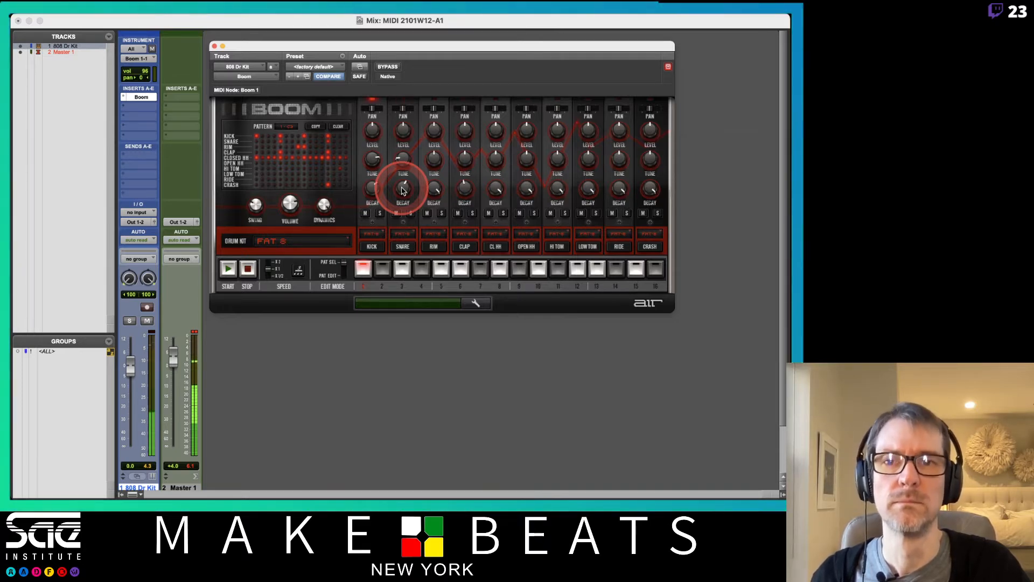
click(214, 47)
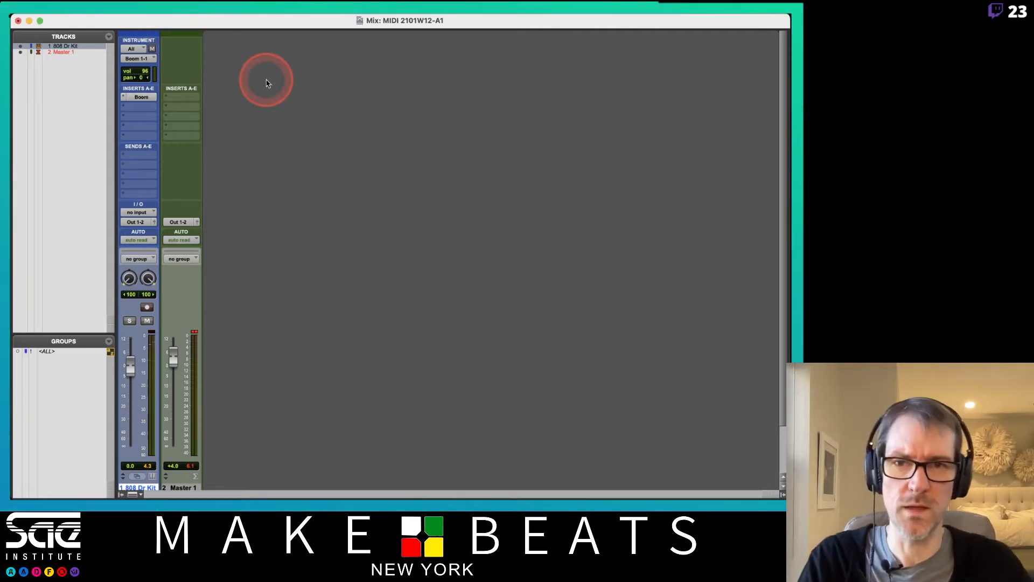
Step: Switch to the Edit window and create a click track
key(super+equal)
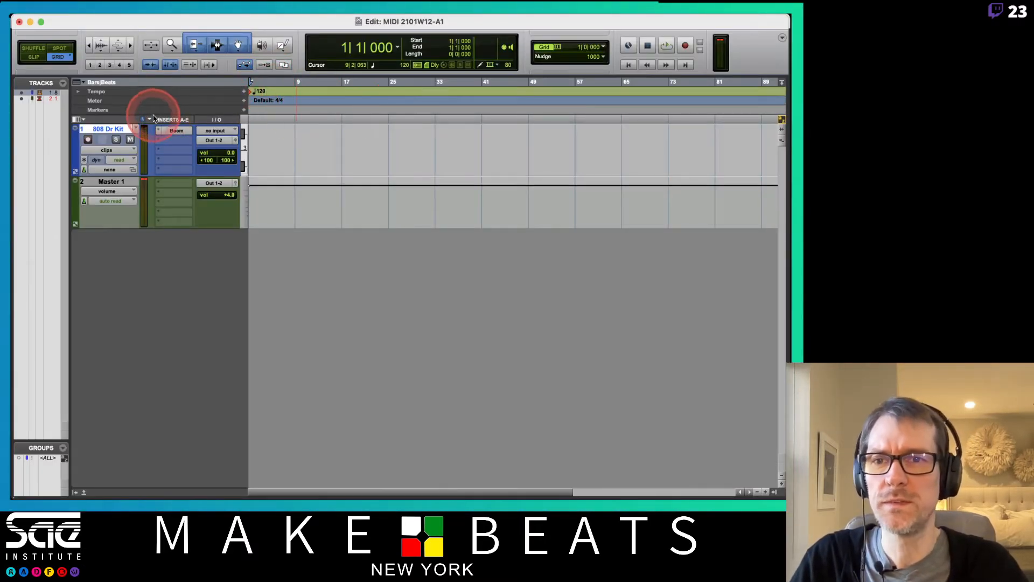
click(169, 19)
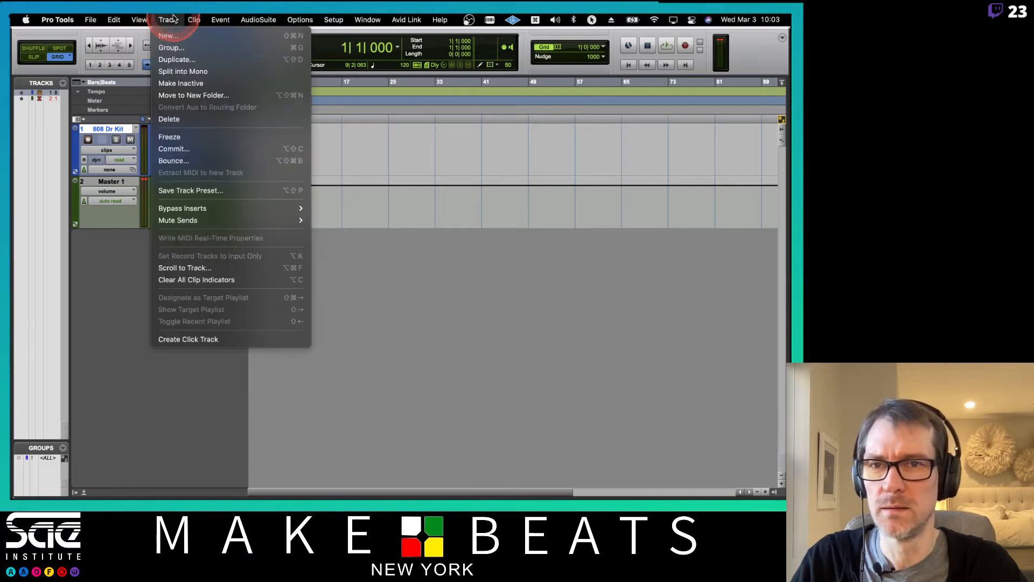
click(203, 339)
click(270, 164)
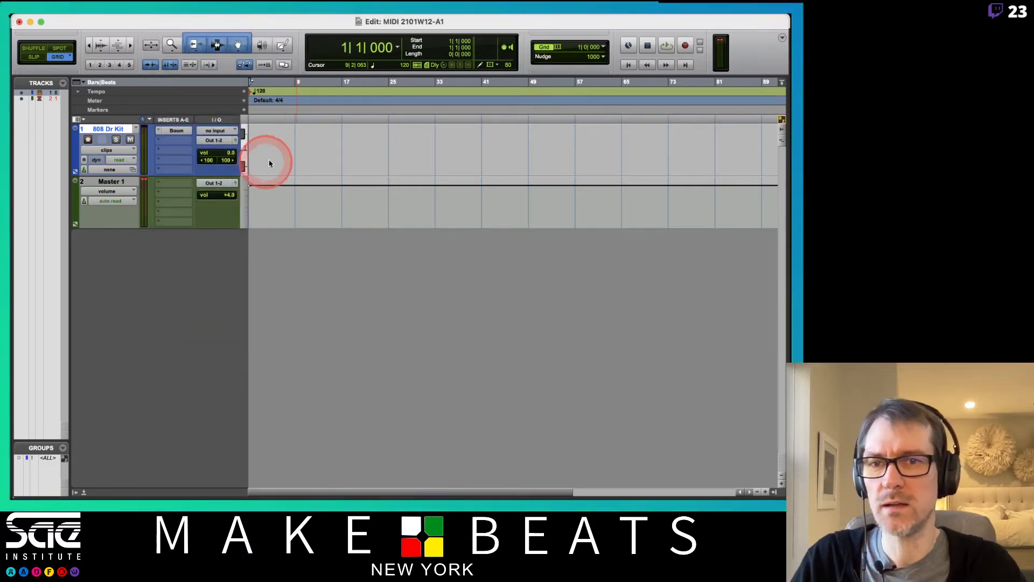
Step: Move Click 1 above 808 Dr Kit while playing back to hear the click
key(space)
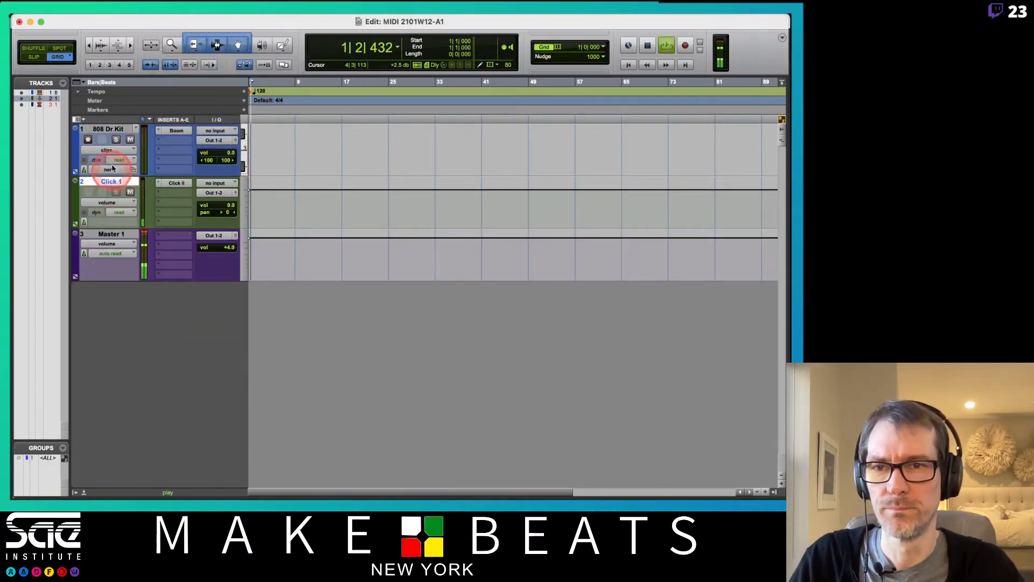
drag(112, 168, 104, 104)
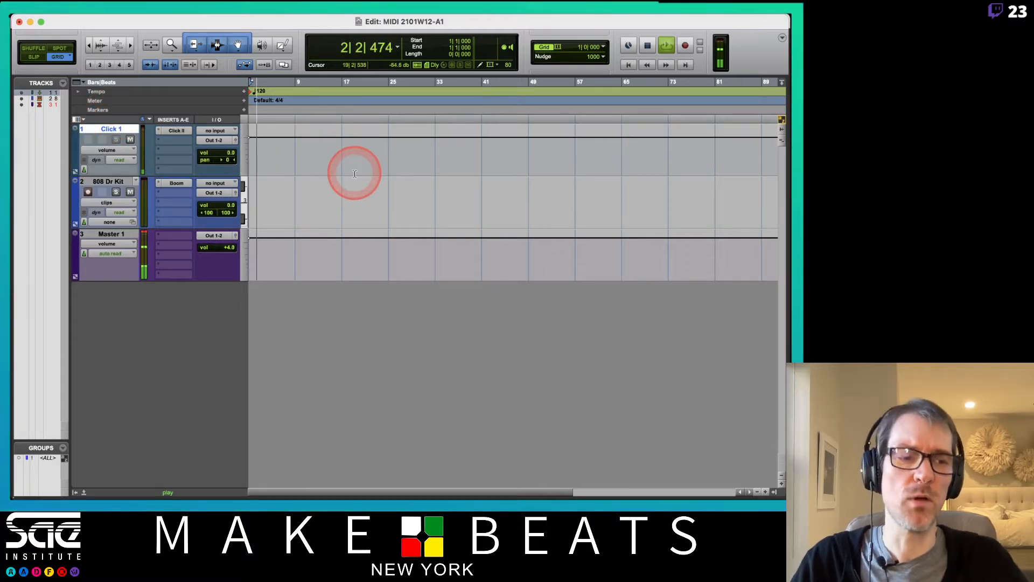
key(space)
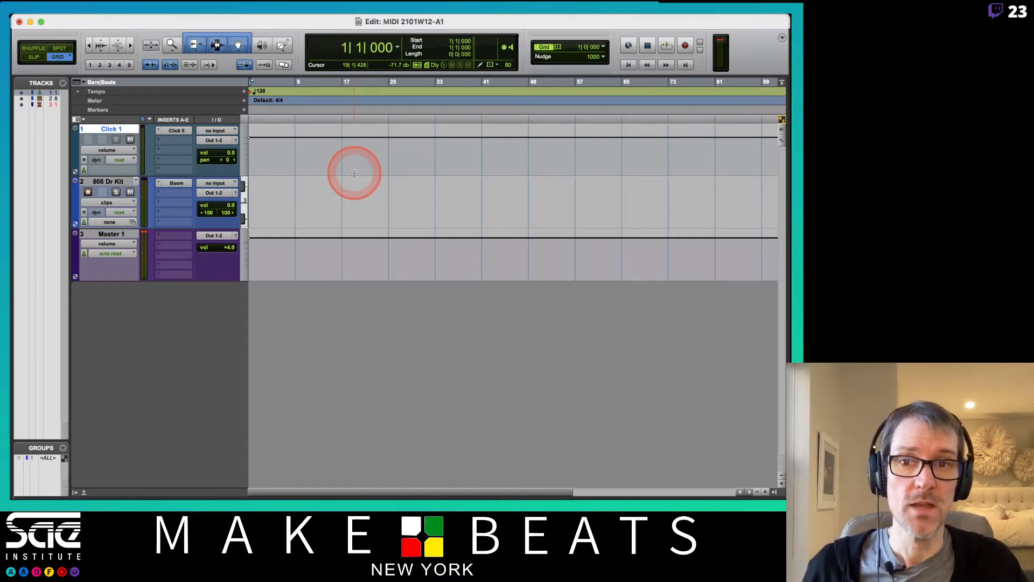
Step: Change the session-start tempo marker from 120 to 95 BPM and play it back
double_click(251, 92)
click(431, 198)
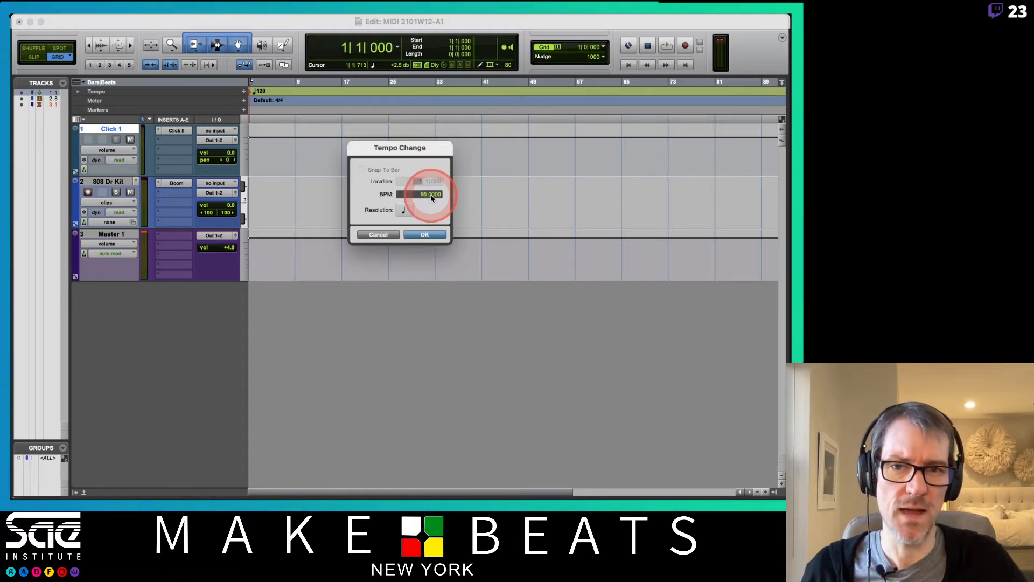
key(Return)
key(space)
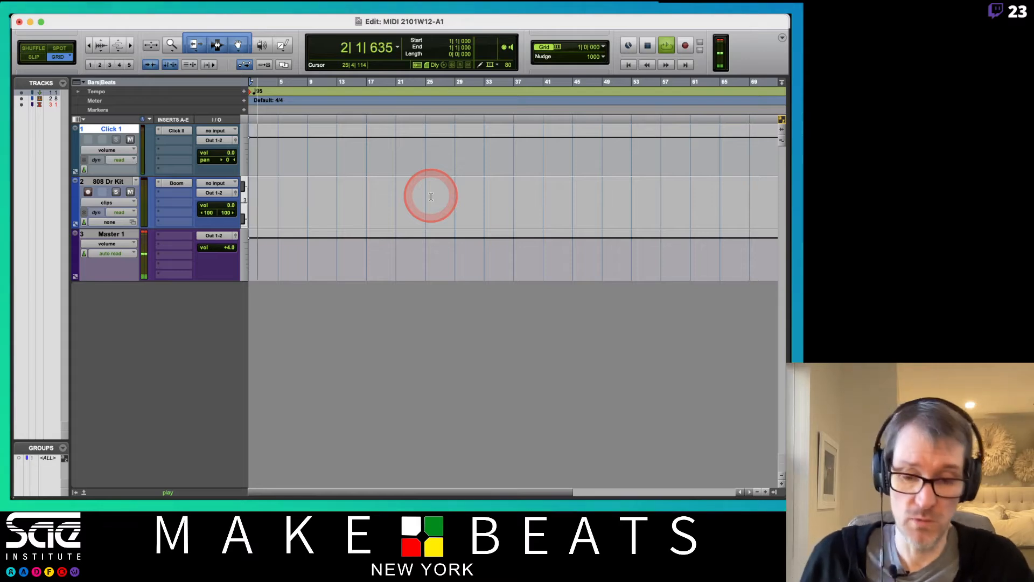
key(space)
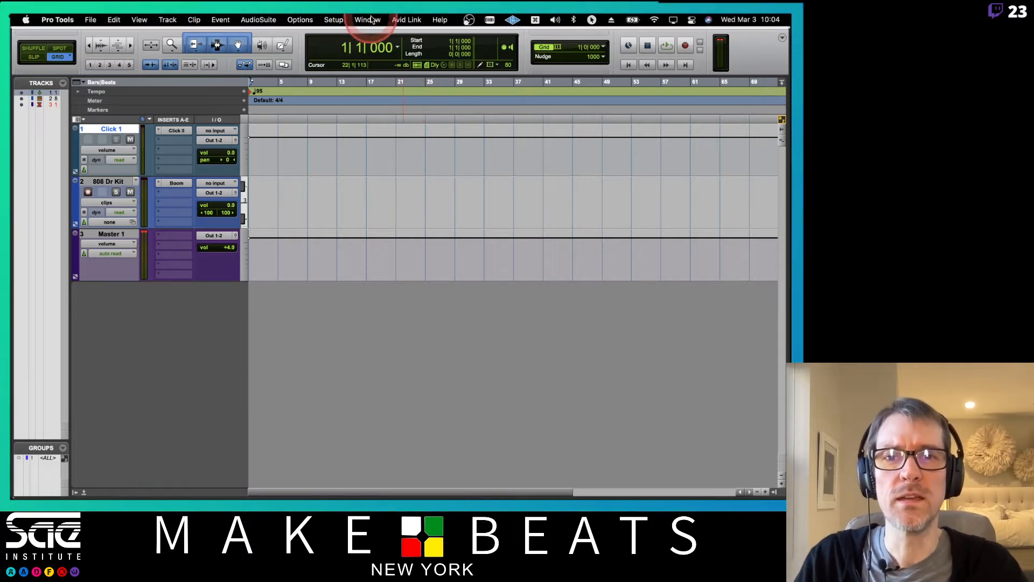
Step: Open the floating Transport window, position it, and toggle the Conductor off and on
click(371, 20)
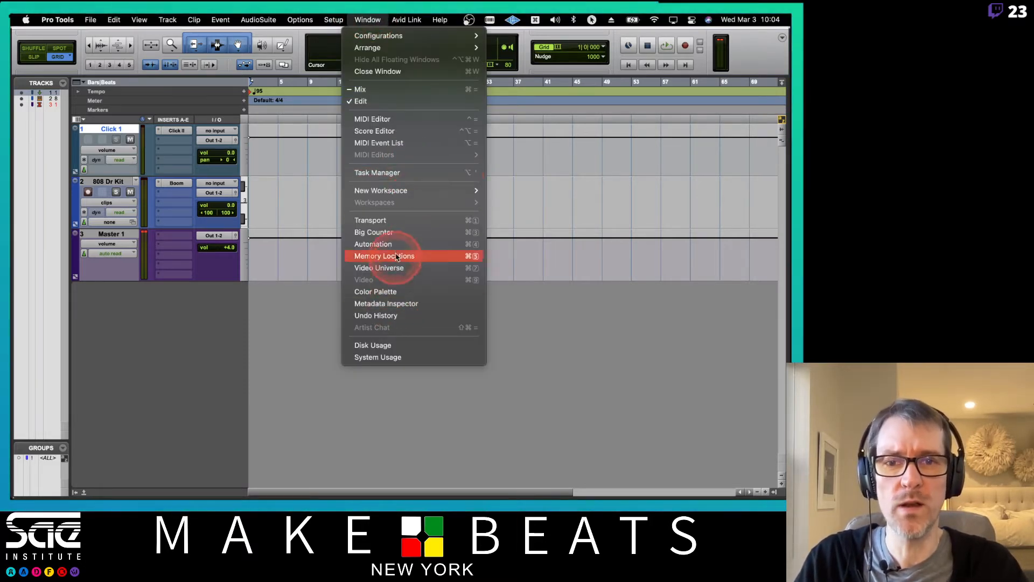
click(394, 220)
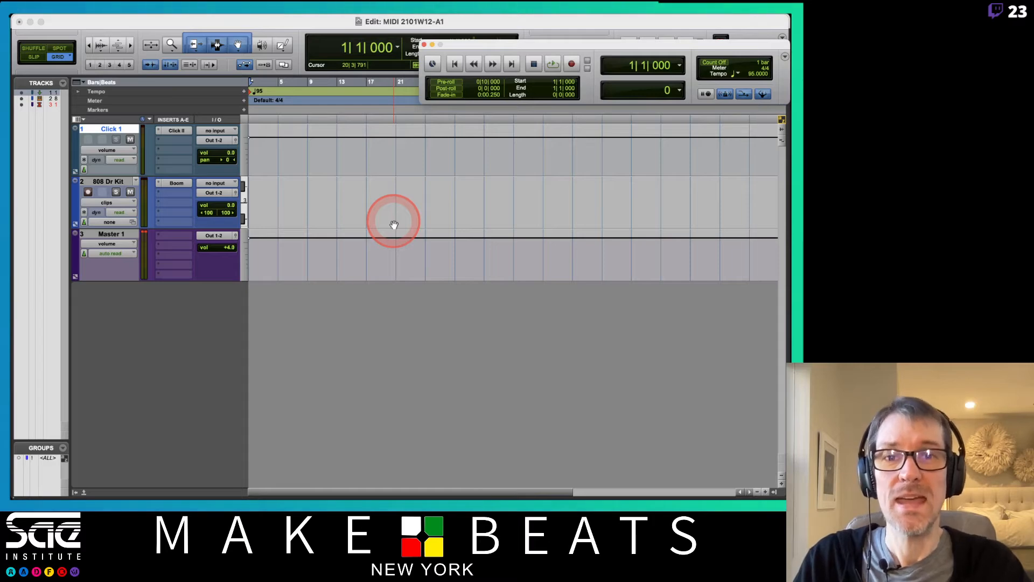
drag(638, 47, 535, 76)
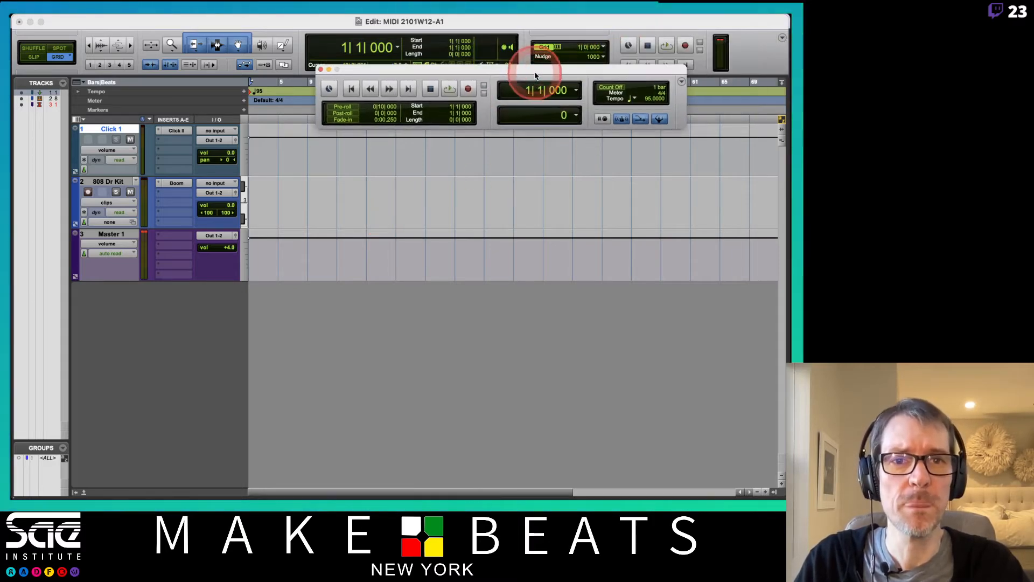
drag(654, 98, 648, 107)
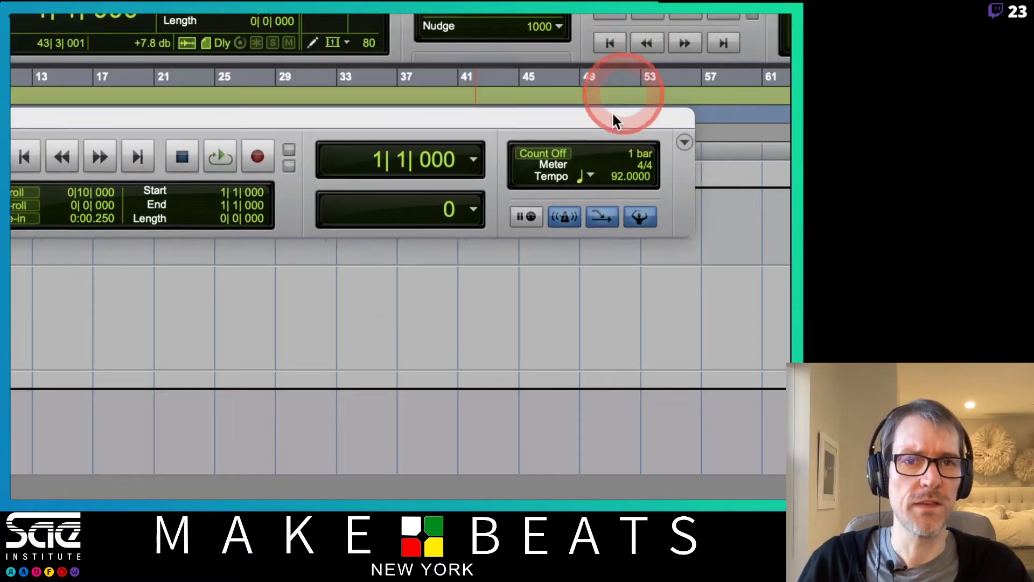
drag(613, 115, 621, 156)
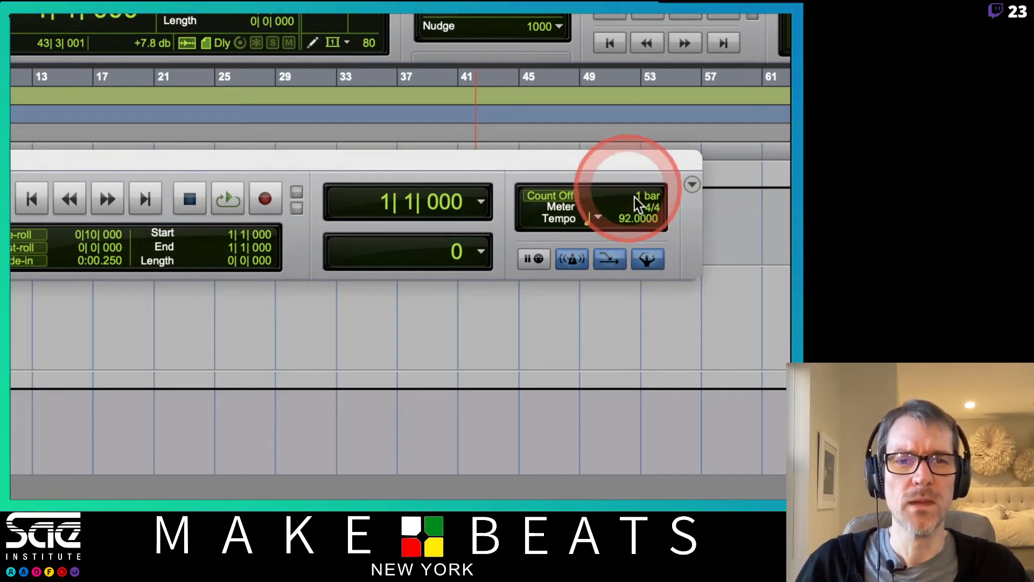
click(649, 259)
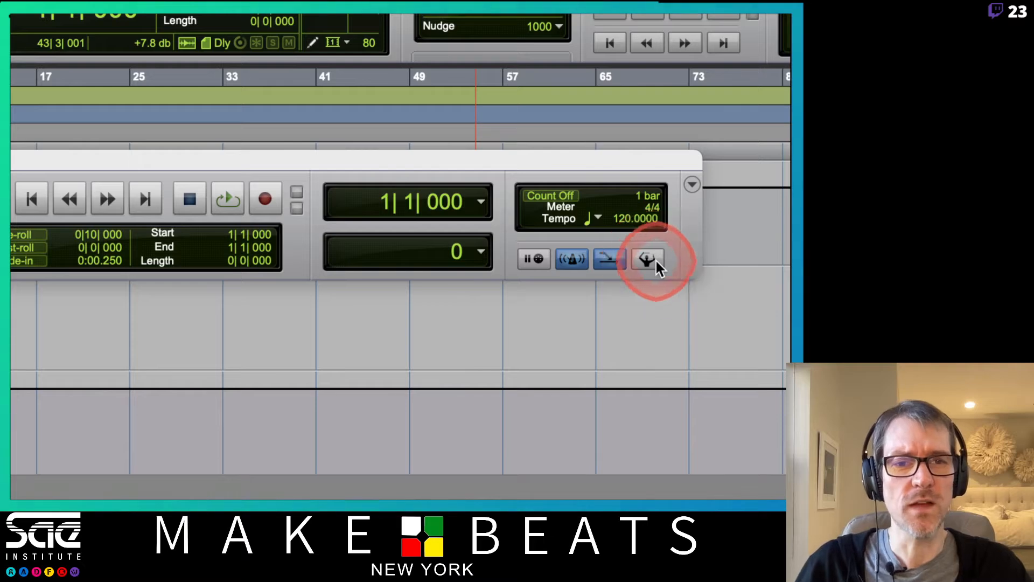
click(653, 260)
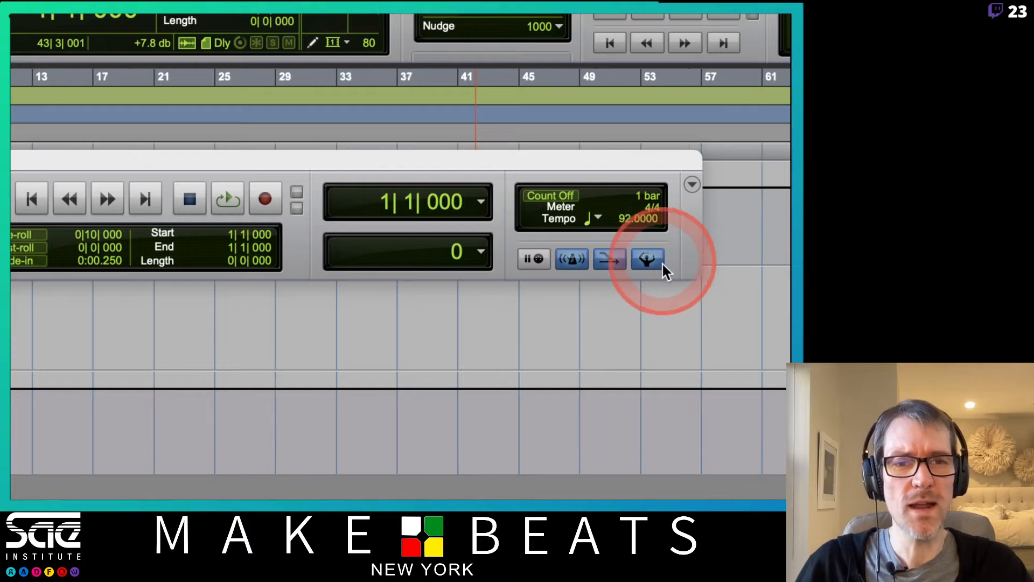
Step: Enter 95 BPM in the Transport's tempo field
click(627, 218)
text(95)
key(Return)
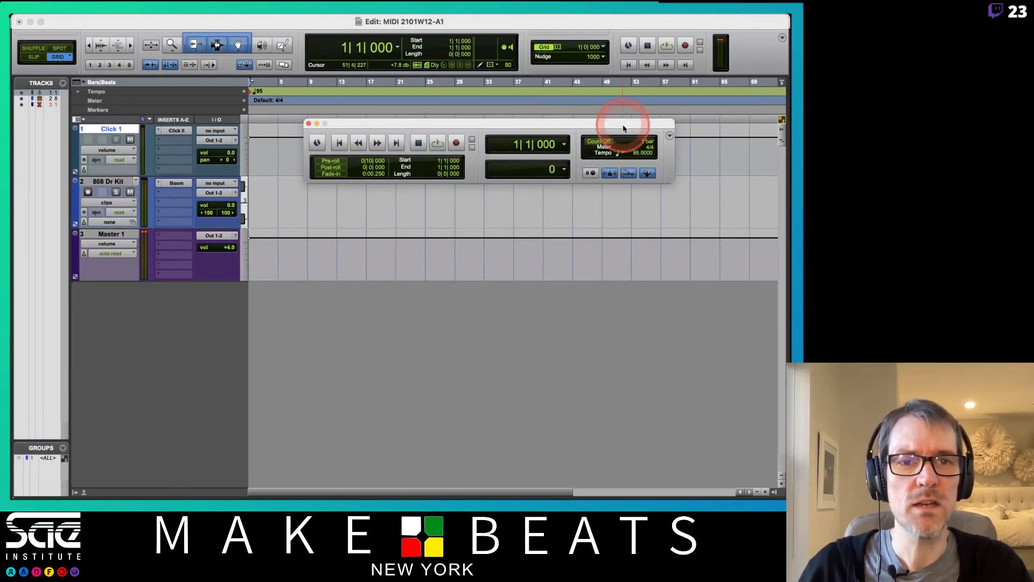
Step: During playback, drop the Transport tempo to 80, then step it up to 90 BPM
drag(623, 121, 612, 249)
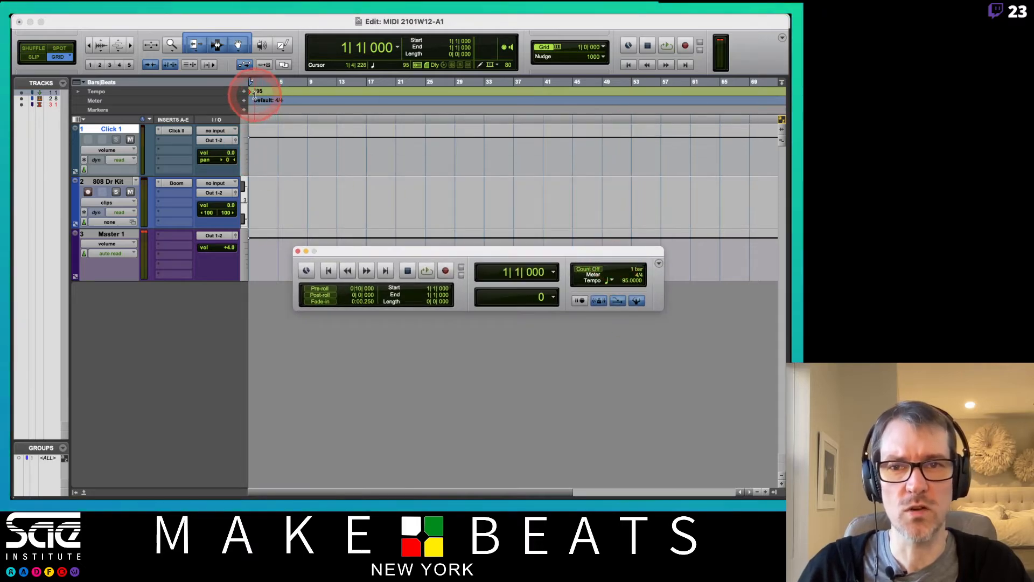
key(space)
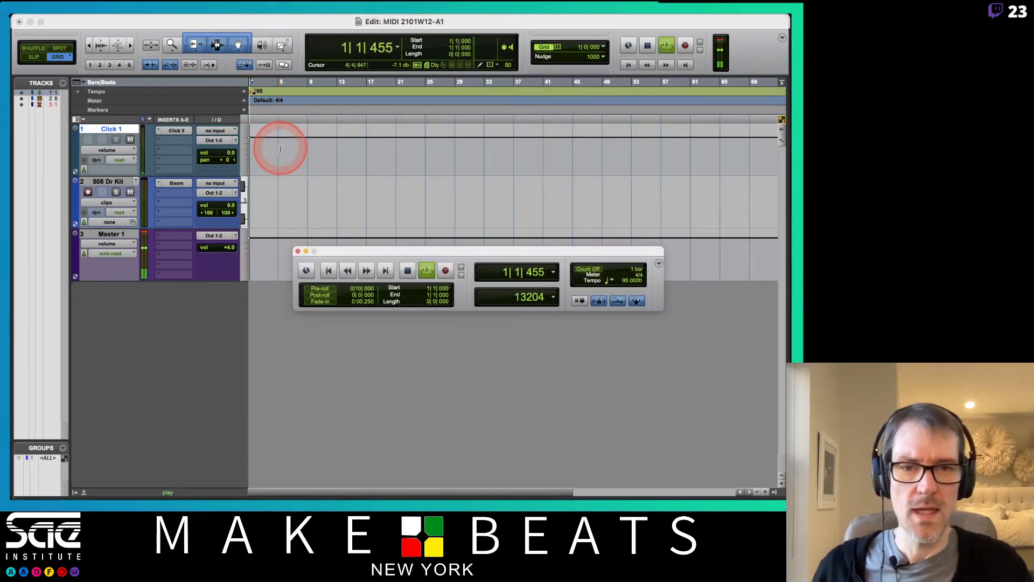
drag(622, 286, 628, 295)
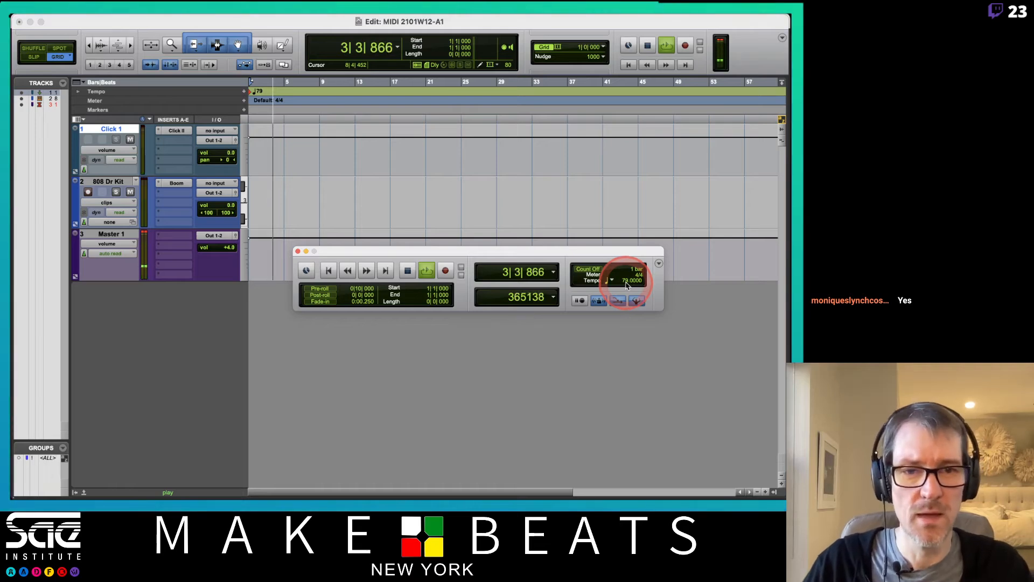
click(626, 284)
text(80)
key(Return)
key(Up)
key(Up)
key(Up)
key(Up)
key(Up)
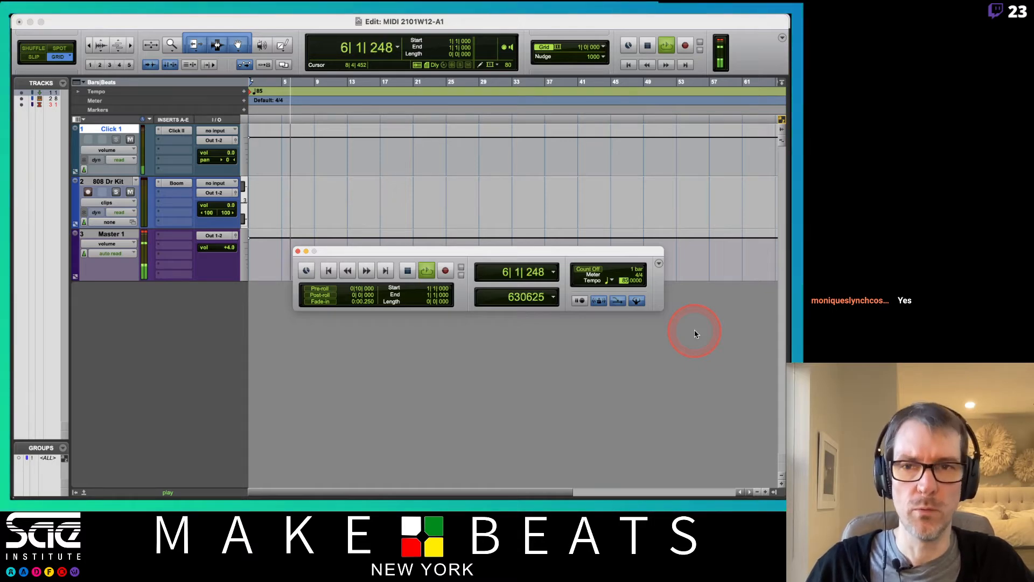
key(Up)
key(Up)
key(Up)
key(Up)
key(Up)
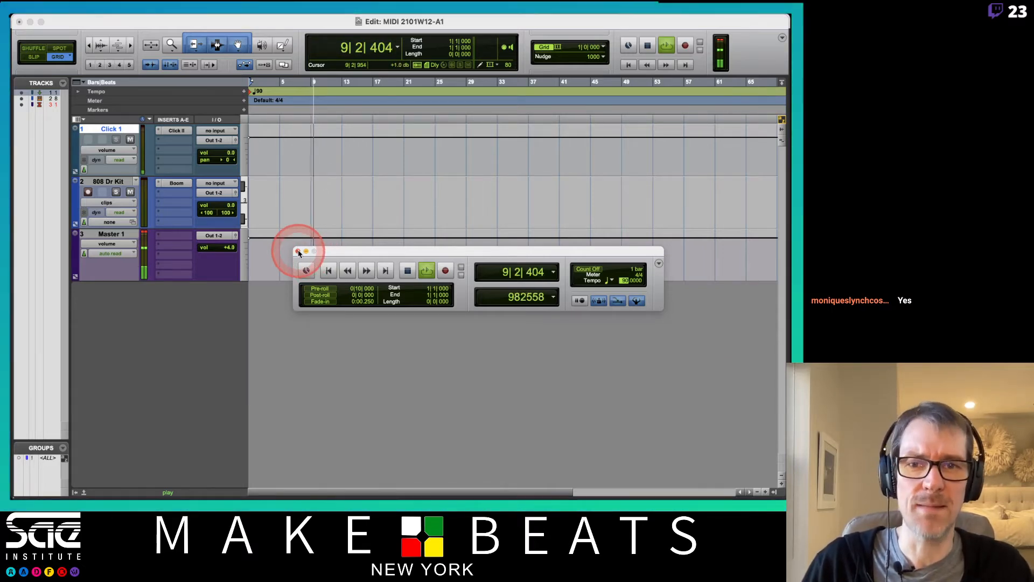
Step: Stop playback, close the Transport window, and return to the Mix window
key(space)
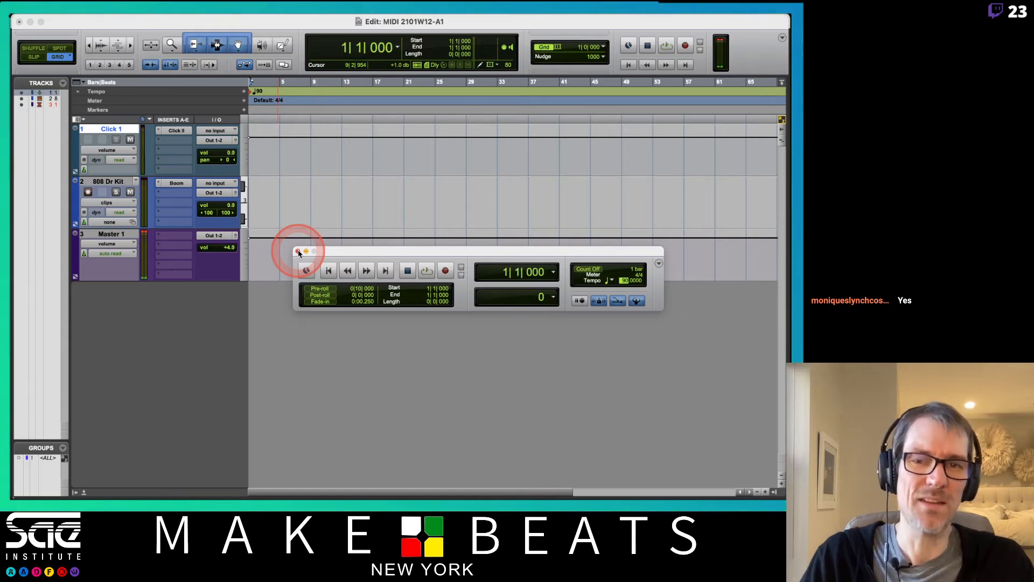
click(298, 252)
key(super+equal)
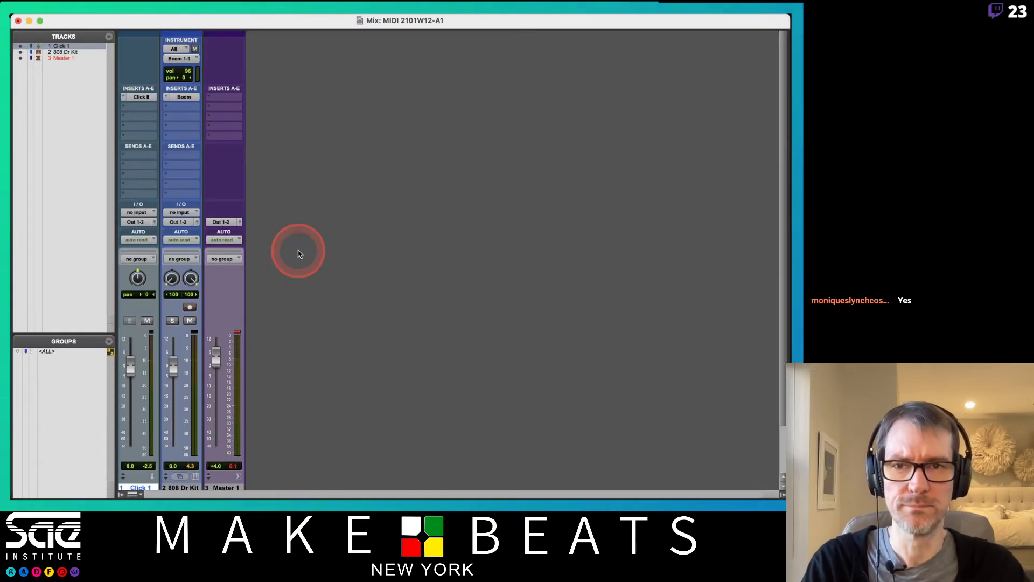
Step: Select bars 1 to 5 on the Bars|Beats ruler, leaving the record mode on Normal
key(super+equal)
key(t)
key(t)
key(t)
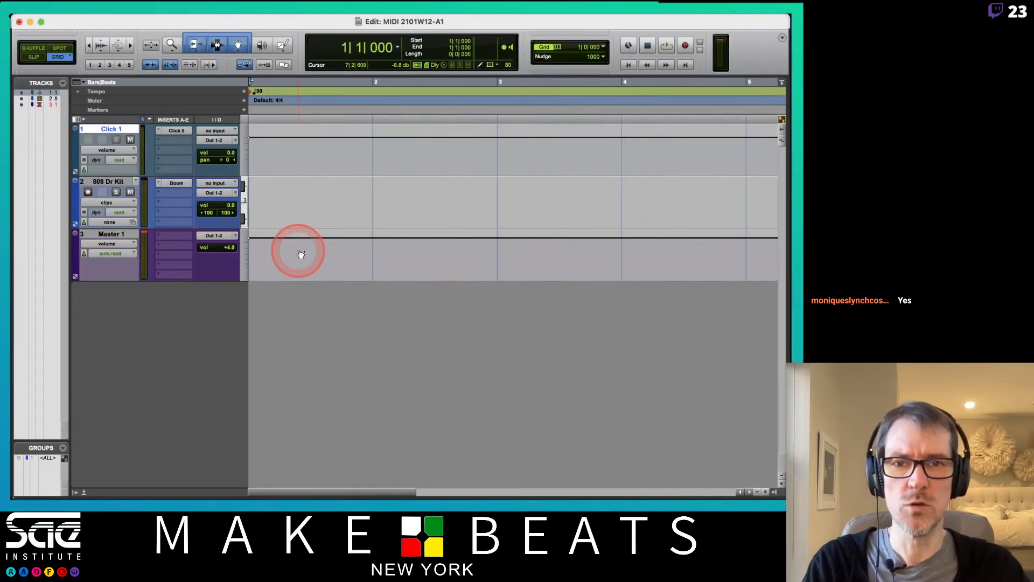
key(r)
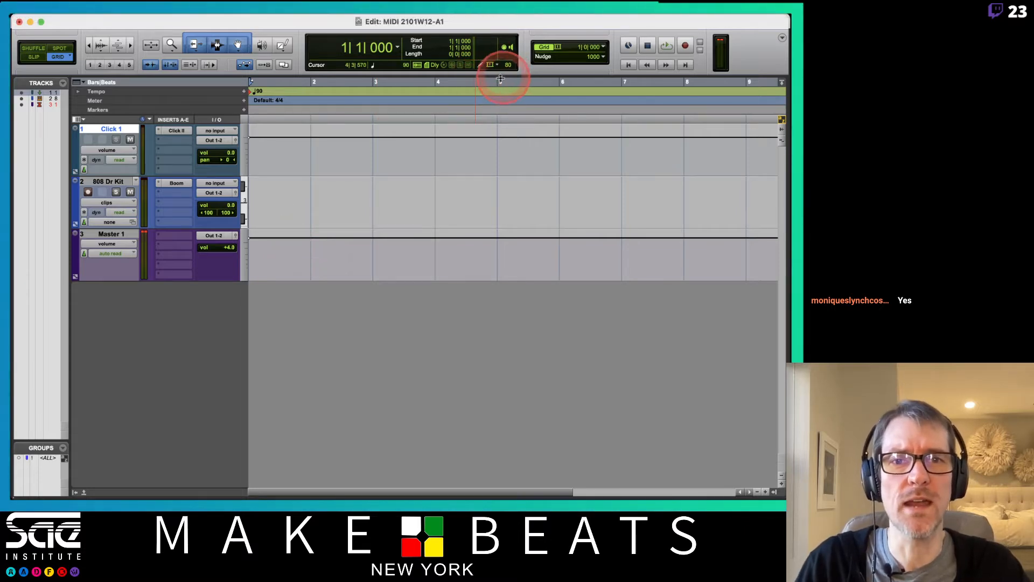
drag(500, 79, 261, 92)
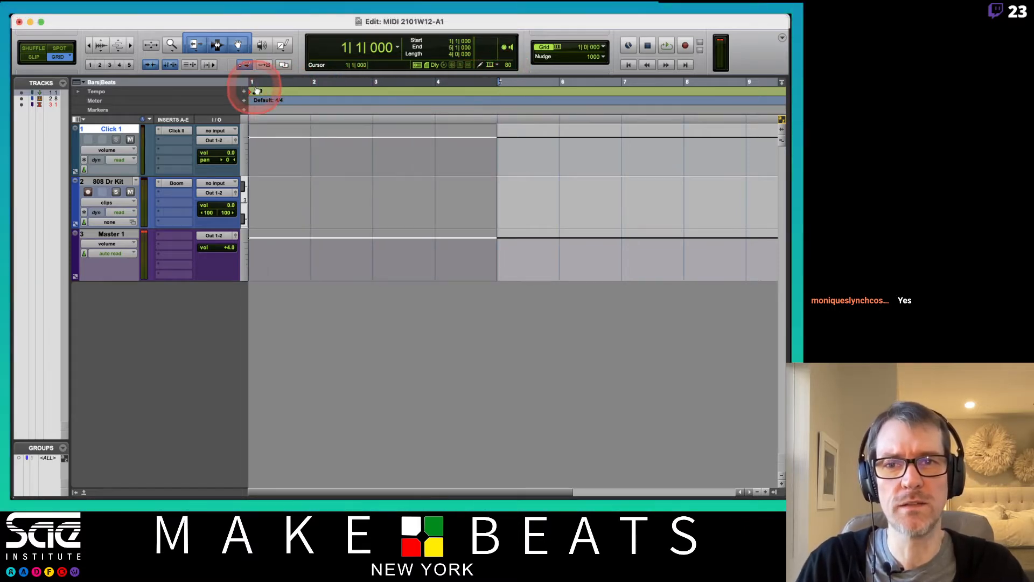
right_click(670, 47)
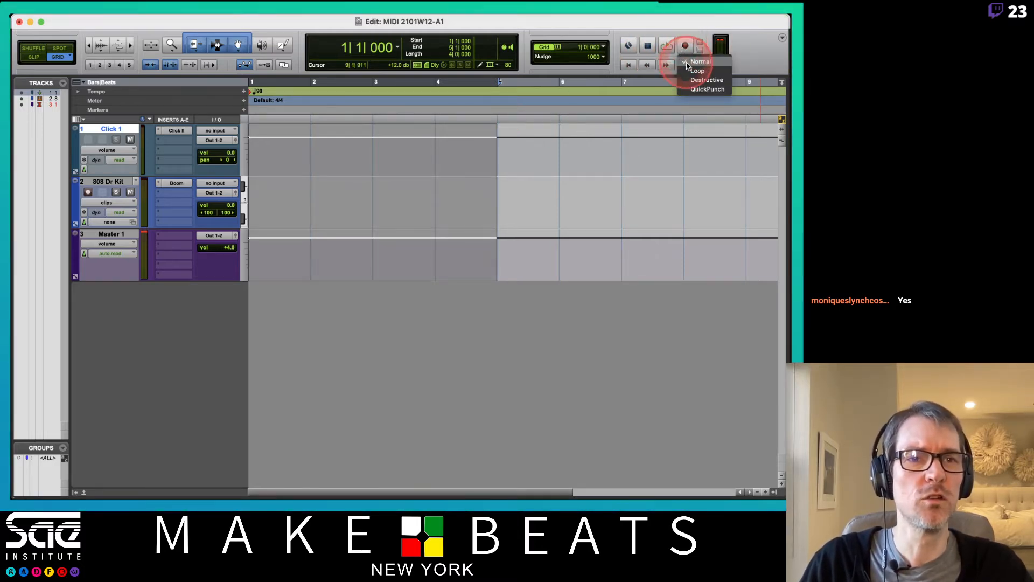
click(683, 28)
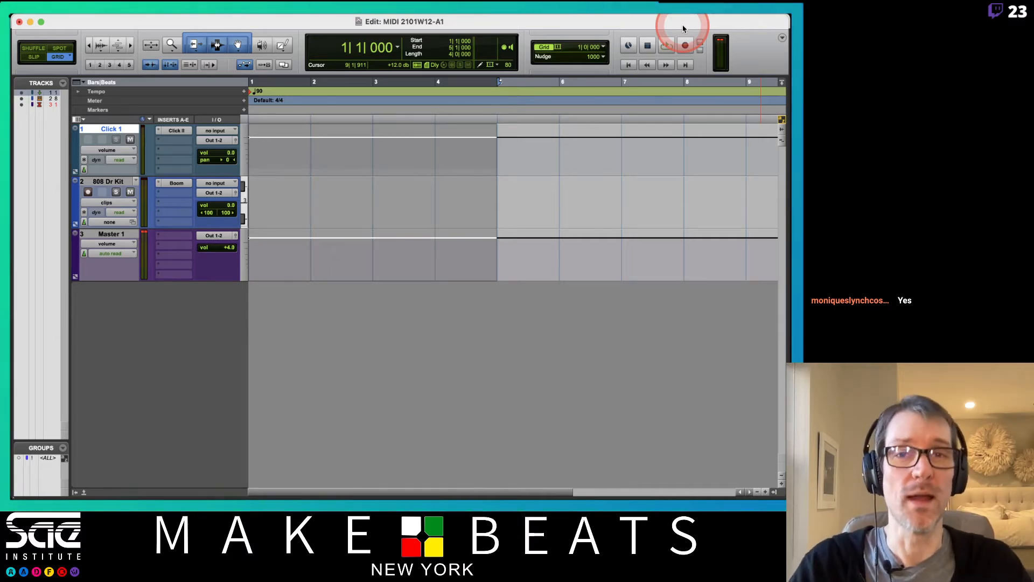
Step: Unlink Timeline and Edit Selection and place edit points on the 808 Dr Kit track
click(174, 67)
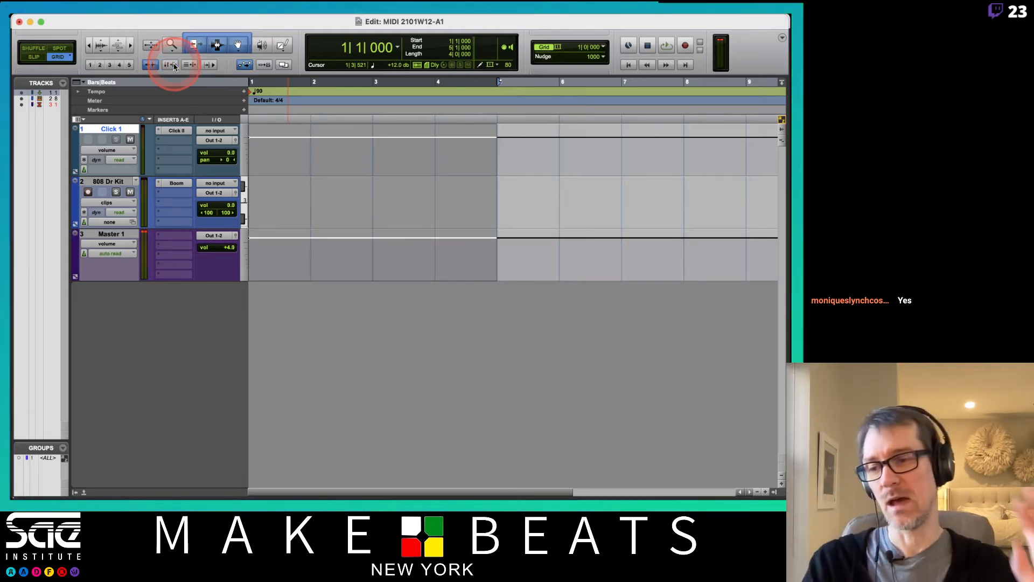
click(354, 198)
click(302, 193)
click(416, 194)
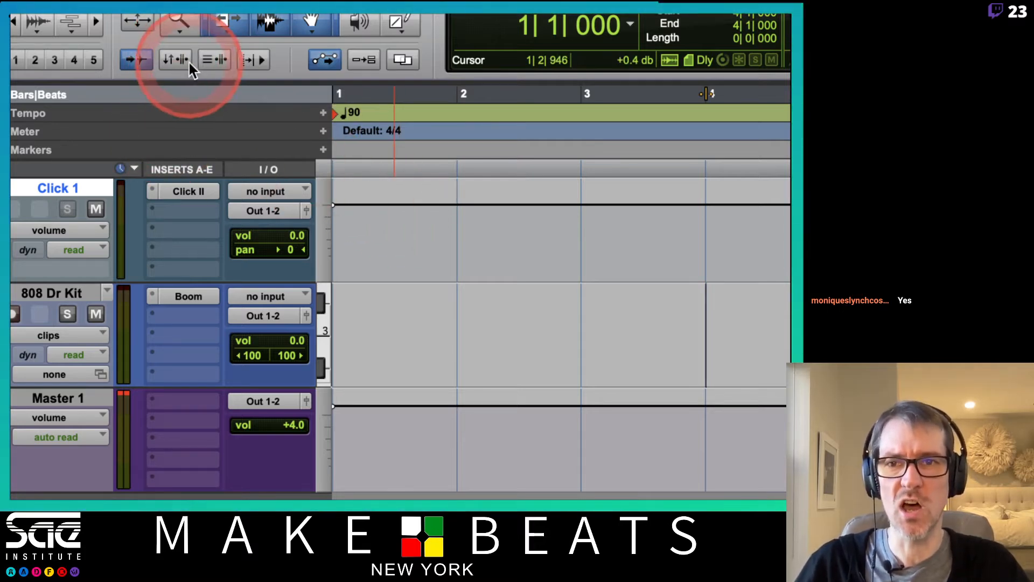
Step: Relink timeline and edit selections, then move the edit point among bars 2, 3 and 4
click(188, 62)
click(462, 300)
click(583, 300)
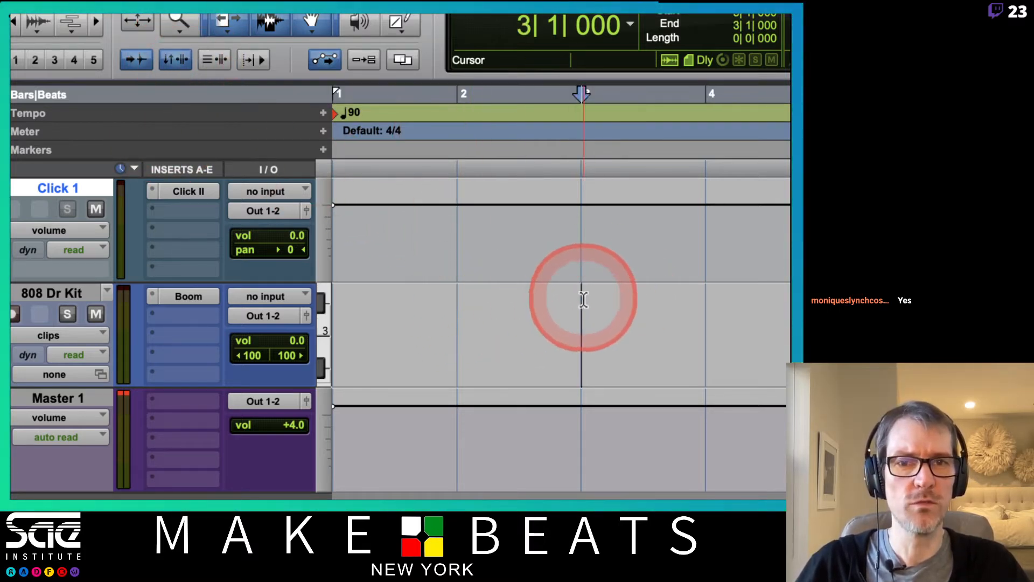
click(667, 302)
click(517, 293)
click(448, 325)
click(483, 108)
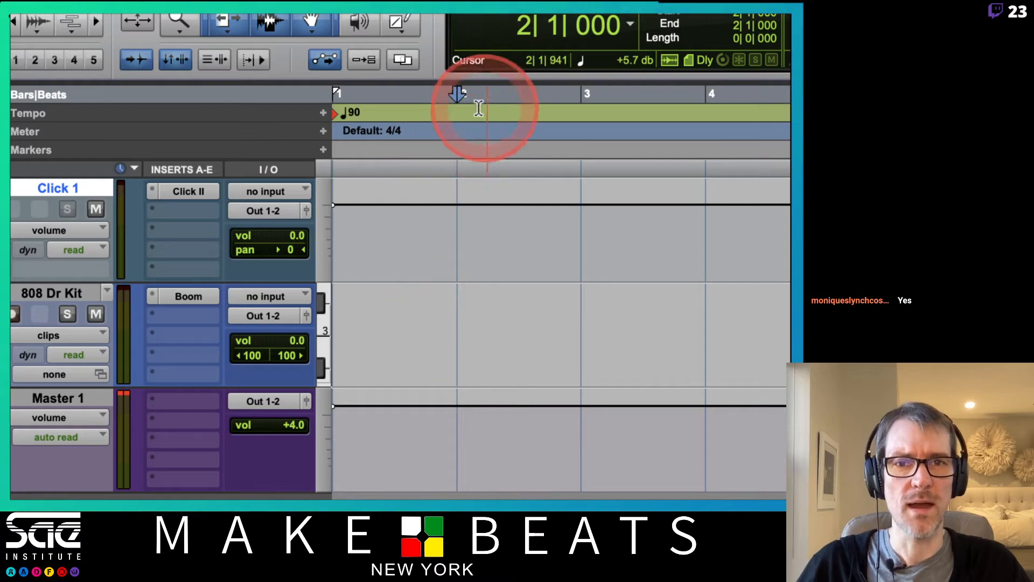
Step: Select bars 1 to 4 on the 808 Dr Kit track, then clear it with the edit point at bar 1
drag(346, 318, 517, 316)
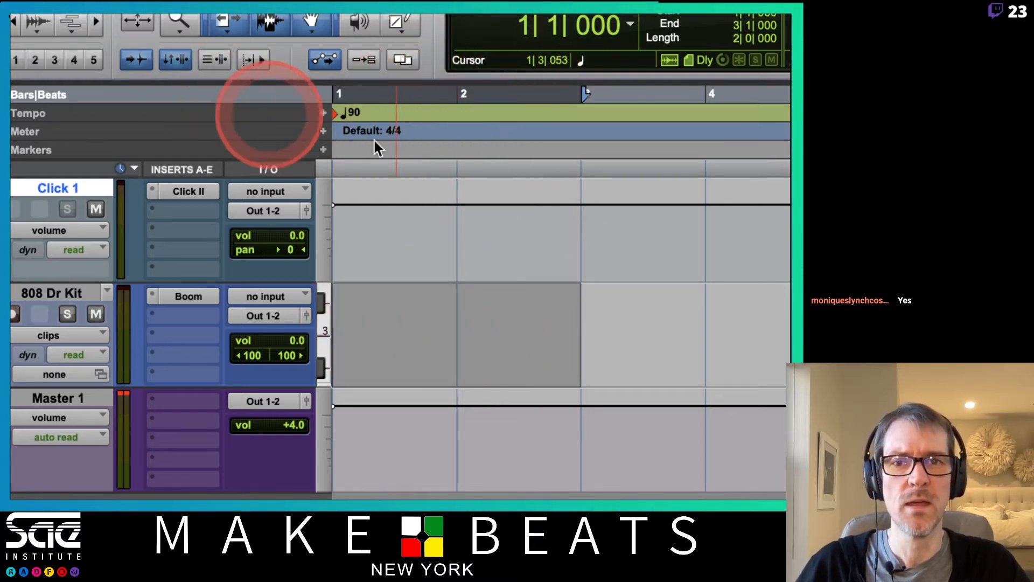
drag(381, 307, 761, 323)
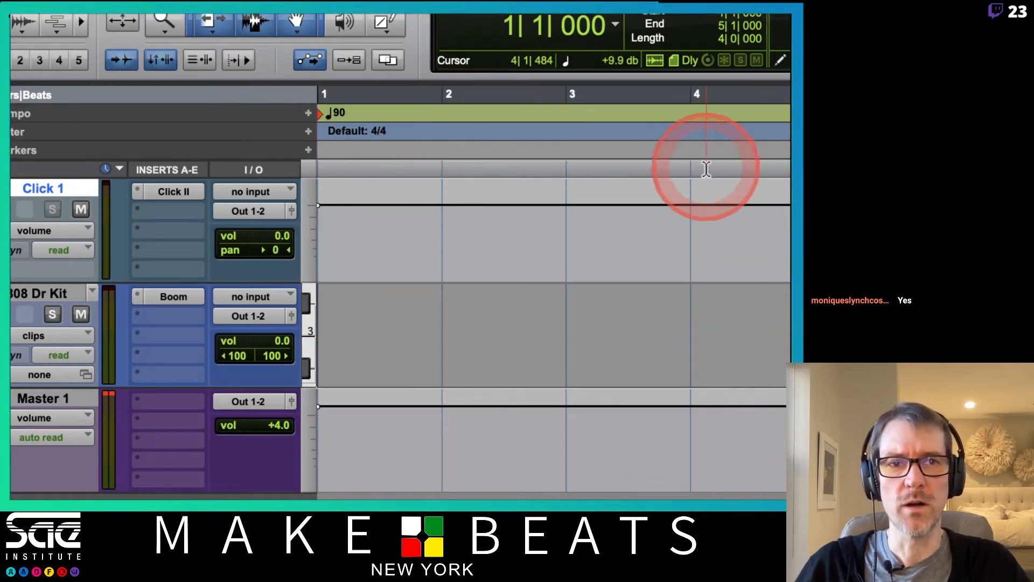
click(564, 283)
click(456, 321)
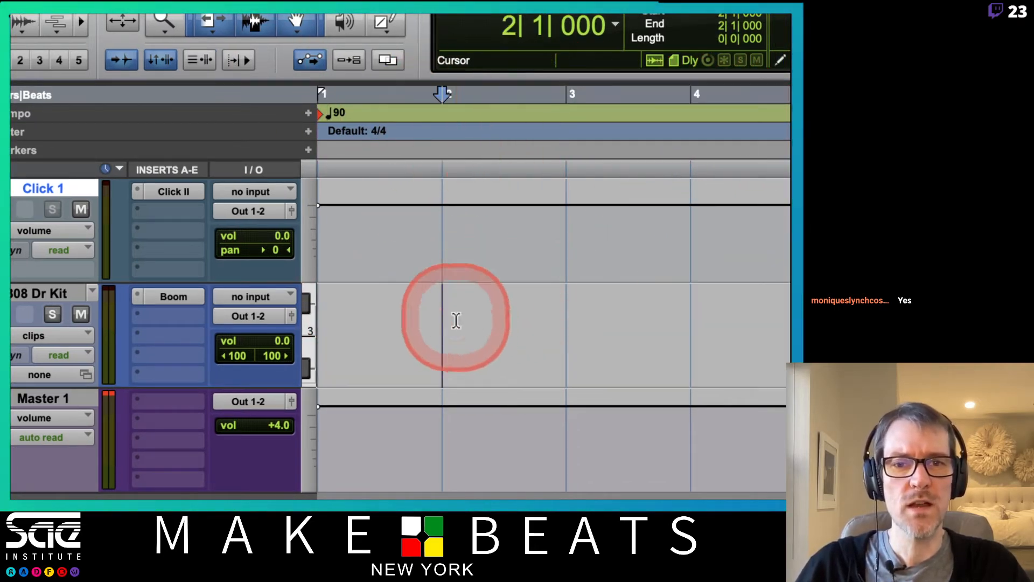
click(688, 307)
click(494, 293)
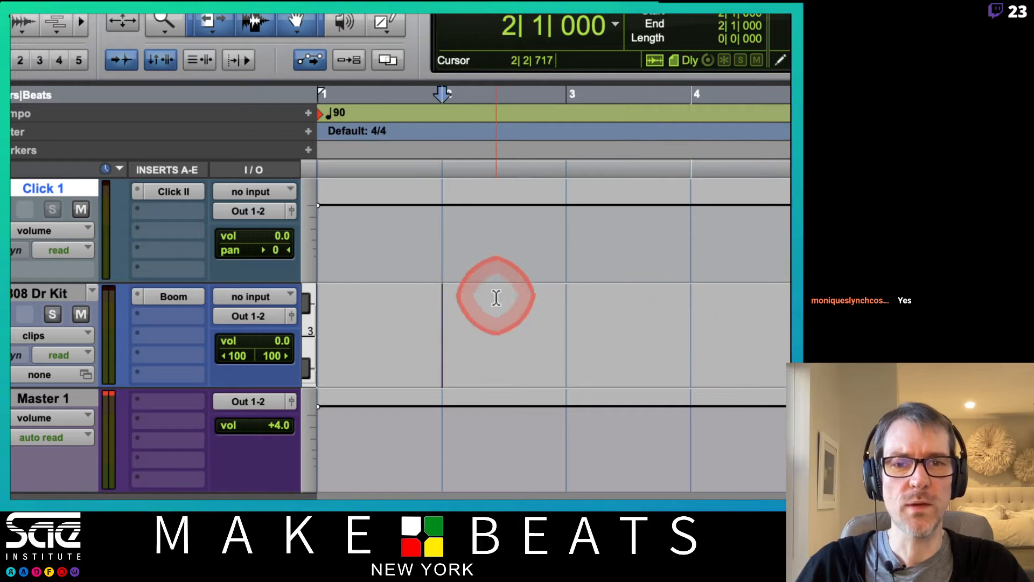
click(370, 299)
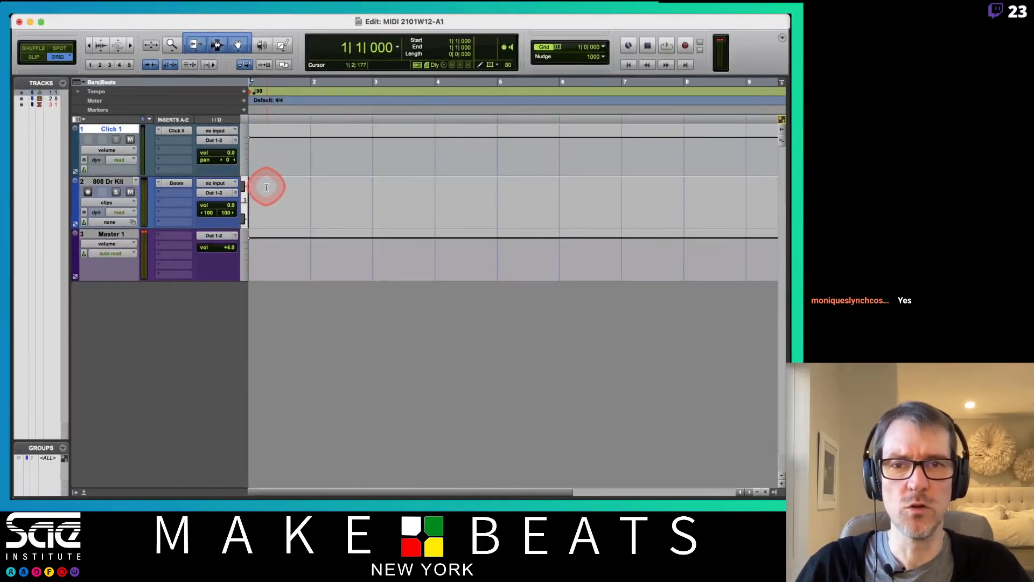
drag(266, 187, 484, 197)
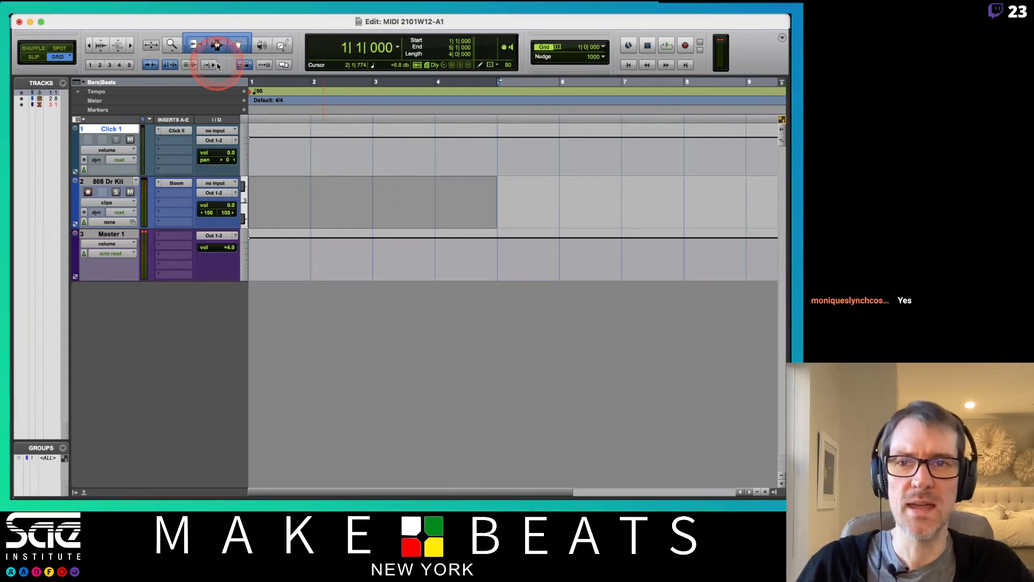
click(165, 65)
click(389, 189)
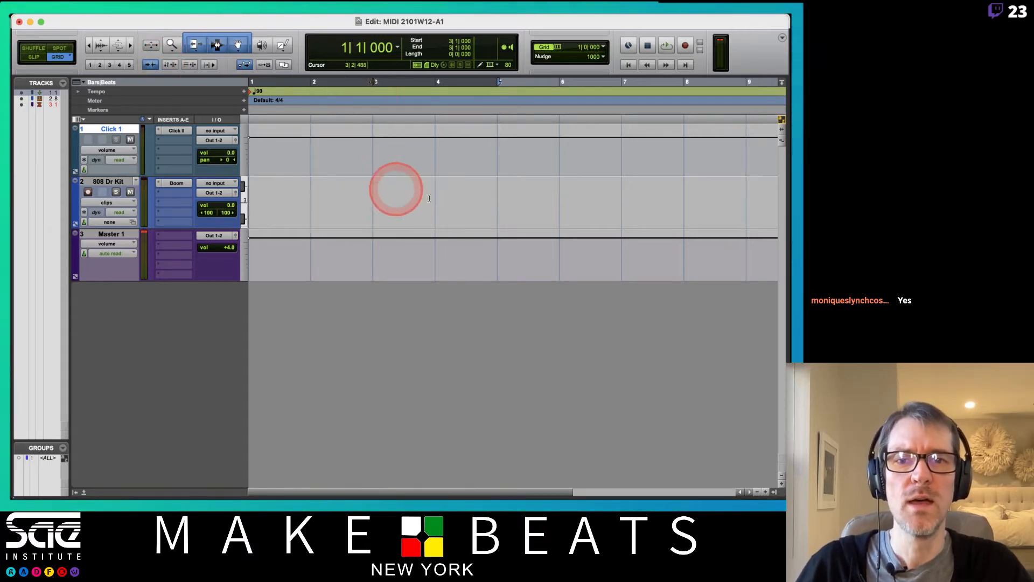
click(452, 202)
click(337, 200)
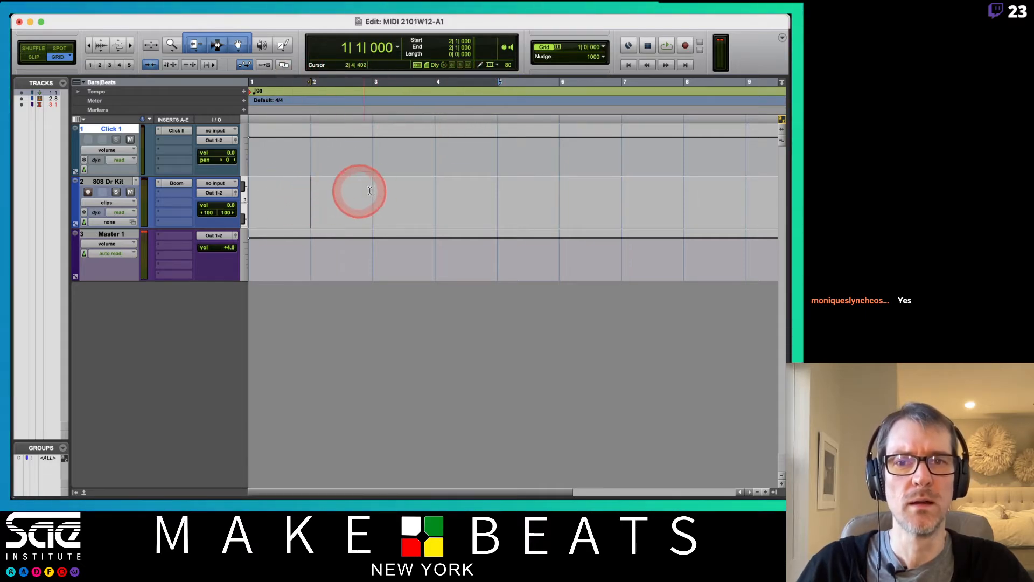
click(440, 193)
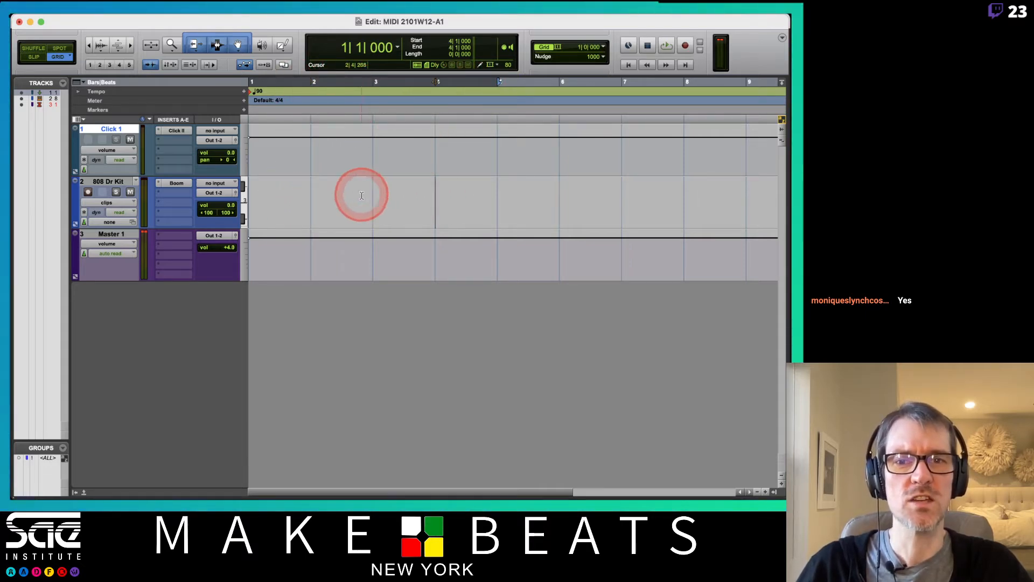
click(261, 195)
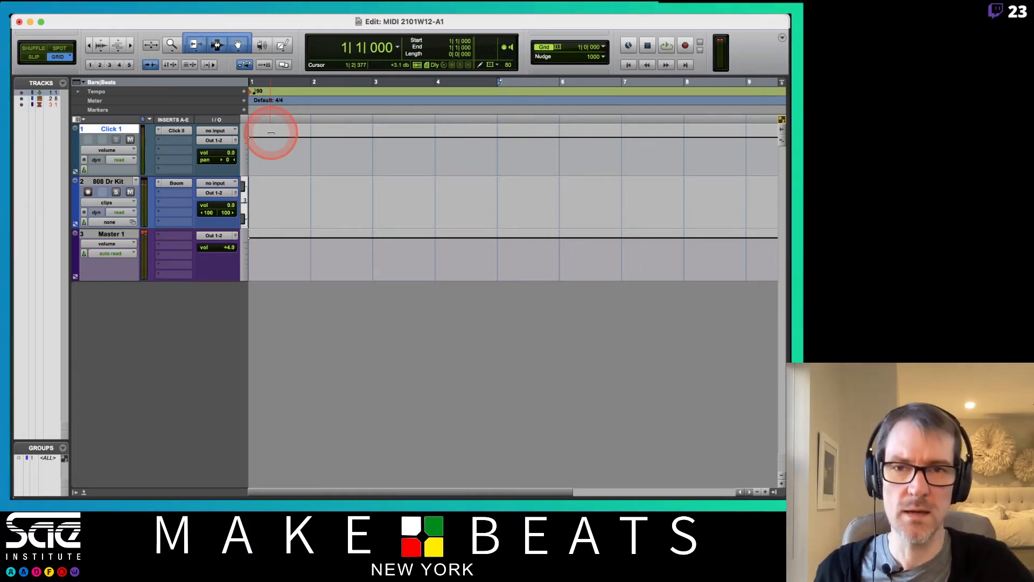
key(super+space)
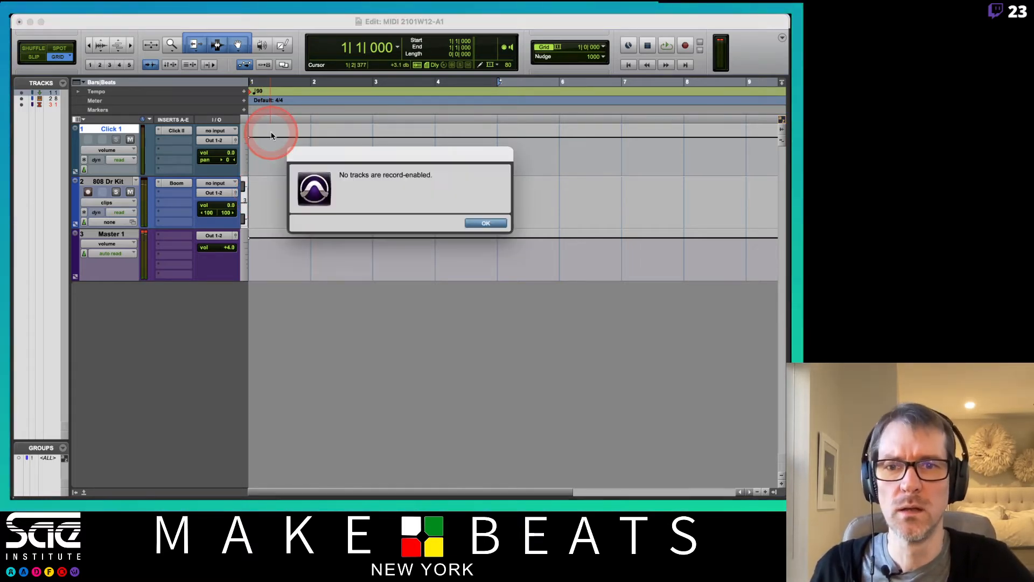
key(Return)
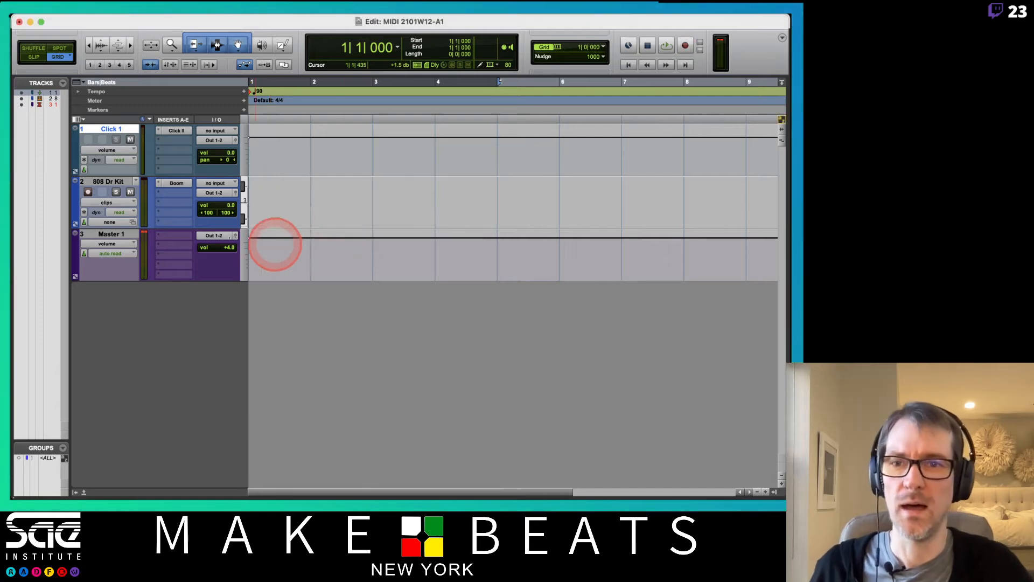
Step: Record the drum performance on the 808 Dr Kit track, stop, and disarm the track
click(92, 183)
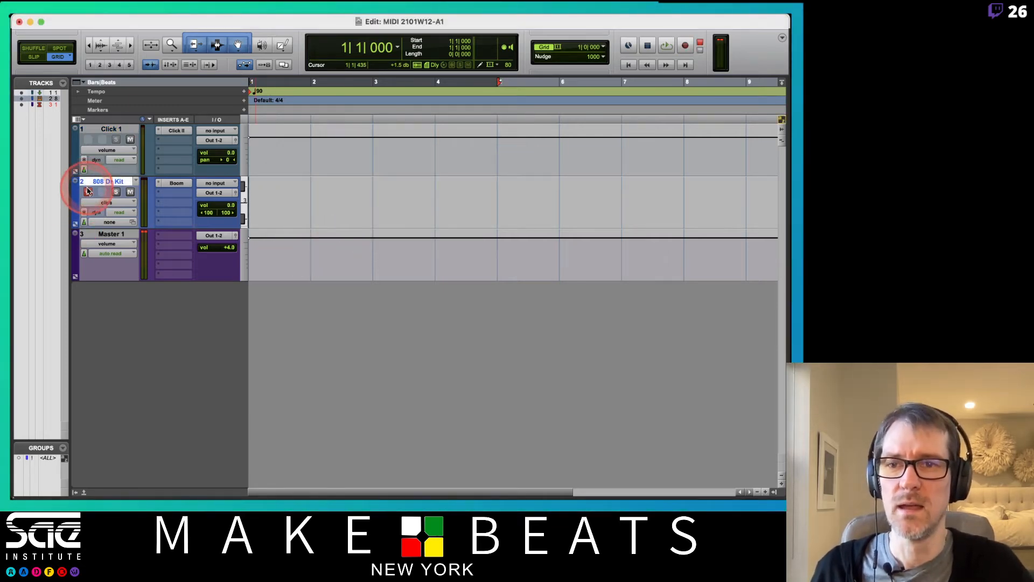
key(super+space)
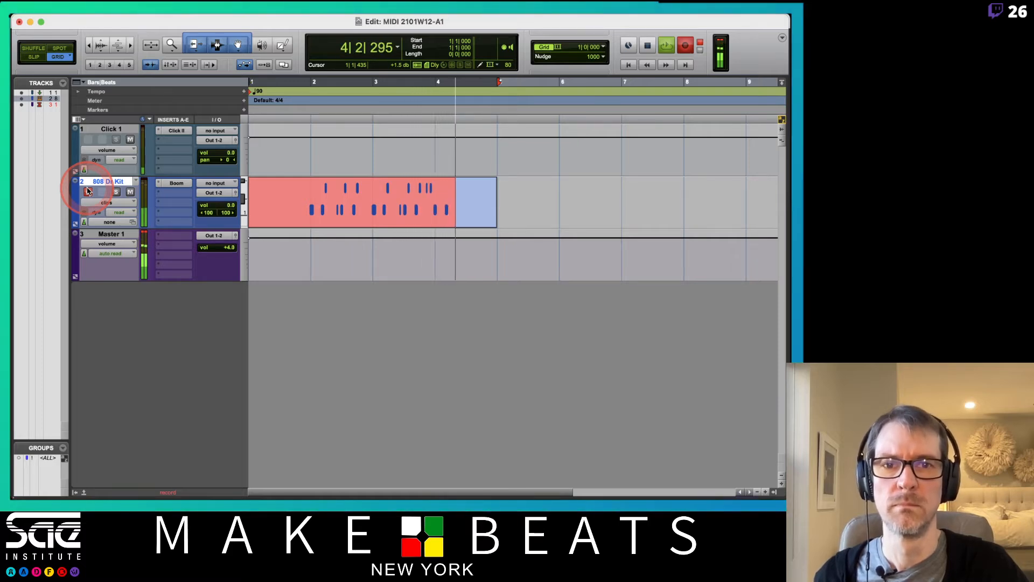
key(space)
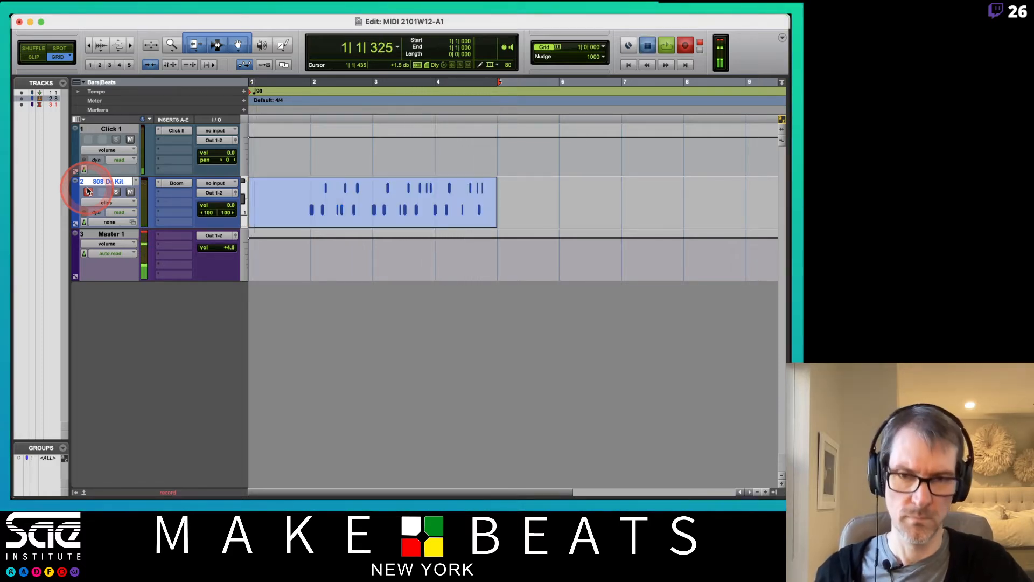
click(88, 191)
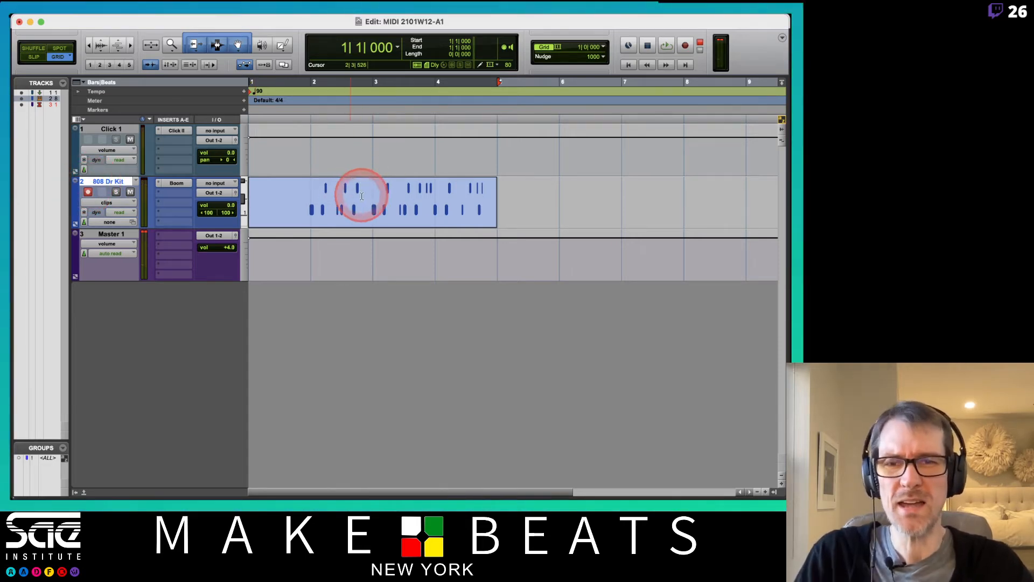
click(88, 192)
Step: Quantize the recorded drum clip to a 1/16-note grid via Event Operations > Quantize
click(306, 218)
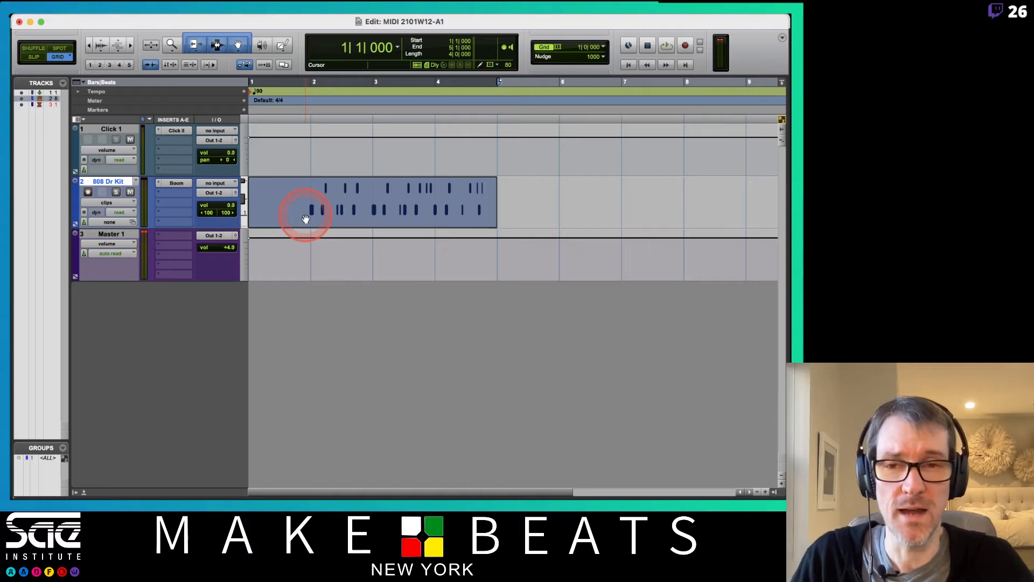
mouse_move(274, 16)
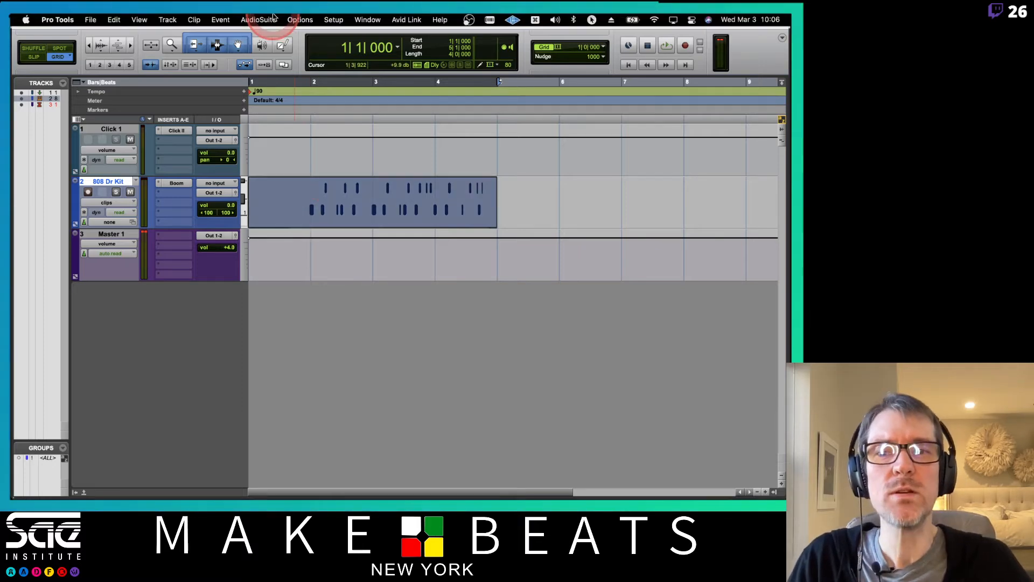
click(215, 17)
click(230, 59)
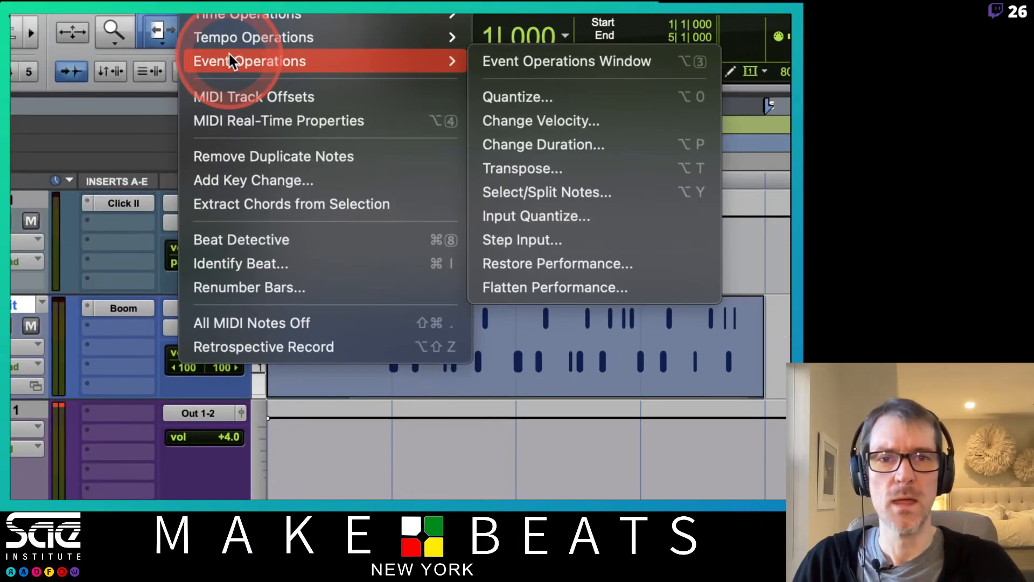
click(416, 77)
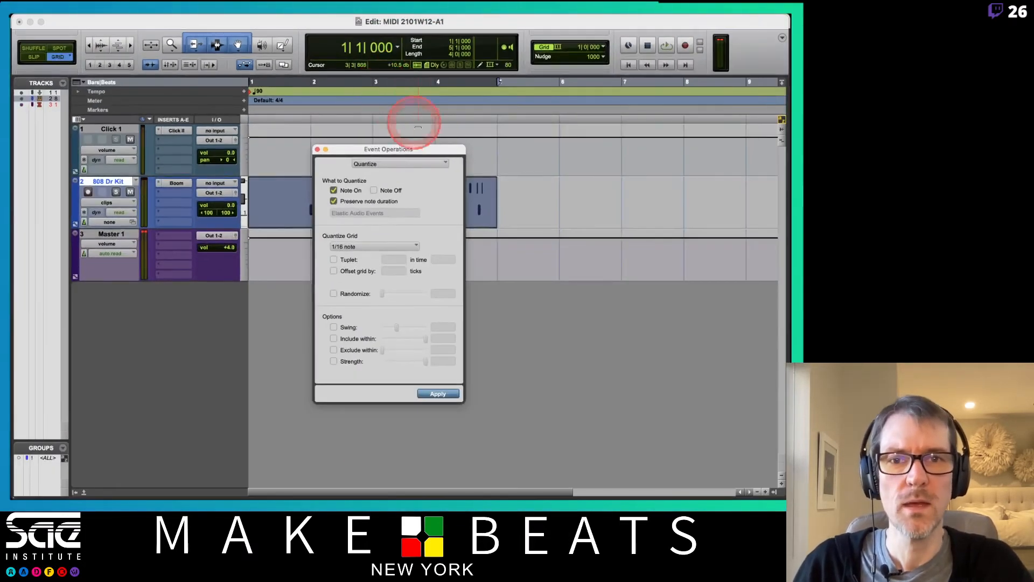
drag(435, 151, 564, 92)
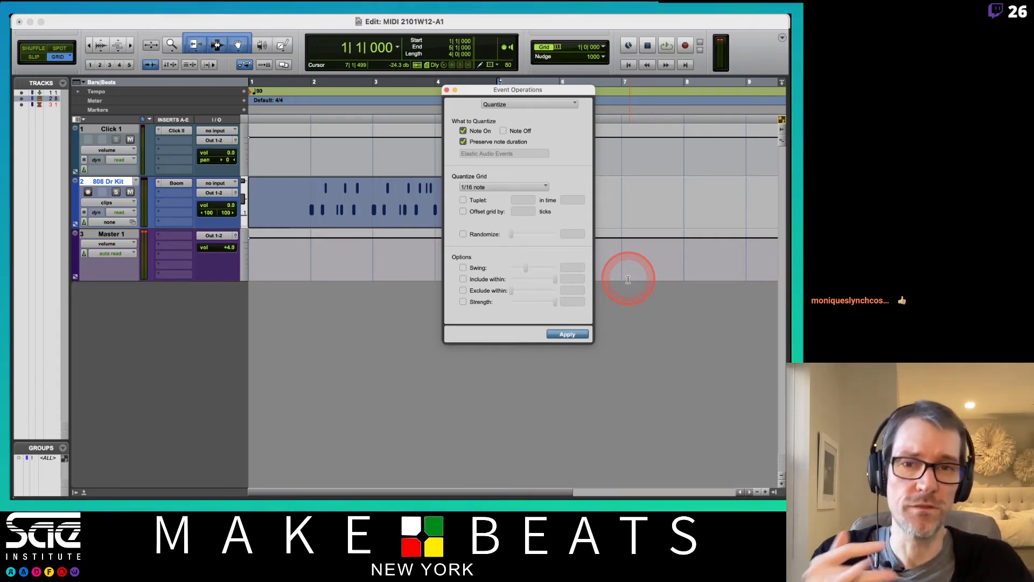
click(570, 335)
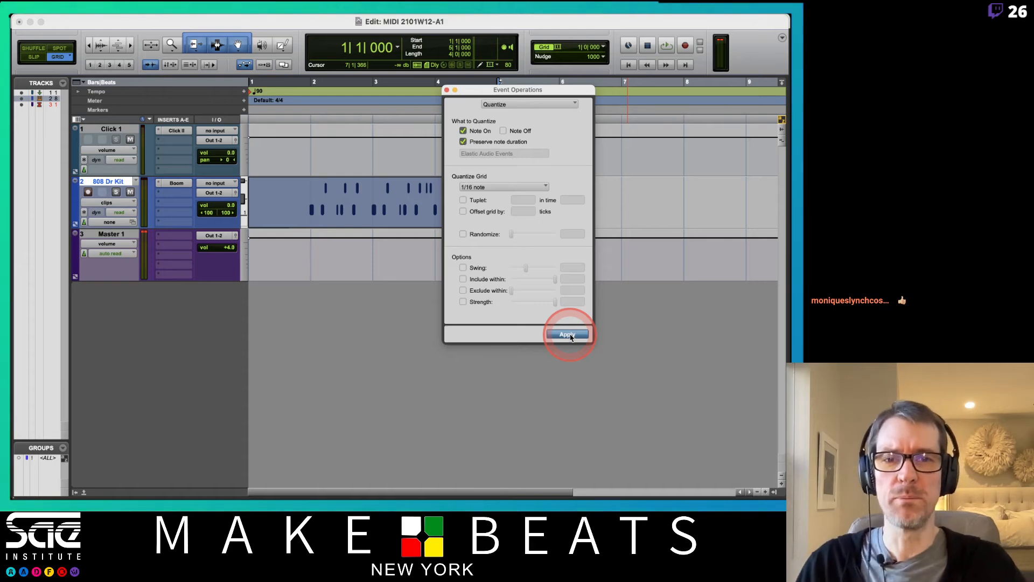
click(385, 125)
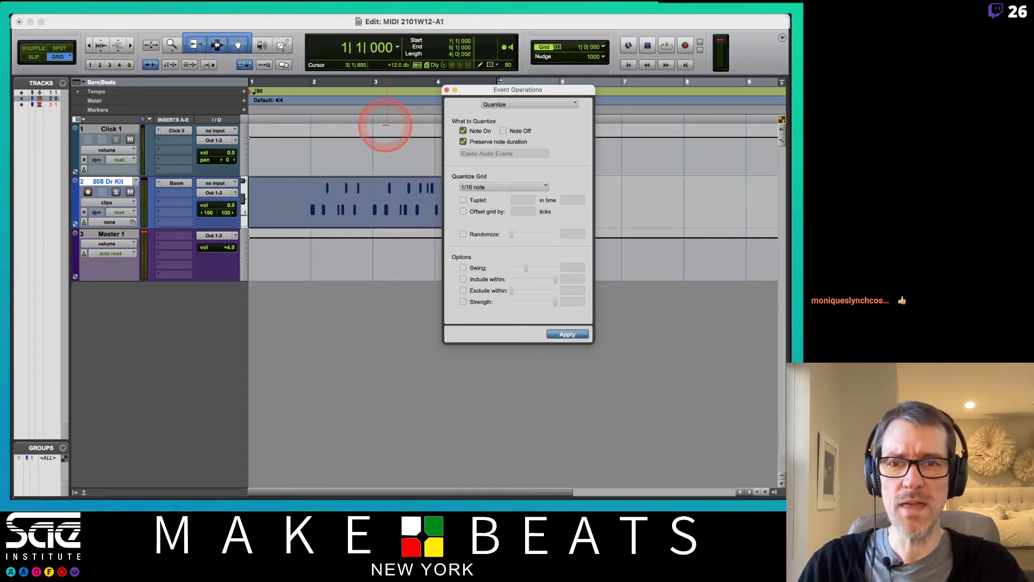
Step: Apply the 1/16 quantize, then undo it to hear the original timing
click(326, 197)
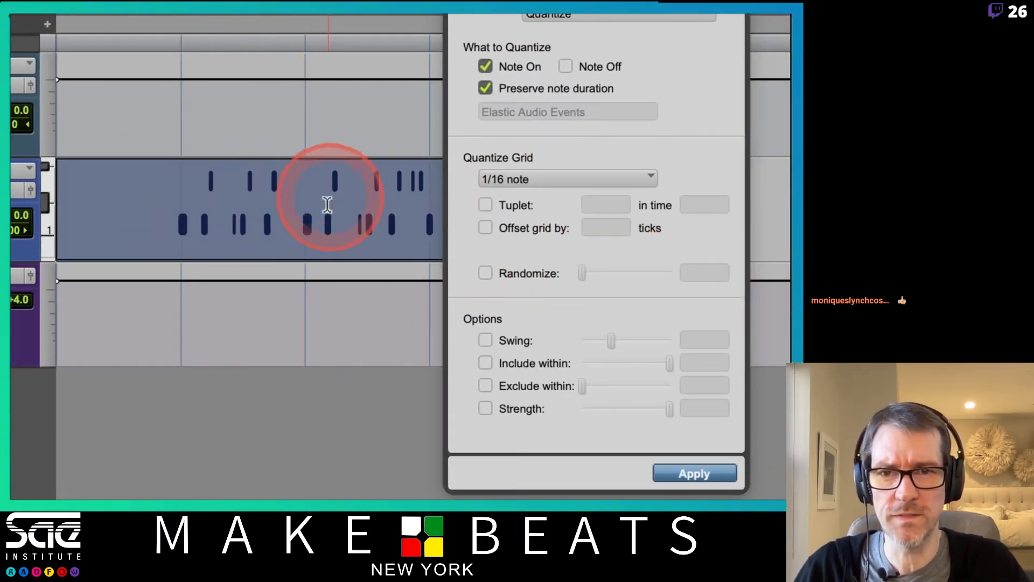
click(704, 473)
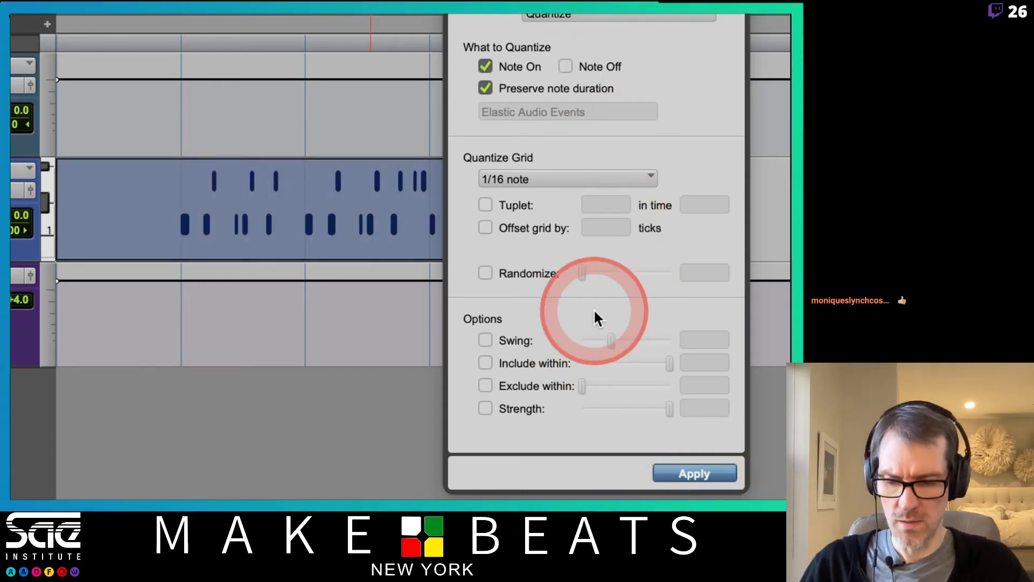
key(super+z)
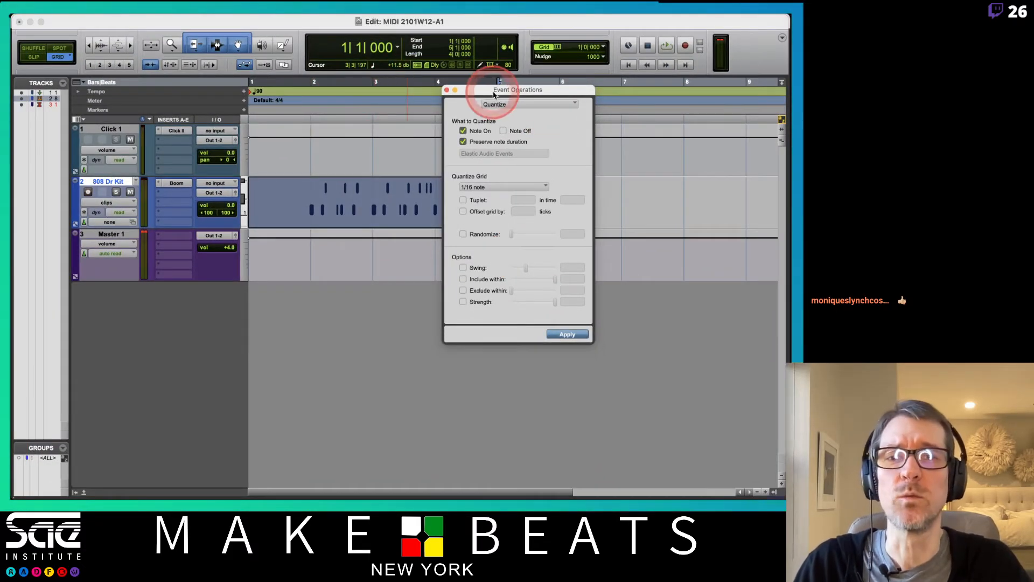
drag(487, 94, 569, 162)
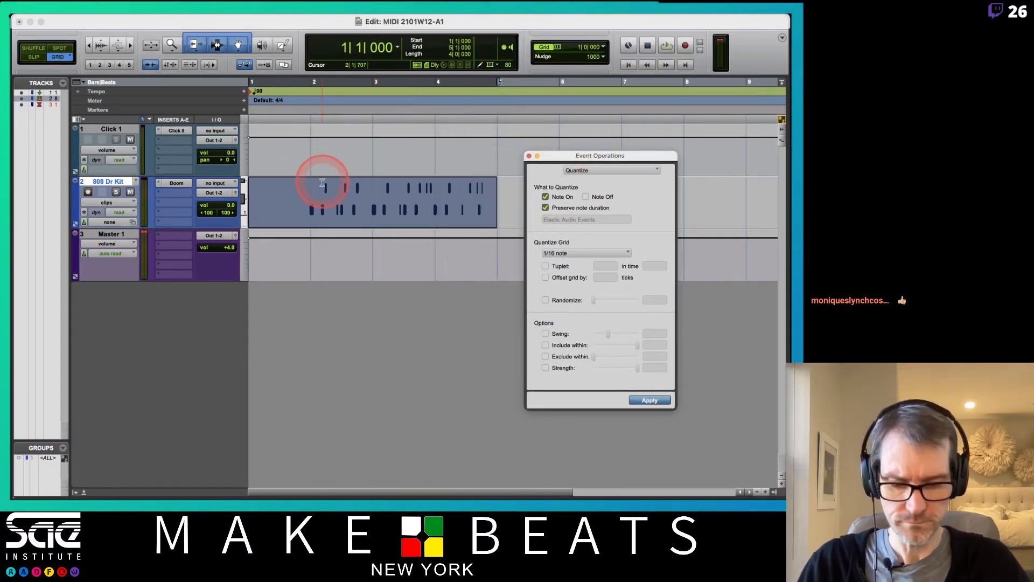
key(t)
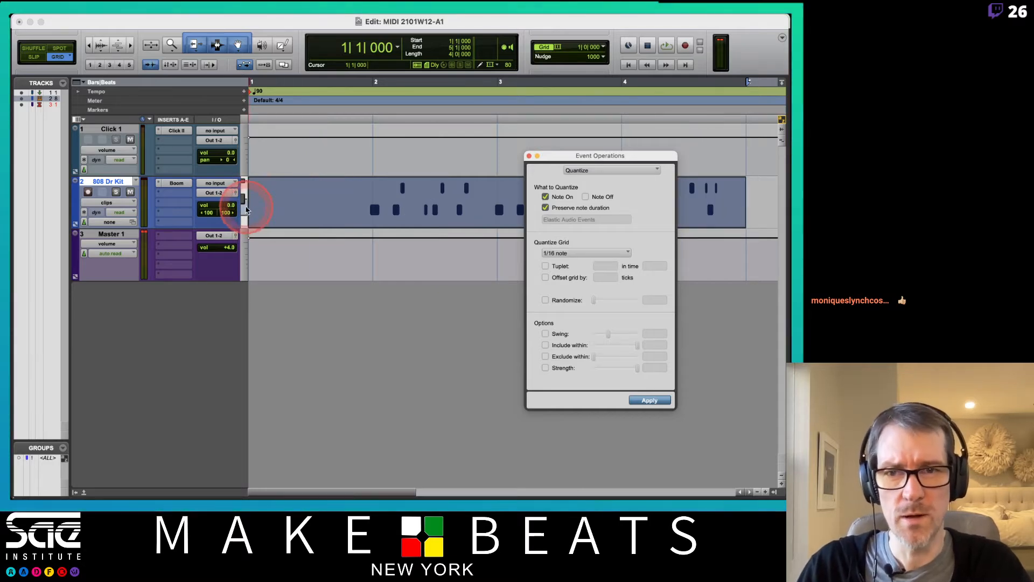
Step: Set the 808 Dr Kit track height to Jumbo and the edit grid to 1/16 note
click(245, 201)
click(262, 230)
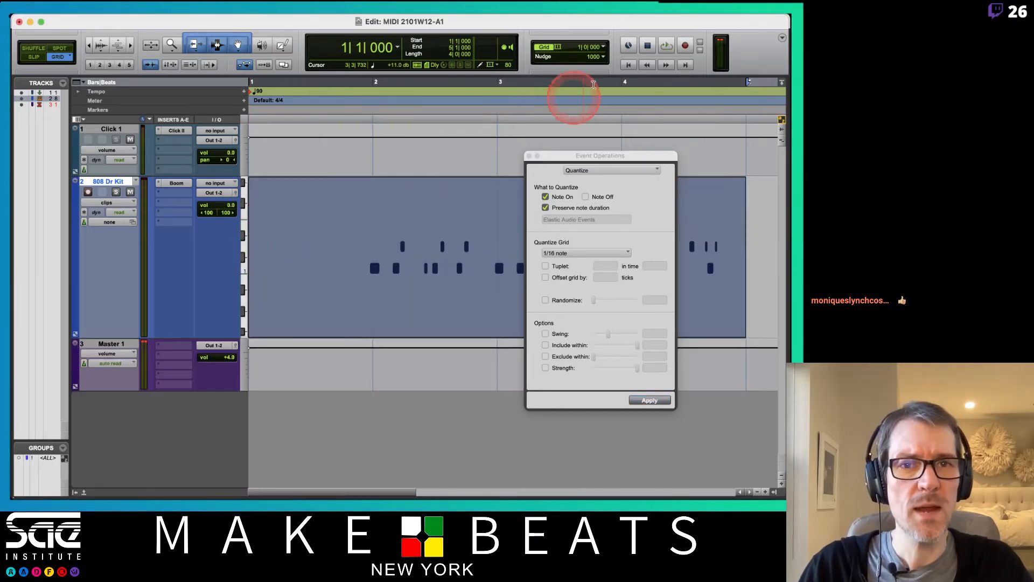
click(604, 49)
click(624, 86)
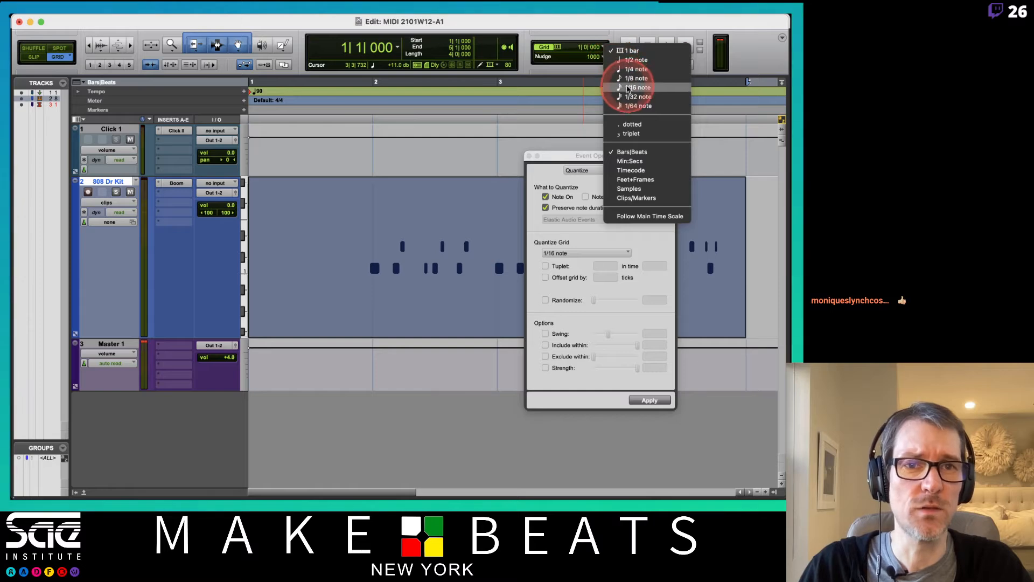
drag(621, 151, 167, 194)
click(396, 270)
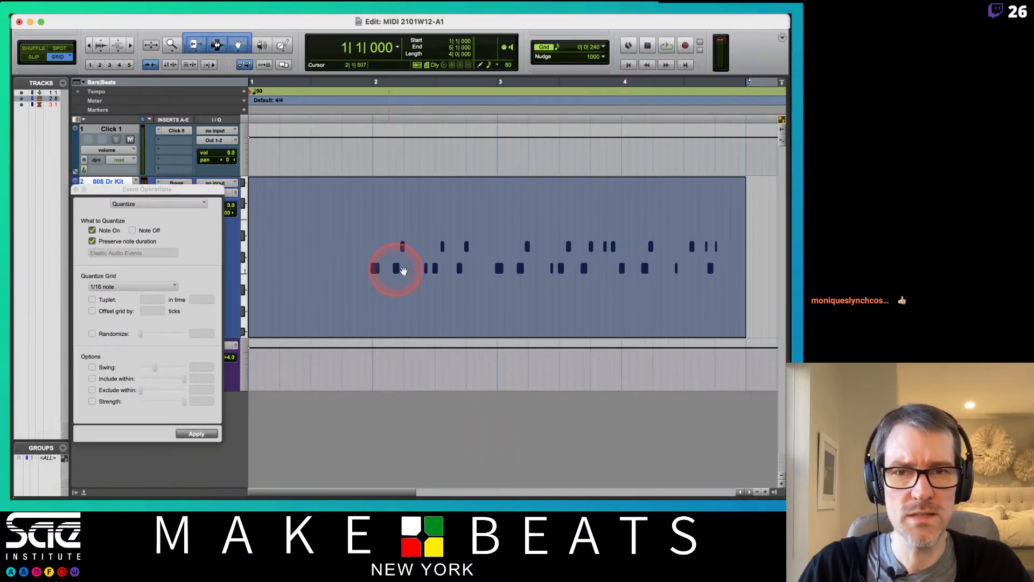
Step: Play the drums, re-apply the 1/16 quantize, and play back the quantized result
key(space)
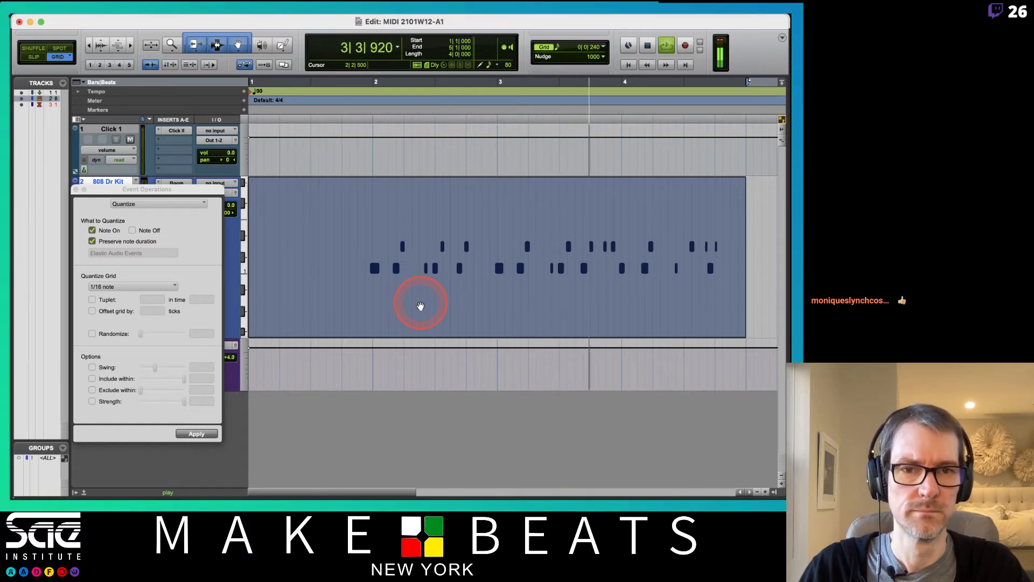
key(space)
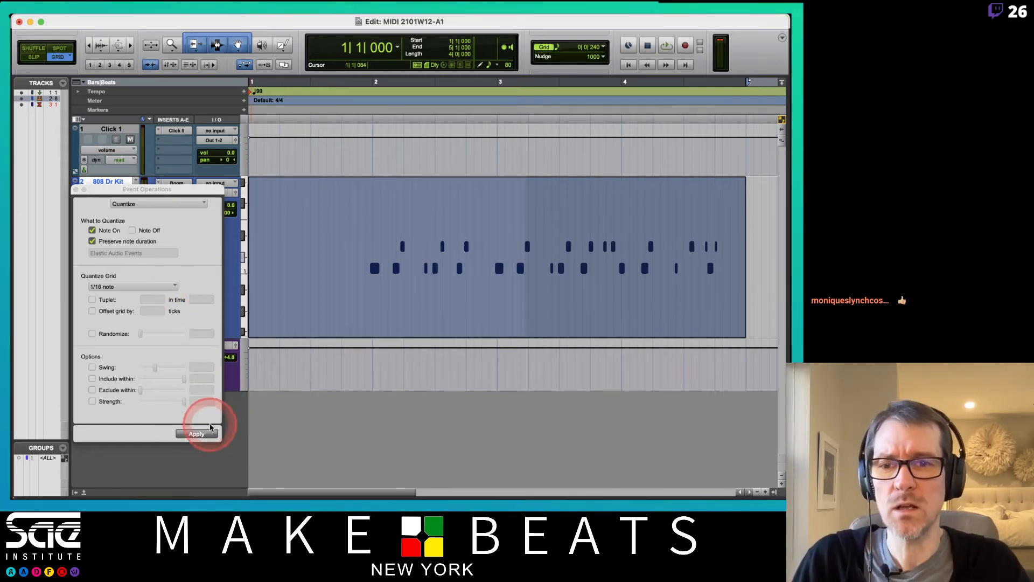
click(196, 433)
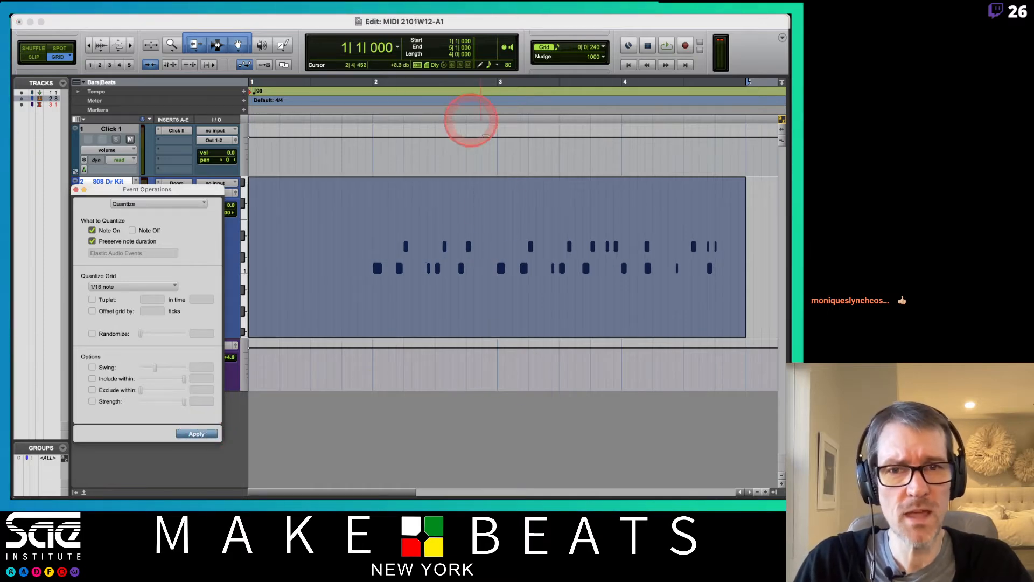
key(space)
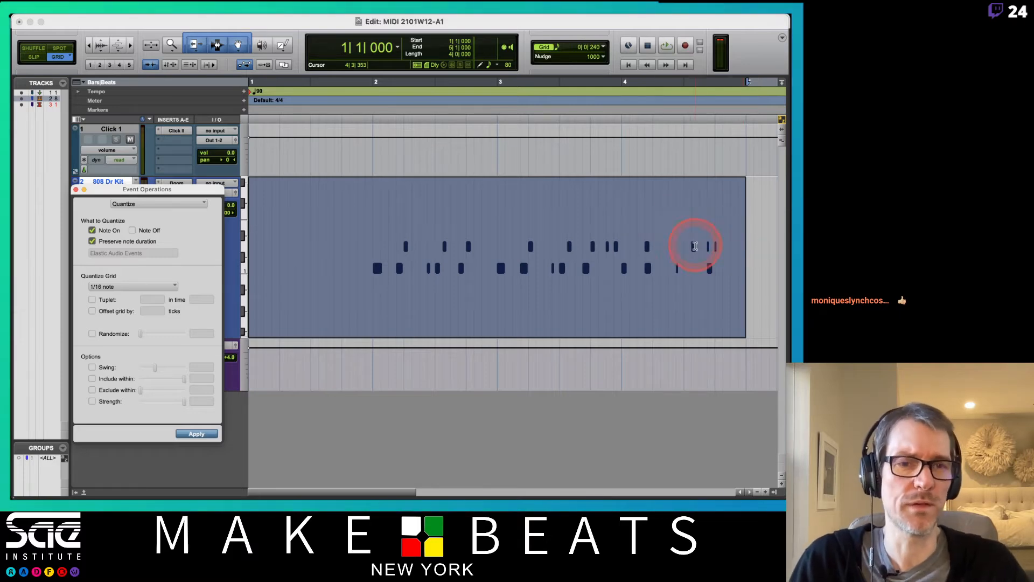
Step: Trim the drum clip to bars 2–4, move it to bar 1, and copy it to bar 3
drag(741, 261, 620, 272)
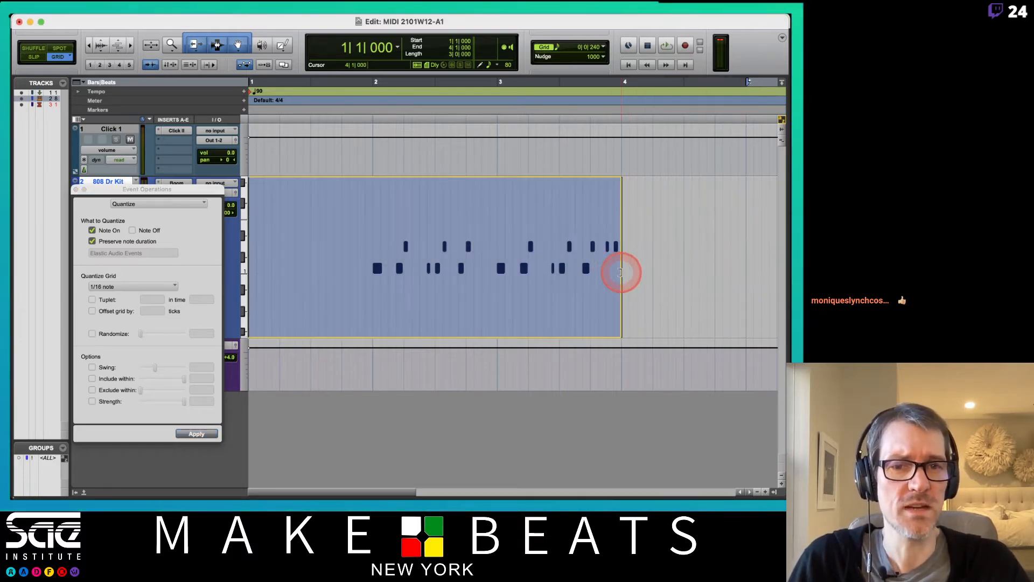
click(455, 267)
drag(254, 254, 369, 250)
drag(485, 325, 347, 326)
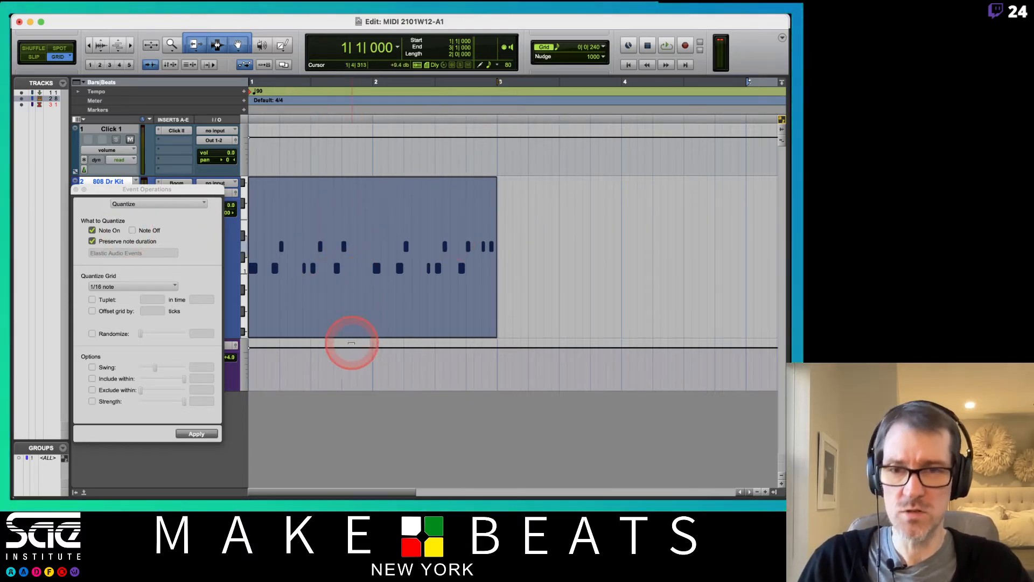
drag(325, 325, 574, 337)
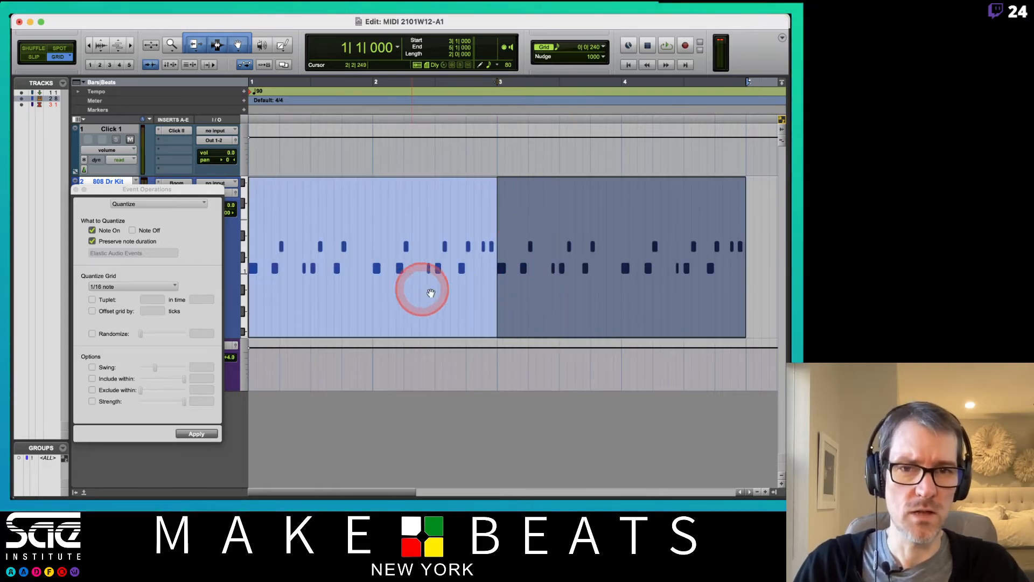
Step: Play back the two looped drum clips, then select each clip in turn
key(space)
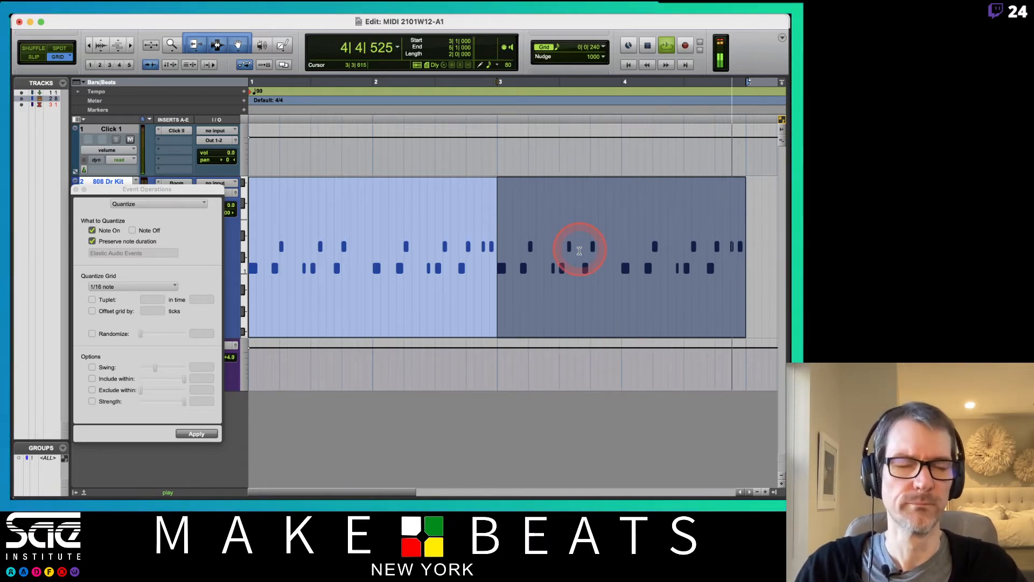
key(space)
click(351, 300)
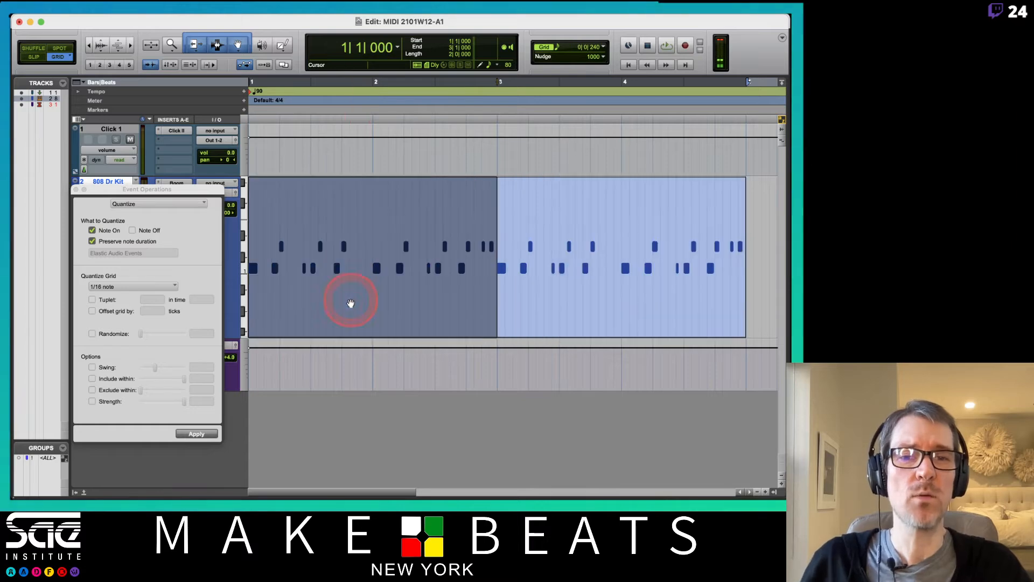
click(584, 293)
click(434, 289)
click(503, 305)
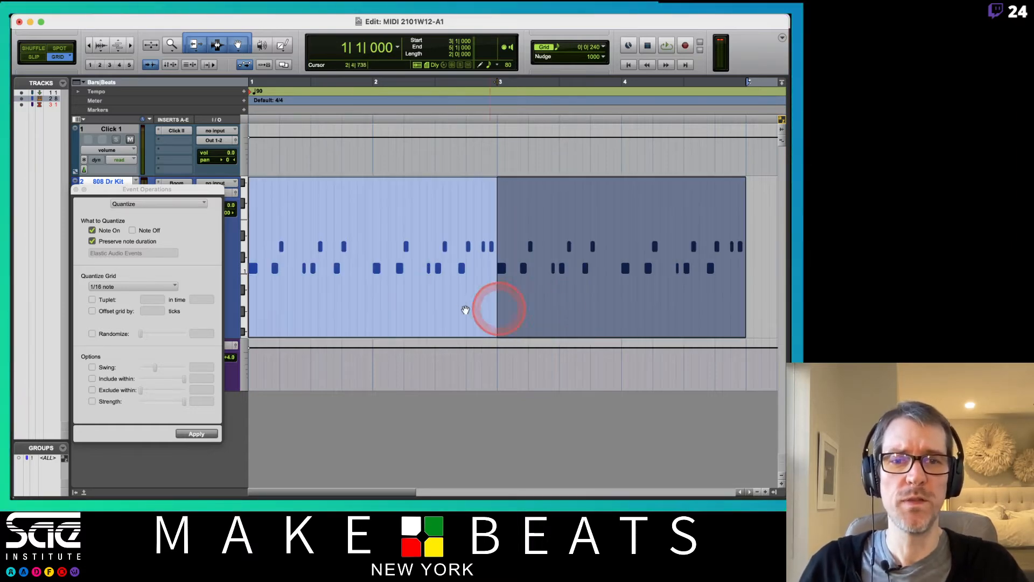
click(455, 306)
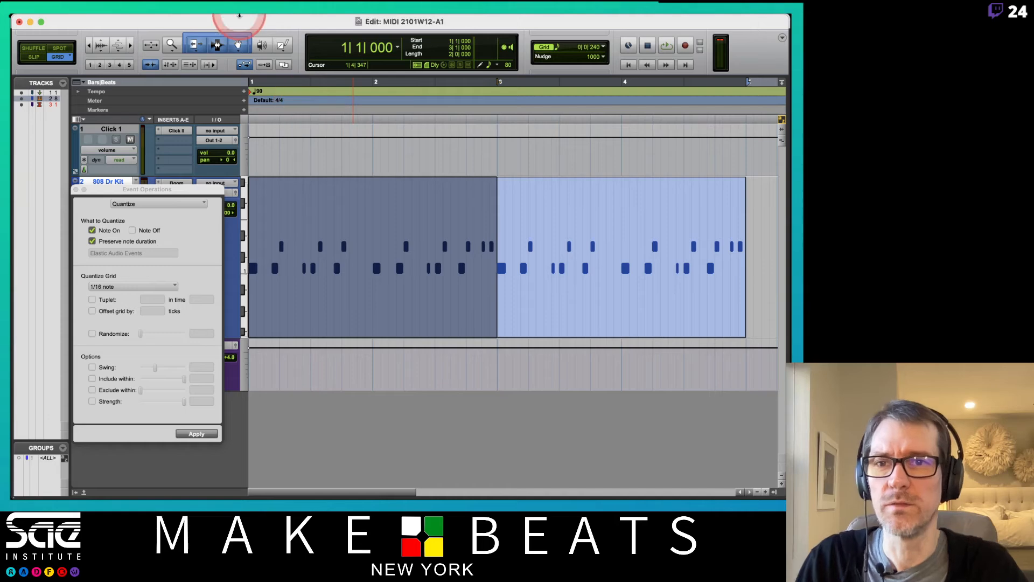
Step: Hide clip gain lines and show clip names via View > Clip
mouse_move(209, 16)
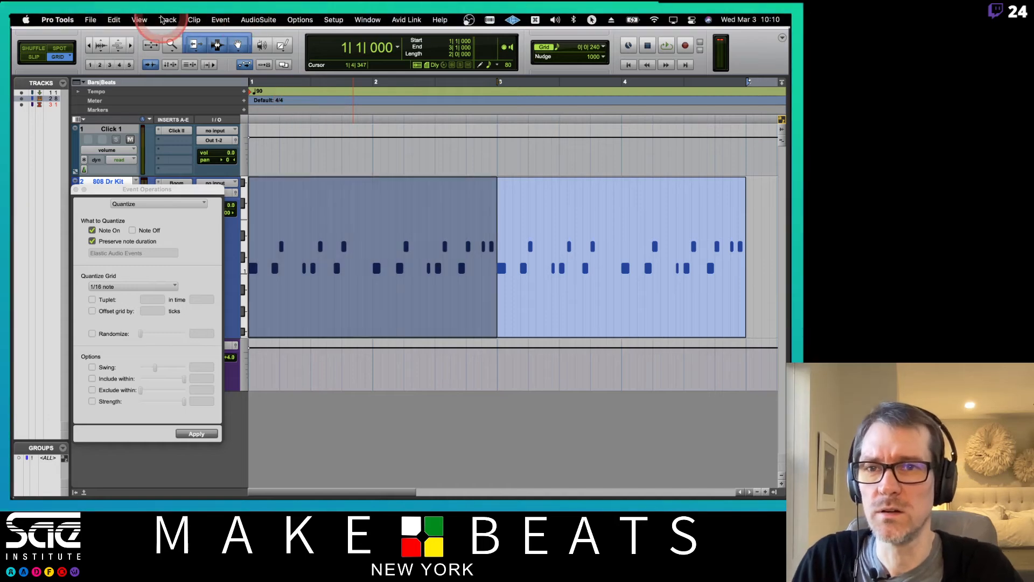
click(162, 20)
click(147, 19)
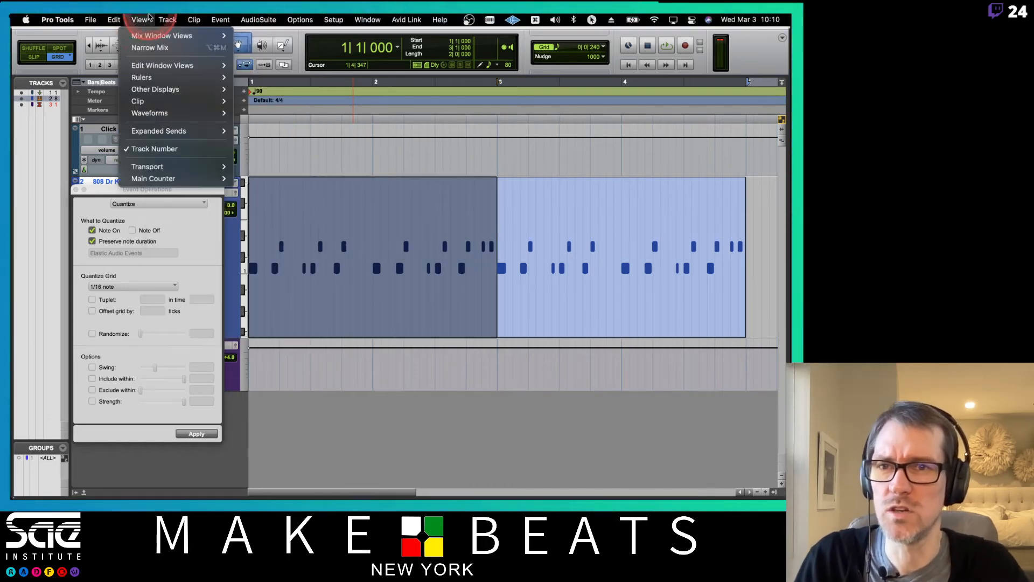
mouse_move(165, 101)
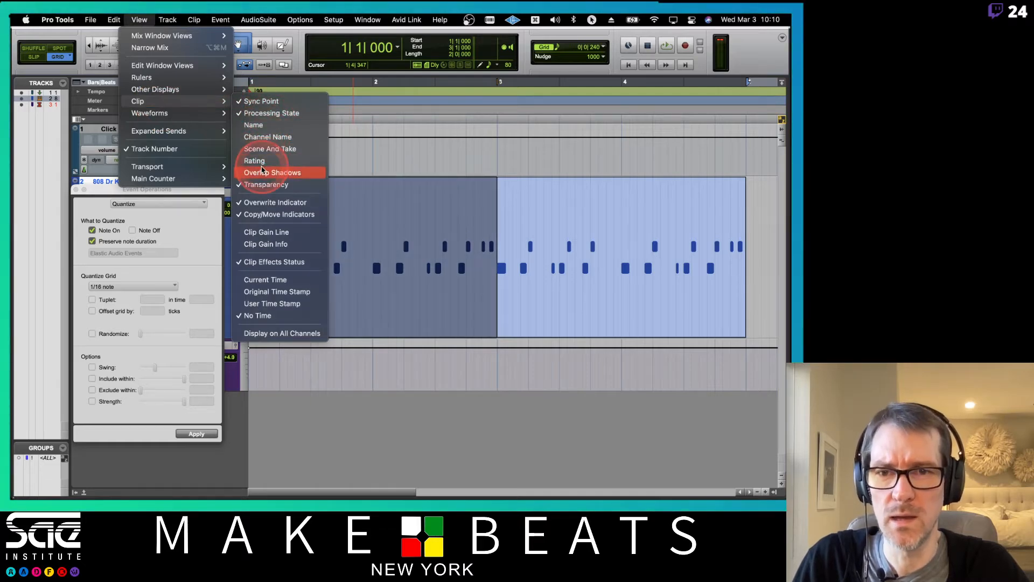
click(261, 237)
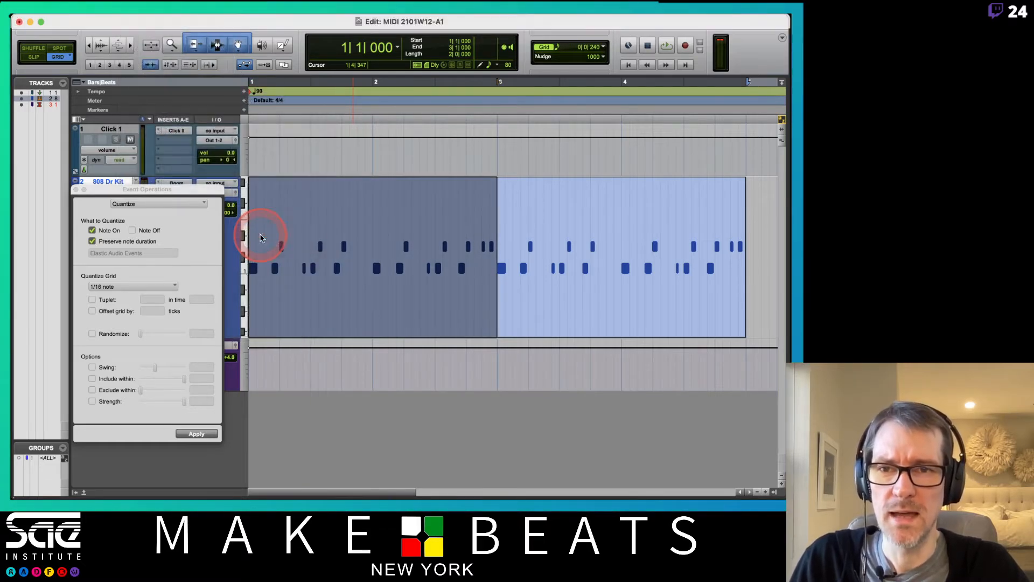
click(139, 19)
mouse_move(162, 101)
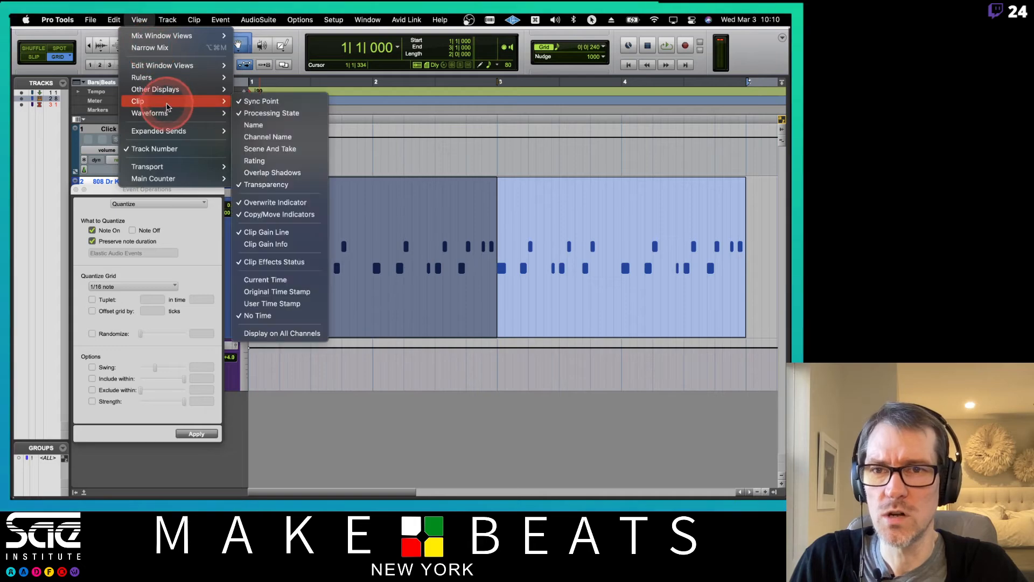
click(268, 125)
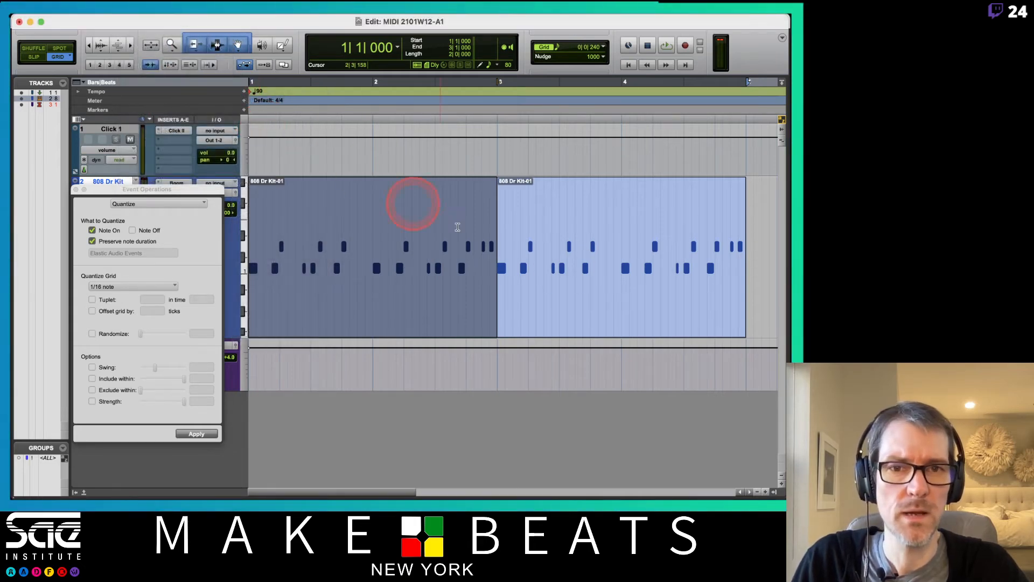
Step: Select both 808 Dr Kit-01 clips and consolidate them into one clip, 808 Dr Kit-02
click(509, 296)
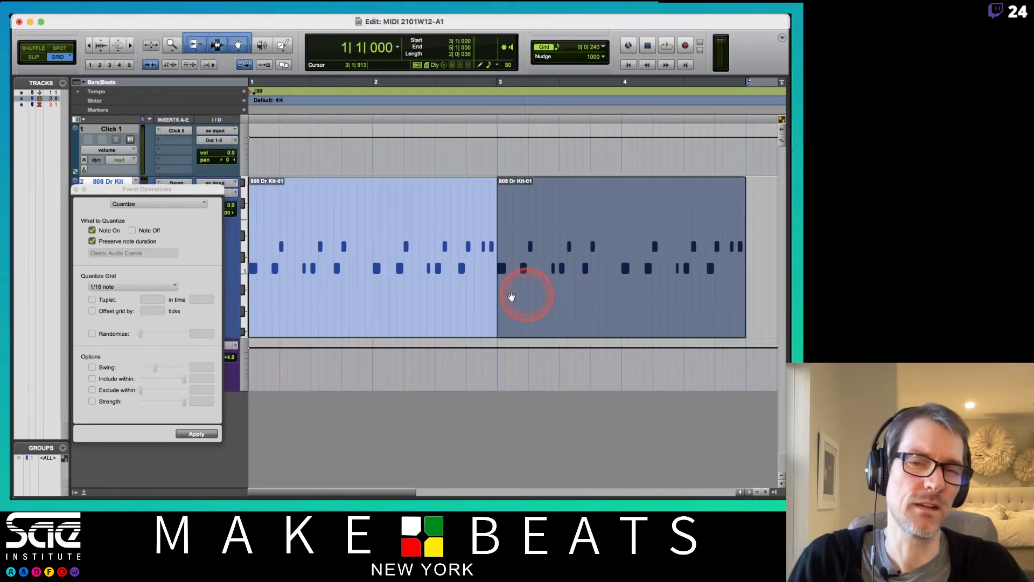
click(445, 296)
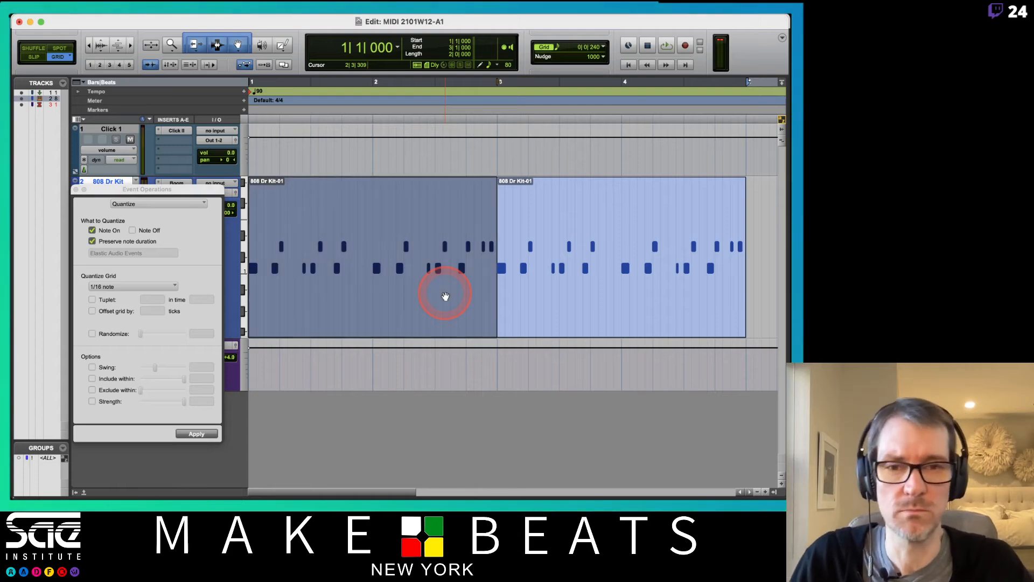
click(457, 317)
click(596, 308)
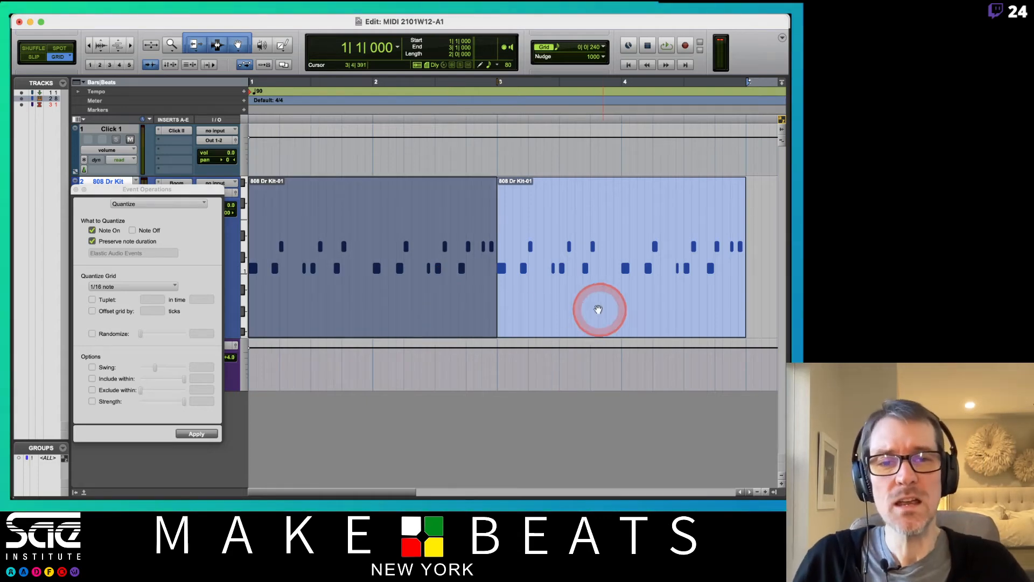
click(434, 323)
click(544, 322)
click(434, 321)
click(547, 311)
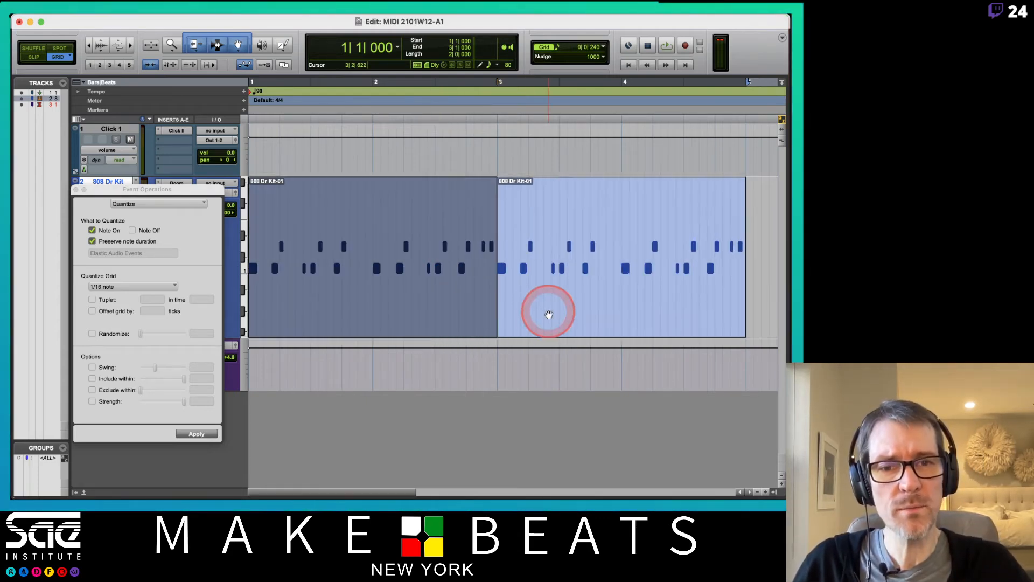
click(437, 304)
click(568, 315)
click(438, 312)
click(590, 307)
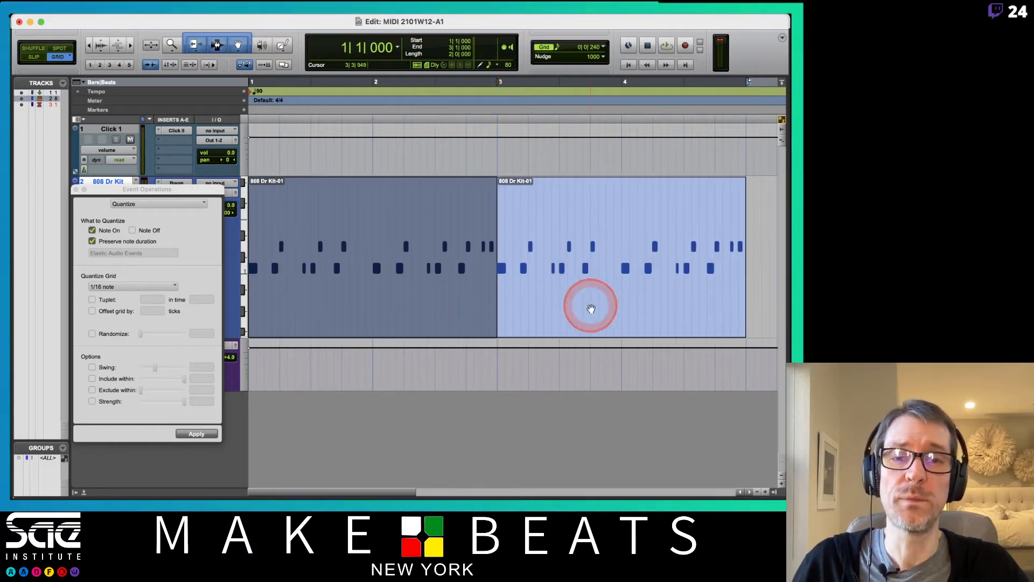
click(488, 294)
click(403, 307)
click(628, 318)
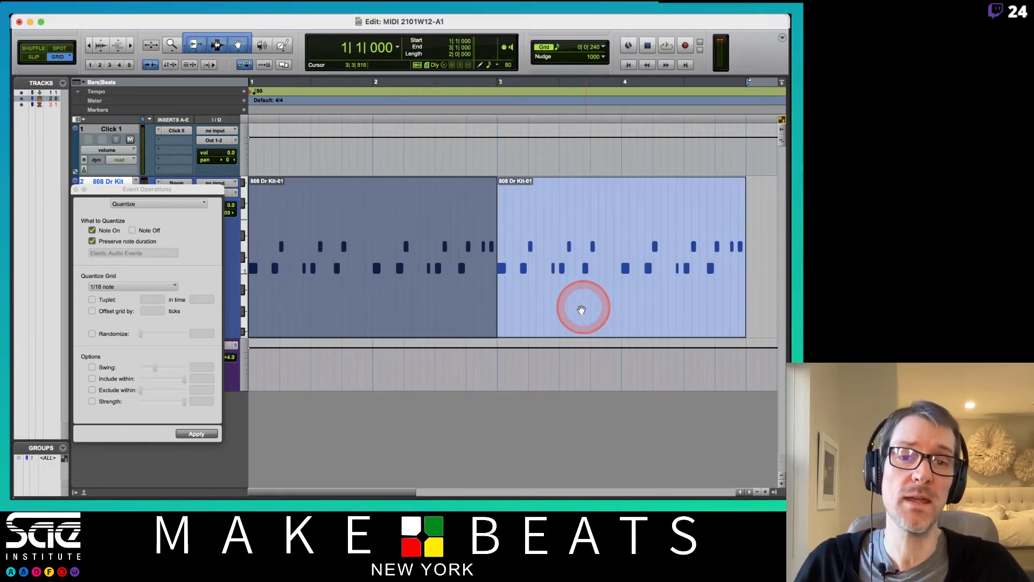
shift+click(577, 310)
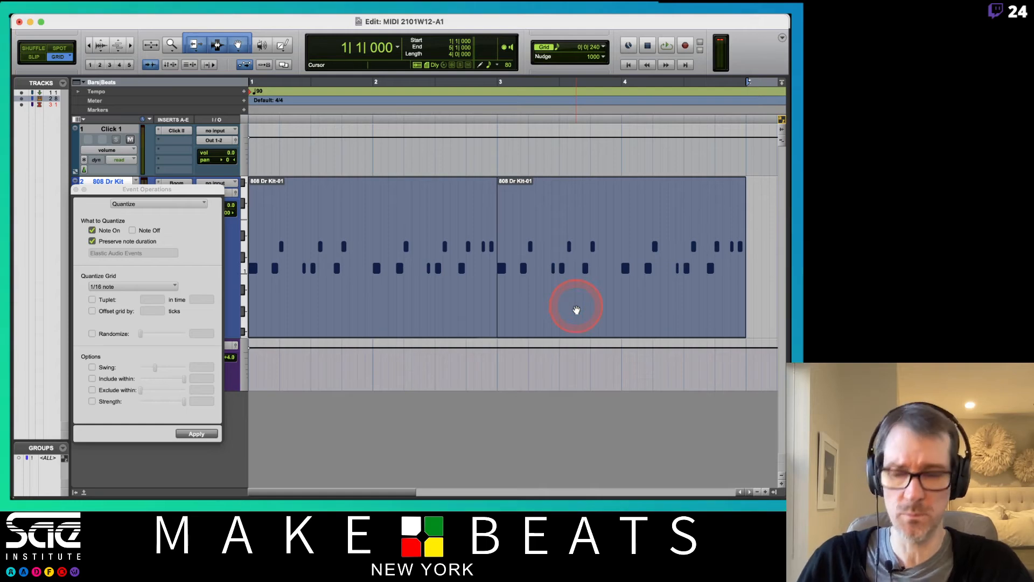
key(alt+shift+3)
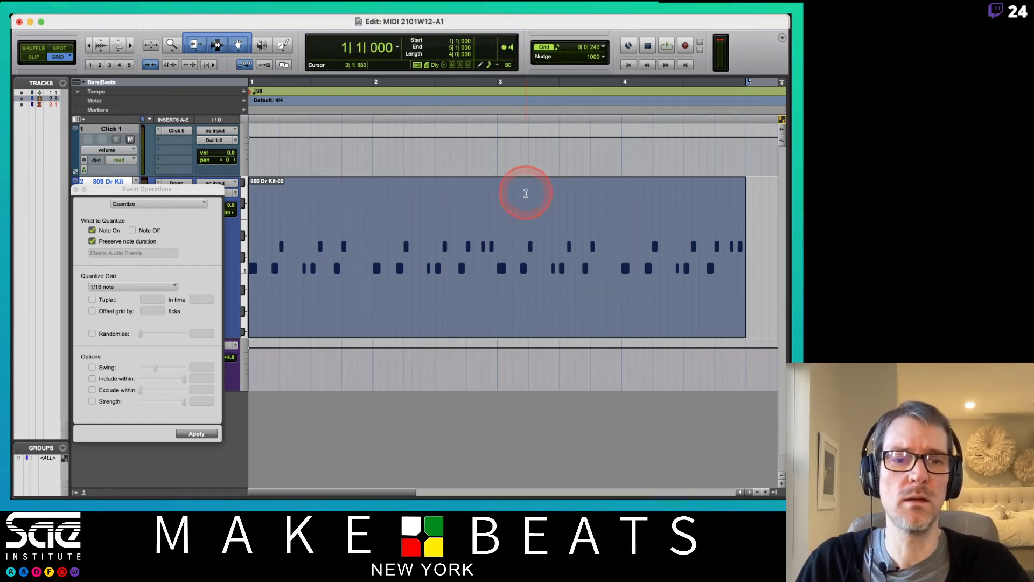
Step: Show auto-created clips in the Clips list, then close the list
click(775, 492)
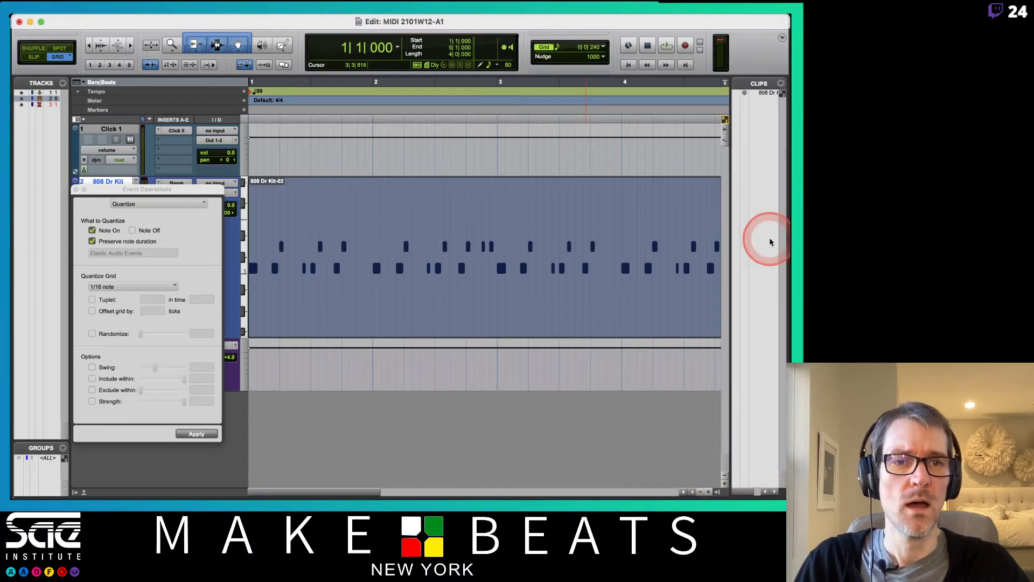
drag(730, 214, 628, 212)
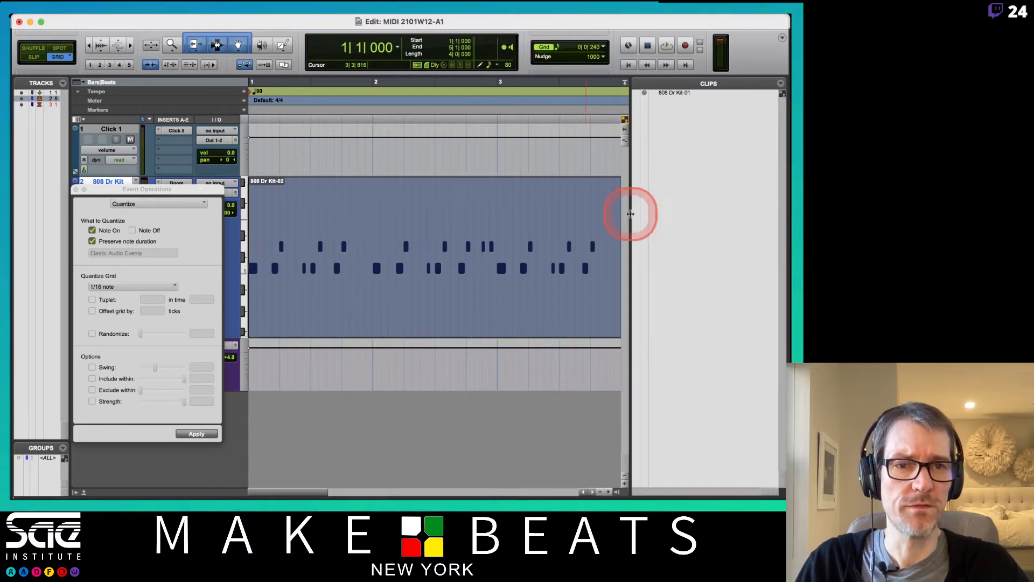
click(782, 84)
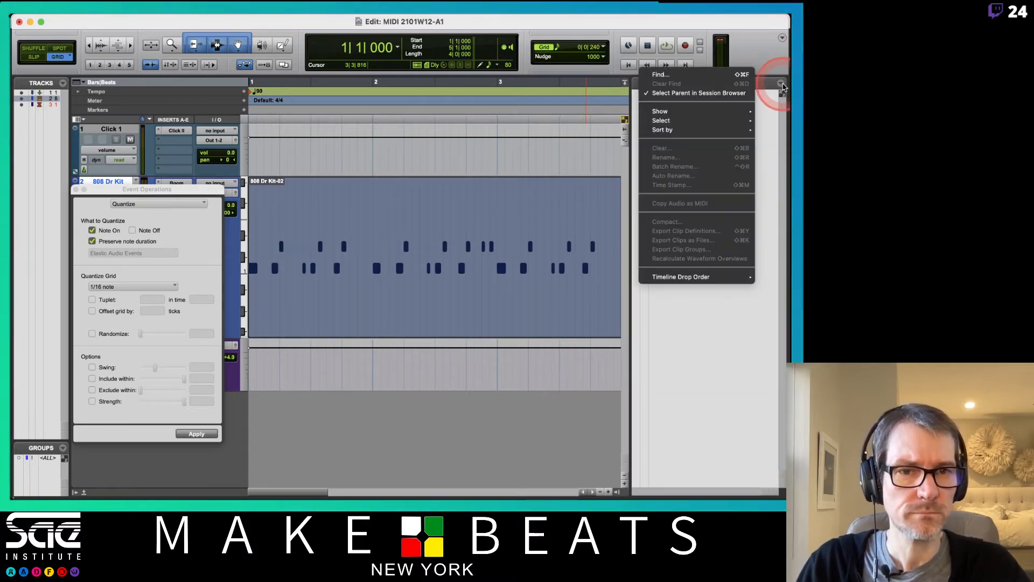
click(694, 116)
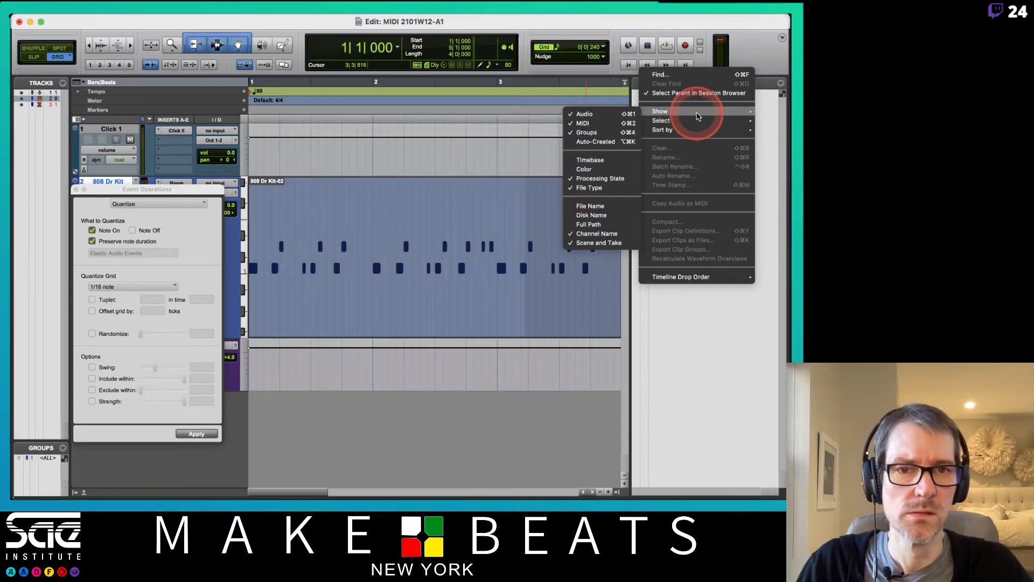
click(617, 144)
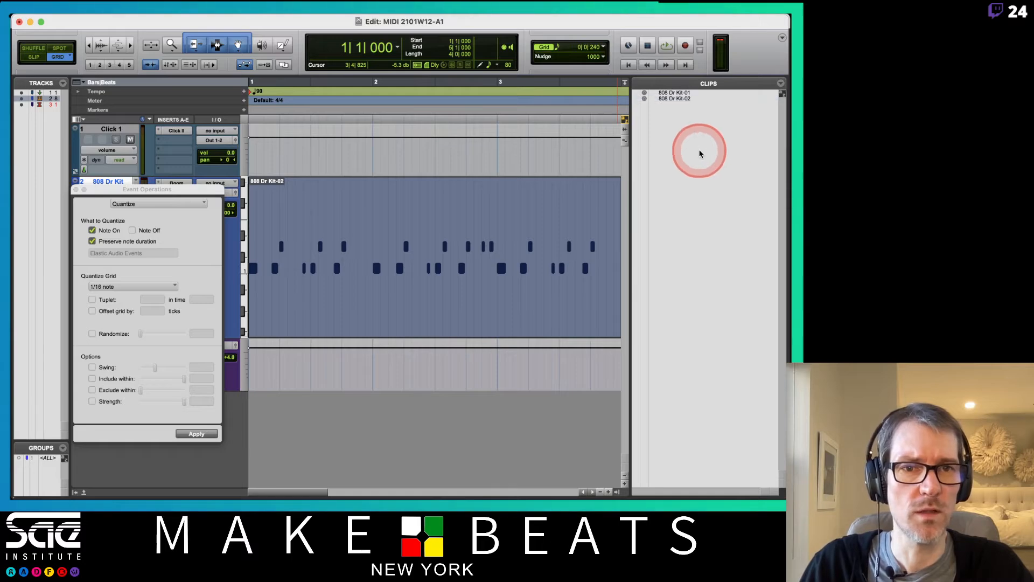
drag(629, 200, 675, 200)
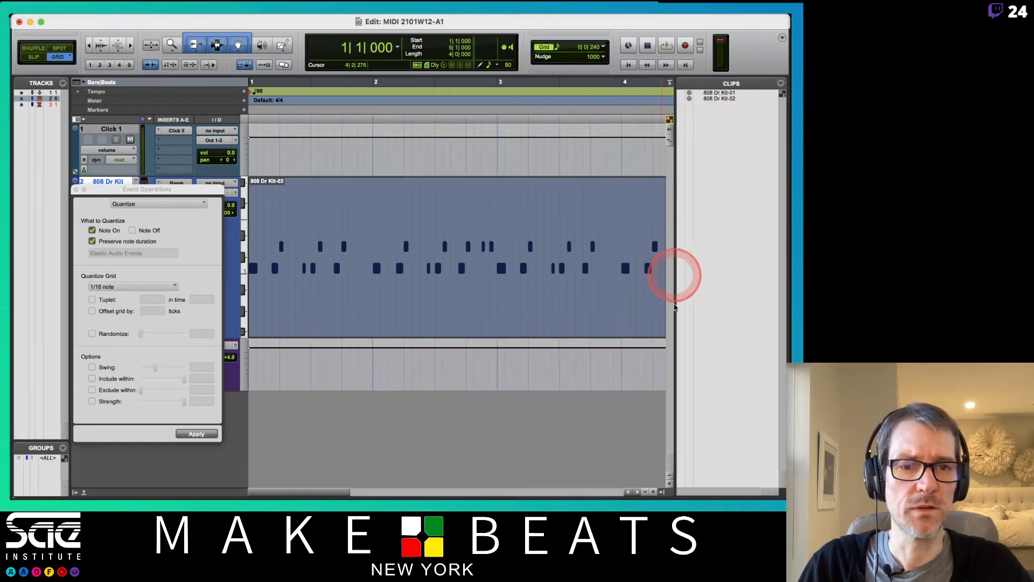
click(660, 491)
click(662, 493)
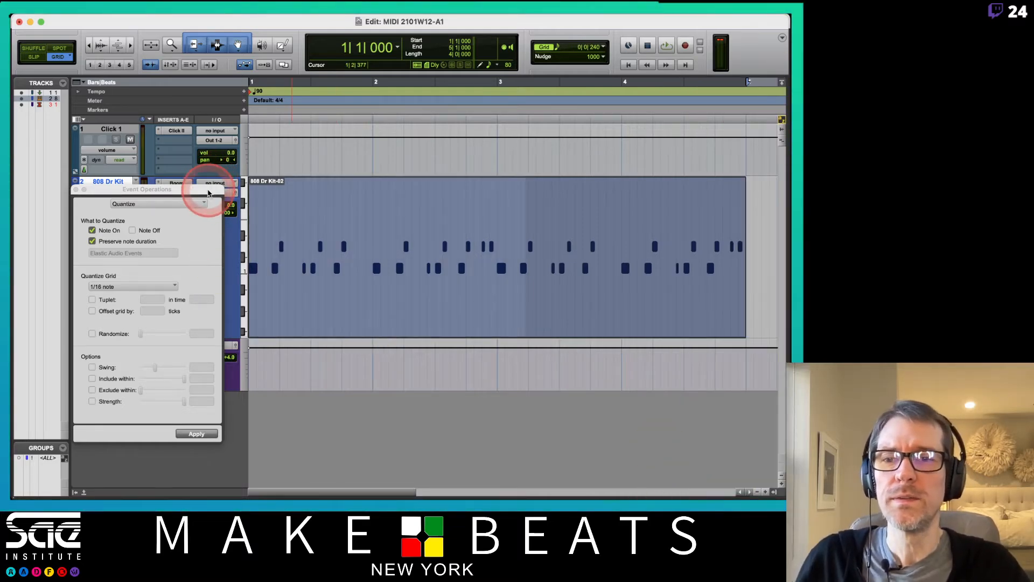
Step: Close the Event Operations quantize window
drag(208, 191, 223, 176)
click(496, 205)
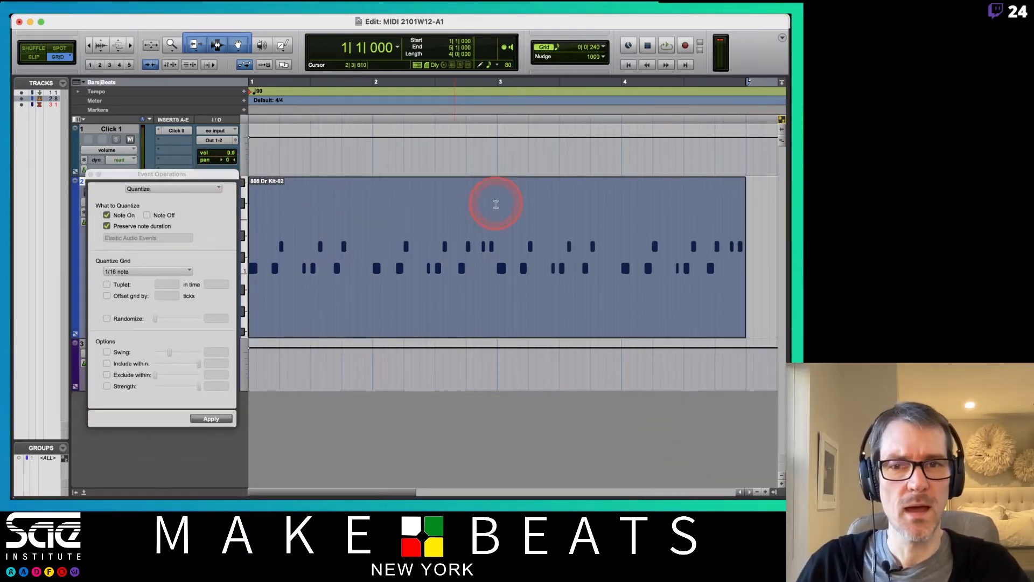
click(90, 175)
click(454, 264)
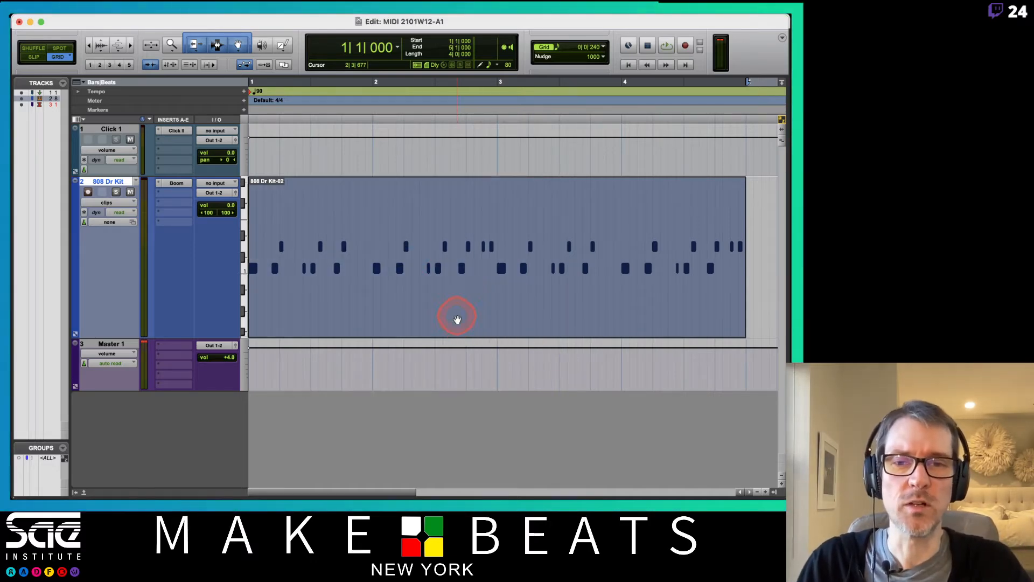
Step: Open the clip in the MIDI Editor, select all notes, and trim the note at bar 2
double_click(457, 320)
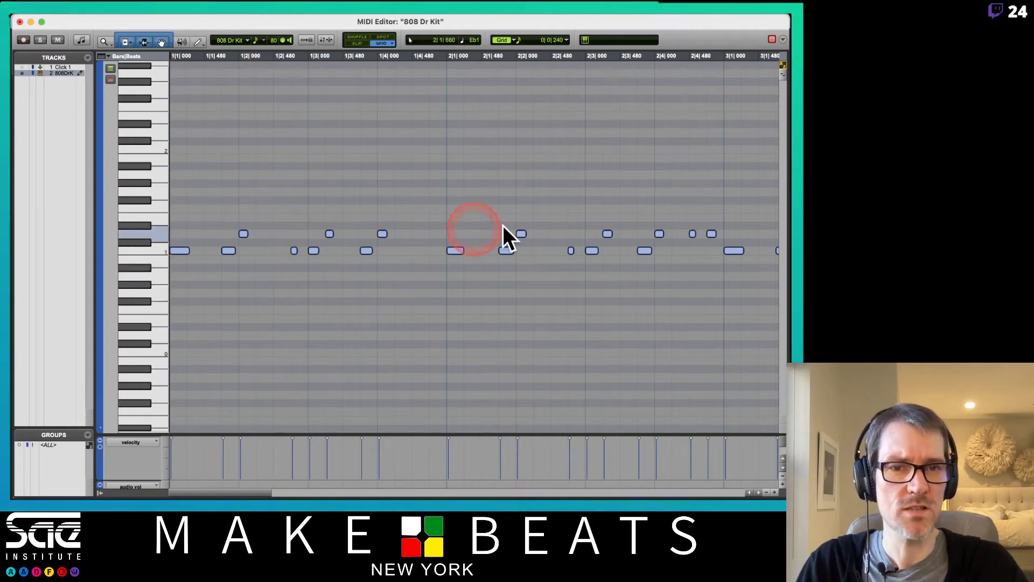
scroll(459, 212, right, 10)
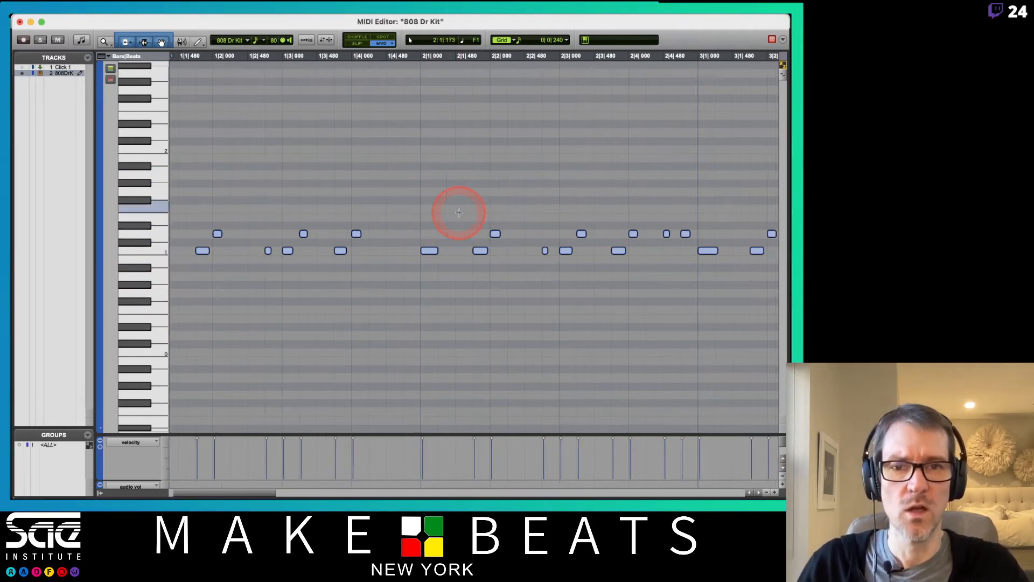
scroll(459, 212, left, 8)
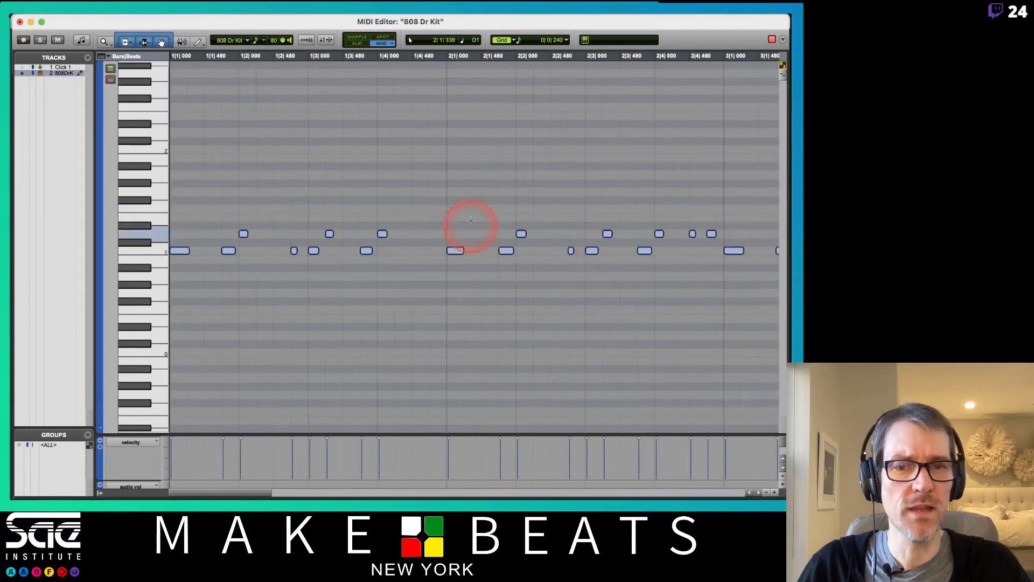
key(super+a)
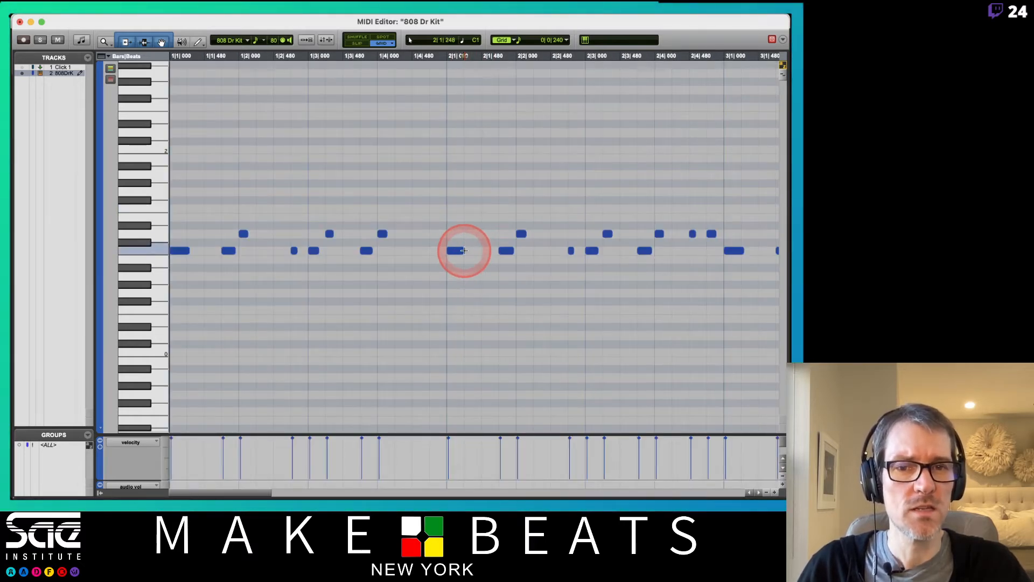
shift+click(460, 250)
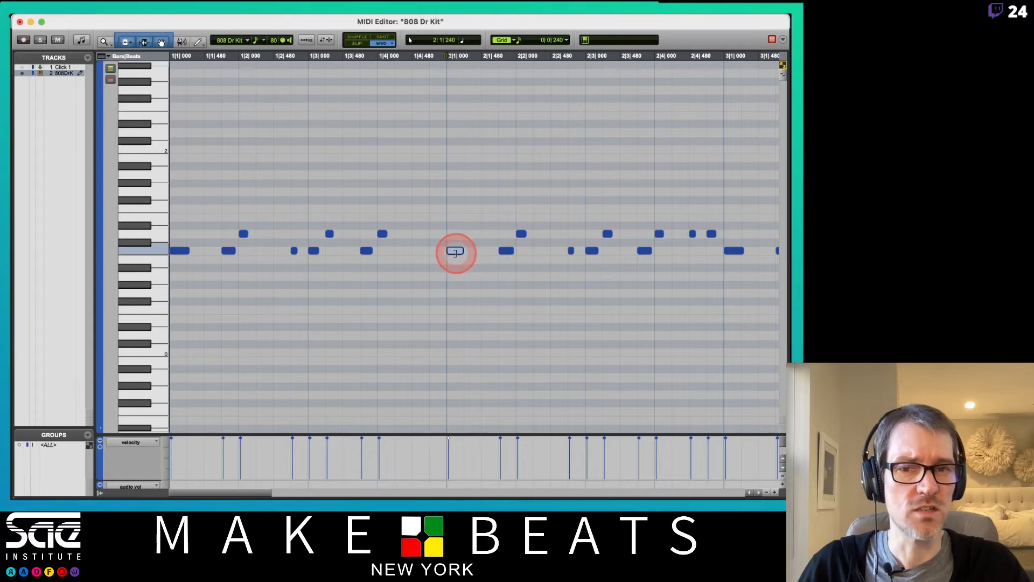
mouse_move(456, 253)
mouse_down()
mouse_move(471, 250)
mouse_move(460, 251)
mouse_up()
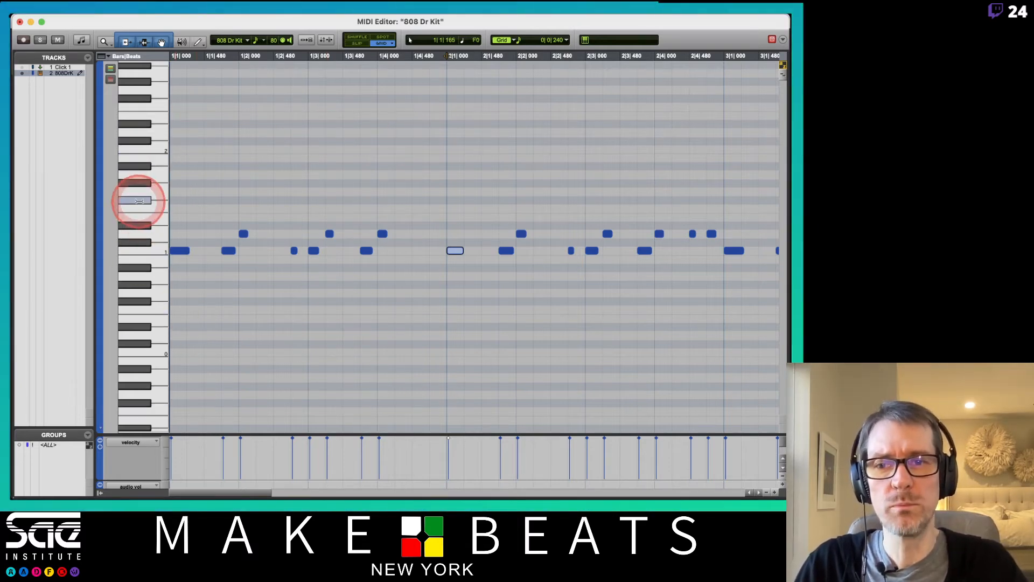
Step: Audition the D#1, F#1 and G#1 drum sounds on the piano keys, then return to the Edit window
click(156, 249)
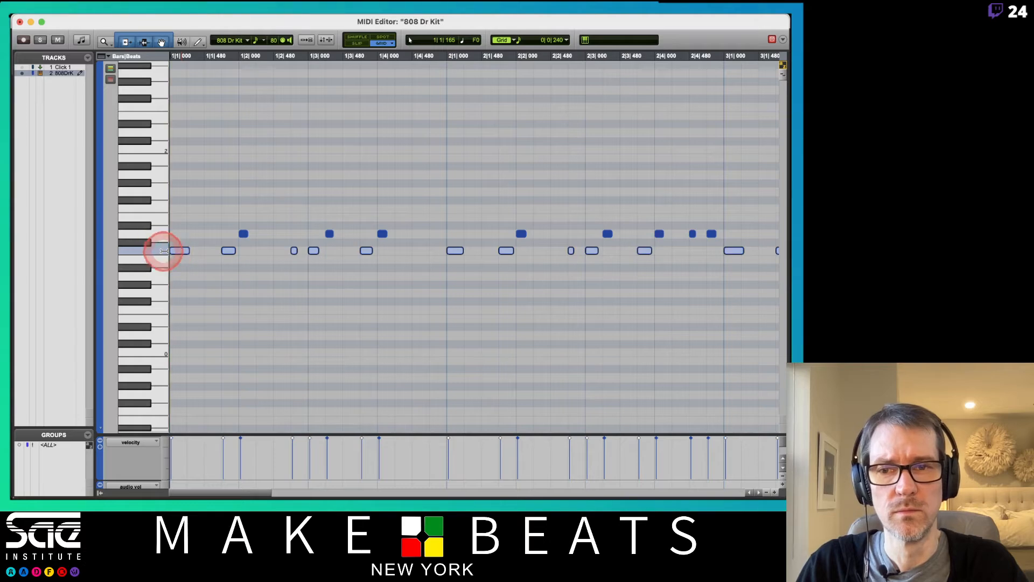
click(135, 226)
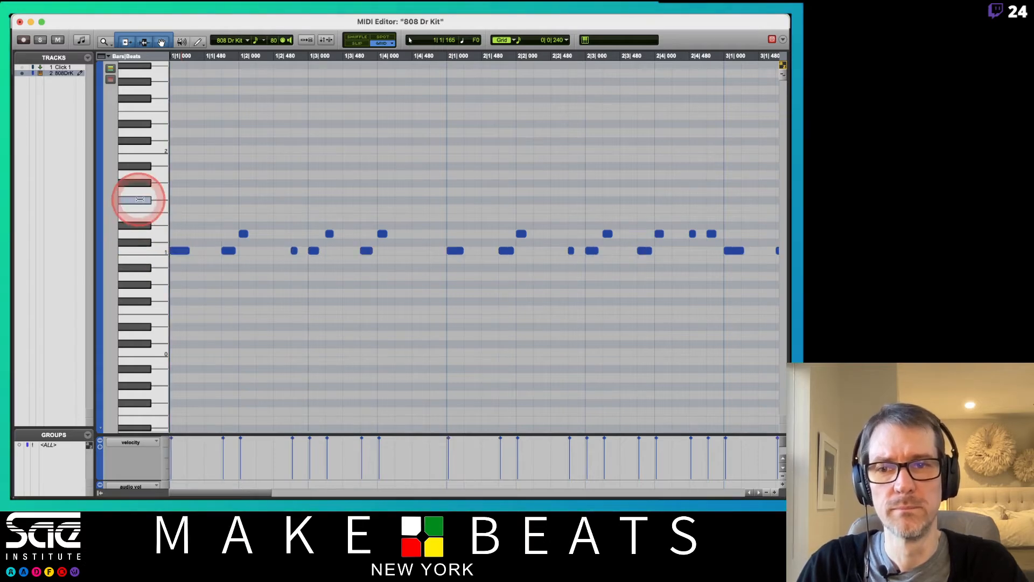
click(140, 201)
click(142, 186)
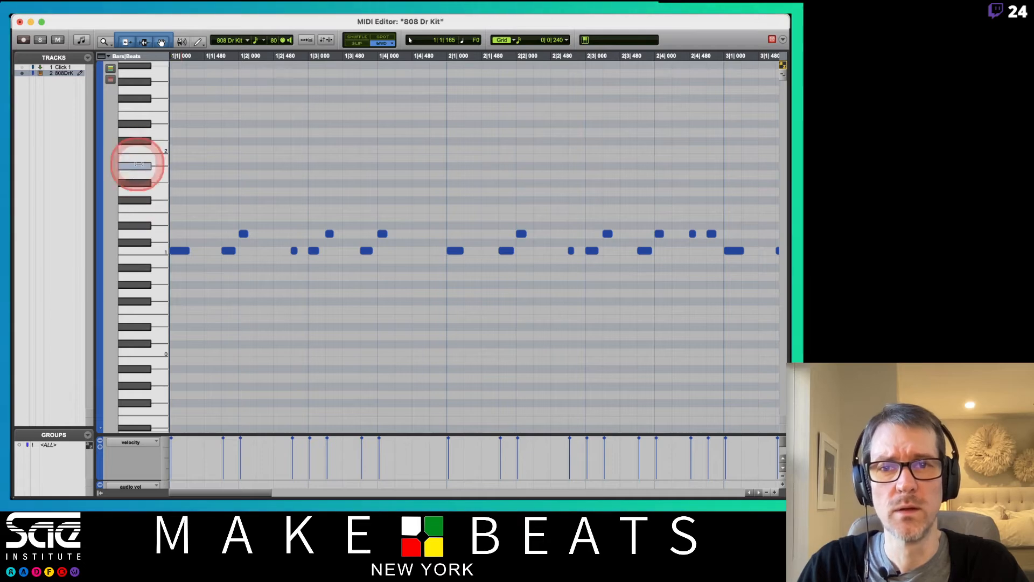
click(139, 164)
click(139, 201)
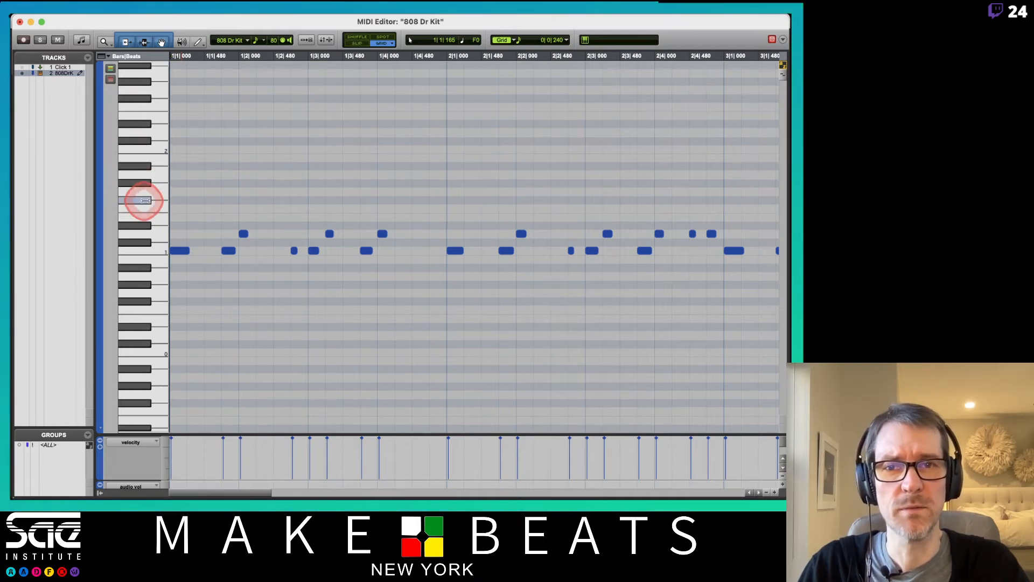
click(145, 201)
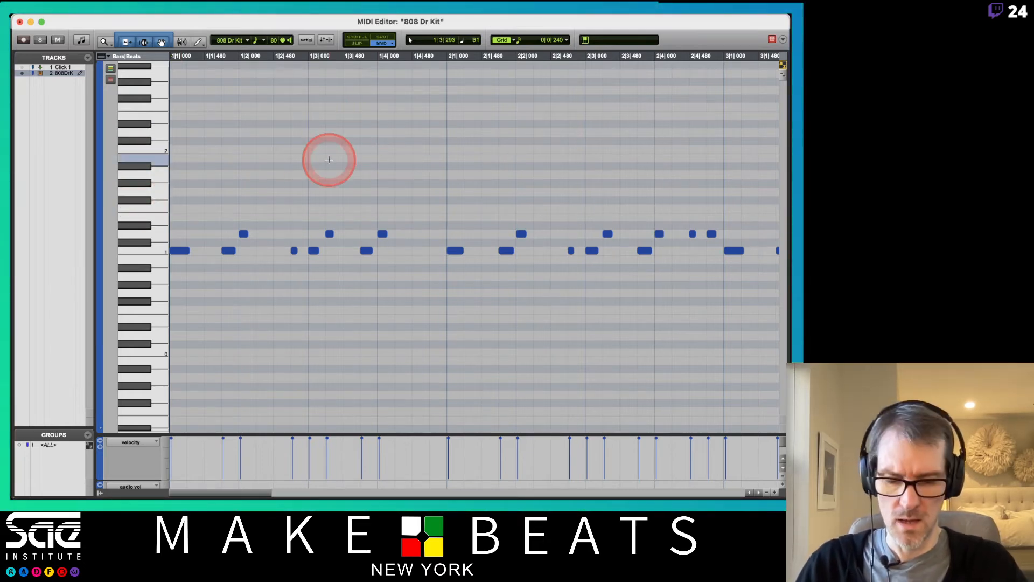
key(super+w)
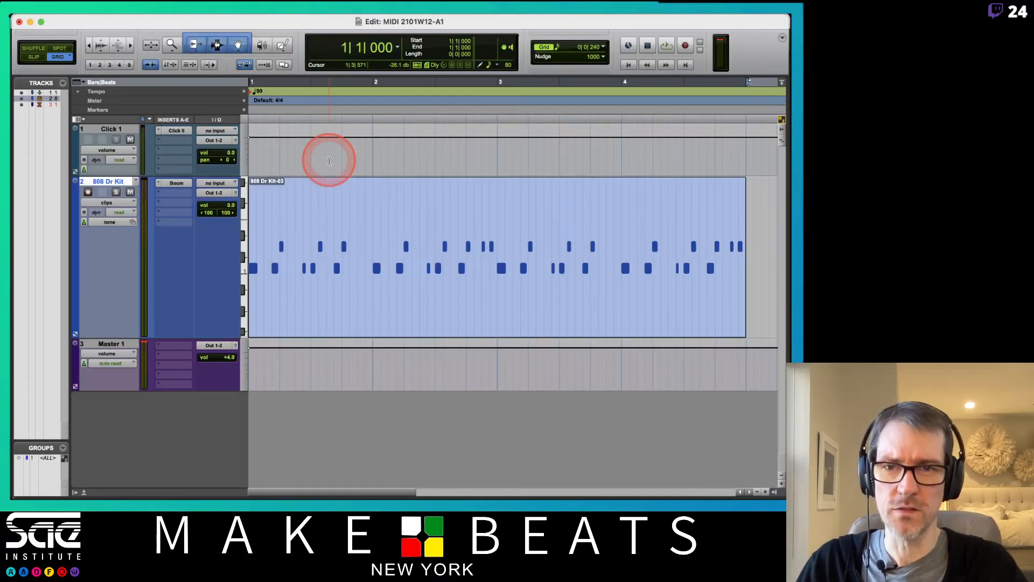
Step: Raise Boom's Closed Hi-Hat level to +8.9 dB and the Open HH level, then close Boom
click(176, 186)
click(415, 169)
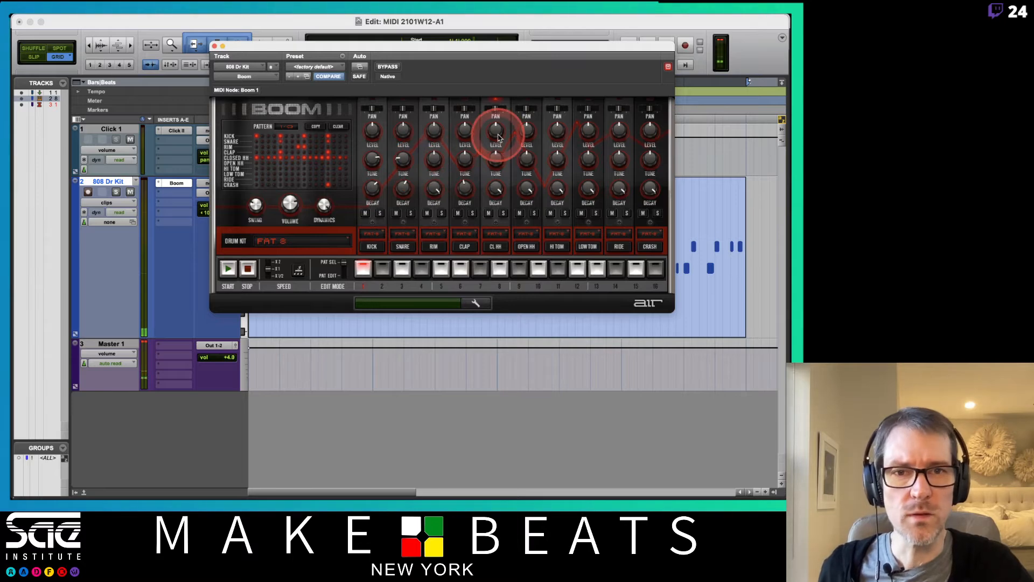
drag(497, 128, 498, 94)
drag(526, 130, 529, 114)
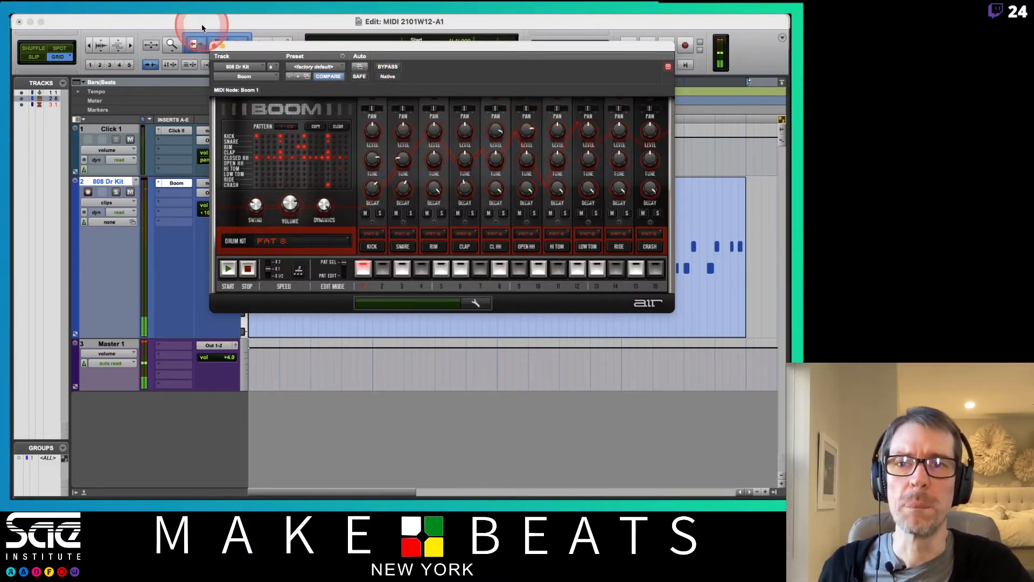
click(214, 47)
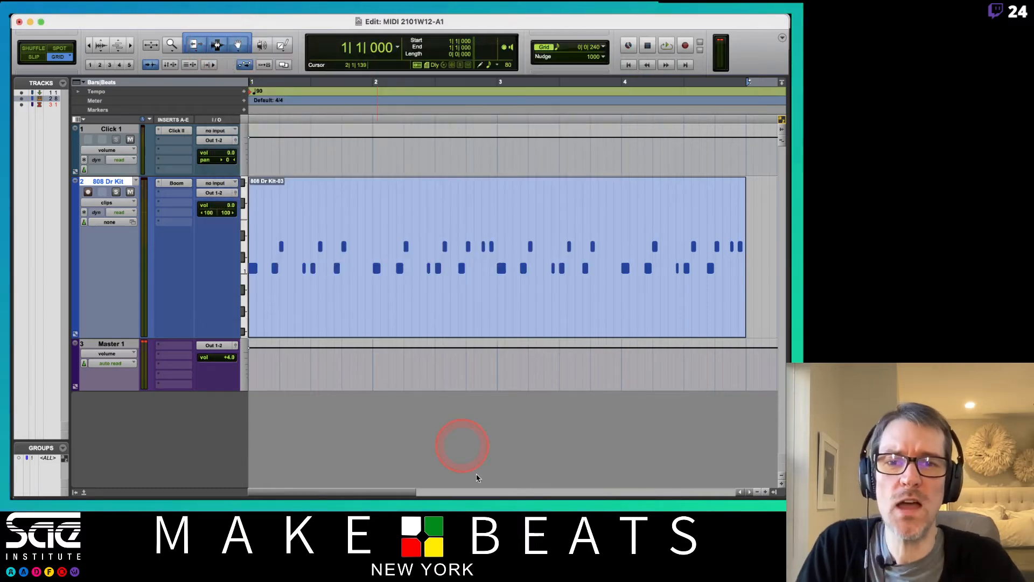
Step: Open the Transport window (Cmd+1) and position it just above the 808 Dr Kit-03 clip
click(444, 306)
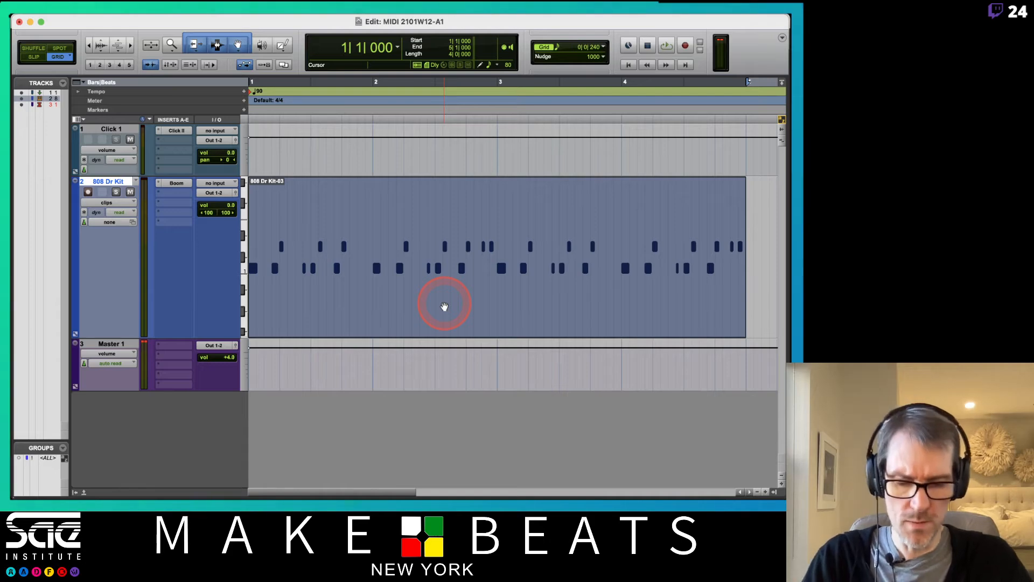
key(super+1)
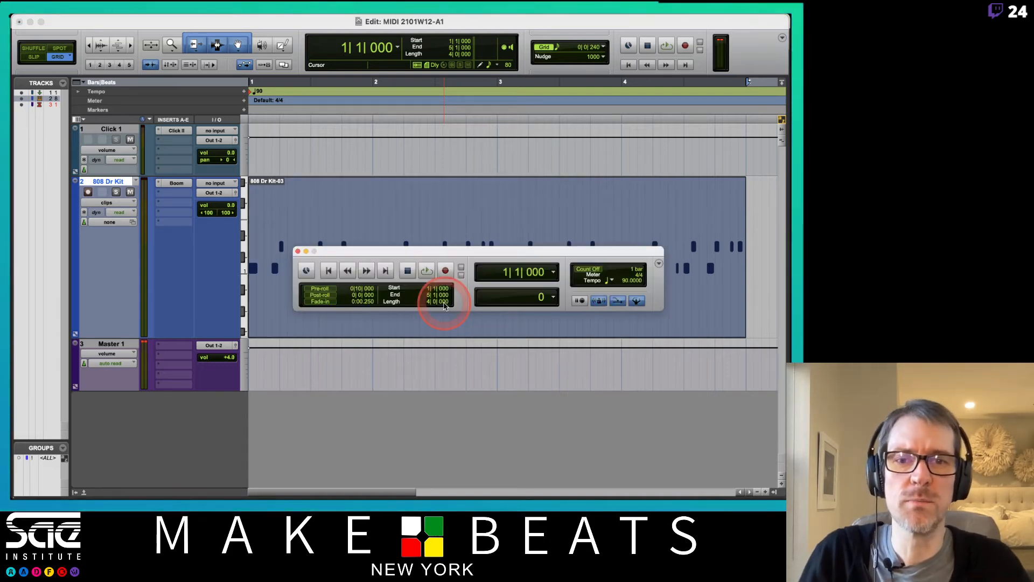
drag(453, 250, 409, 125)
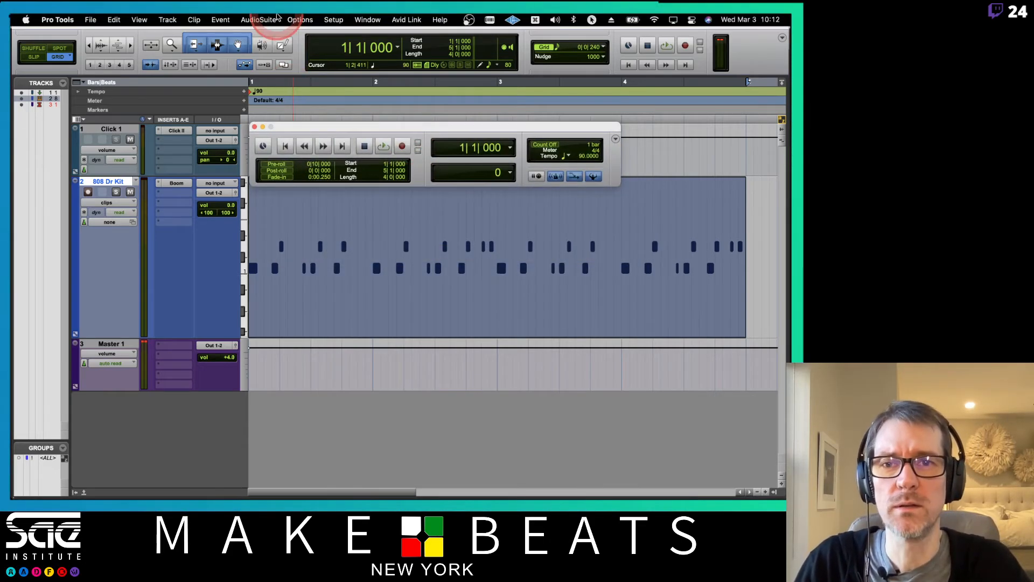
click(368, 19)
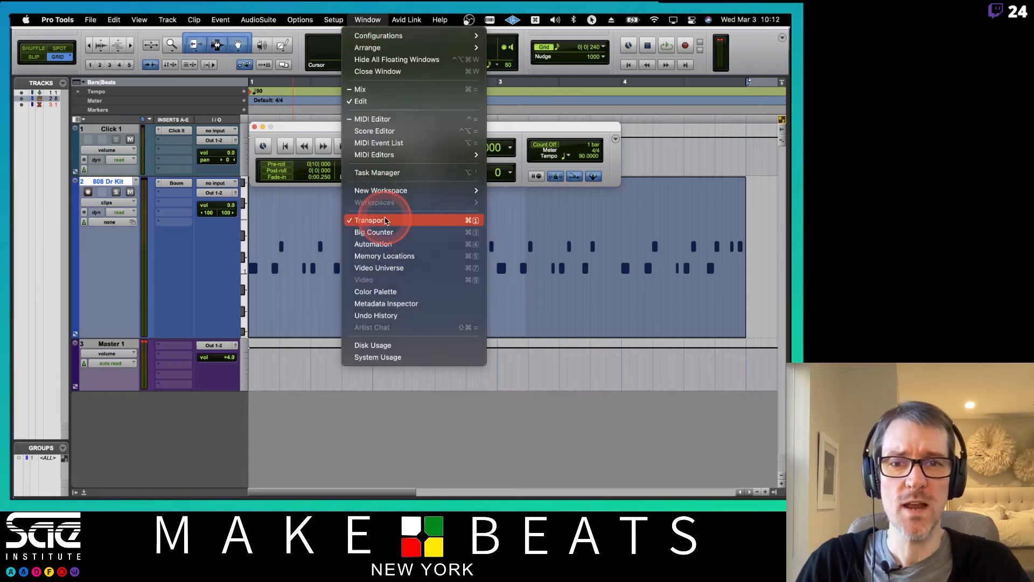
click(572, 128)
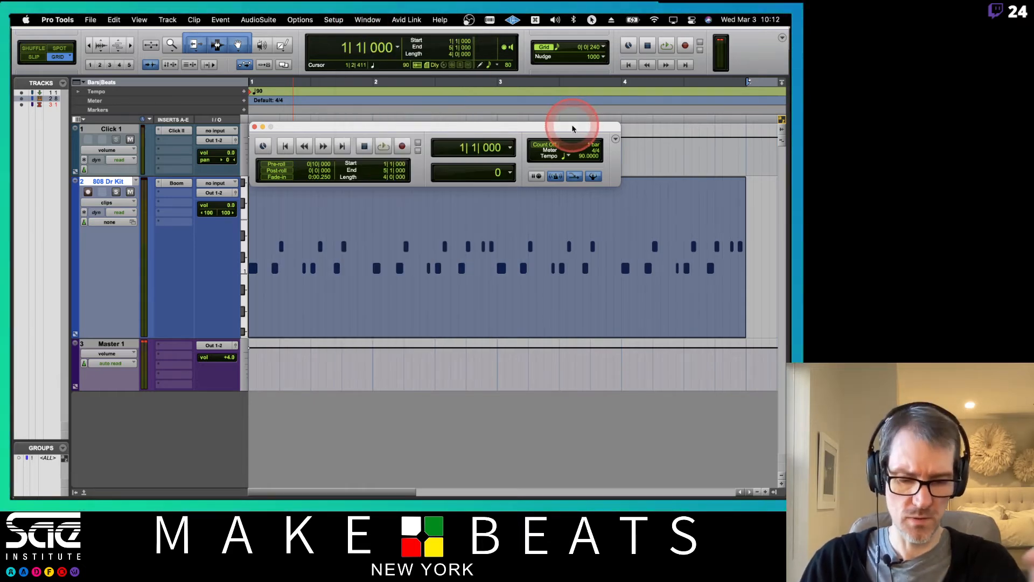
click(525, 157)
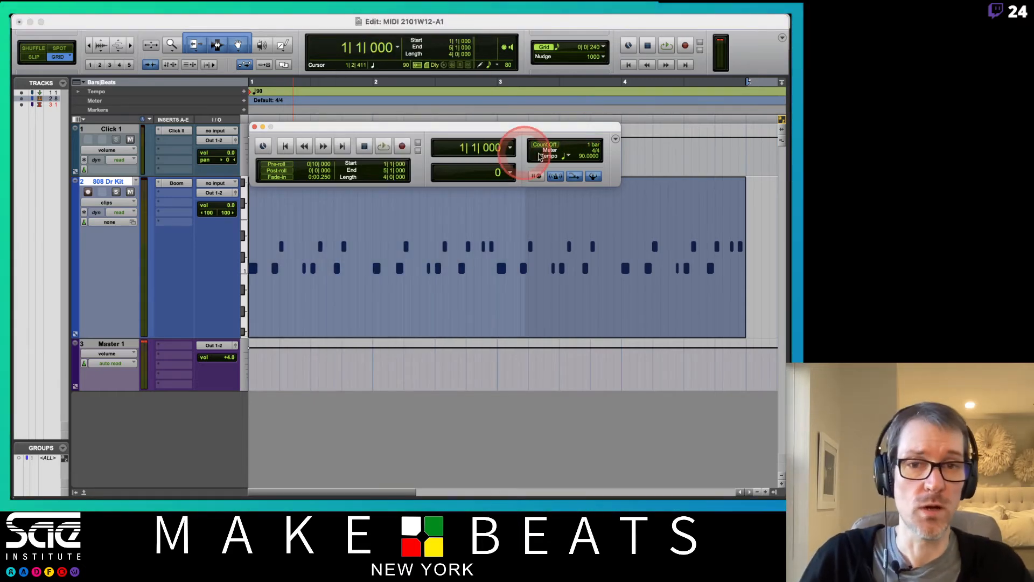
click(558, 178)
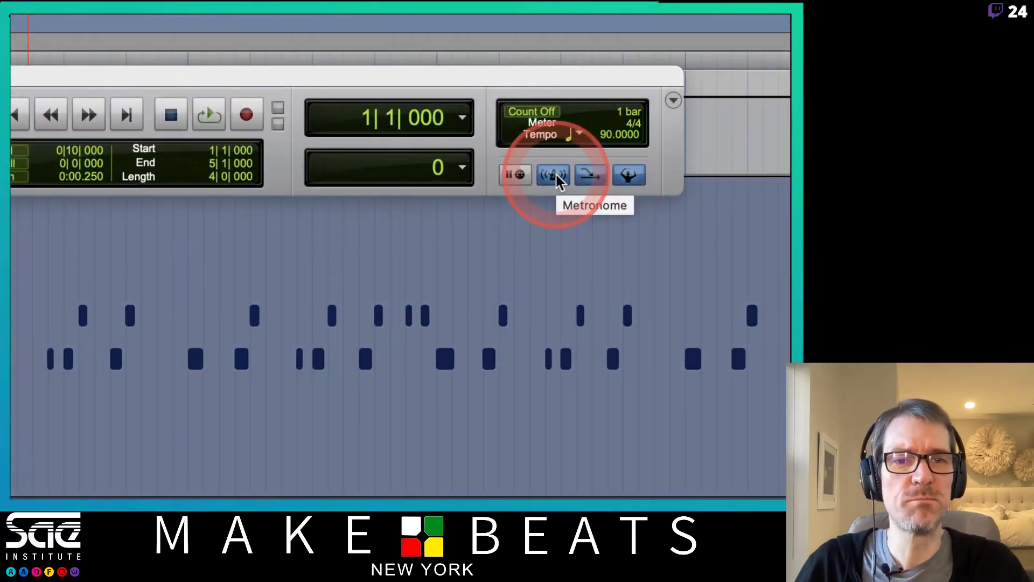
click(574, 178)
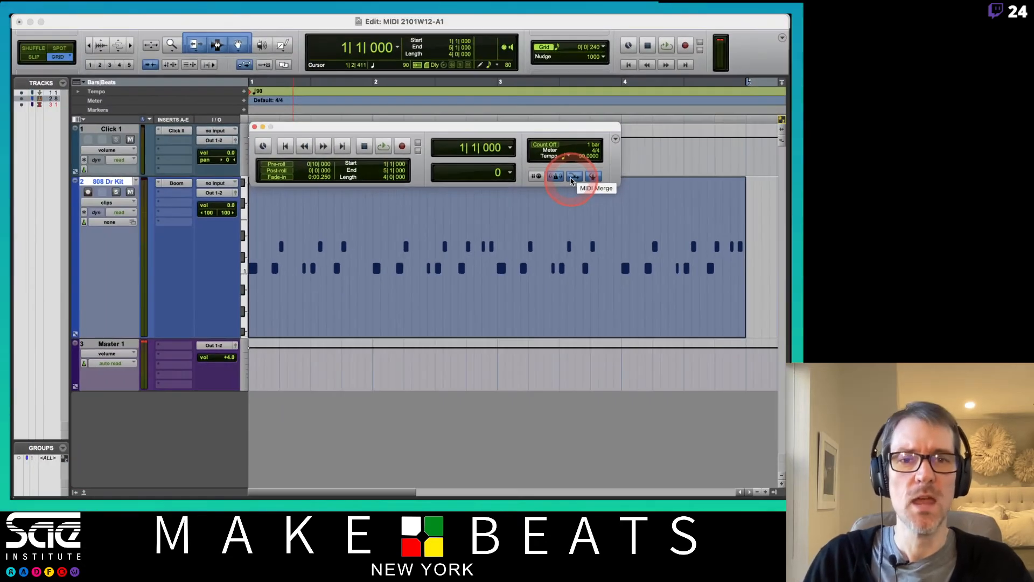
click(170, 111)
drag(330, 127, 370, 105)
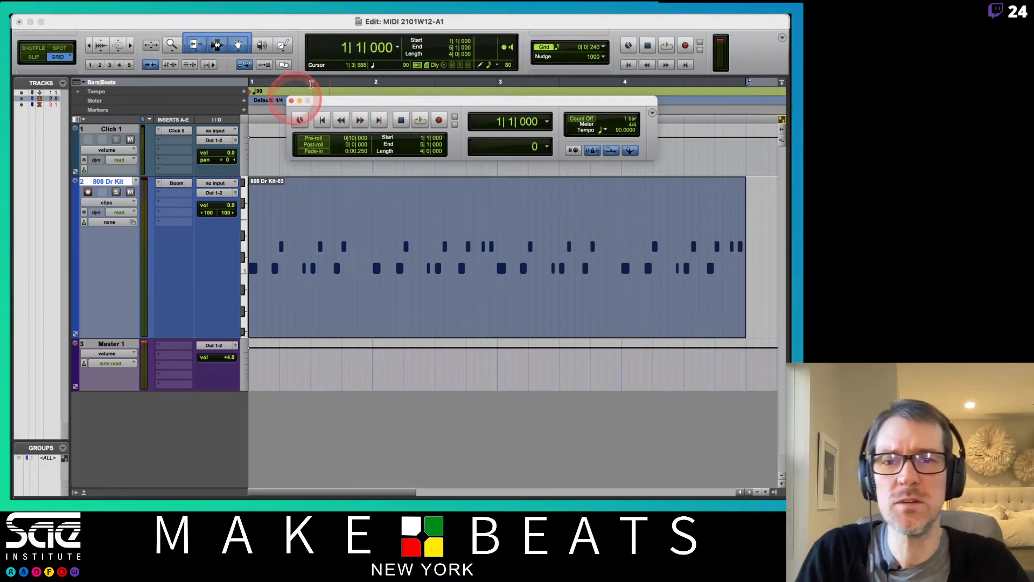
Step: Duplicate the 808 Dr Kit track's playlist as a new playlist named 808 Dr Kit.01
click(273, 190)
click(138, 182)
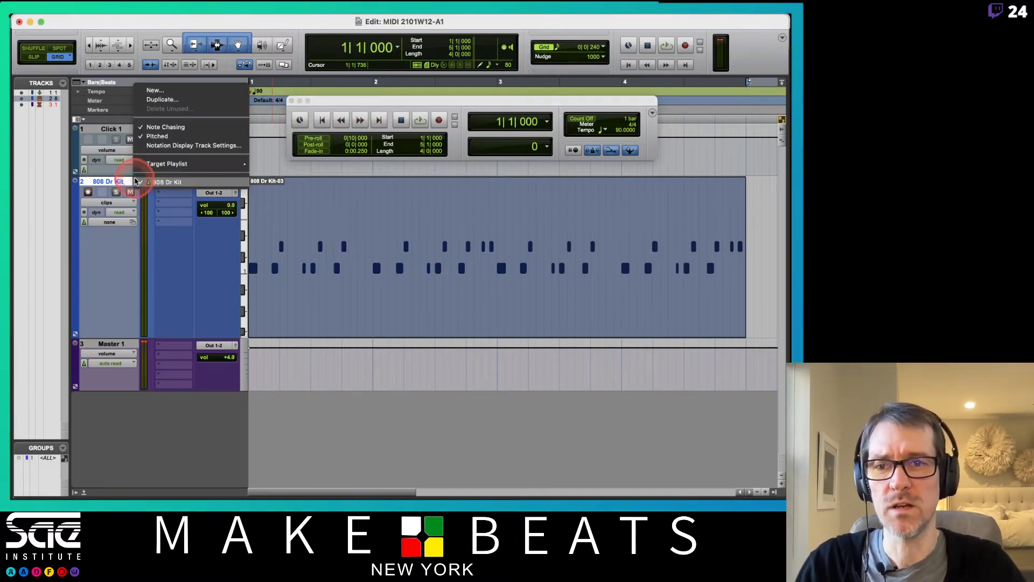
click(164, 99)
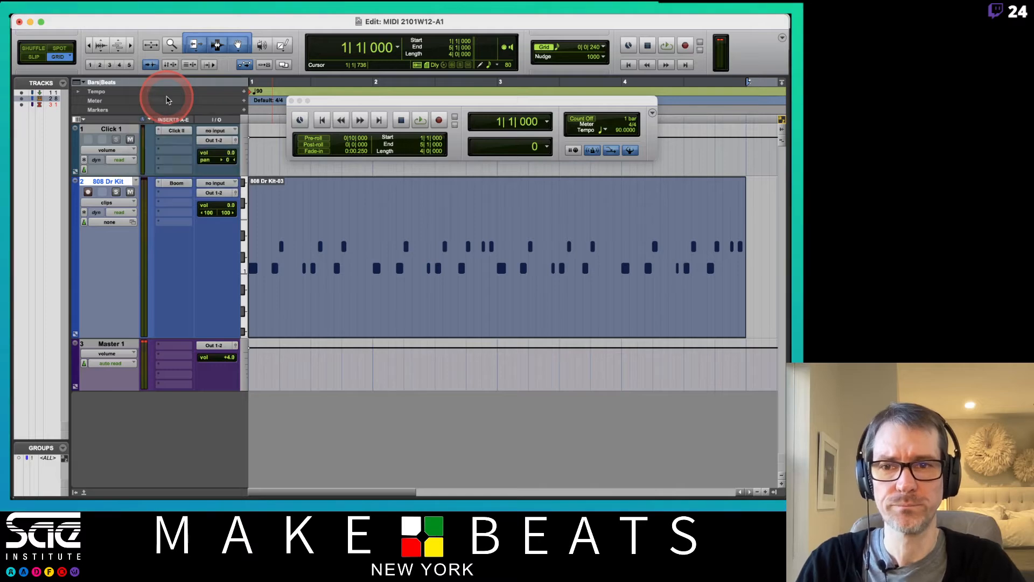
key(Return)
click(196, 212)
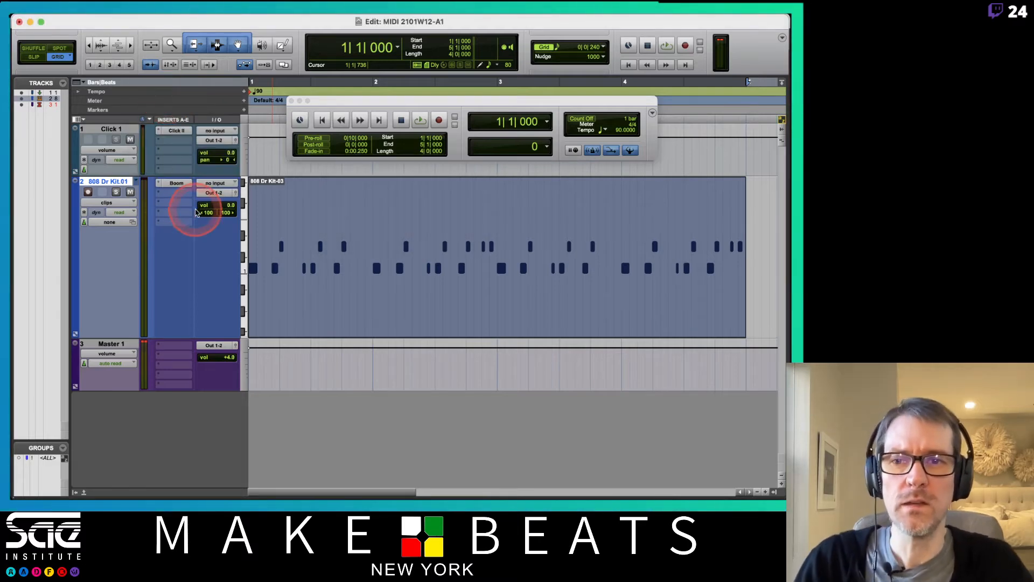
click(134, 182)
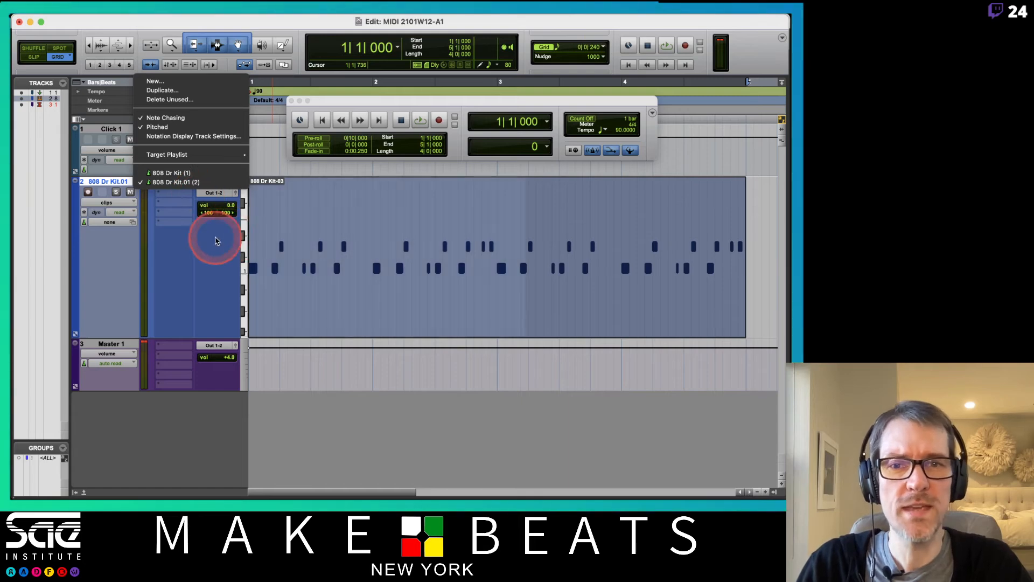
click(215, 239)
Step: Dismiss the no-tracks-armed alert and record-enable the 808 Dr Kit track
click(611, 151)
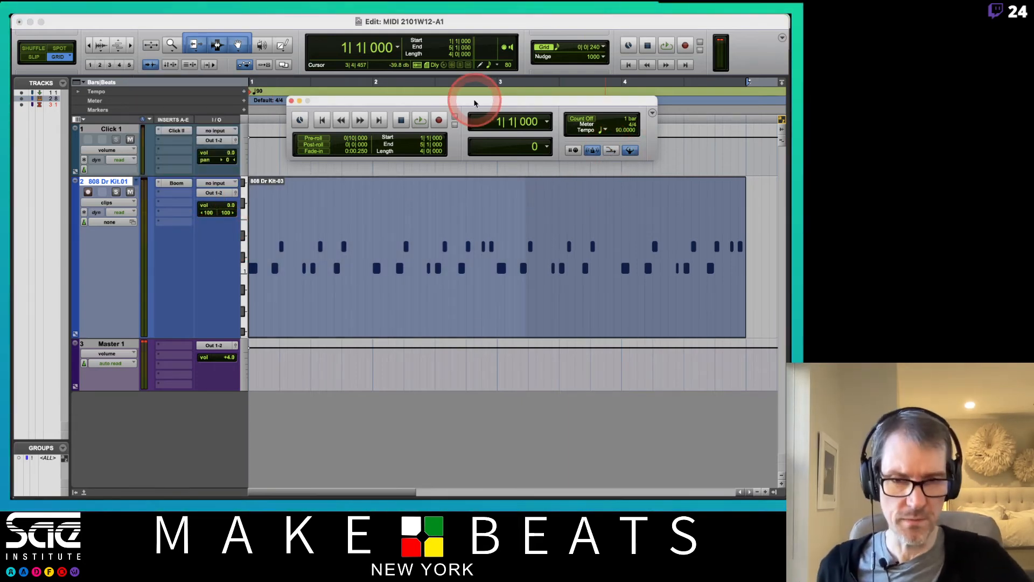
key(super+space)
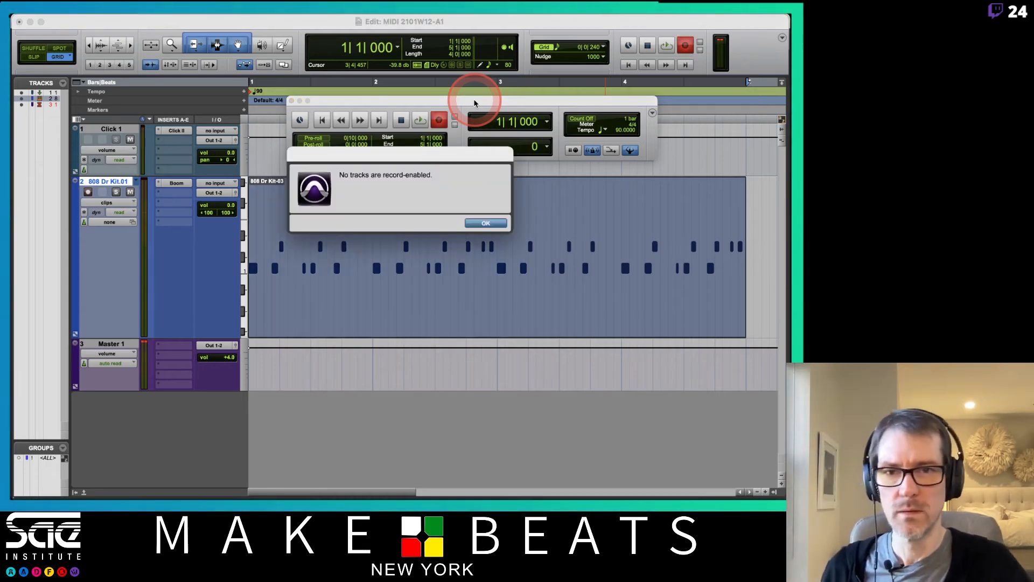
click(490, 243)
click(169, 157)
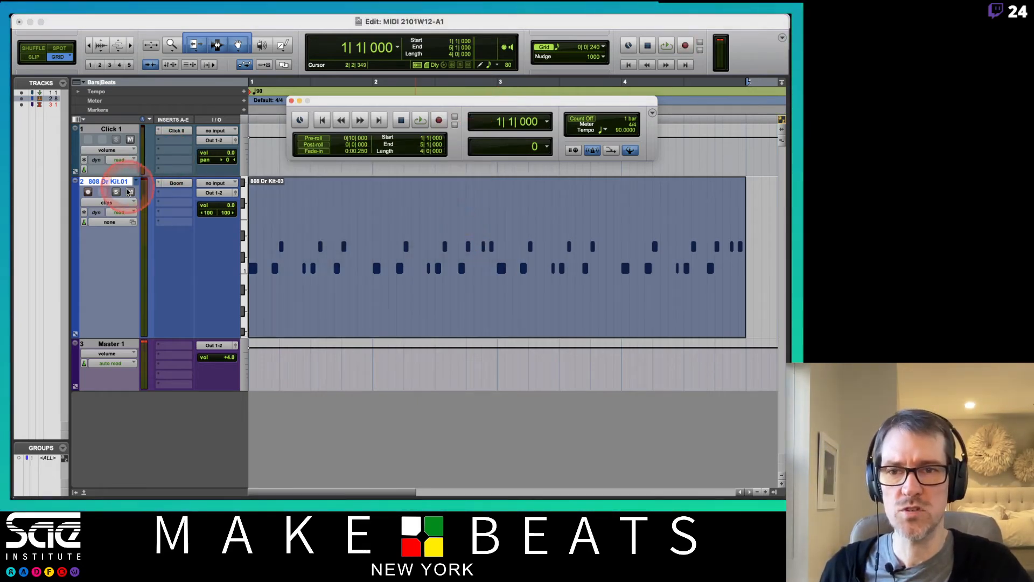
click(88, 192)
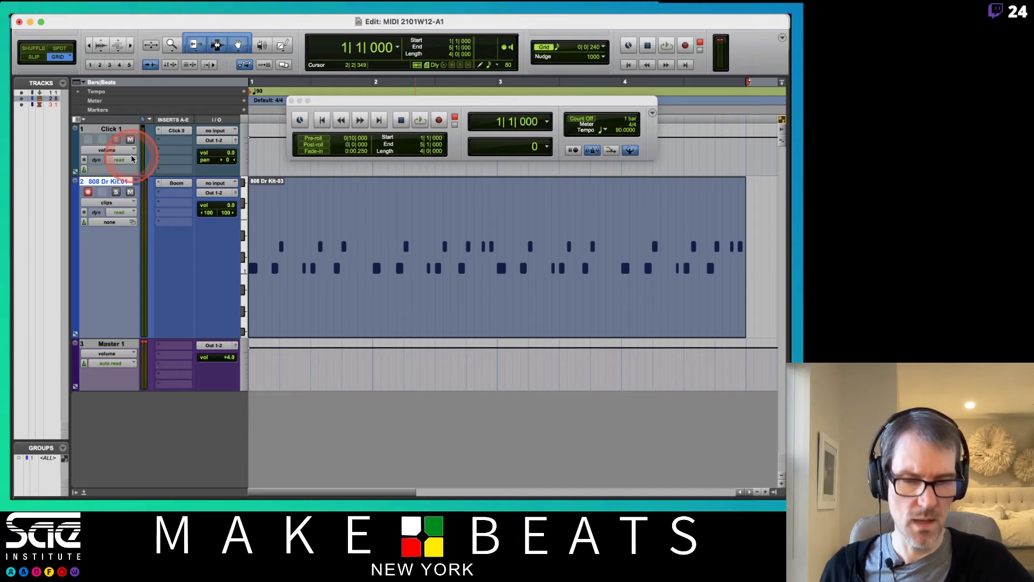
Step: Record a drum take on the 808 Dr Kit.01 playlist, then turn on MIDI Merge
key(super+space)
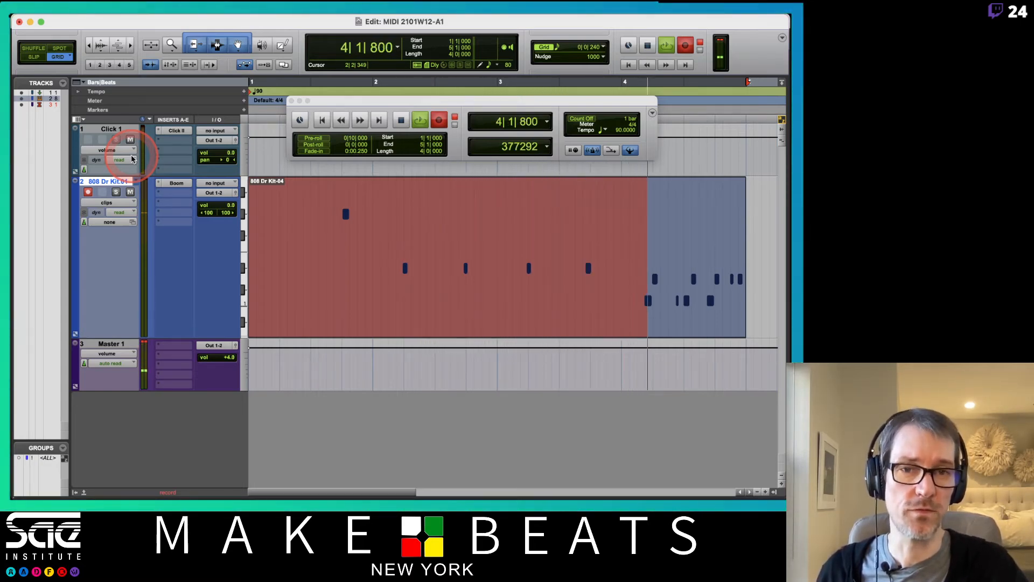
key(space)
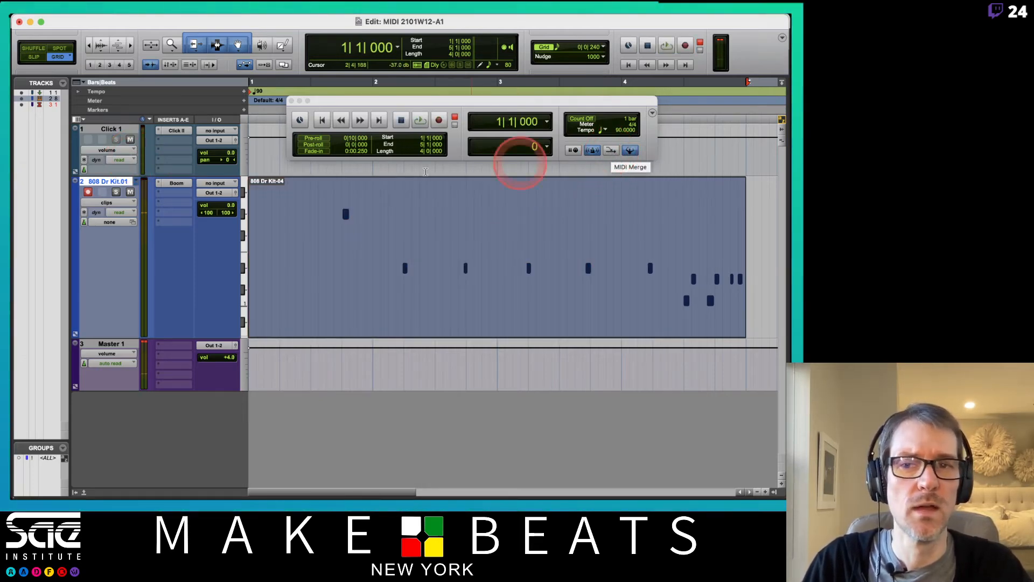
click(613, 152)
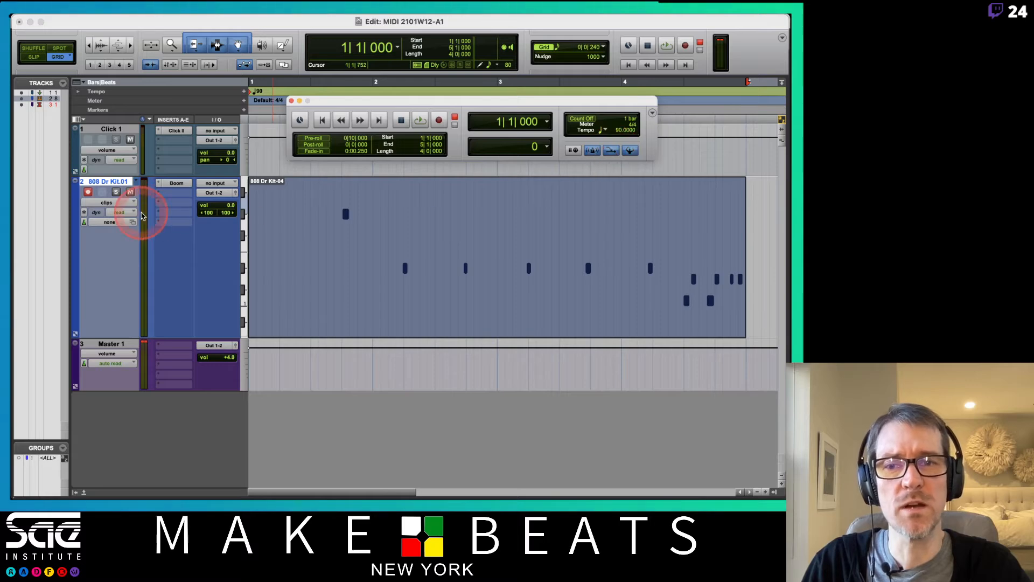
Step: Switch back to the 808 Dr Kit playlist and start recording an overdub
click(139, 183)
click(162, 176)
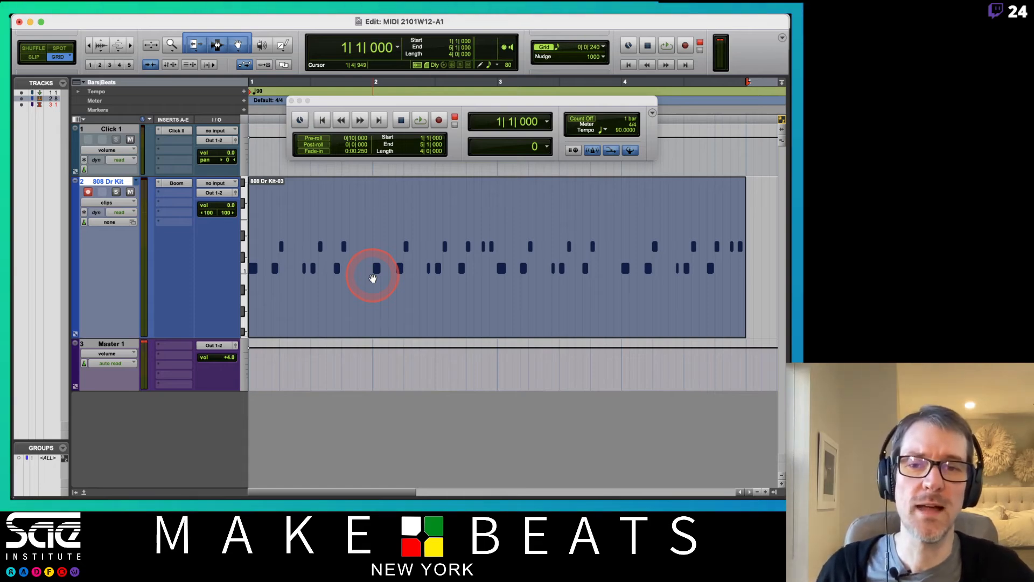
key(super+space)
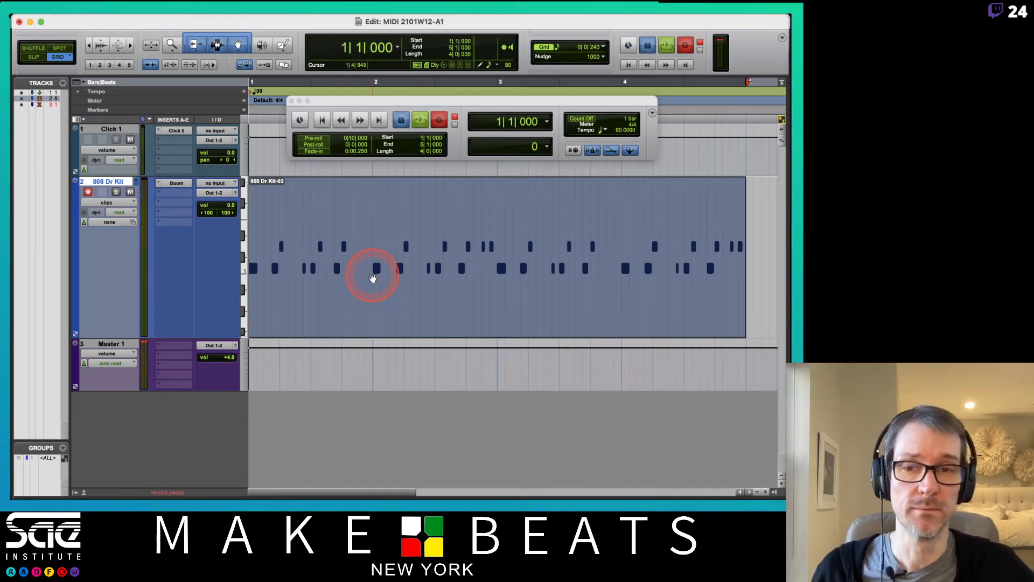
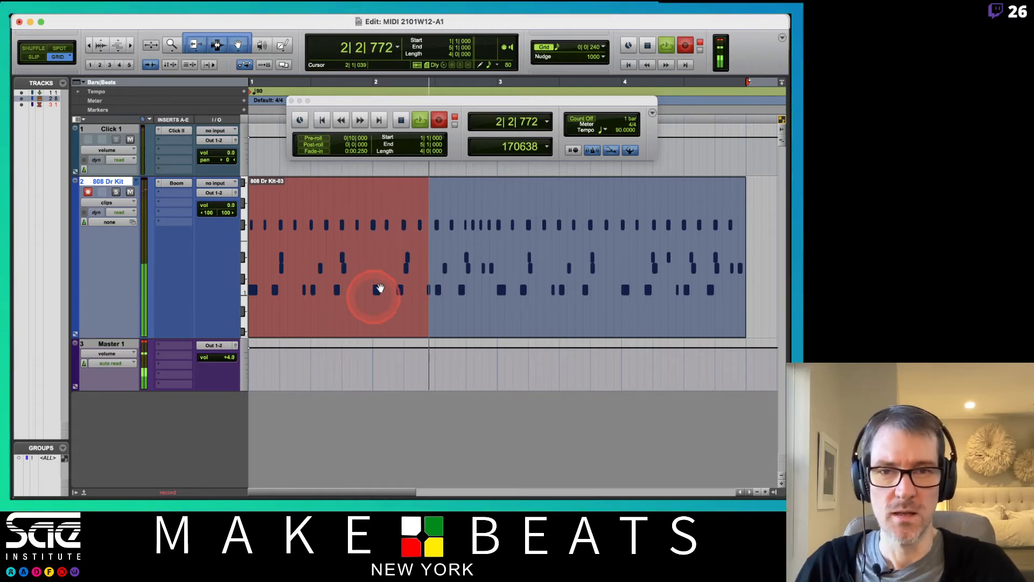
Step: Stop recording the 808 drum pattern and open the Quantize settings with Option+0
key(super+space)
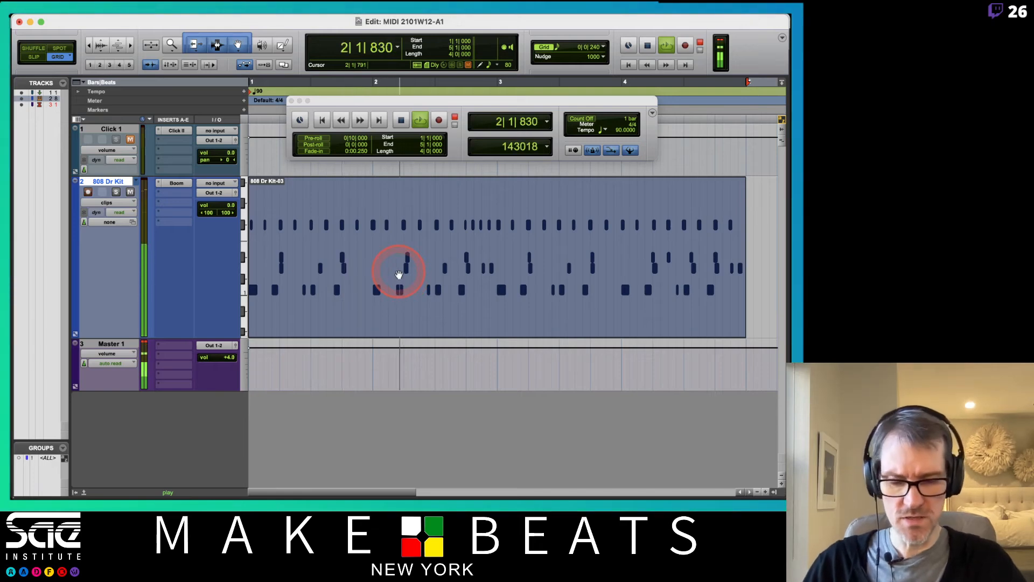
key(alt+0)
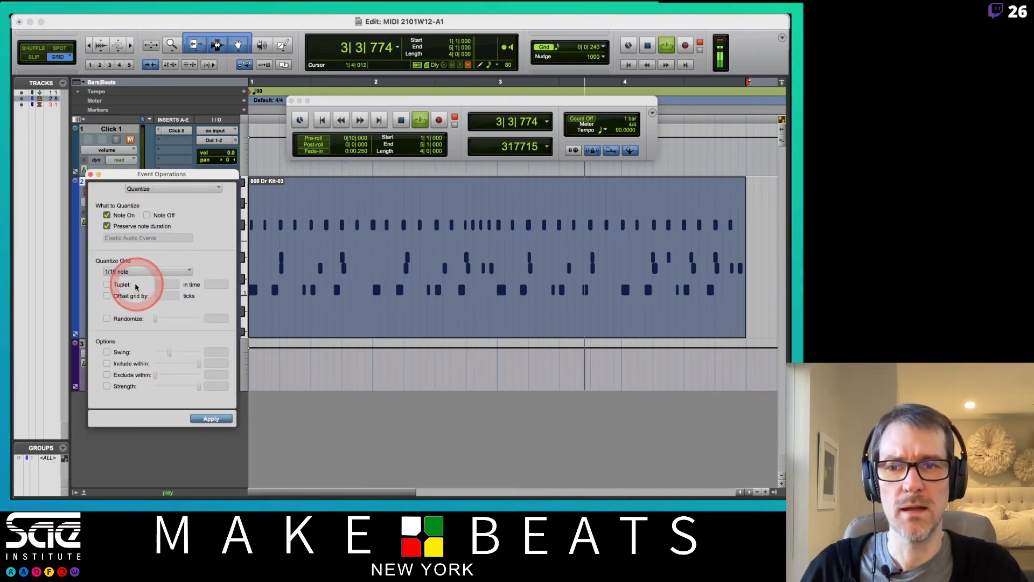
Step: Apply the 1/16-note quantize to the 808 Dr Kit notes and set the edit point inside the clip
click(219, 422)
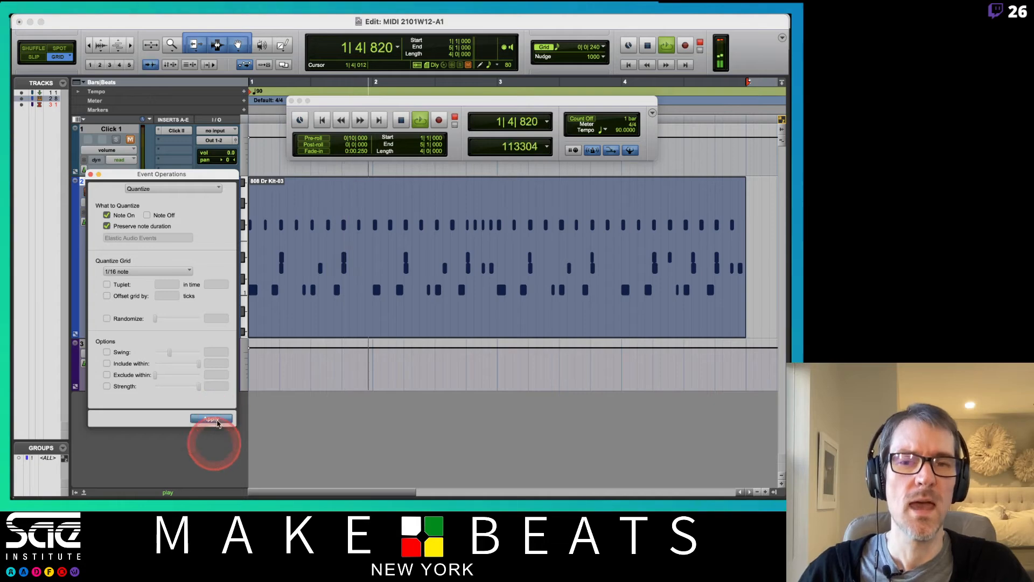
click(541, 195)
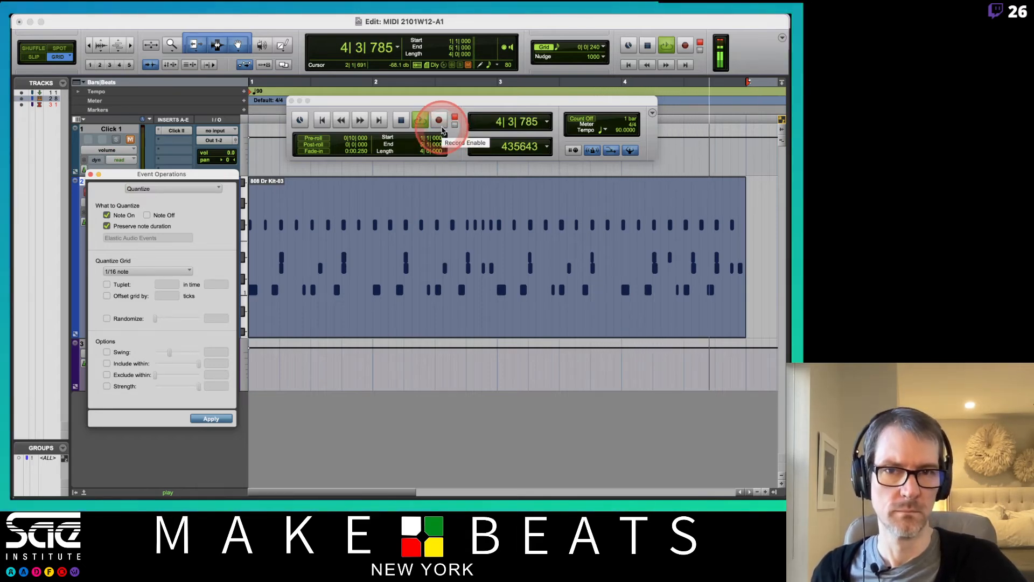
Step: Loop-record a higher row of drum notes, then quantize the new pass to 1/16
click(440, 125)
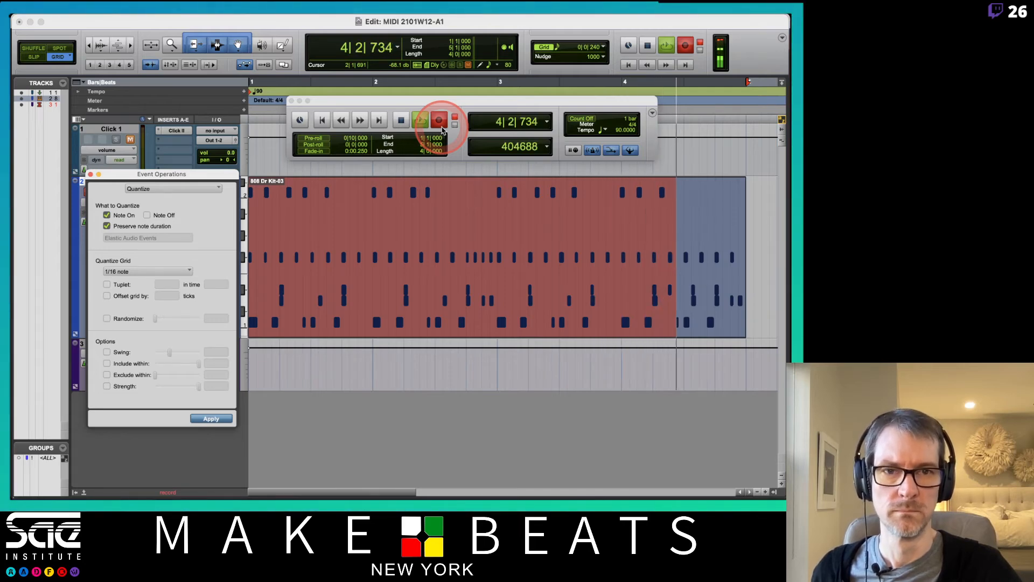
click(441, 127)
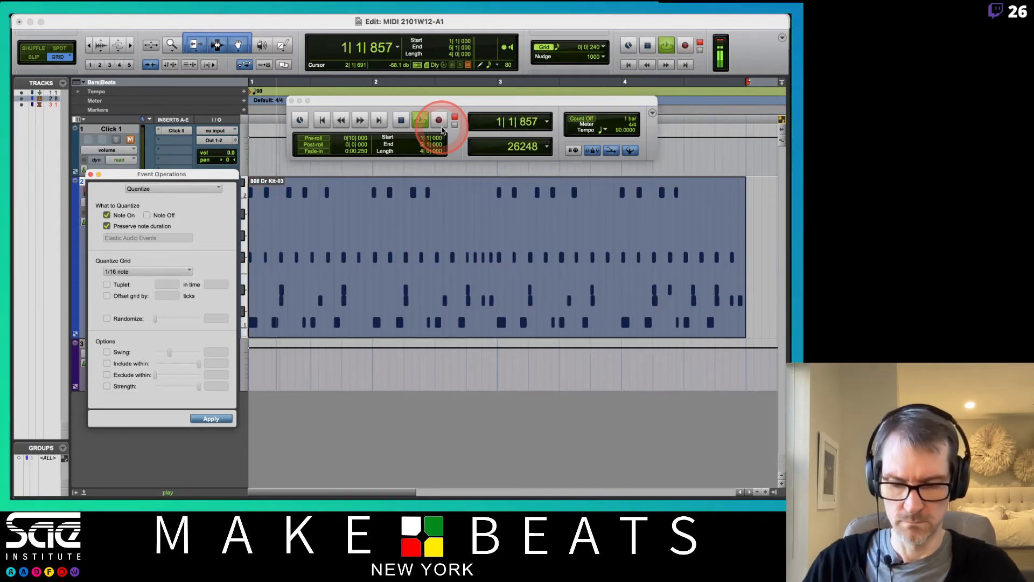
click(221, 420)
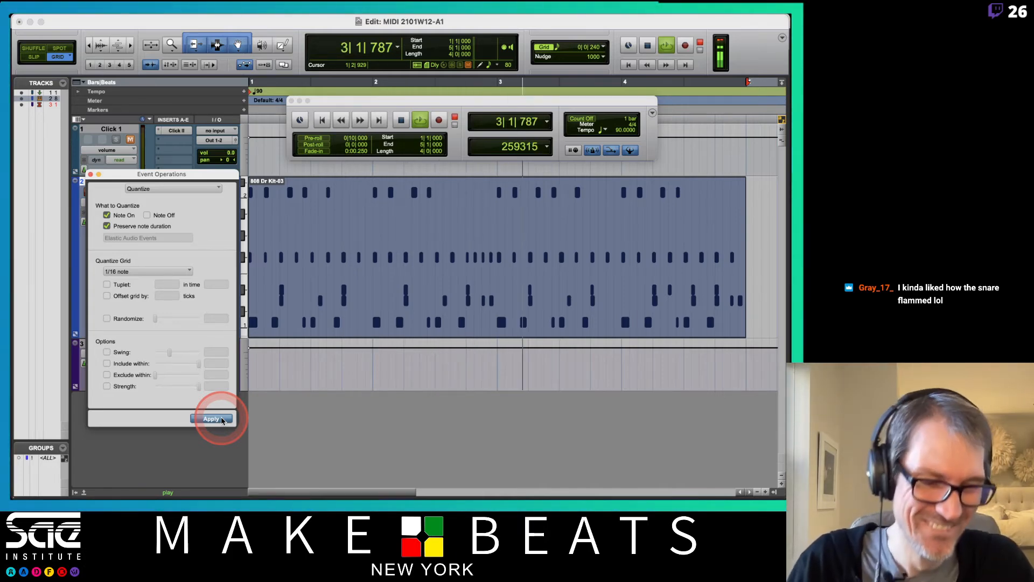
Step: Play back the quantized pattern and move the Event Operations window to the screen bottom
key(space)
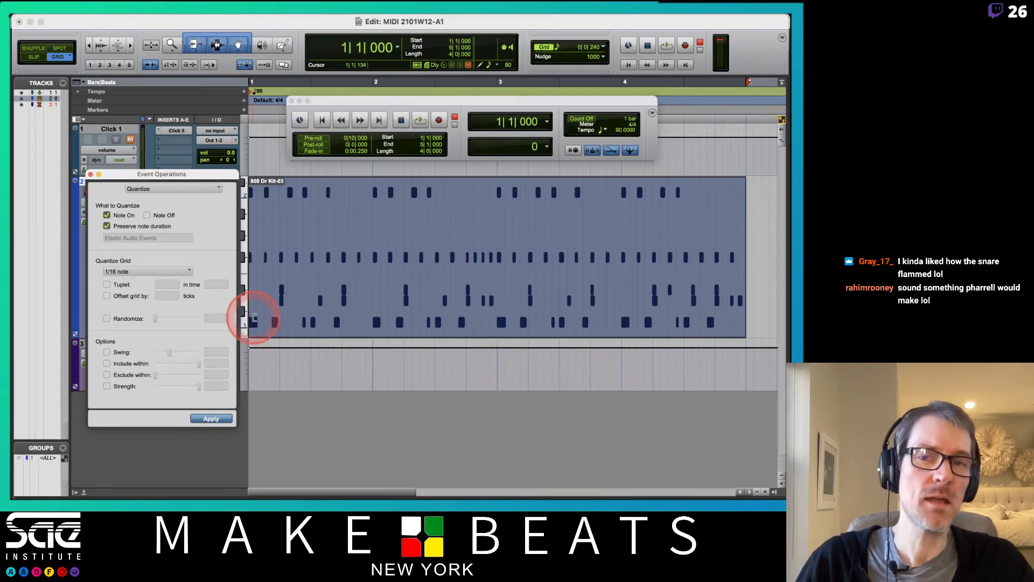
scroll(254, 318, down, 2)
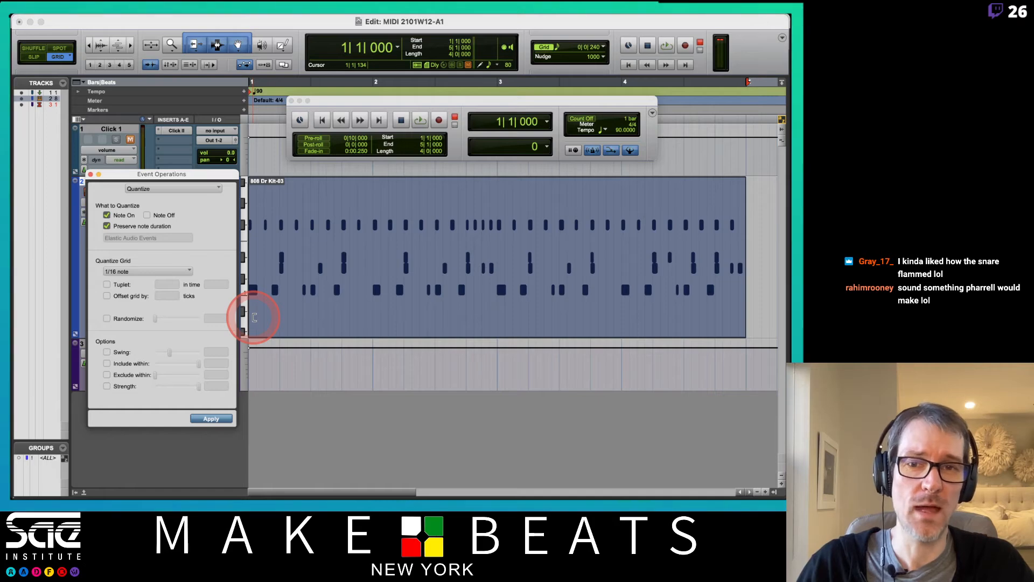
key(space)
key(space)
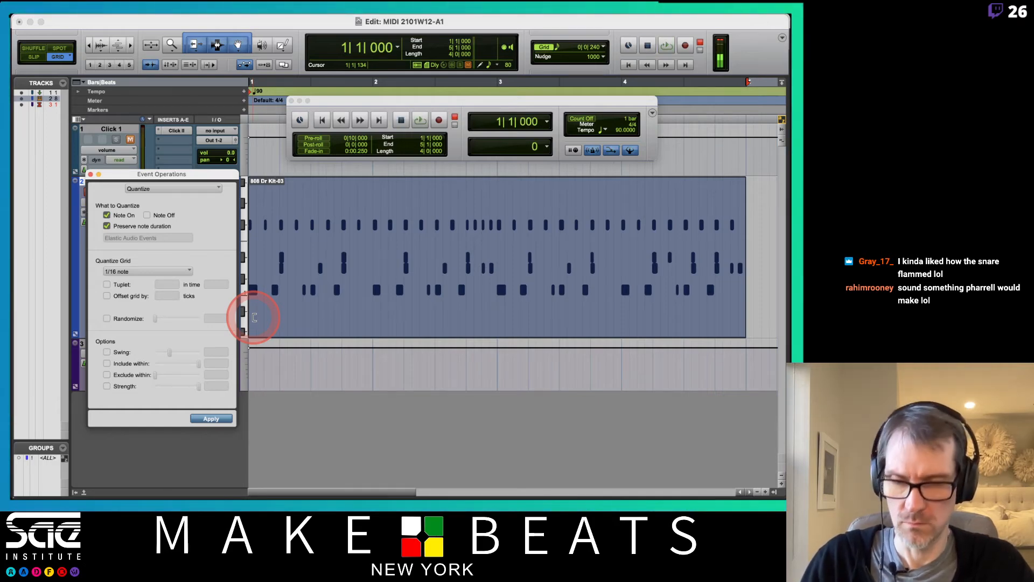
key(space)
key(space)
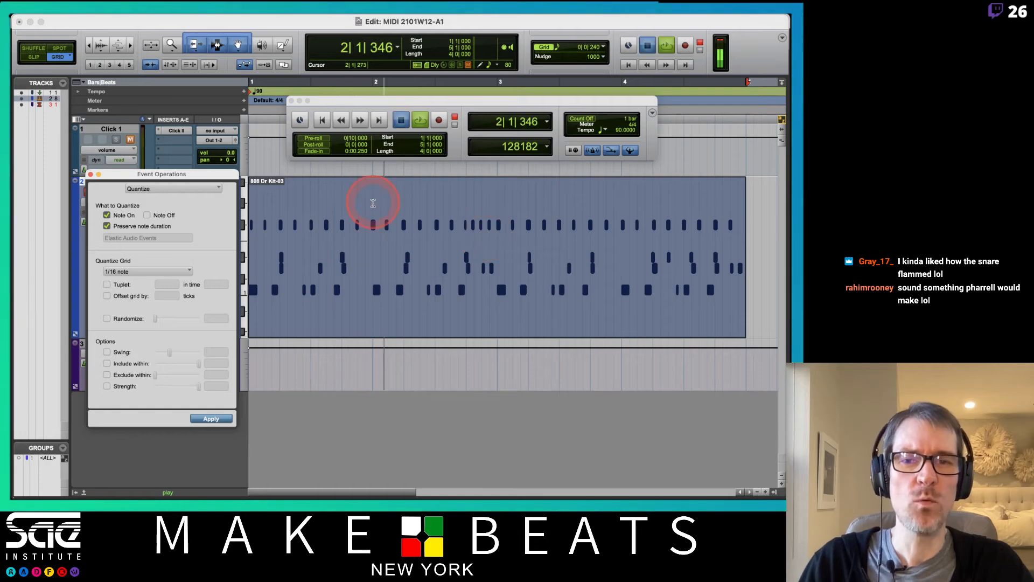
key(space)
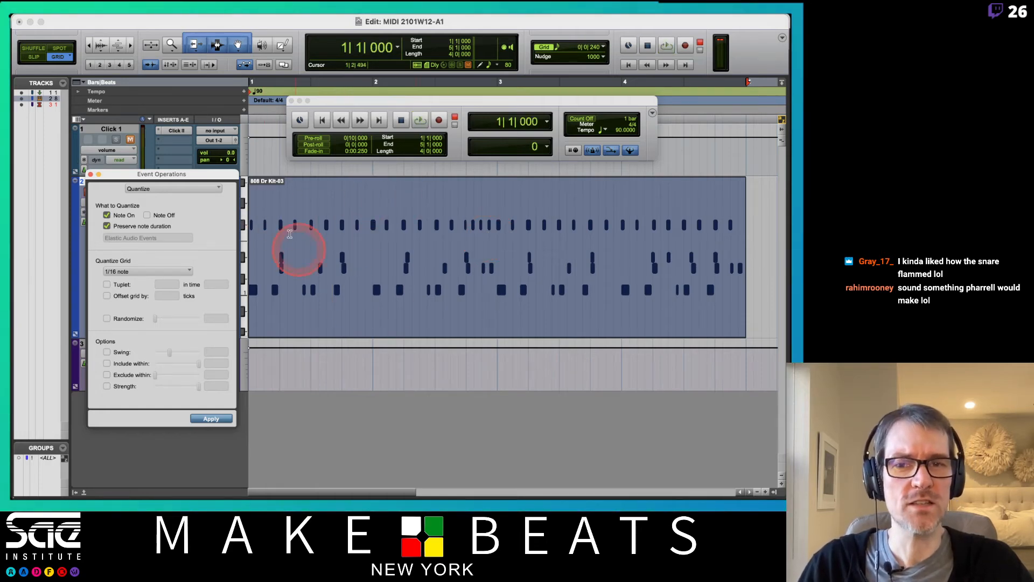
drag(190, 174, 250, 395)
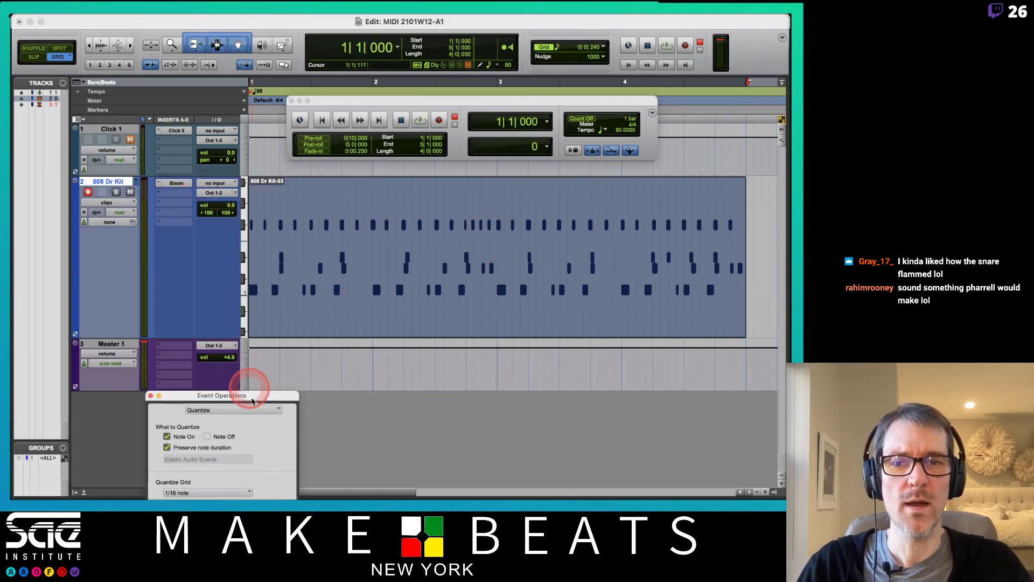
Step: Open the drum clip in the MIDI Editor, quantize the top row's notes to 1/16, and audition it
double_click(283, 321)
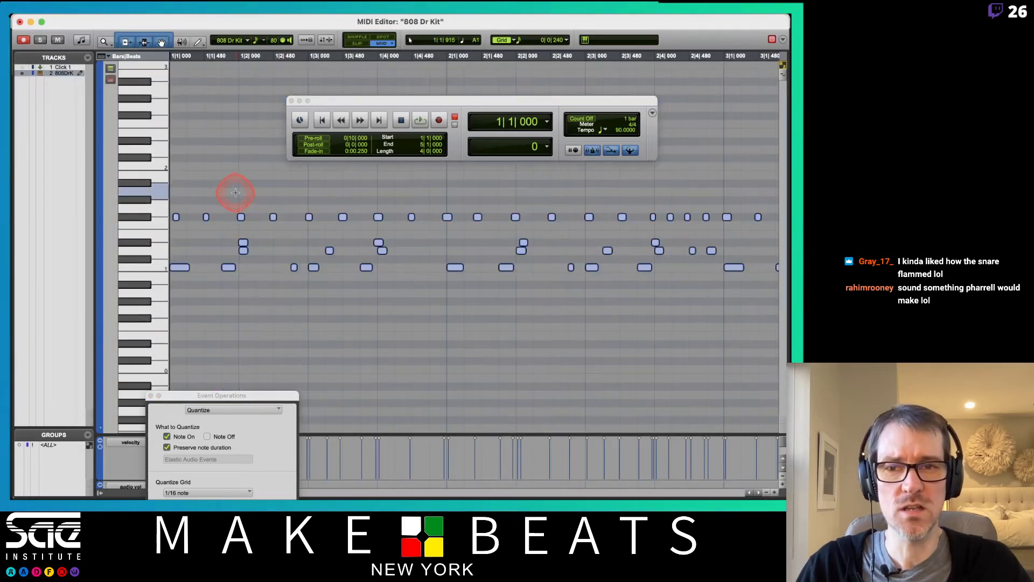
click(127, 215)
click(132, 216)
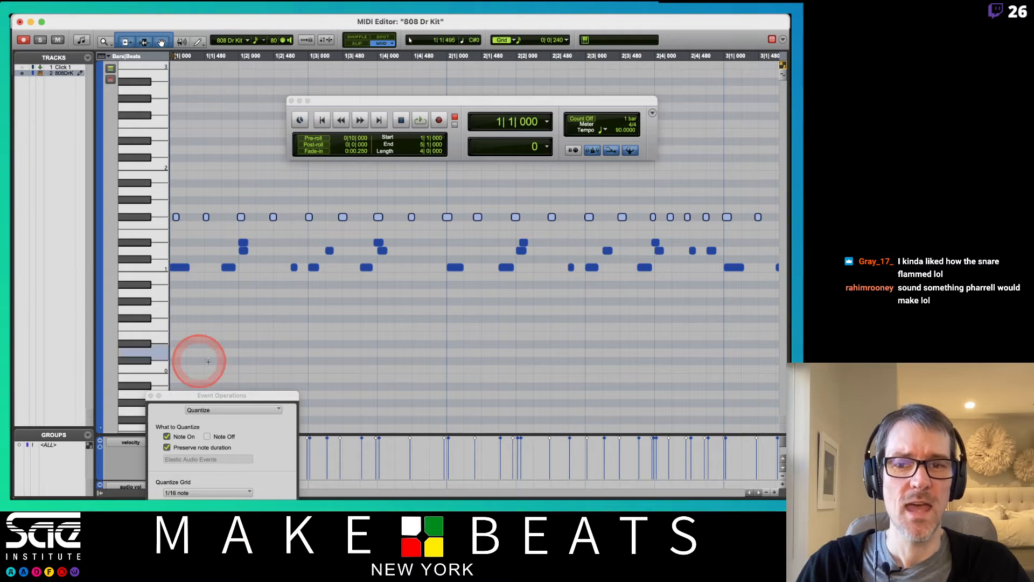
drag(230, 398, 81, 180)
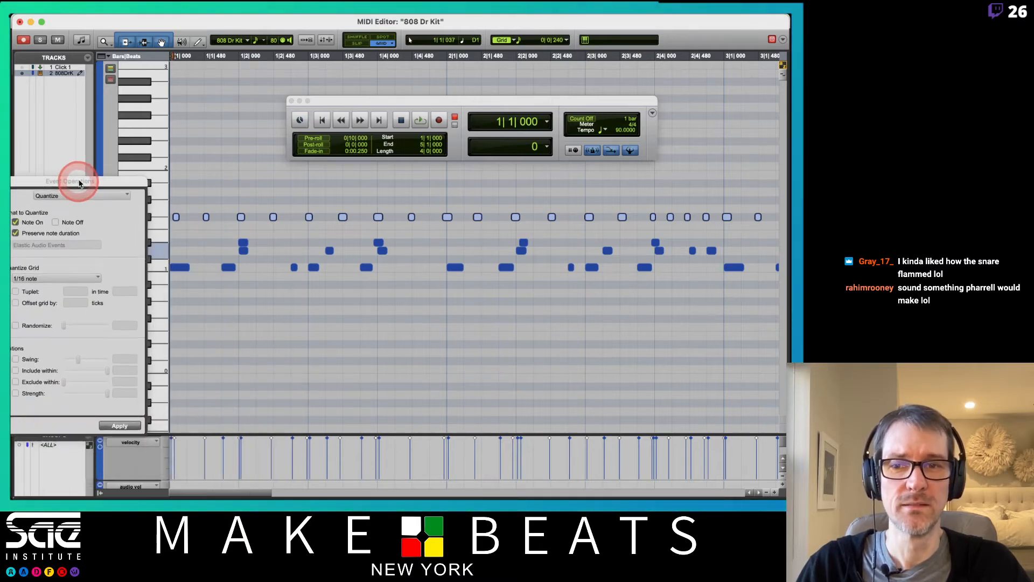
click(121, 423)
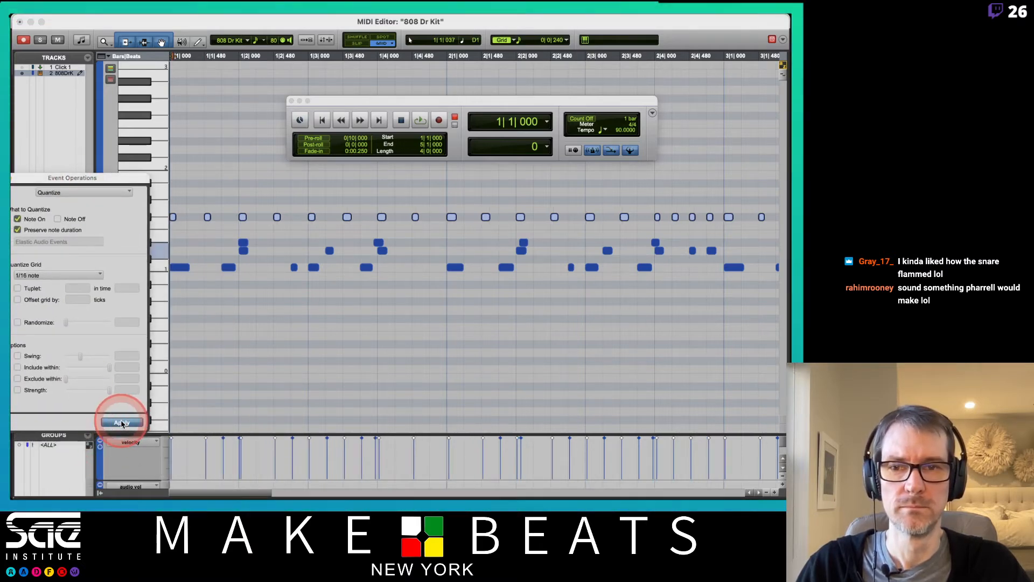
key(space)
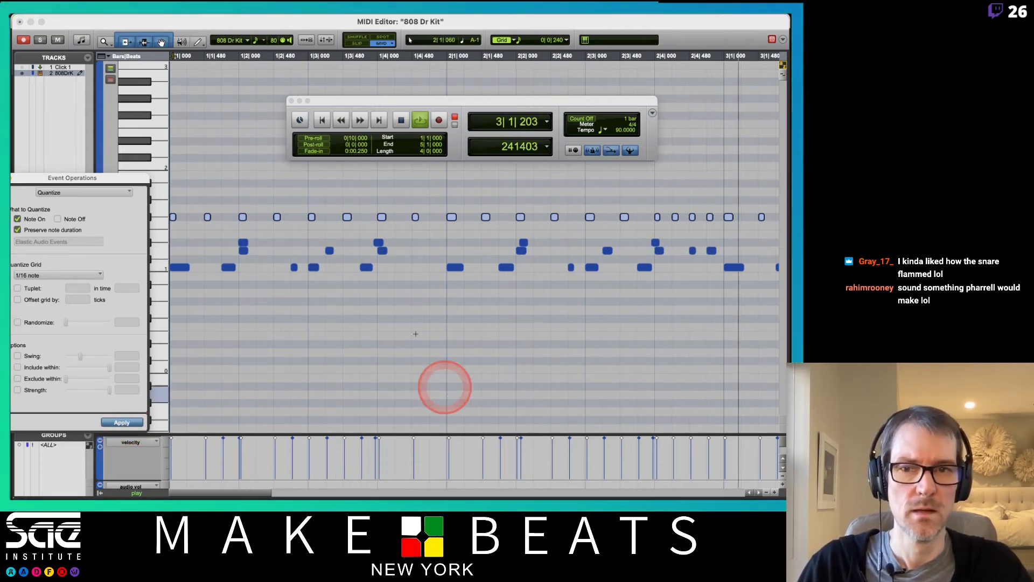
key(space)
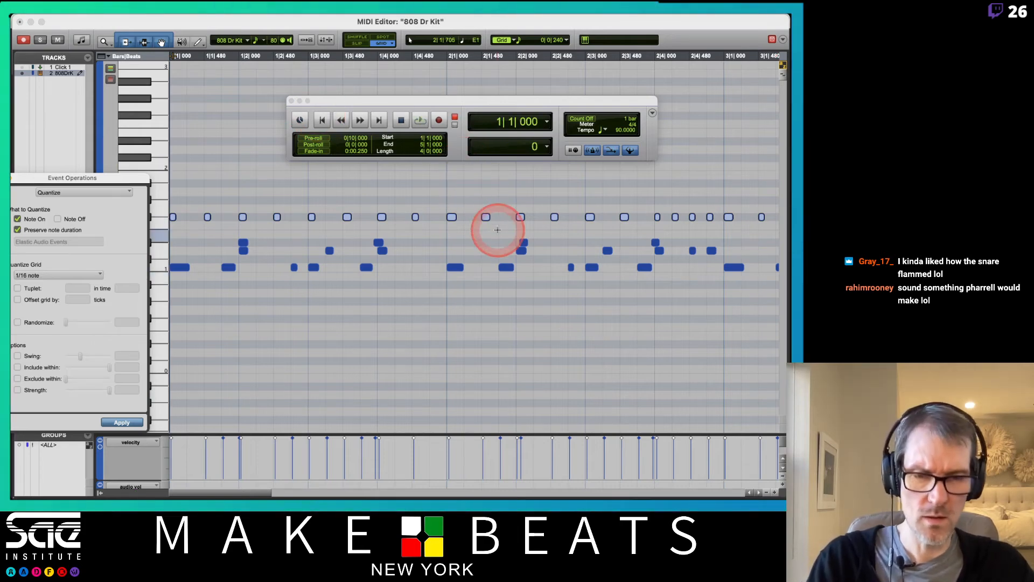
Step: Zoom out to bars 1–5 and select all notes in the second drum row
key(r)
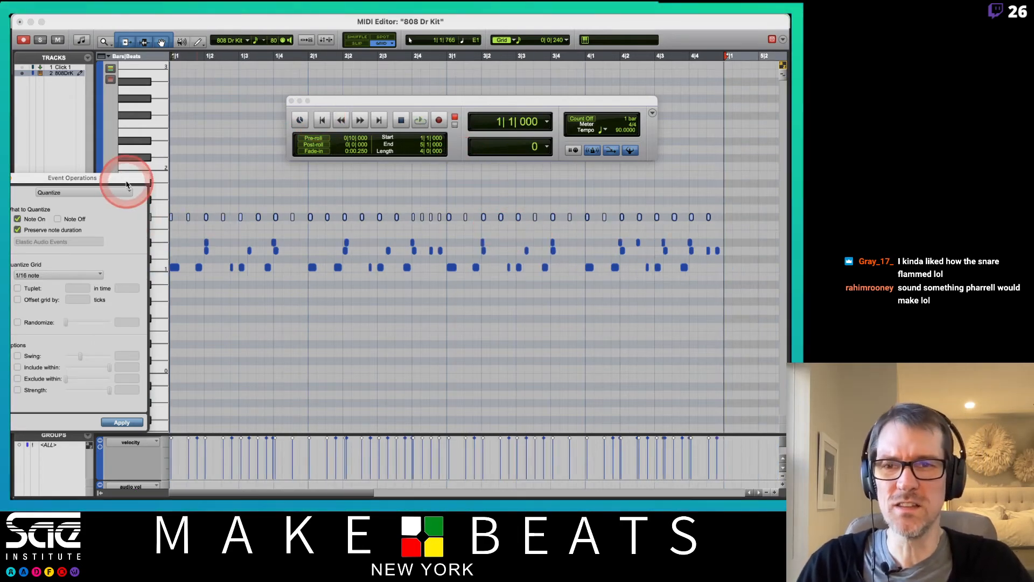
drag(126, 184, 363, 301)
click(140, 241)
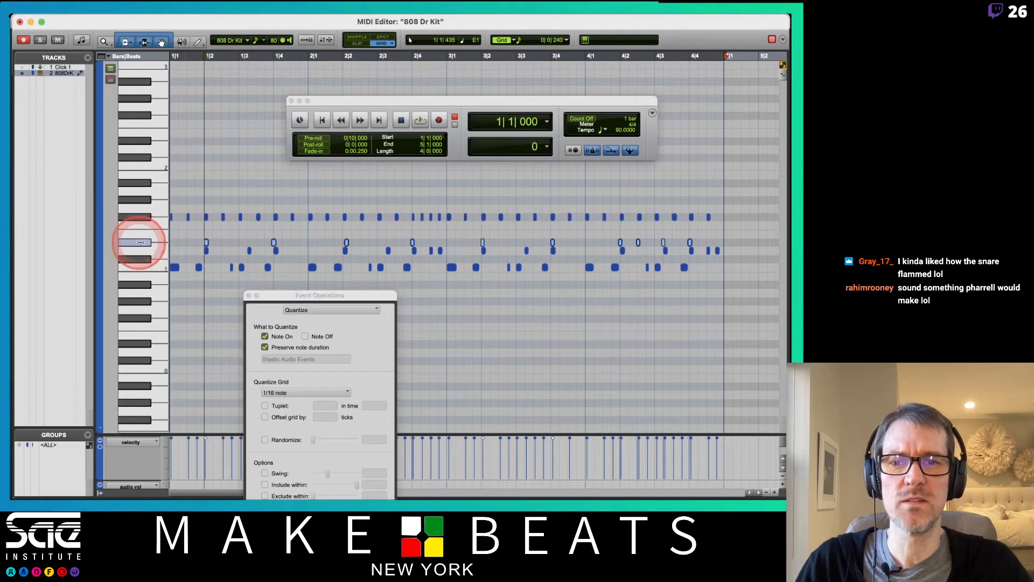
drag(290, 296, 91, 138)
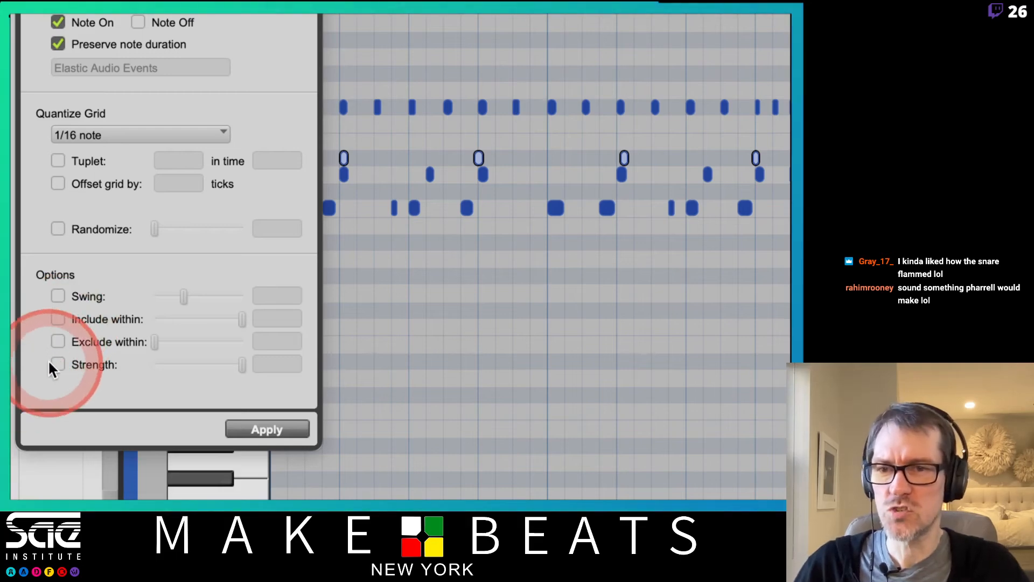
Step: Enable quantize Strength at 49% and apply the partial 1/16 quantize to the selected notes
click(54, 364)
drag(224, 373, 199, 366)
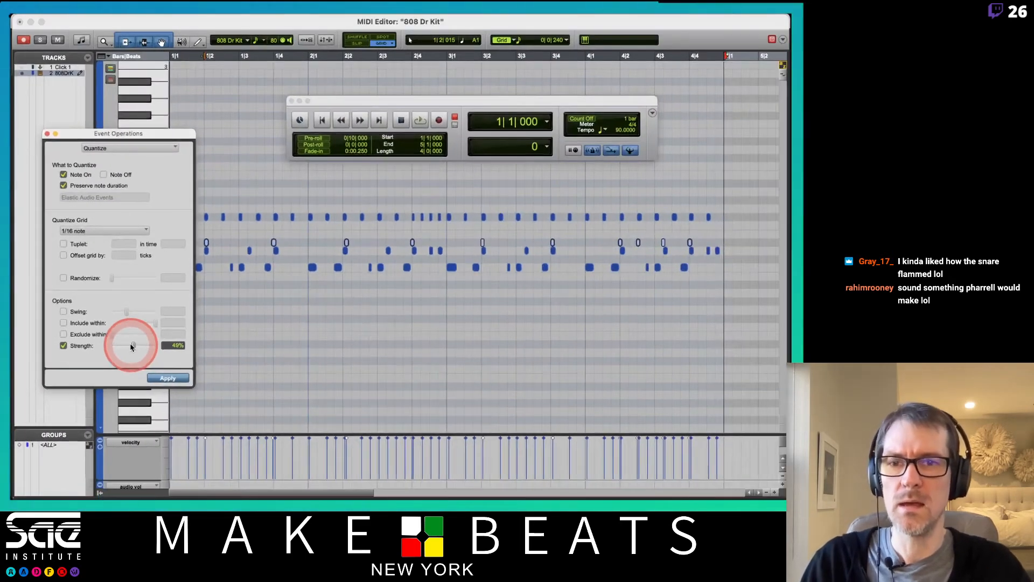
click(165, 379)
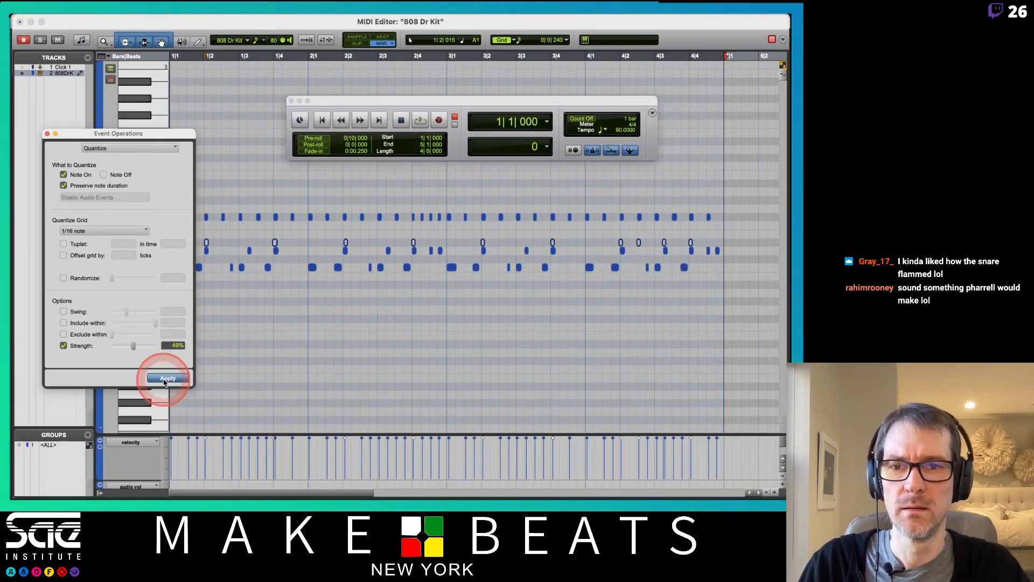
drag(172, 133, 119, 148)
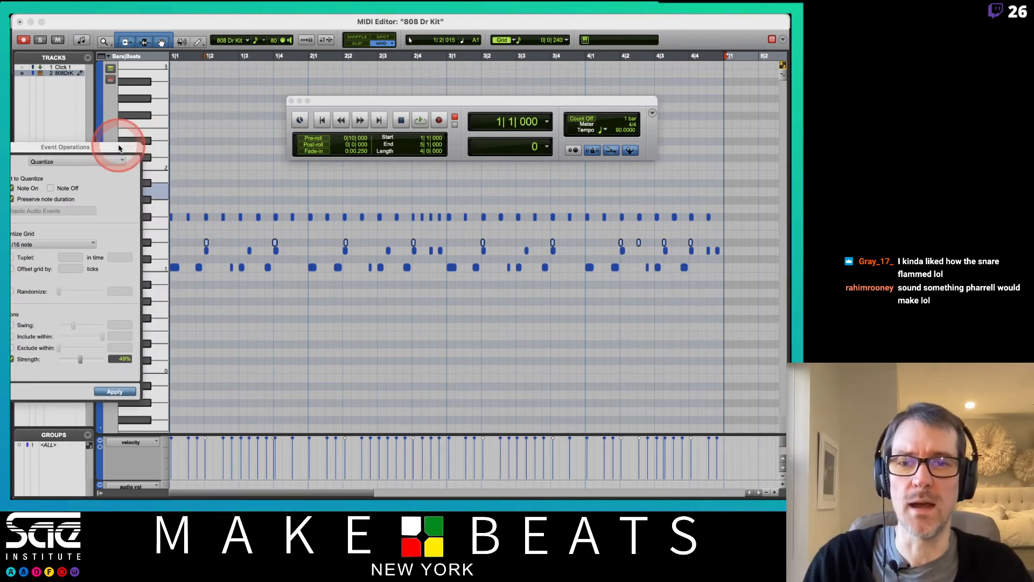
click(114, 391)
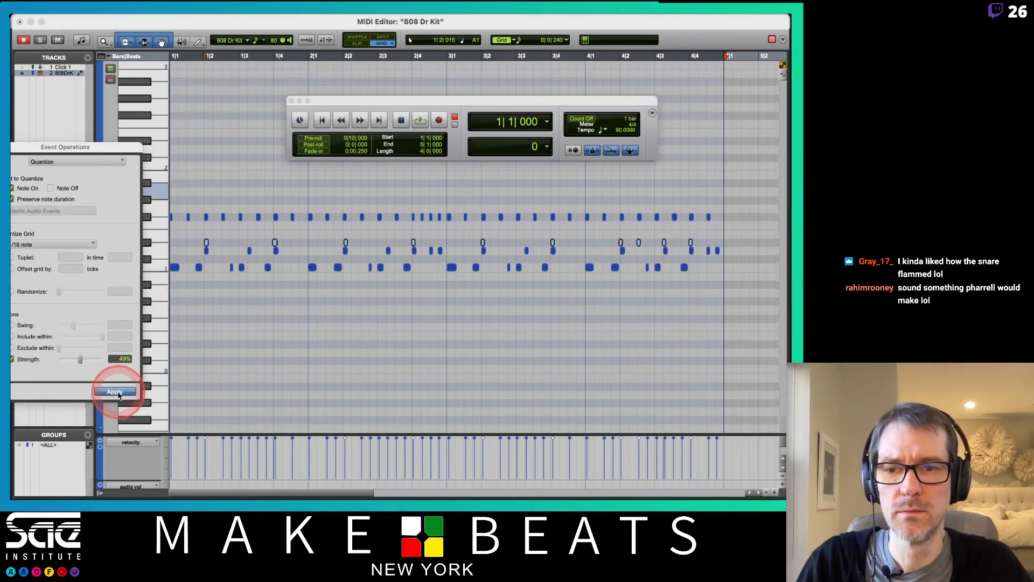
Step: Restart loop playback of the drum pattern and bring the quantize window fully on-screen
click(219, 264)
key(space)
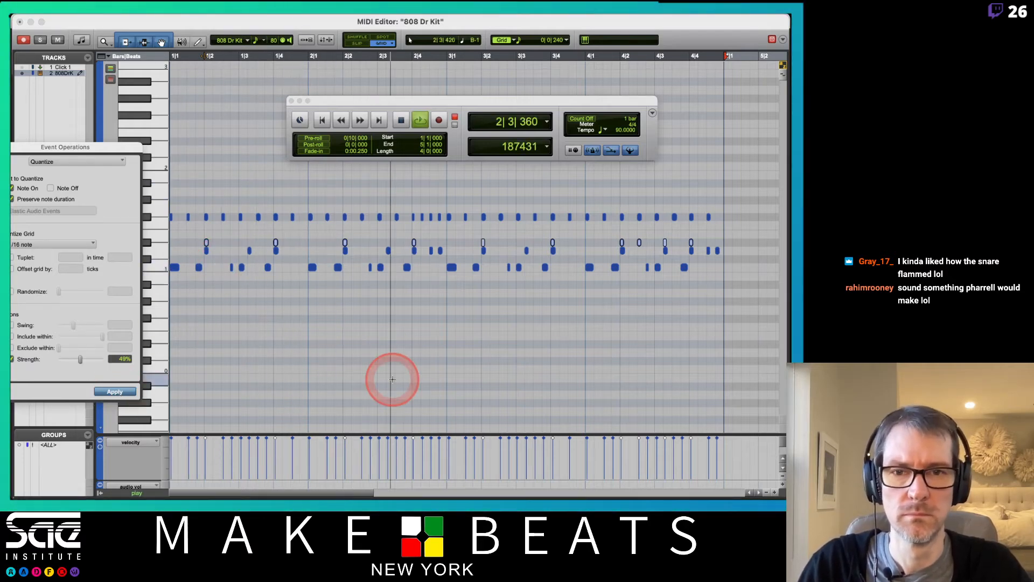
key(space)
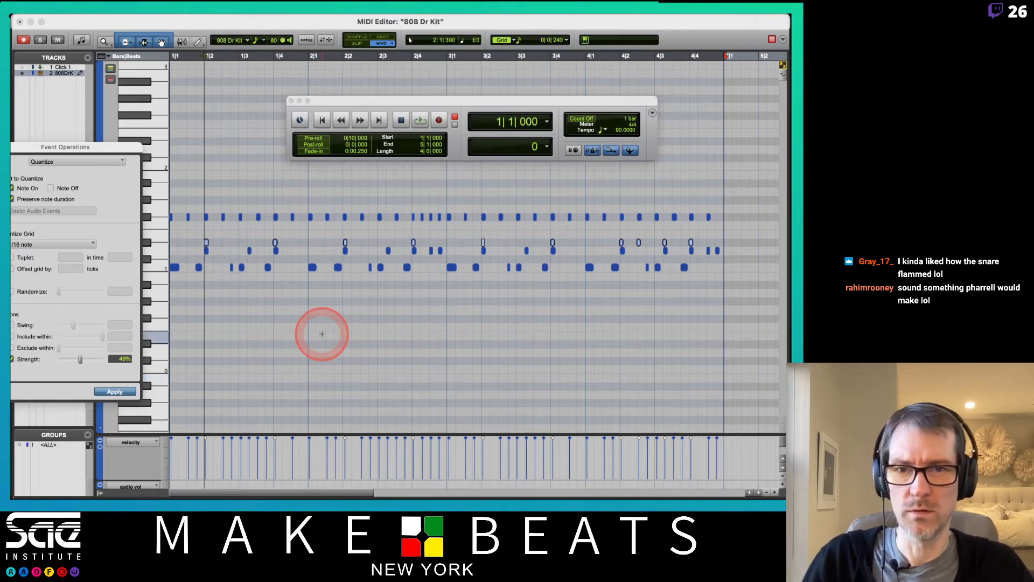
key(space)
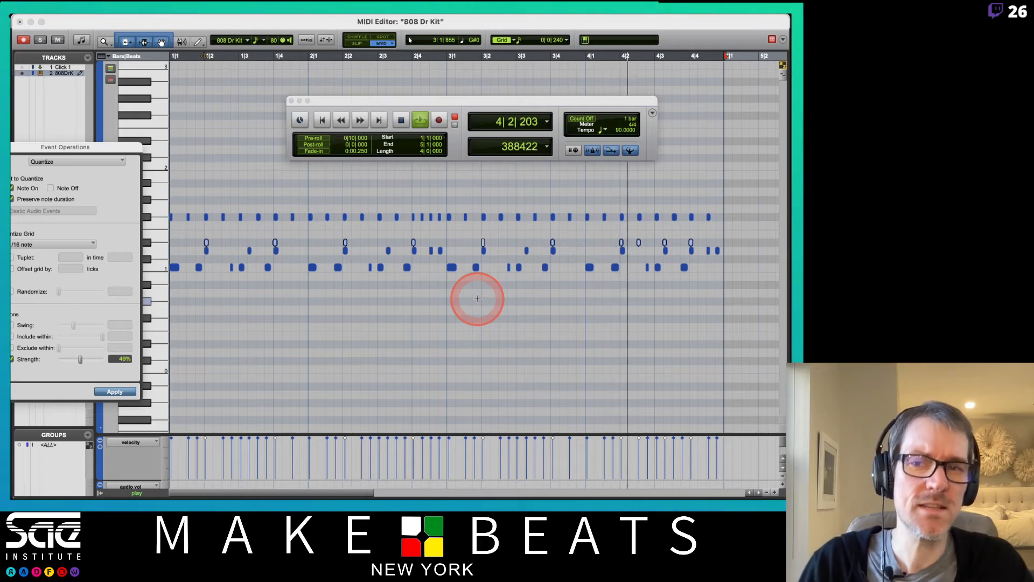
mouse_move(128, 148)
mouse_down()
mouse_move(174, 154)
mouse_move(146, 151)
mouse_up()
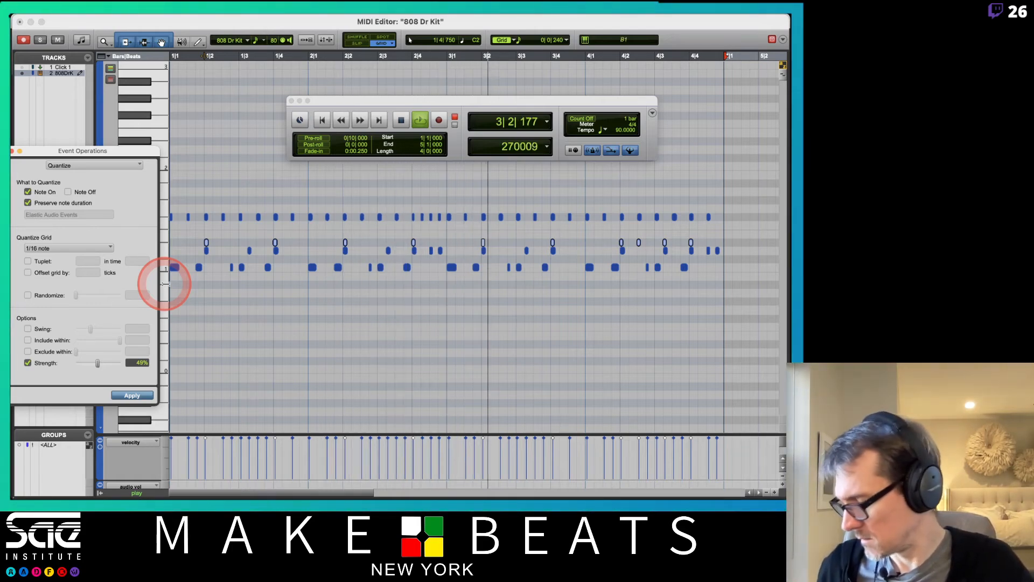
Step: Record a new row of hits over the loop and quantize them to 1/16 at 49% strength
click(439, 121)
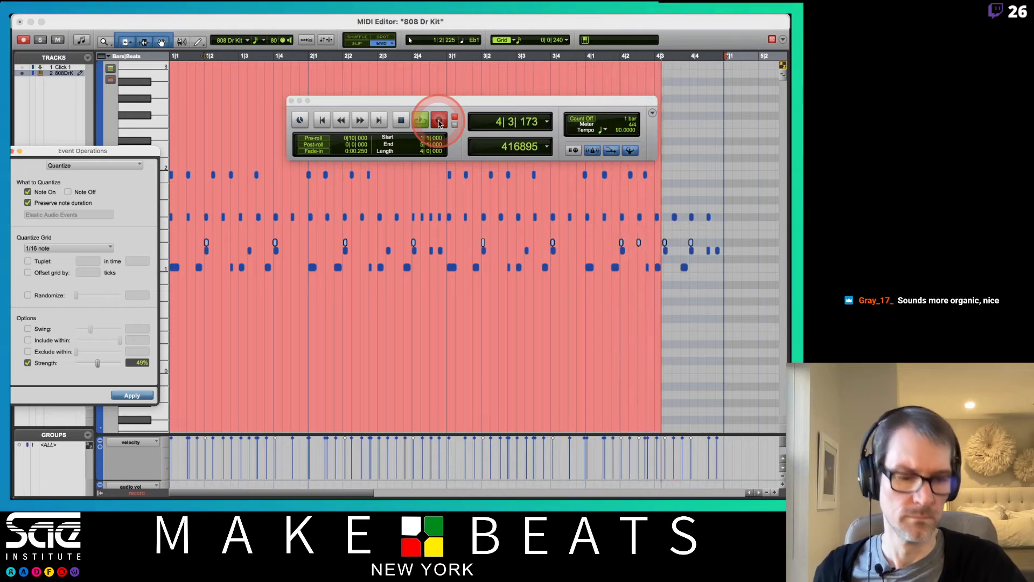
click(439, 121)
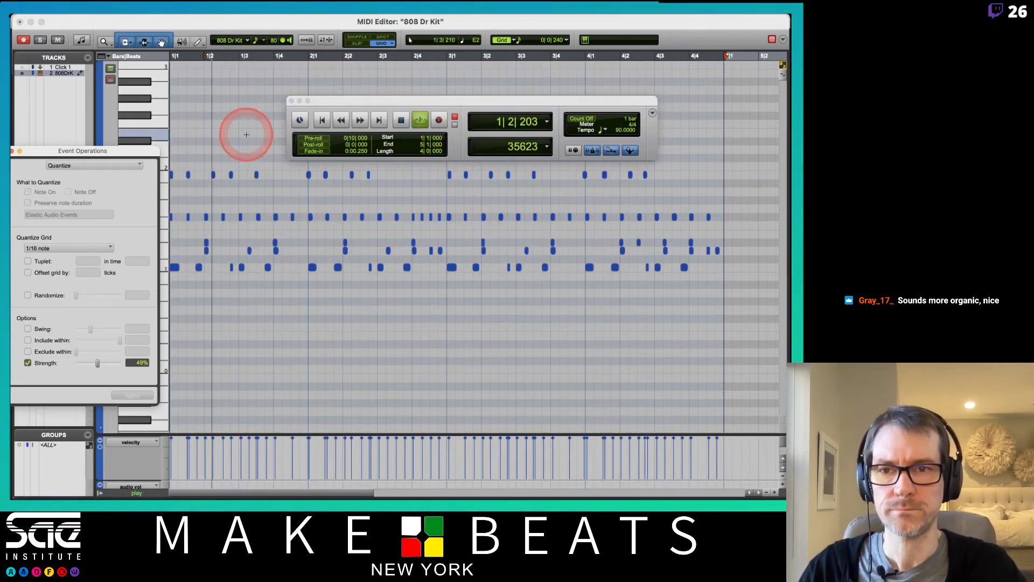
mouse_move(143, 152)
mouse_down()
mouse_move(128, 239)
mouse_move(154, 156)
mouse_up()
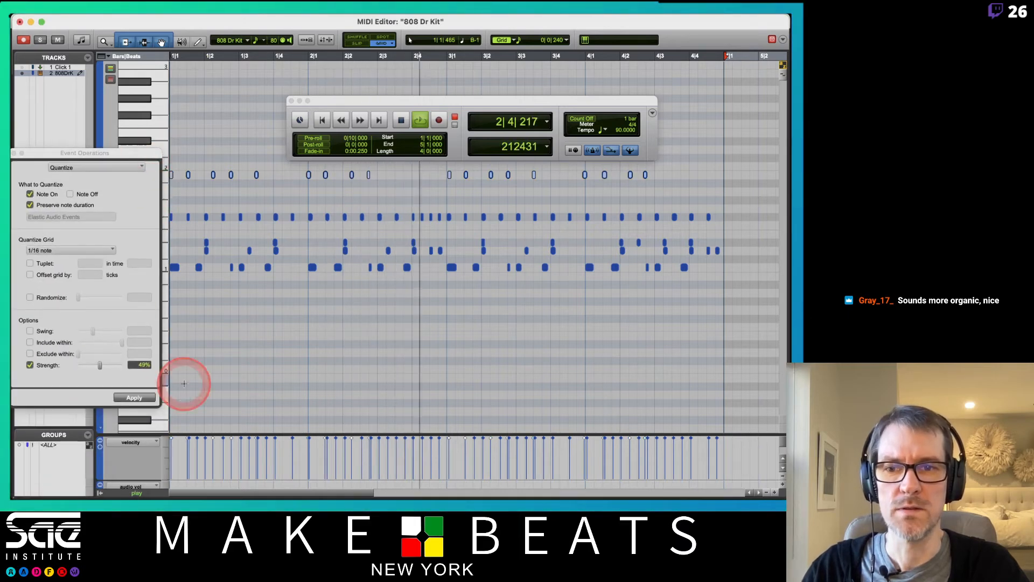
click(130, 399)
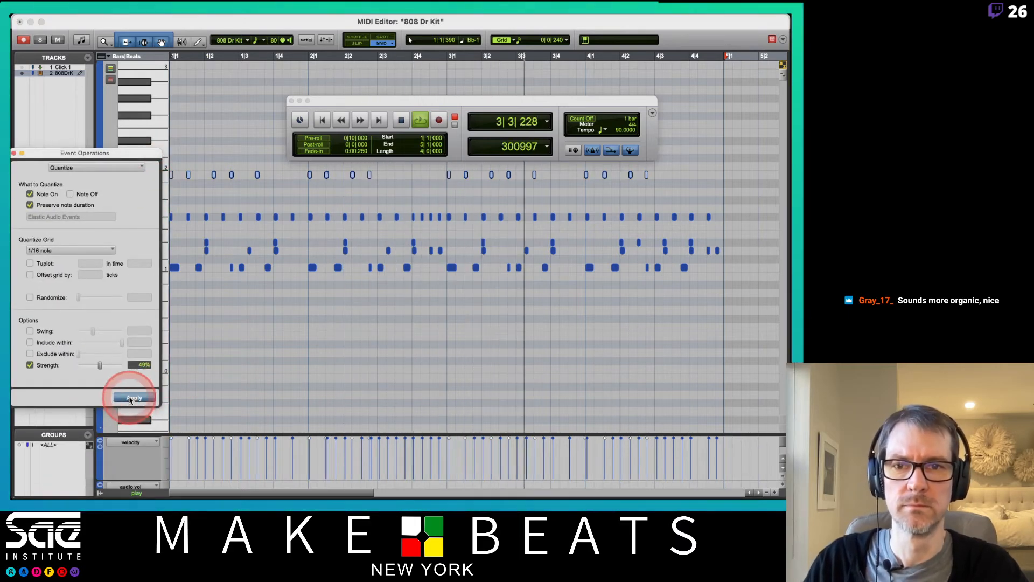
click(130, 399)
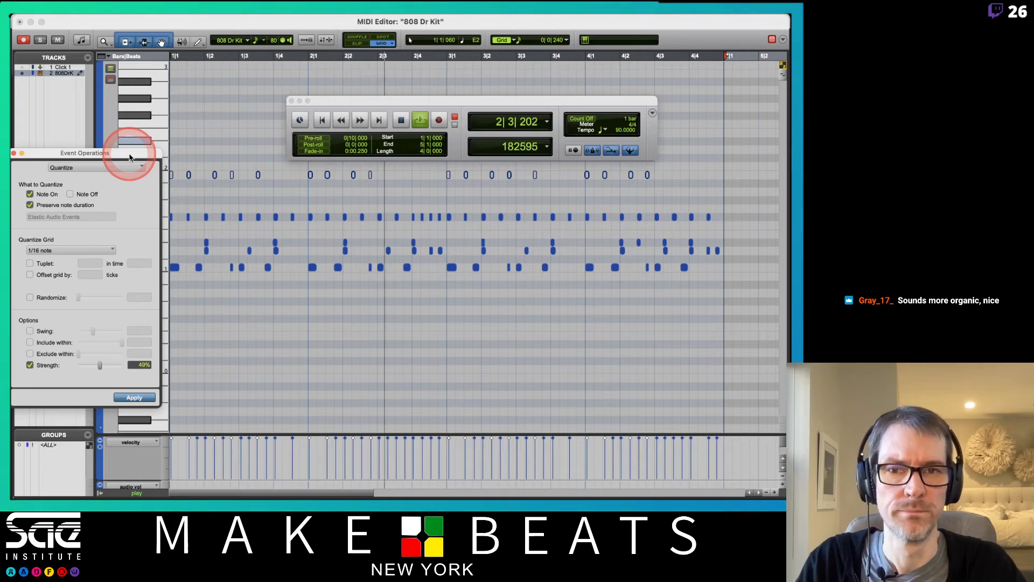
mouse_move(130, 157)
mouse_down()
mouse_move(188, 164)
mouse_move(132, 172)
mouse_up()
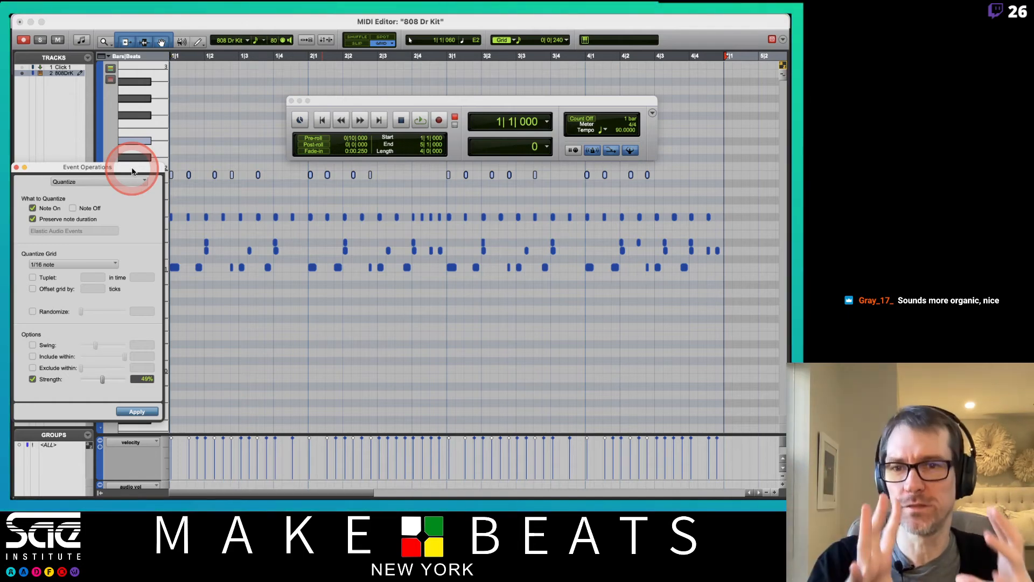
Step: Switch Event Operations to Input Quantize, enable it and Strength, and select the strength value
click(116, 264)
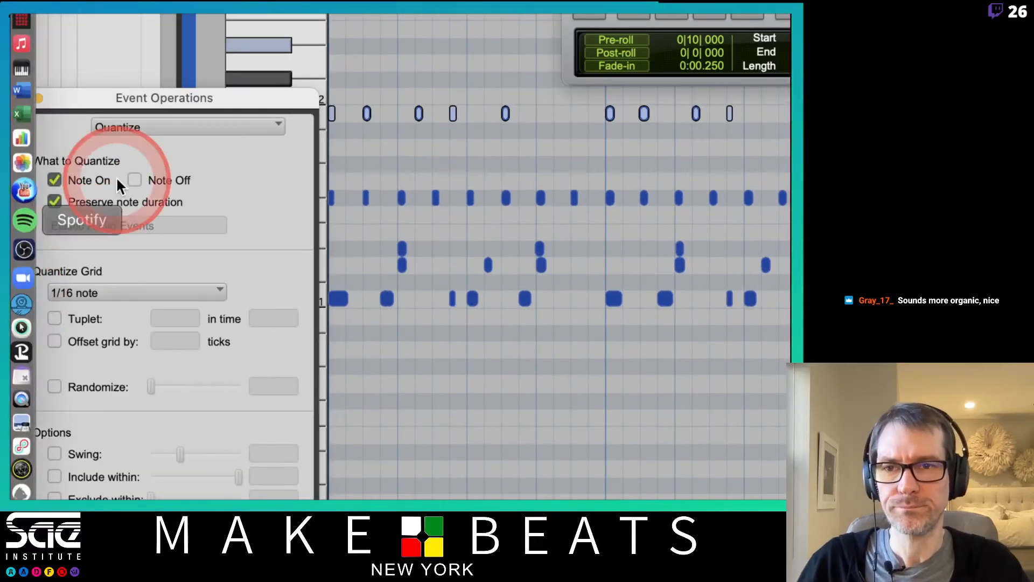
drag(245, 98, 242, 29)
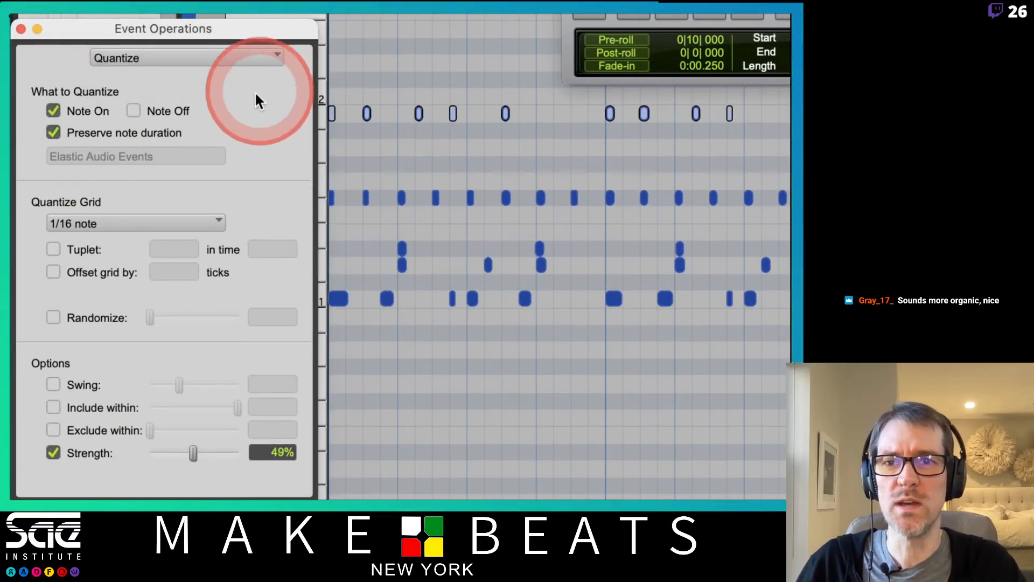
click(203, 60)
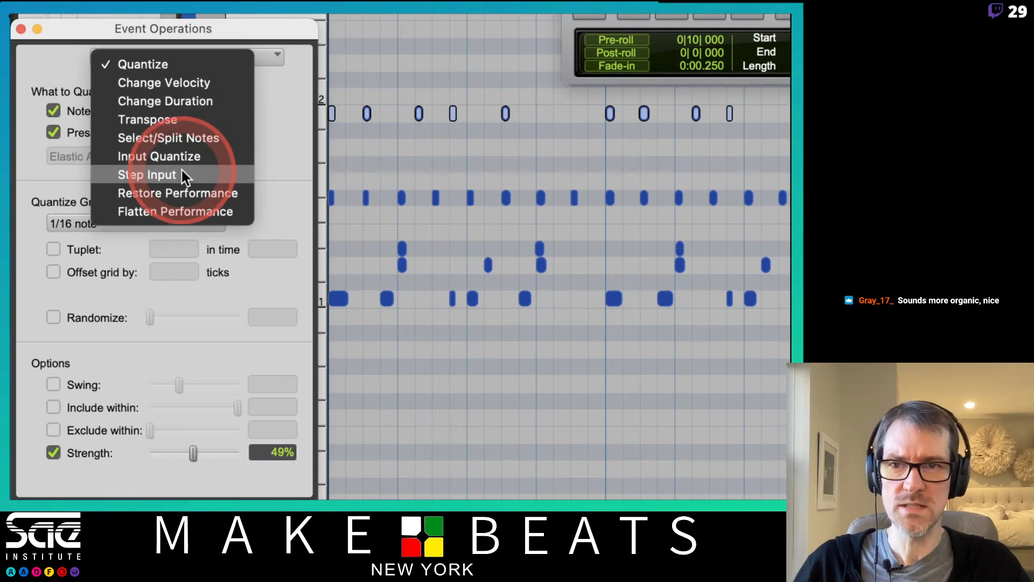
click(154, 157)
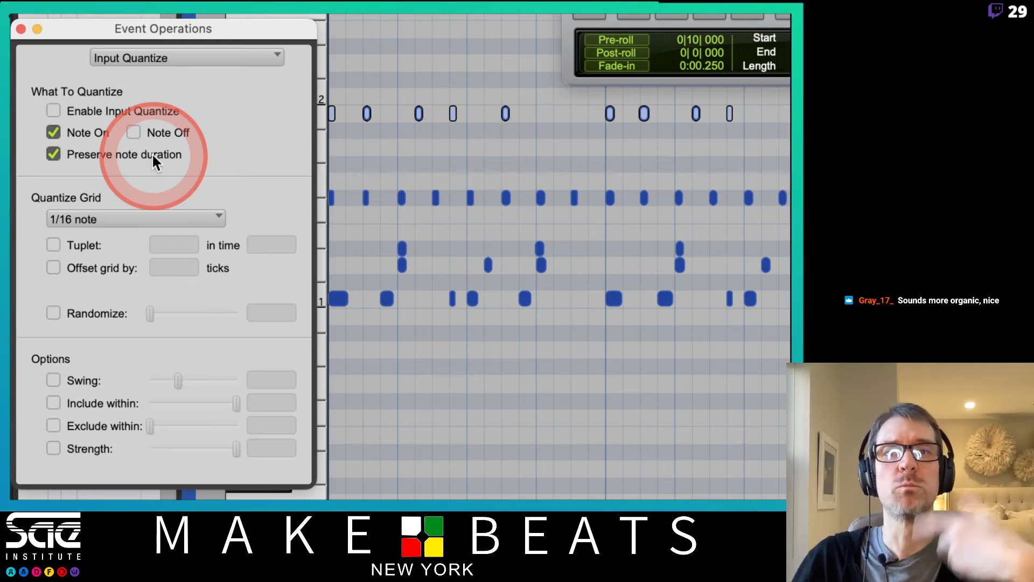
click(53, 110)
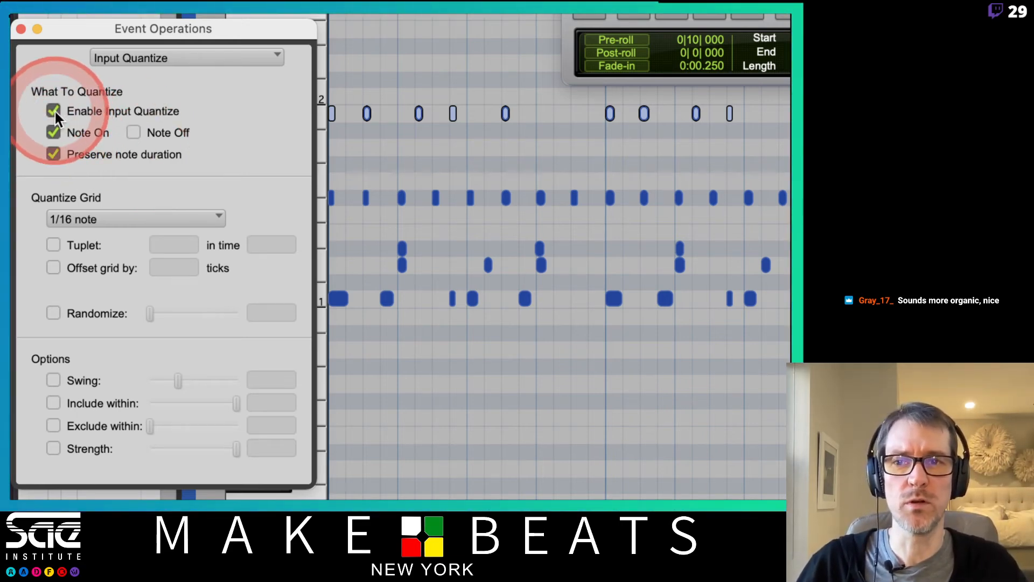
click(53, 448)
click(269, 448)
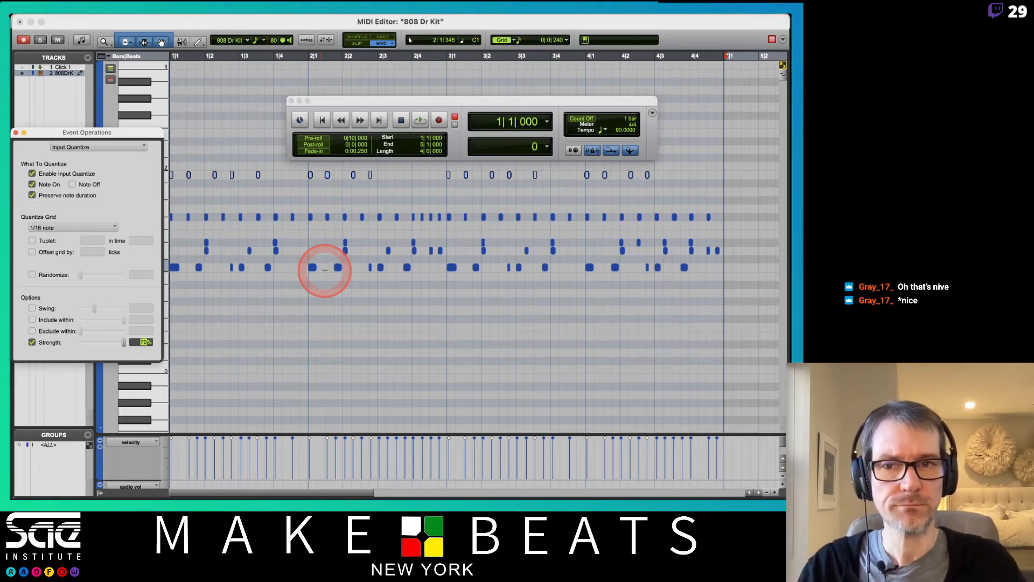
Step: Commit 70% input-quantize strength, return to the Edit window, and delete then restore the 808 Dr Kit-03 clip
click(218, 24)
key(ctrl+equal)
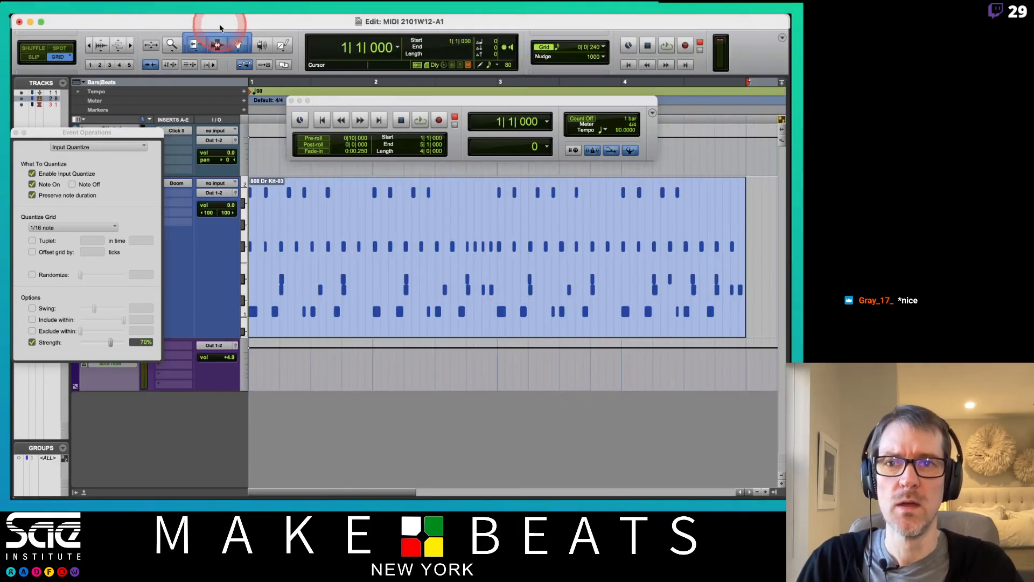
click(325, 301)
key(Delete)
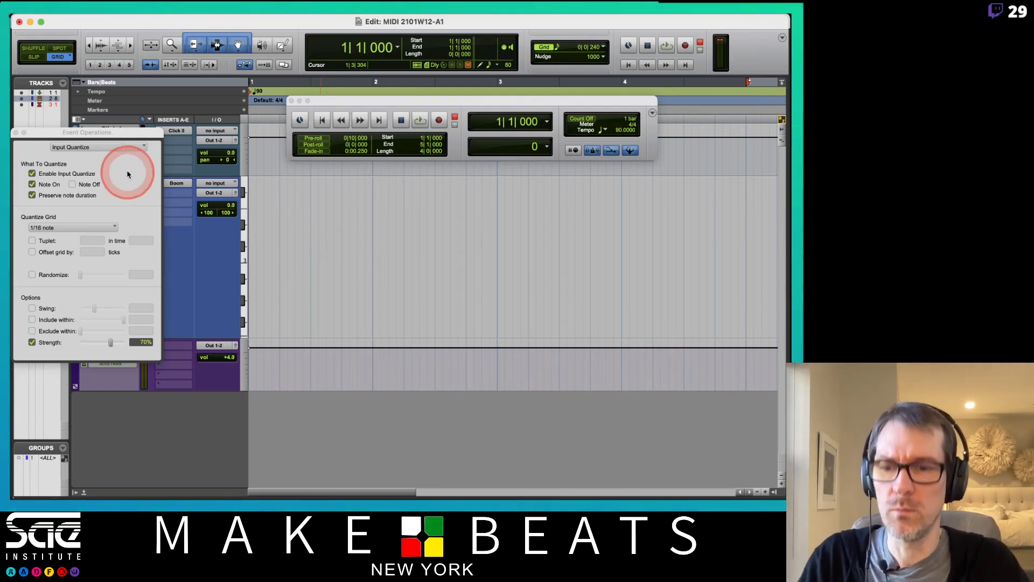
key(super+z)
drag(111, 133, 188, 297)
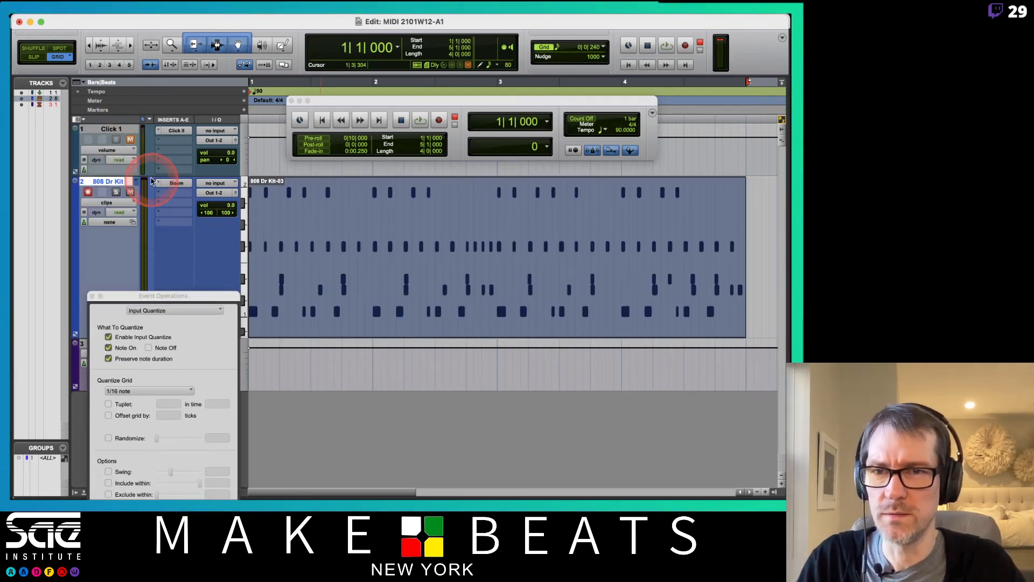
Step: Create a new empty playlist named 808 Dr Kit.02 for the drum track
click(135, 181)
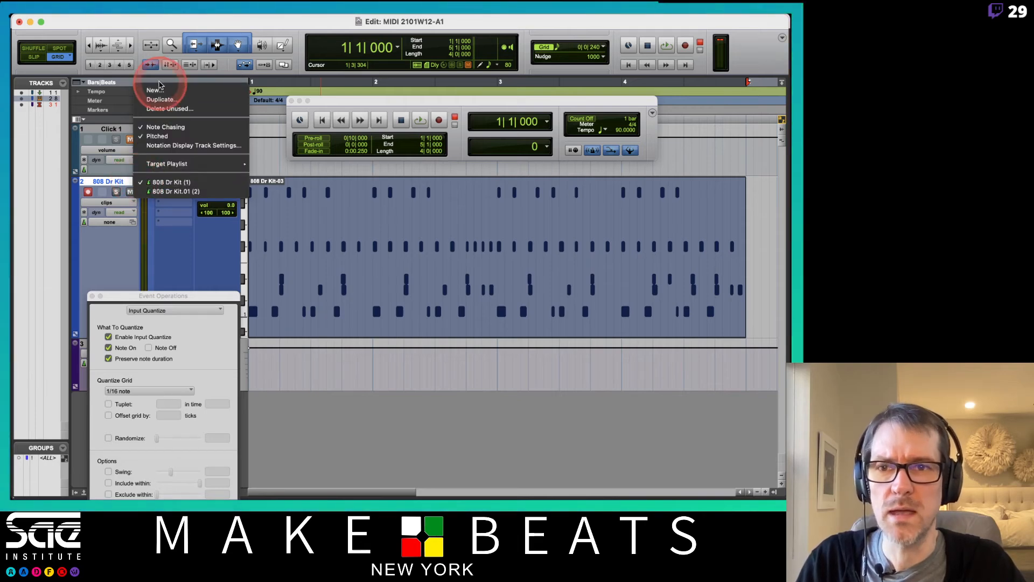
click(159, 88)
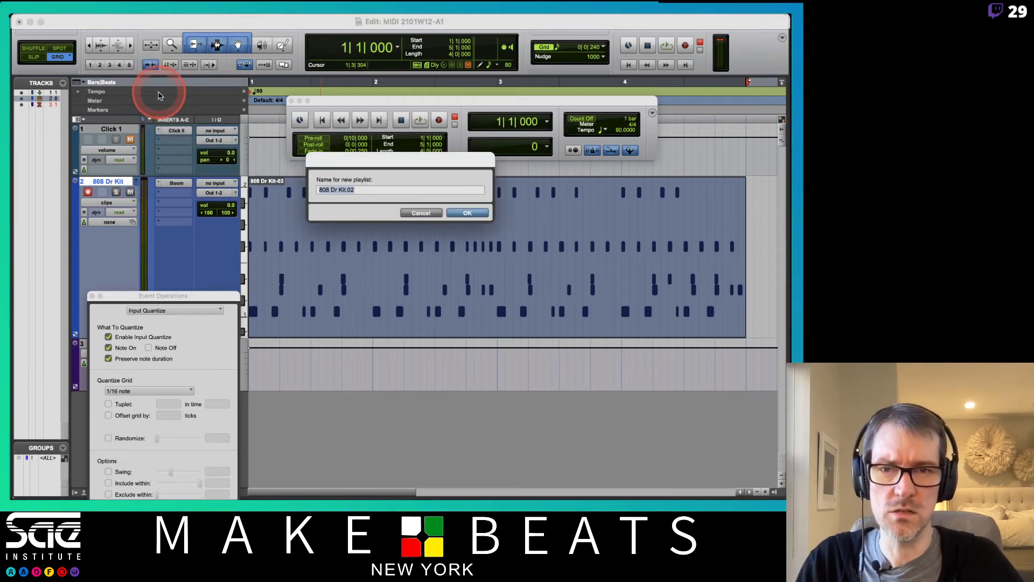
key(Return)
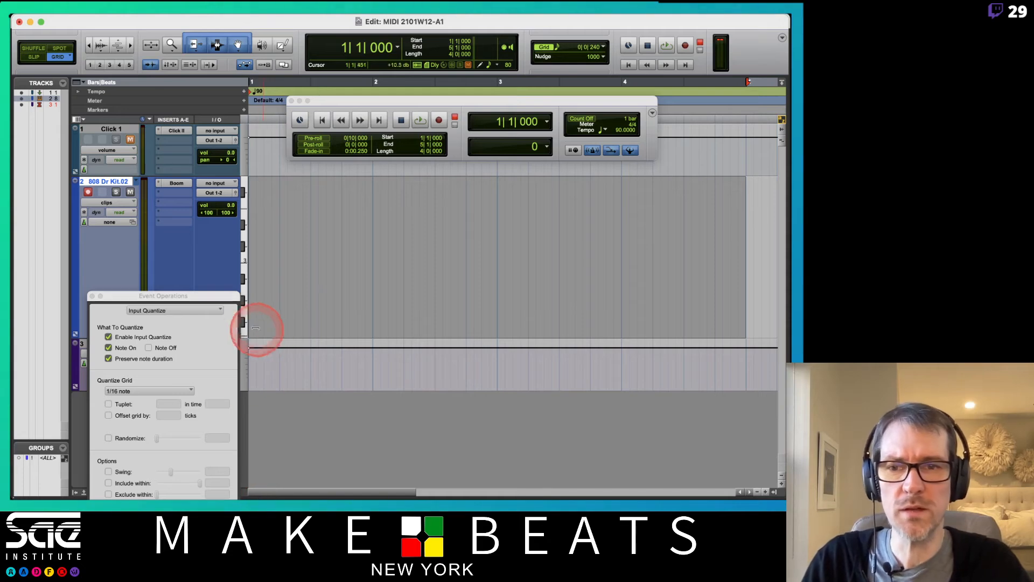
drag(229, 298, 303, 252)
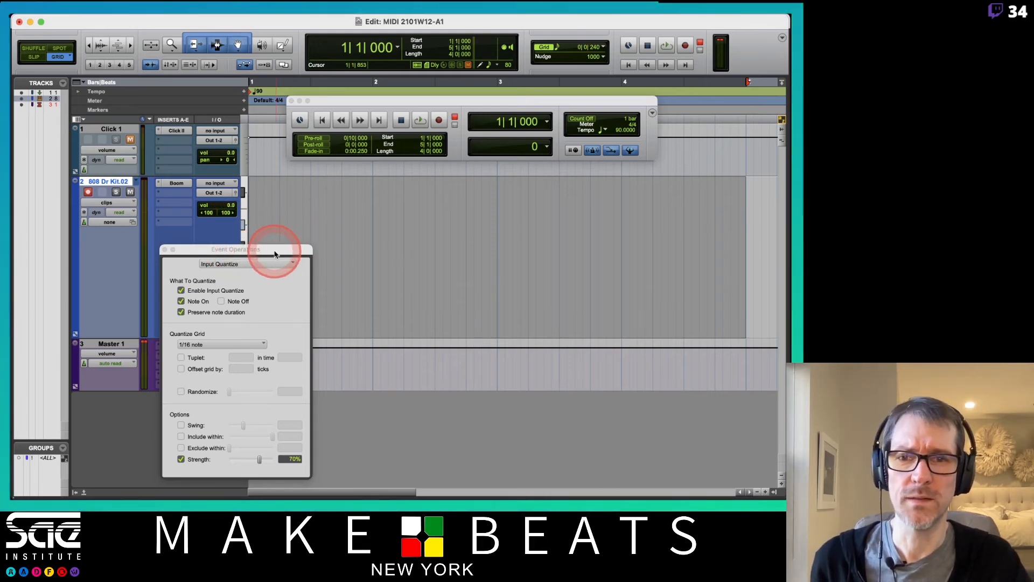
Step: Return to the session start and turn on a one-bar pre-roll in the Transport
drag(275, 251, 592, 235)
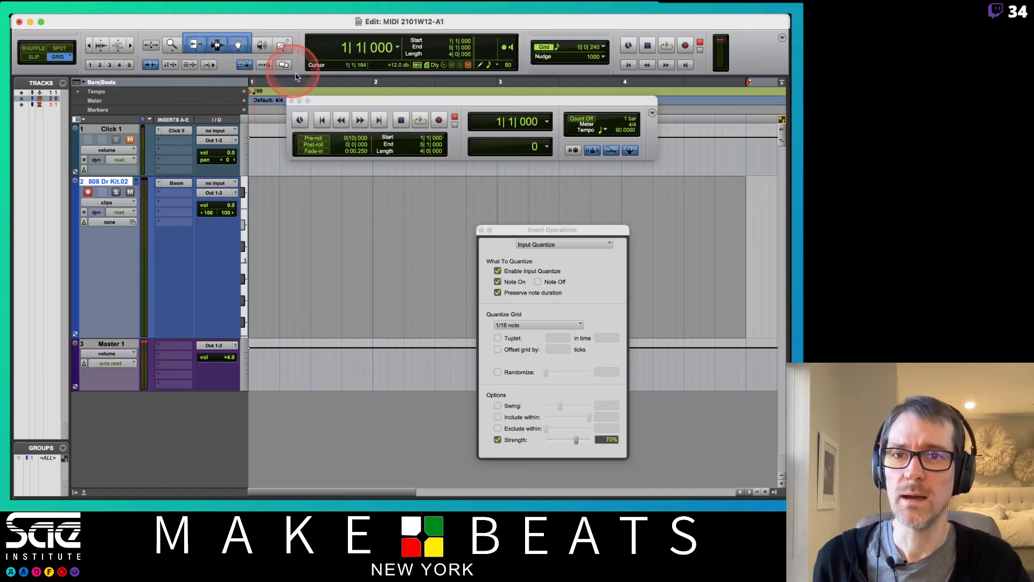
click(292, 102)
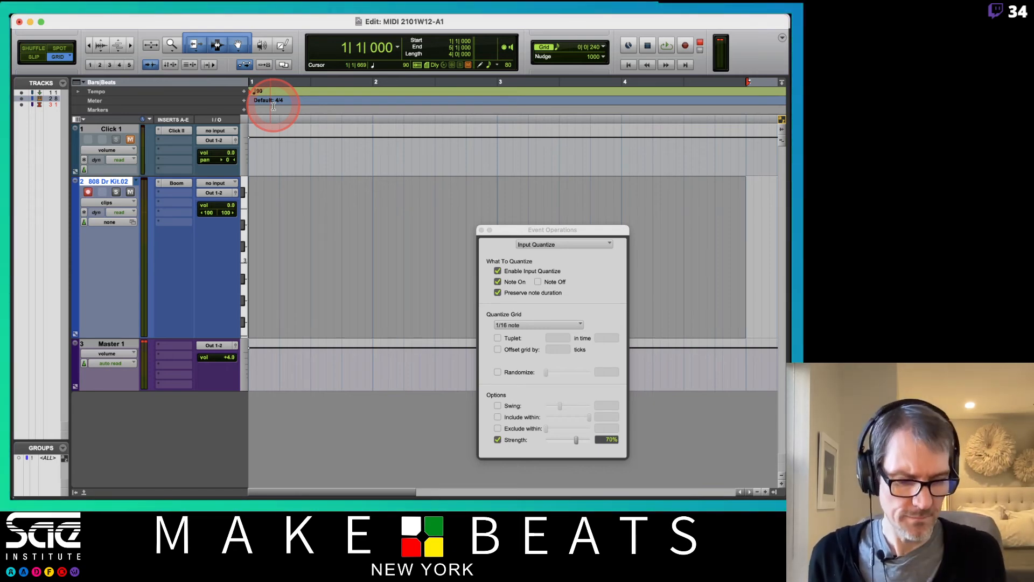
click(597, 157)
key(Return)
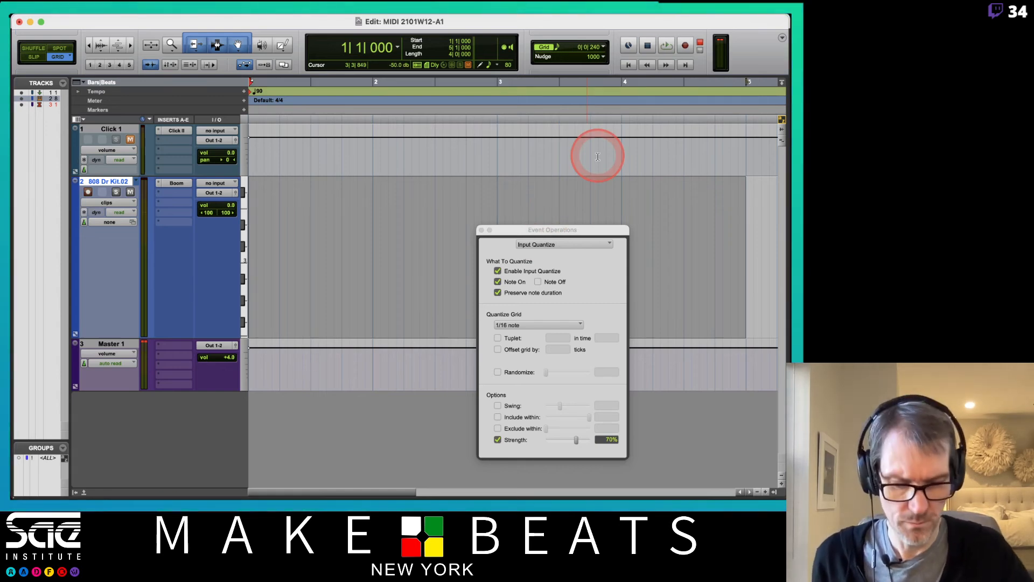
key(super+1)
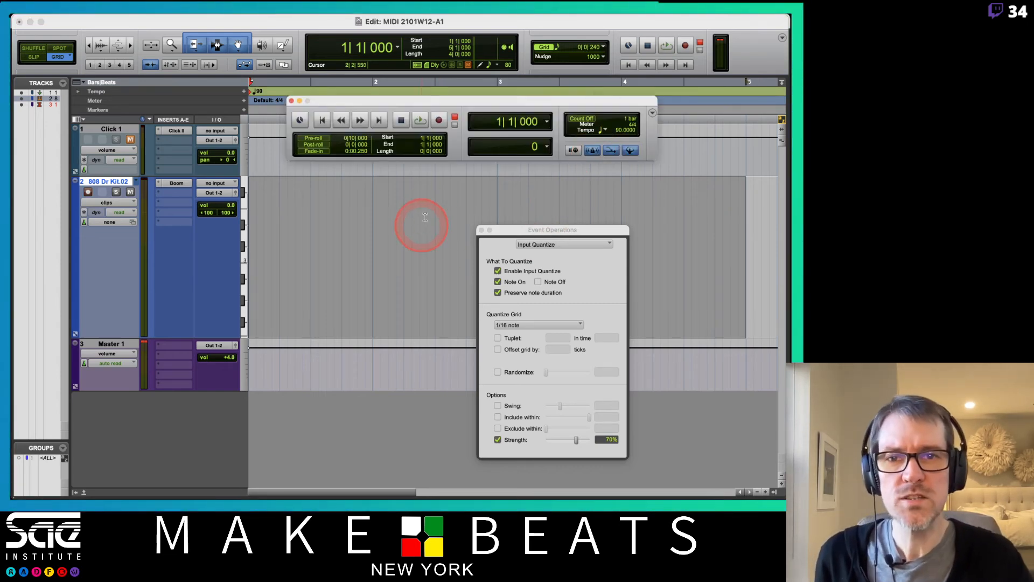
click(313, 138)
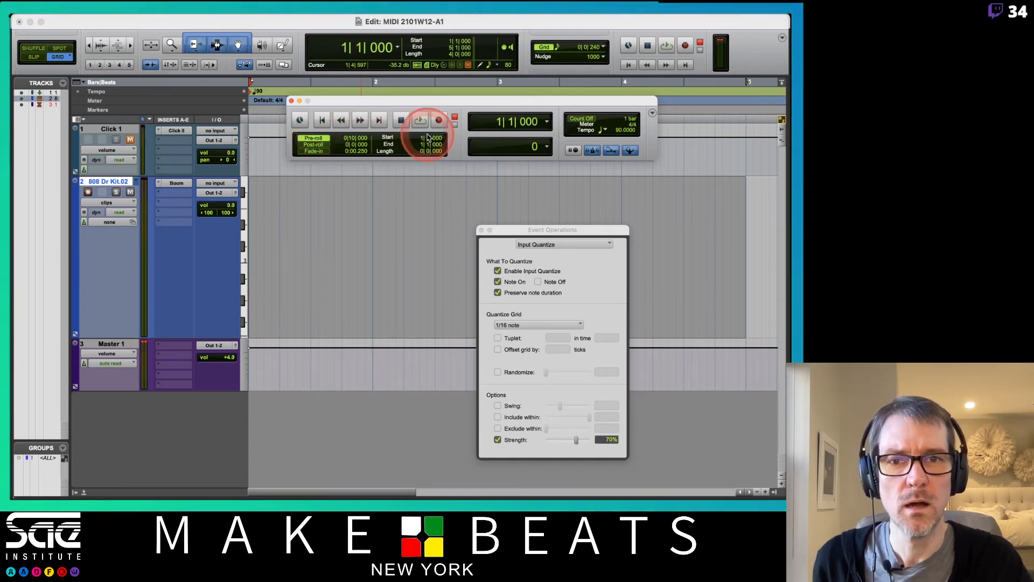
click(346, 139)
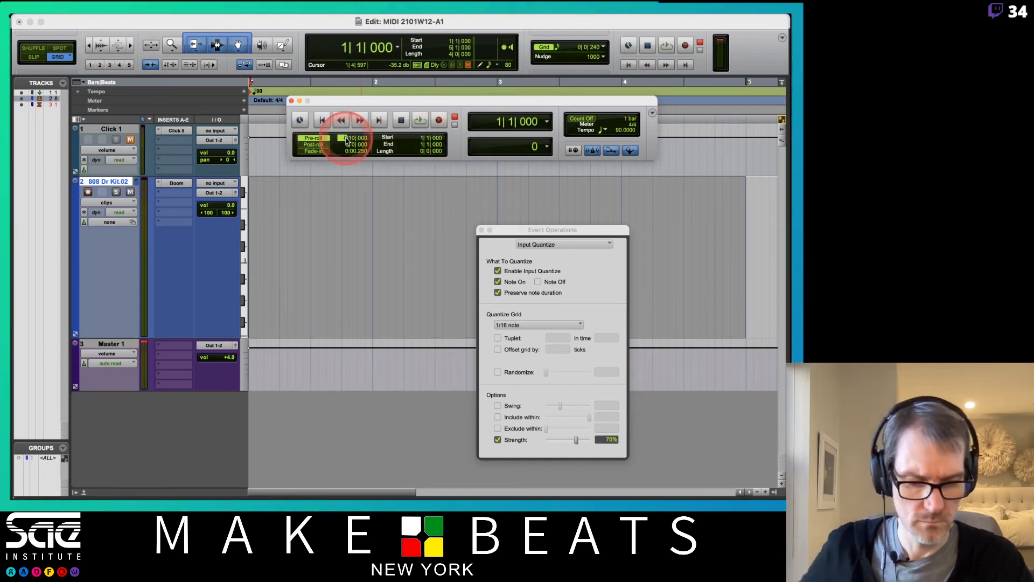
text(1)
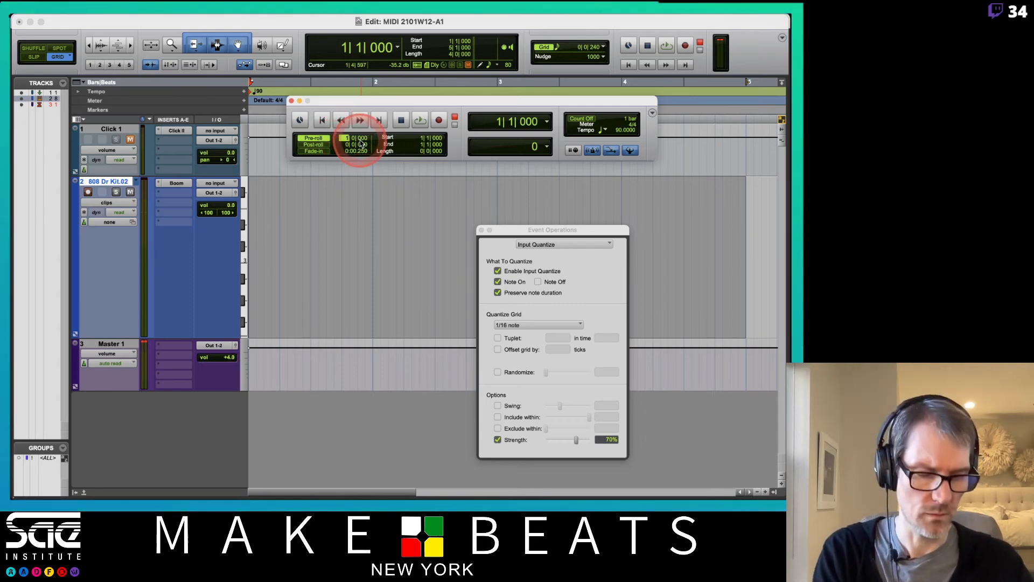
key(Return)
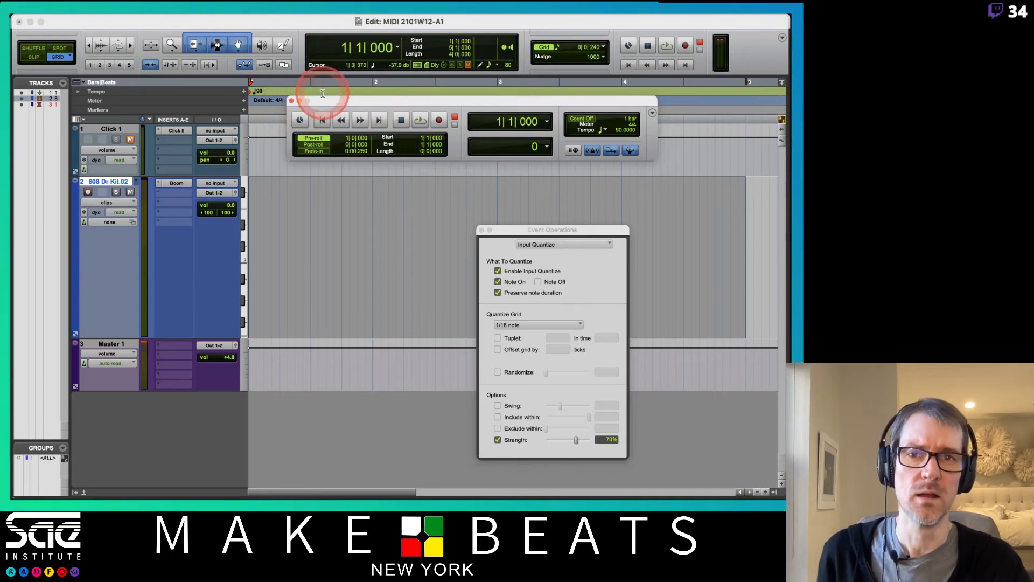
drag(323, 102, 314, 107)
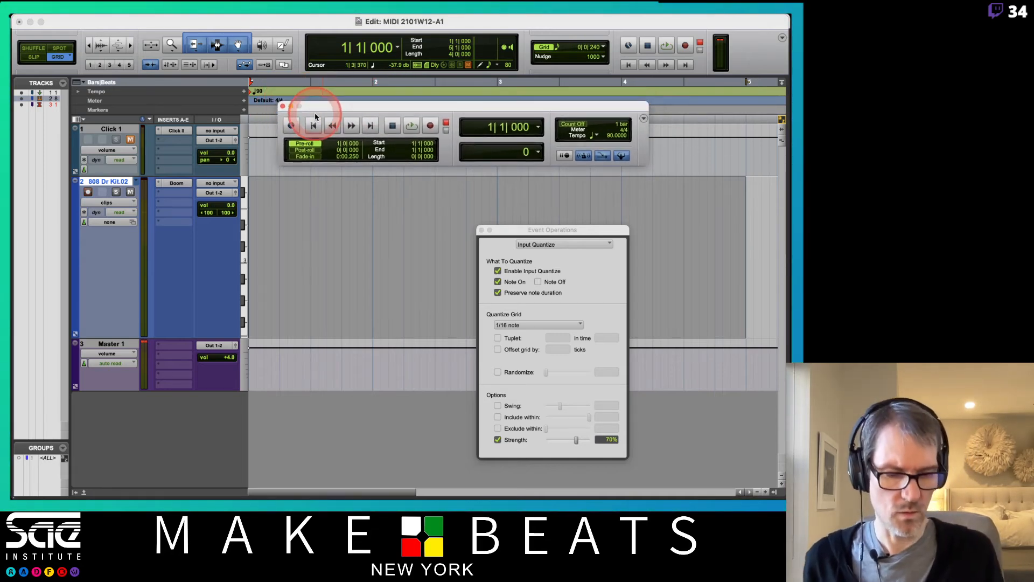
Step: Record a short test take on 808 Dr Kit.02, then undo it
key(super+space)
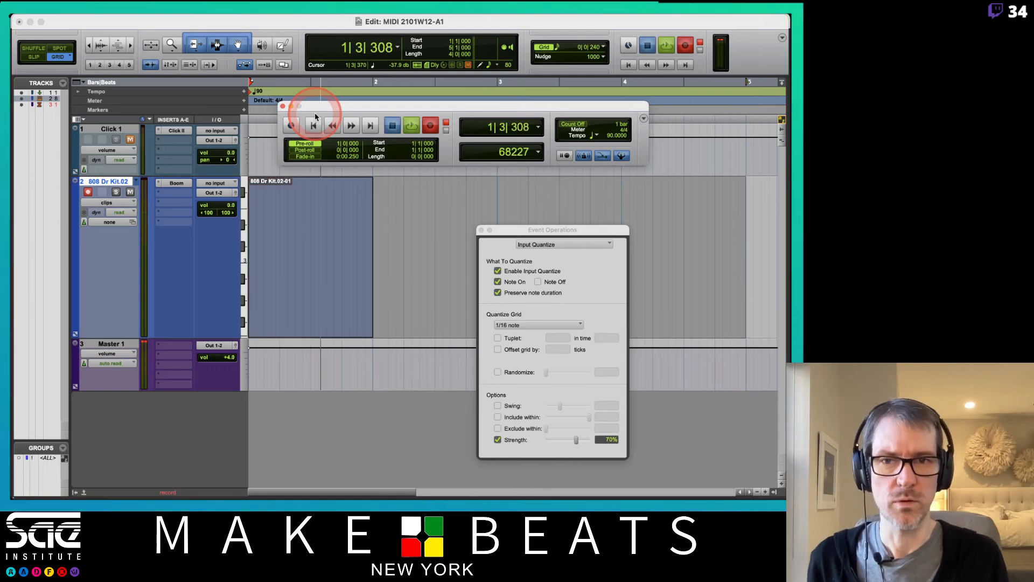
key(space)
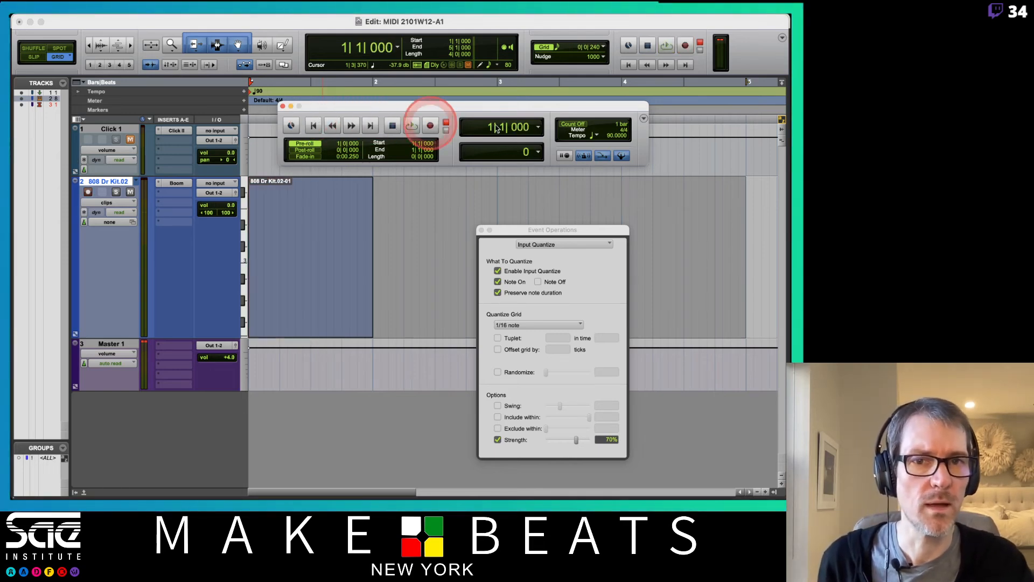
click(581, 130)
click(274, 142)
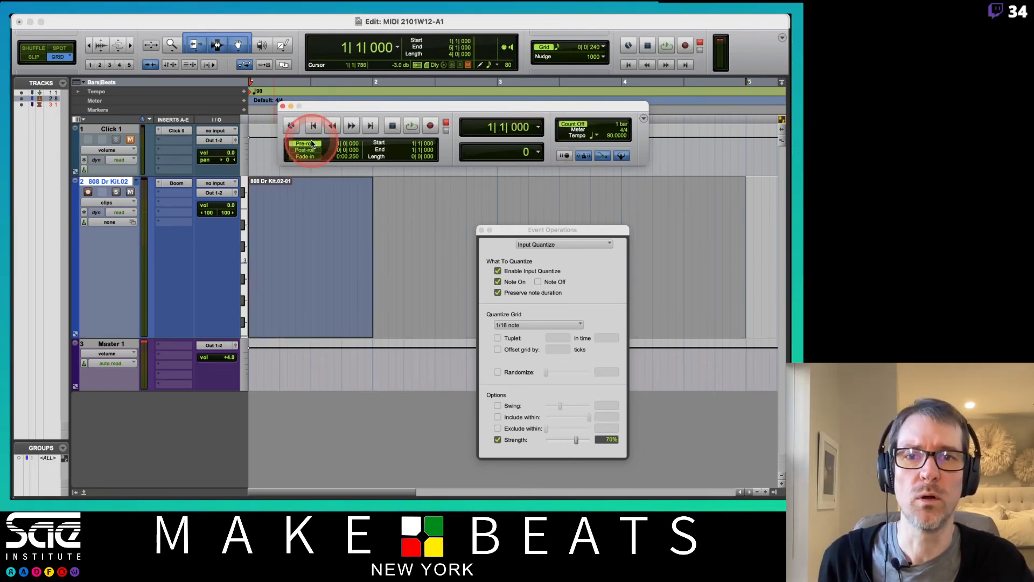
key(super+z)
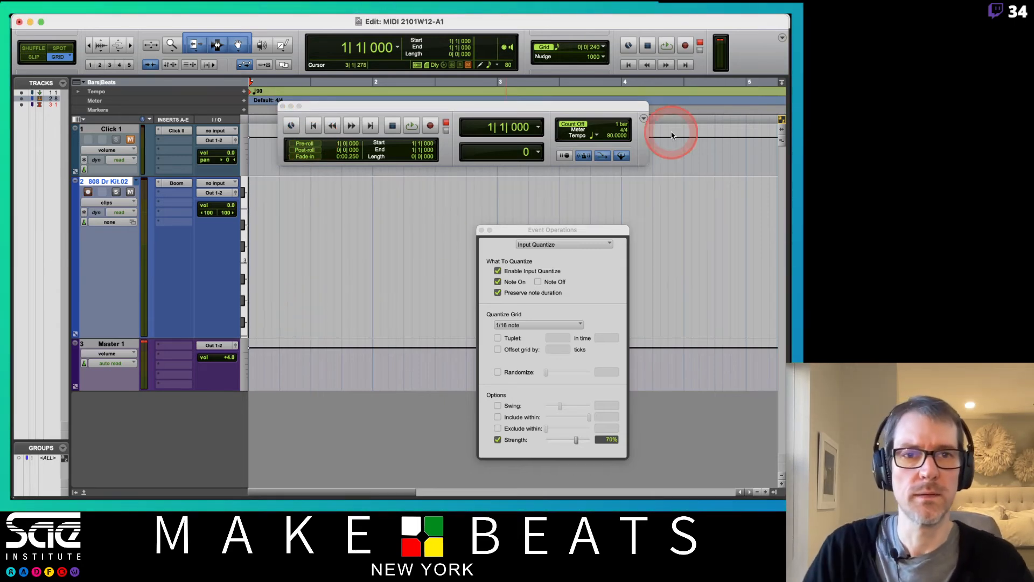
Step: Select bars 1–5 and loop-record a four-bar drum pattern on the 808 Dr Kit track
shift+click(741, 82)
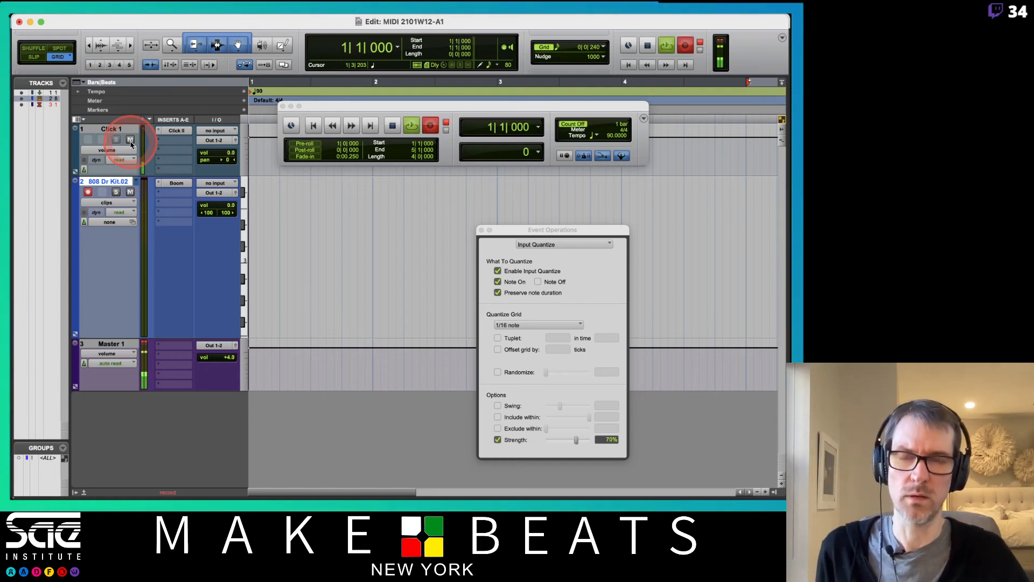
key(space)
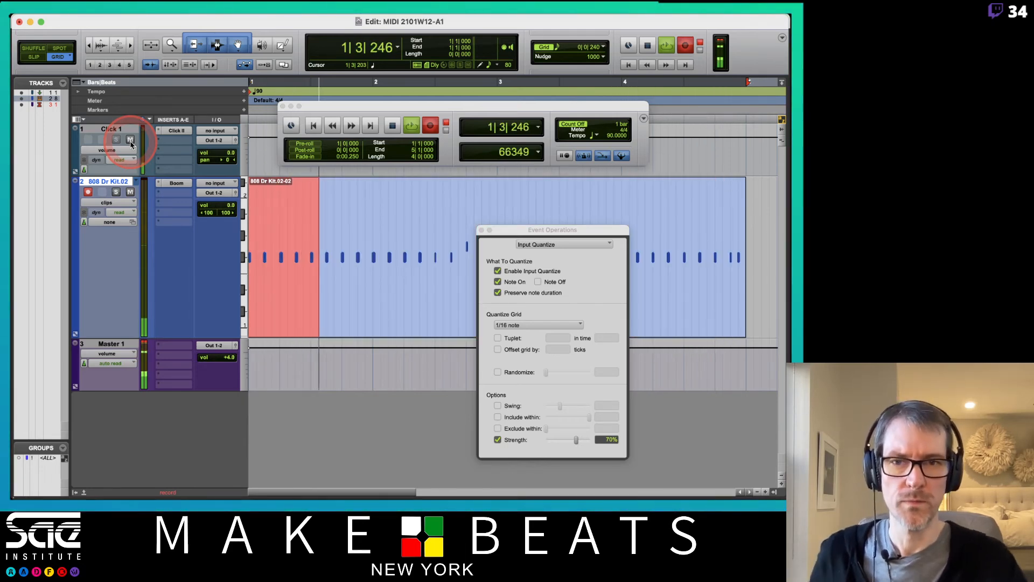
drag(515, 231, 529, 328)
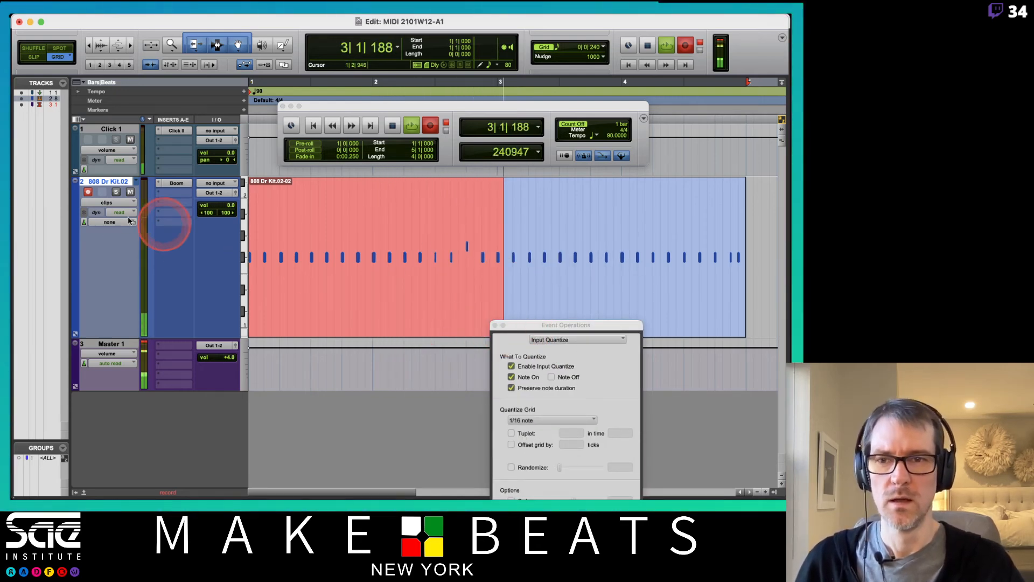
Step: View the new drum take as notes at lower pitches, then return the track to clip view
click(114, 203)
click(278, 242)
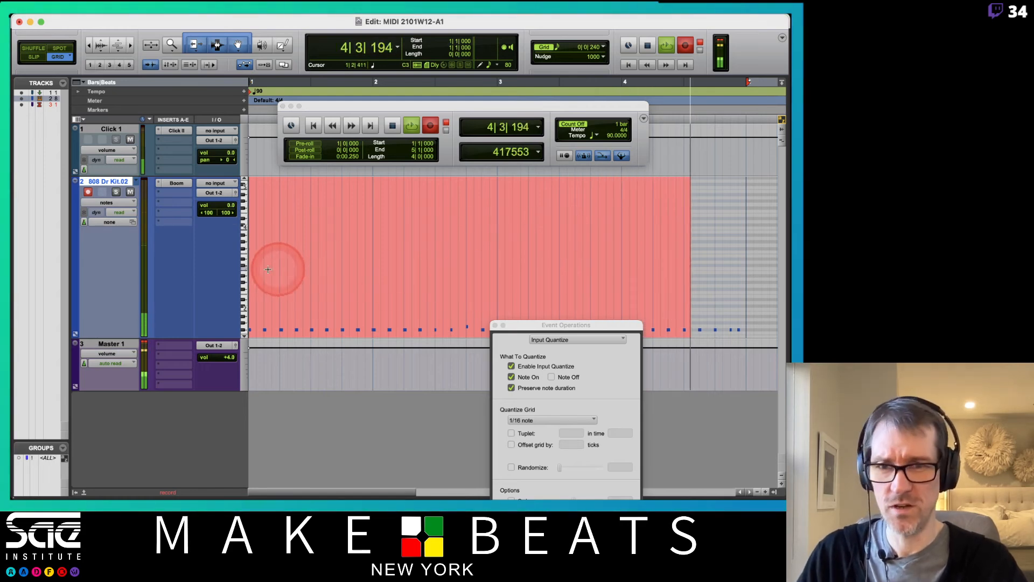
drag(245, 269, 245, 109)
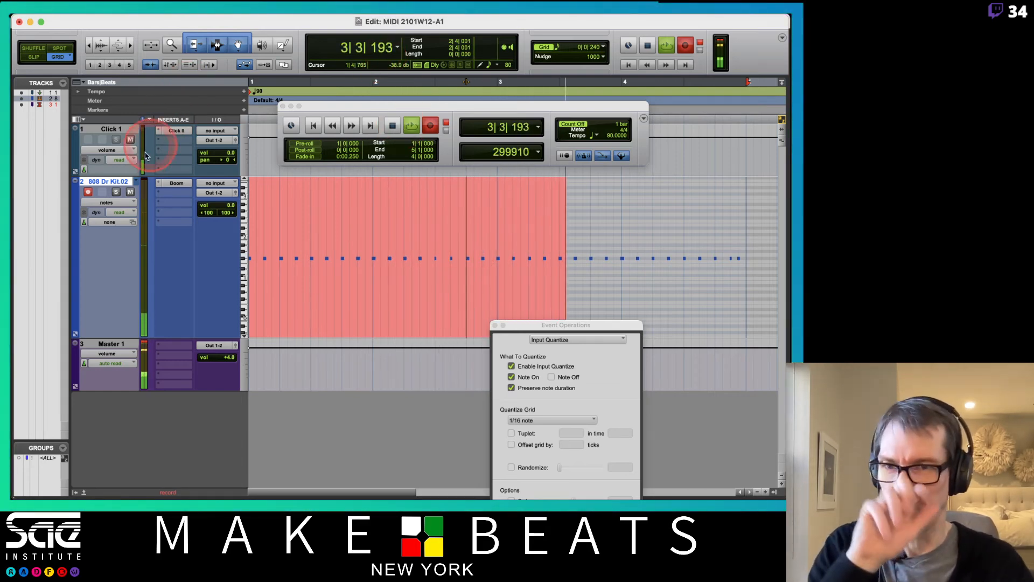
click(131, 202)
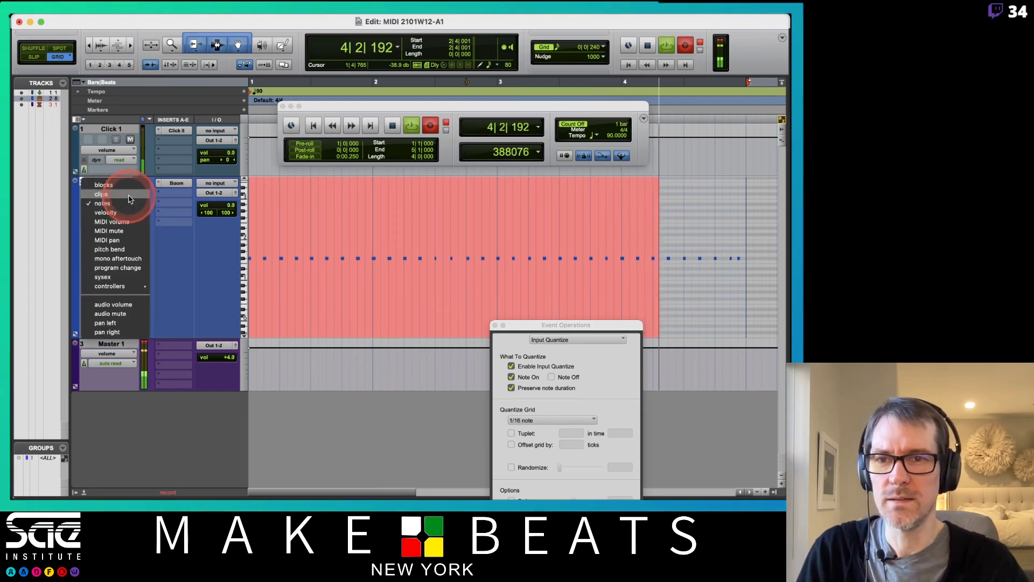
click(129, 195)
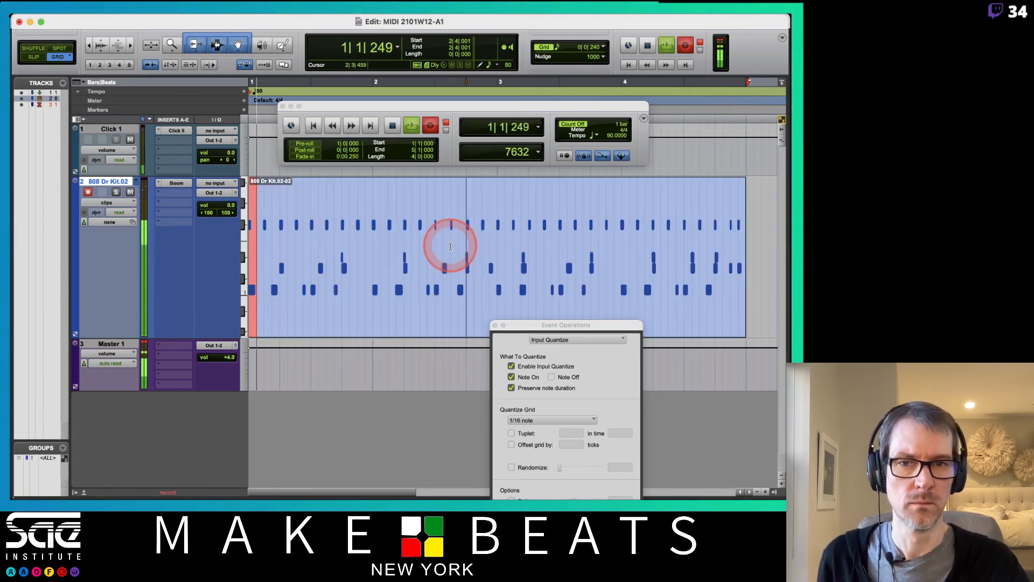
Step: Check the drum take in notes view, return to clips, then punch in a crash hit during the loop
click(120, 203)
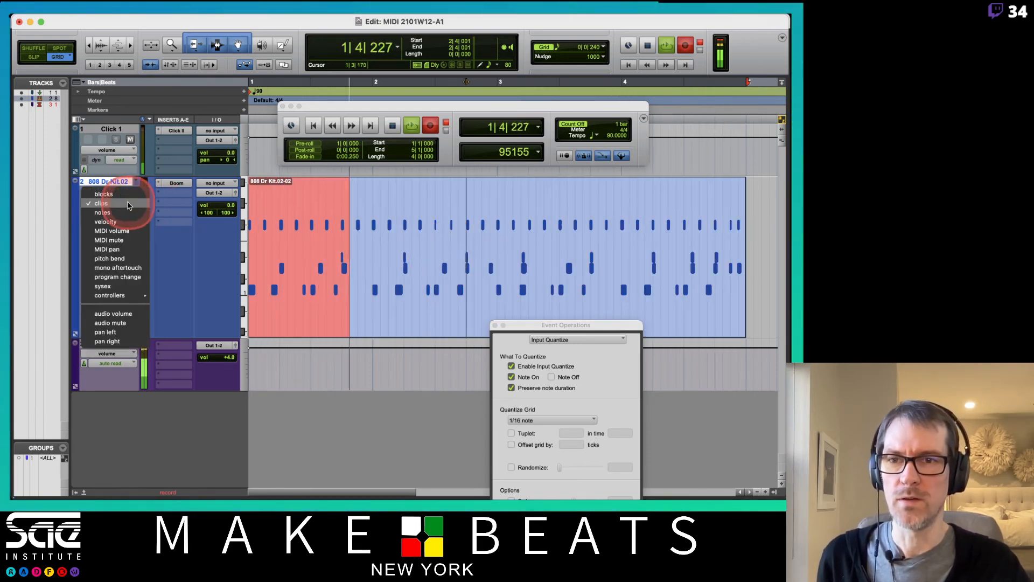
click(116, 214)
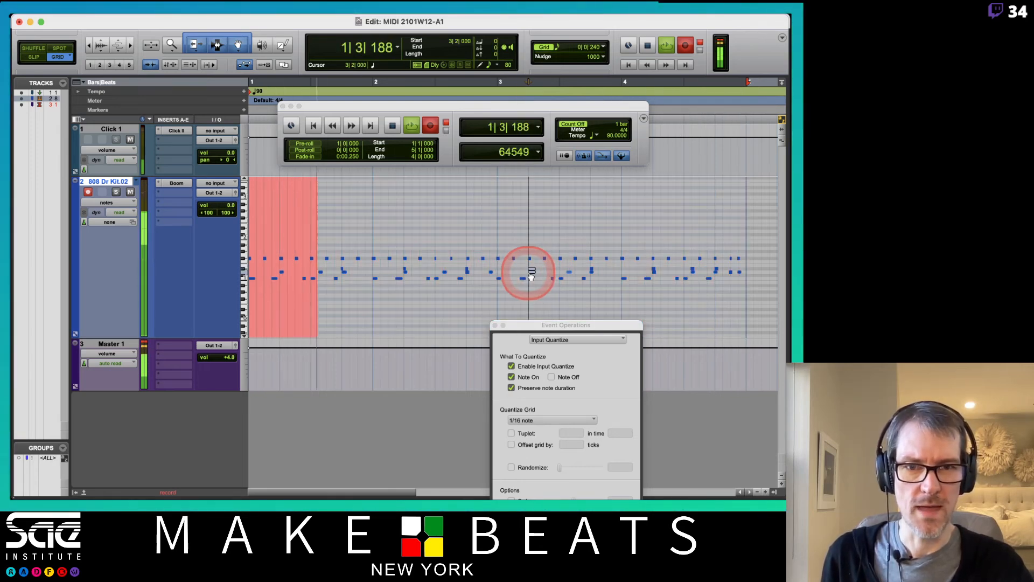
click(124, 201)
click(115, 194)
click(375, 270)
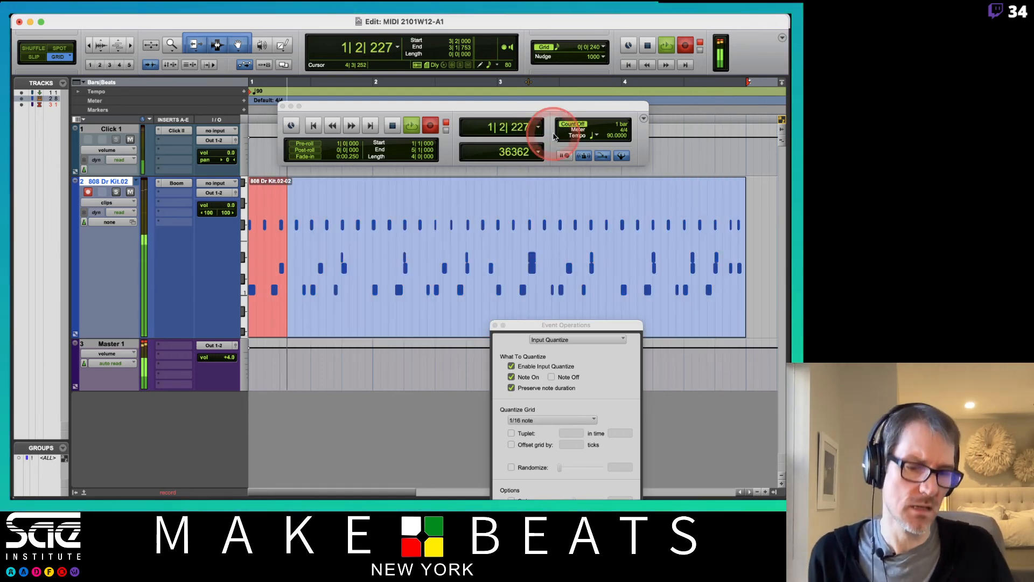
key(super+space)
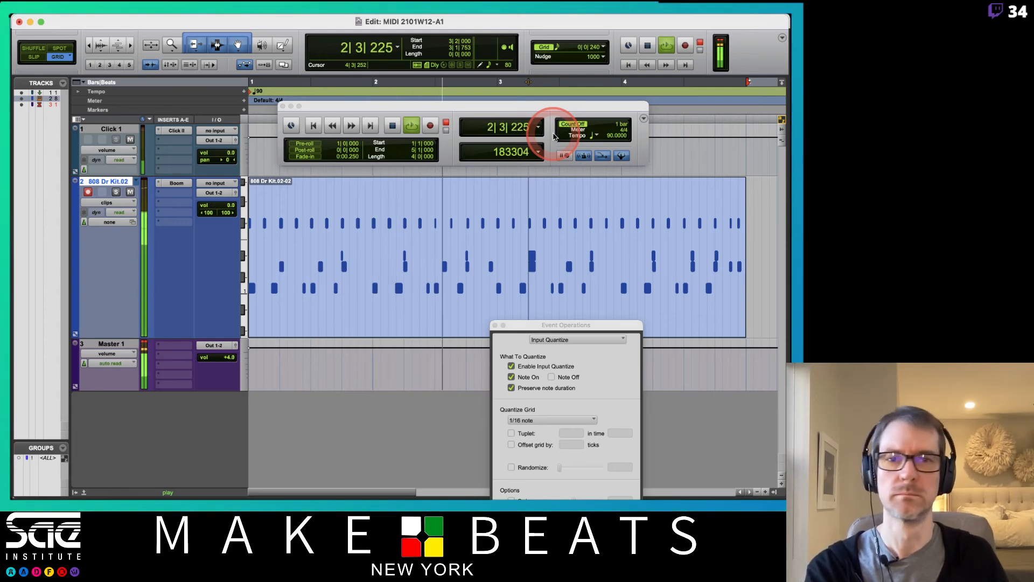
key(super+space)
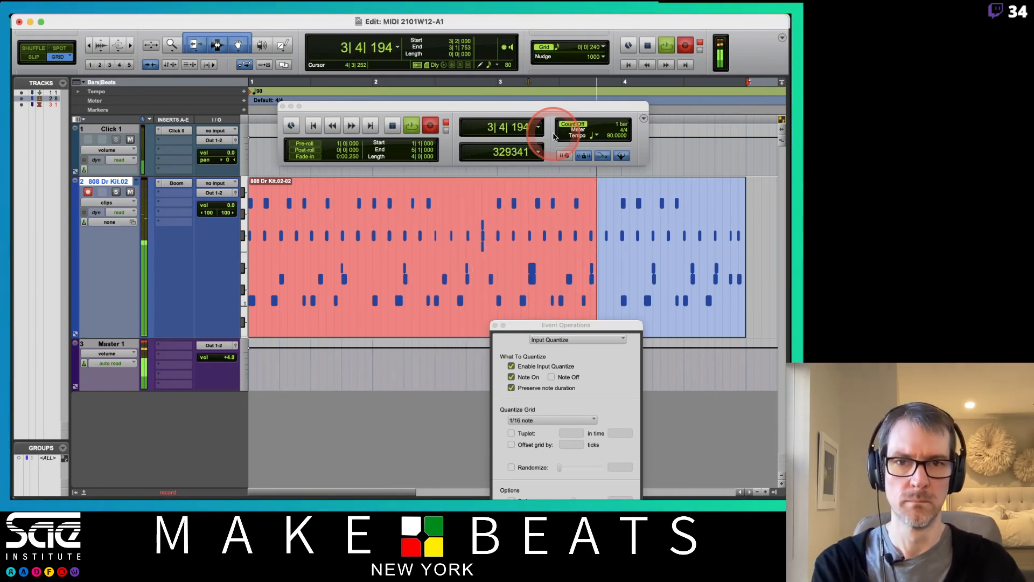
Step: Punch out, switch the 808 track to notes view, and select the Eb1 drum note
key(super+space)
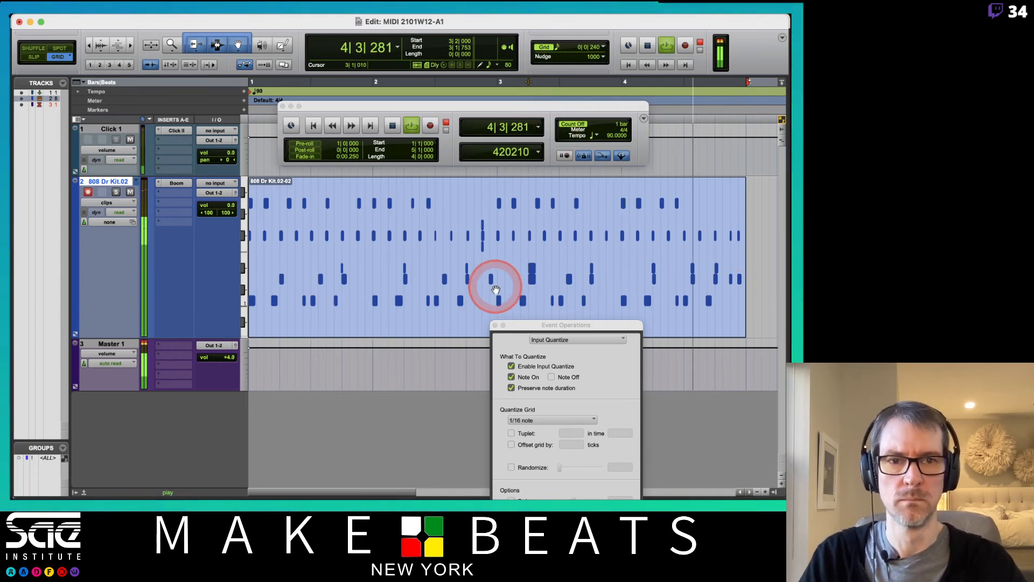
click(107, 202)
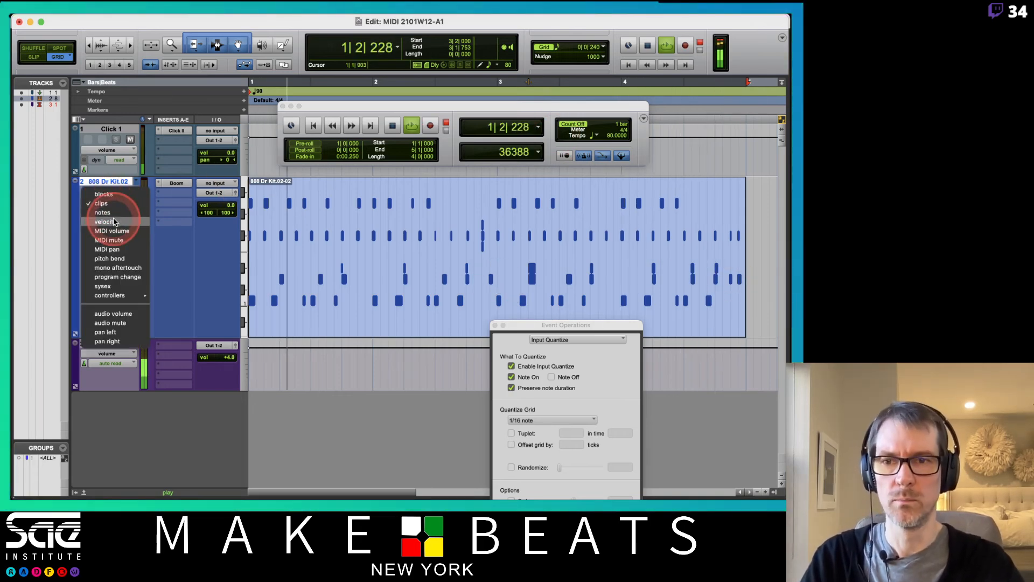
click(102, 212)
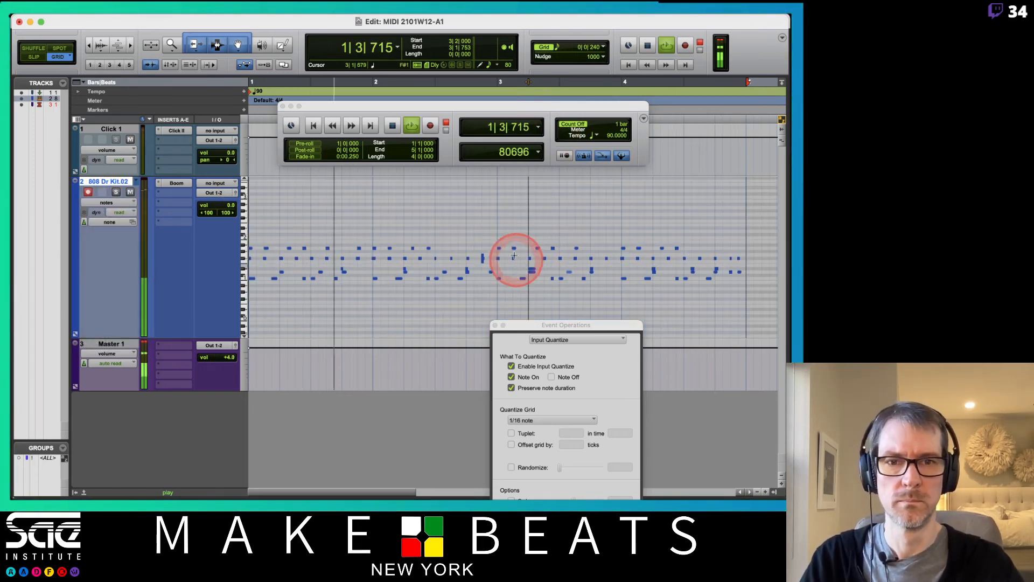
click(479, 263)
click(483, 266)
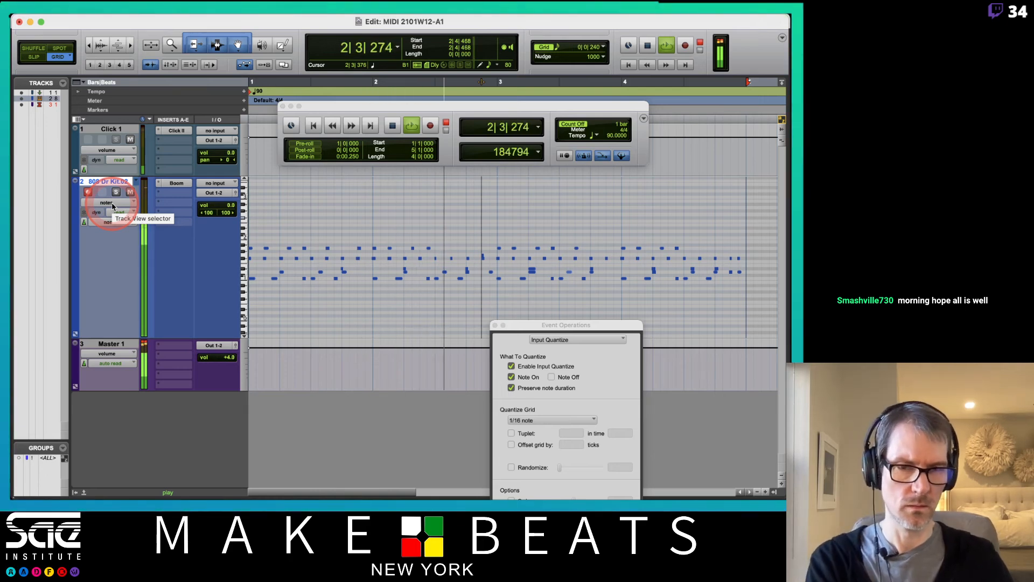
Step: Overdub one more pass of hits, mute the Click 1 track, and stop playback at bar 1
key(F12)
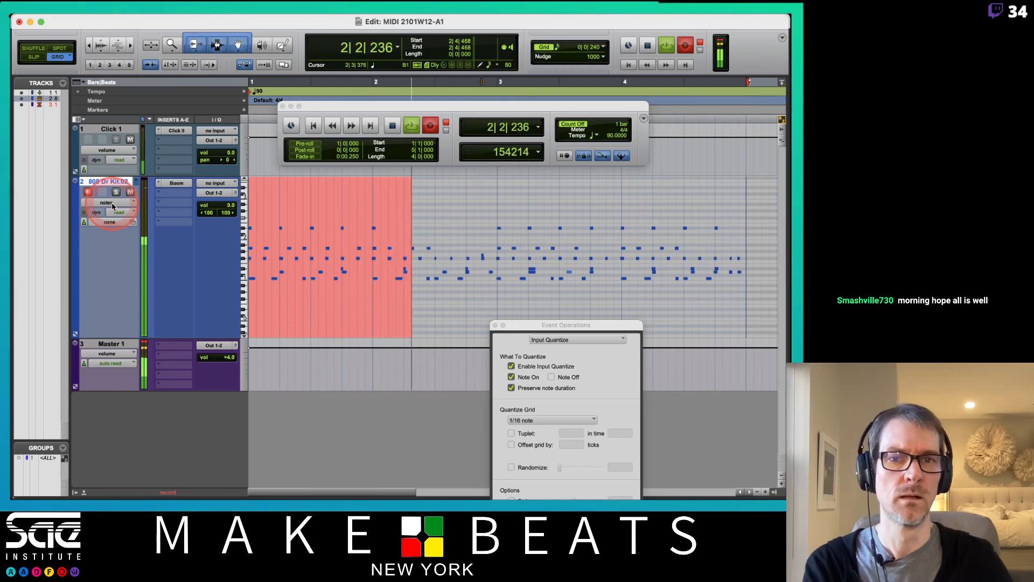
key(super+space)
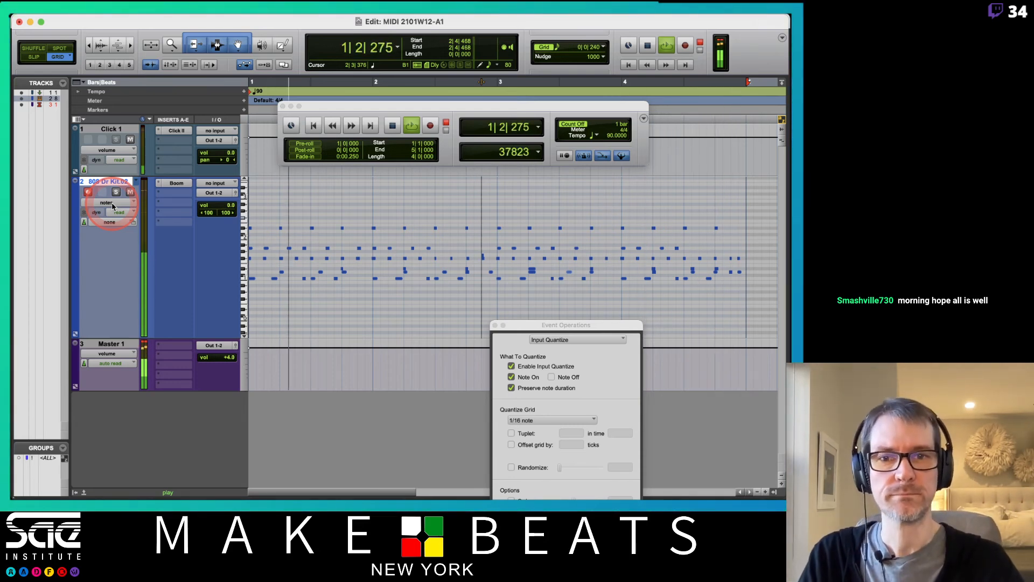
click(131, 140)
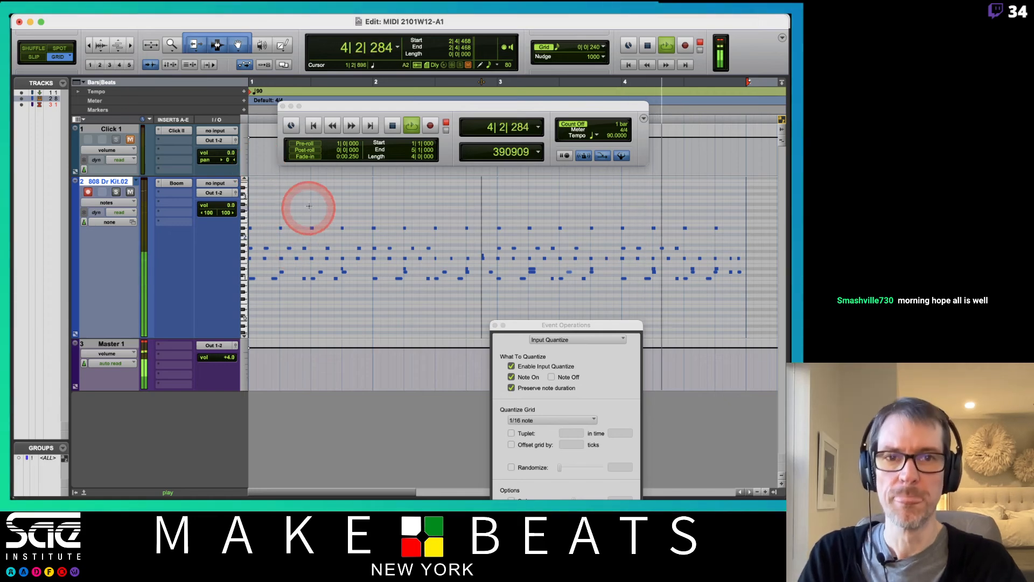
key(space)
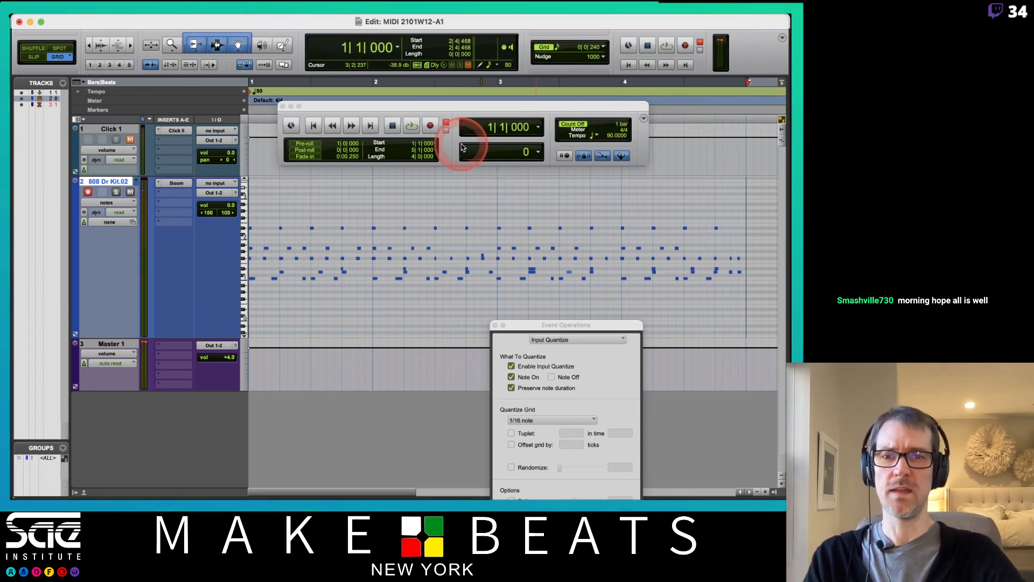
Step: Enlarge the drum note rows vertically, scroll up to higher notes, and zoom in on the pattern
click(128, 199)
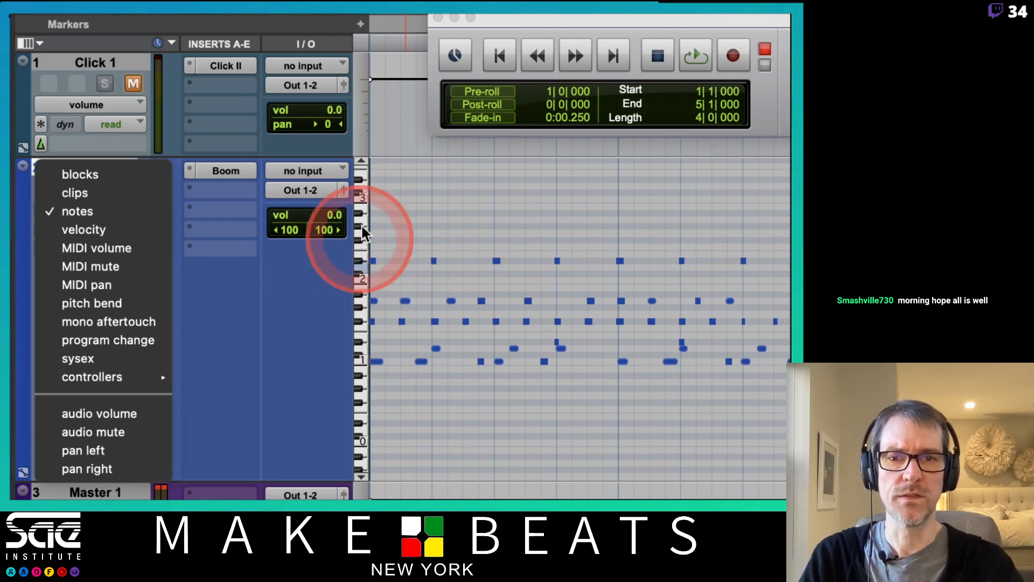
click(372, 216)
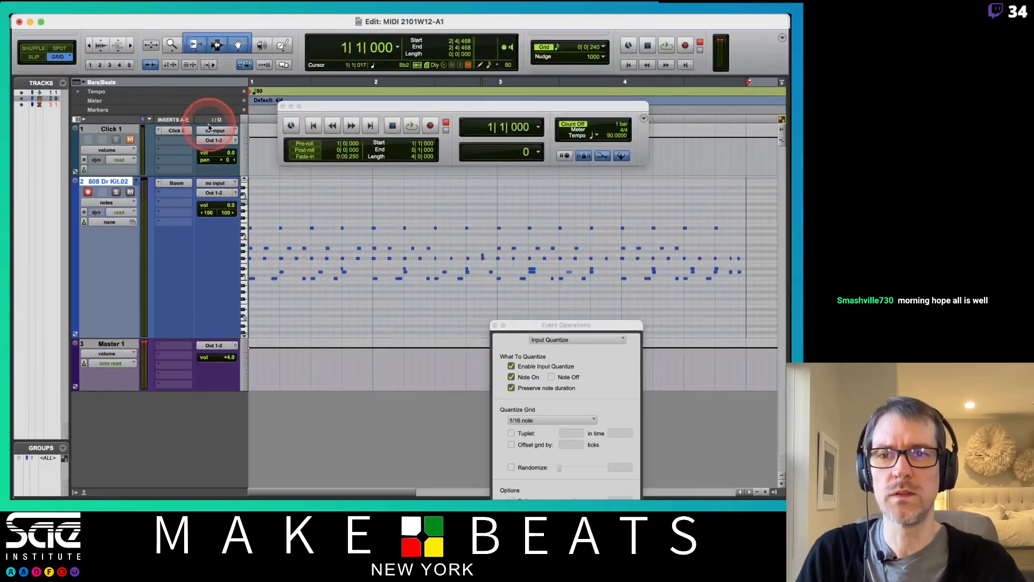
click(123, 44)
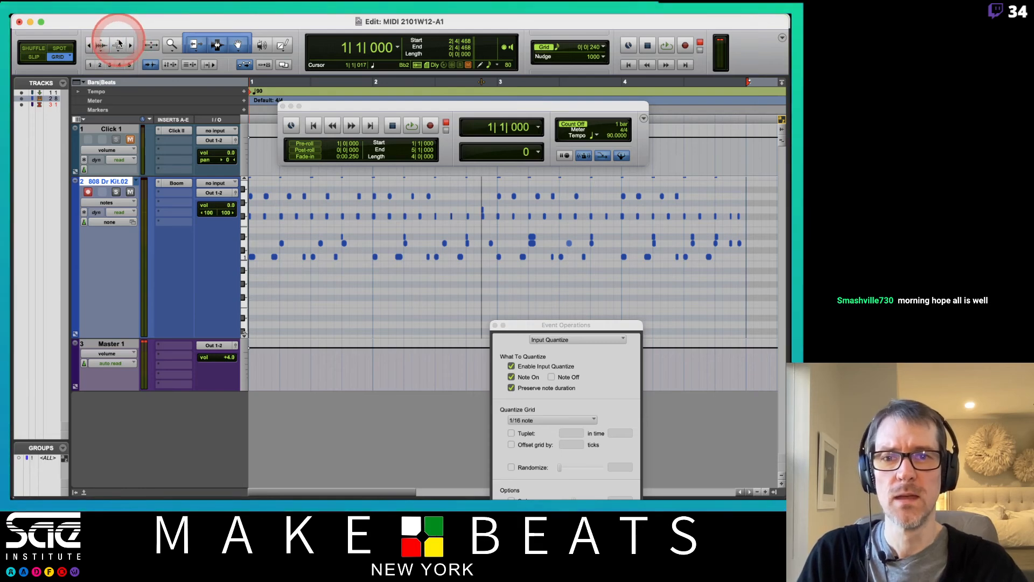
click(123, 44)
click(253, 264)
drag(242, 224, 241, 283)
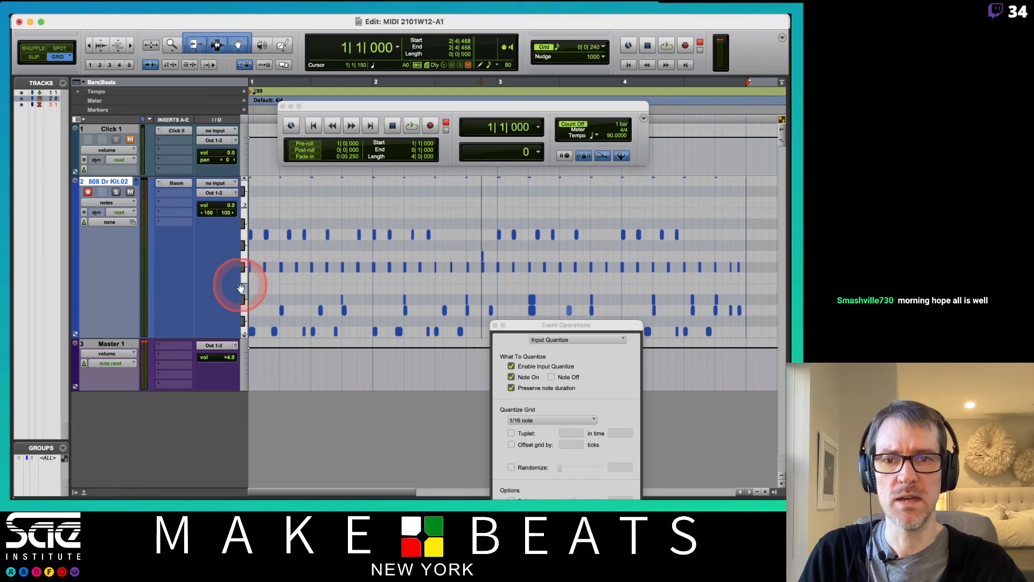
key(t)
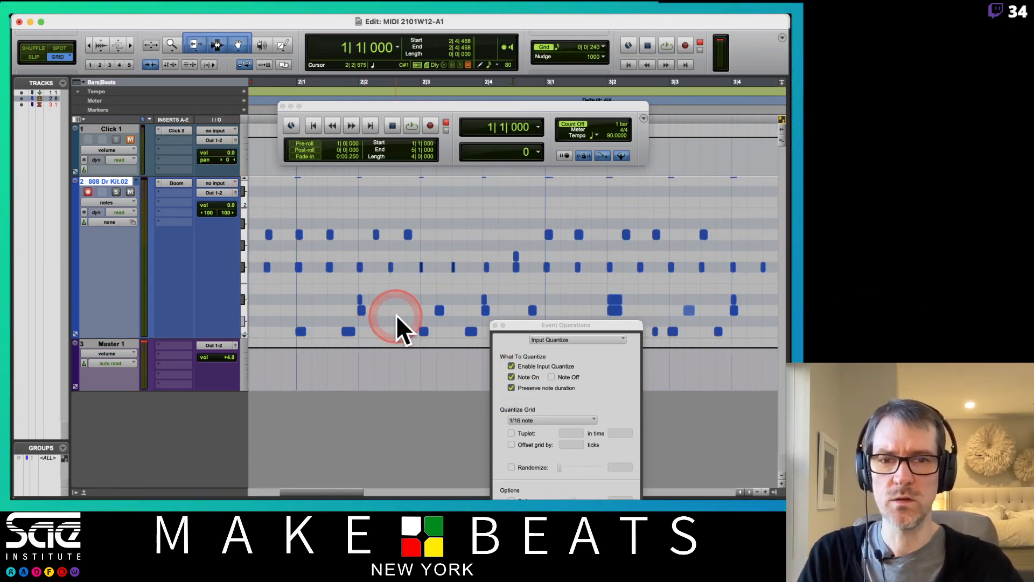
Step: Audition the drum pattern on loop, close the Input Quantize window, and stop playback
key(space)
drag(526, 326, 492, 247)
click(479, 249)
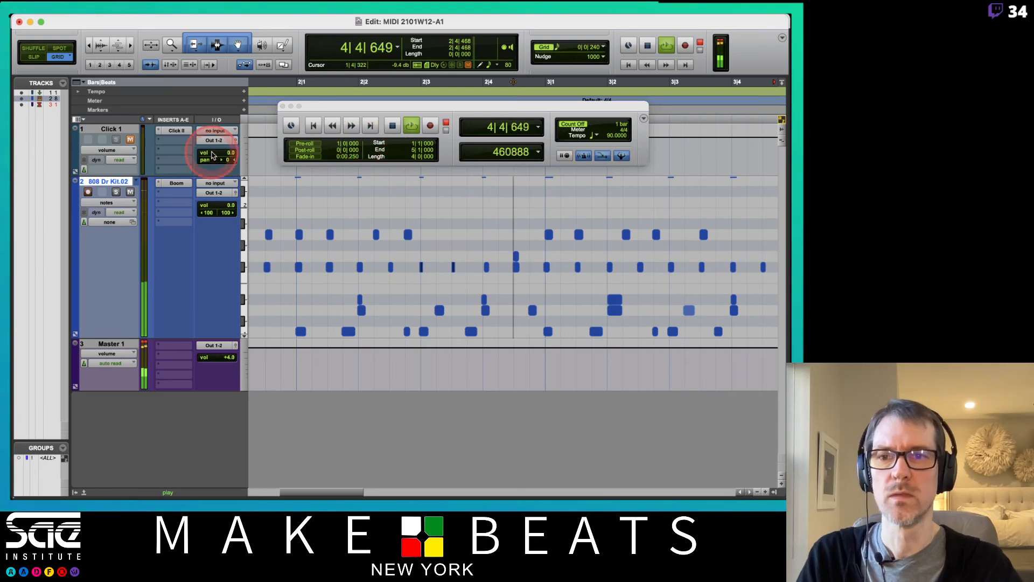
key(space)
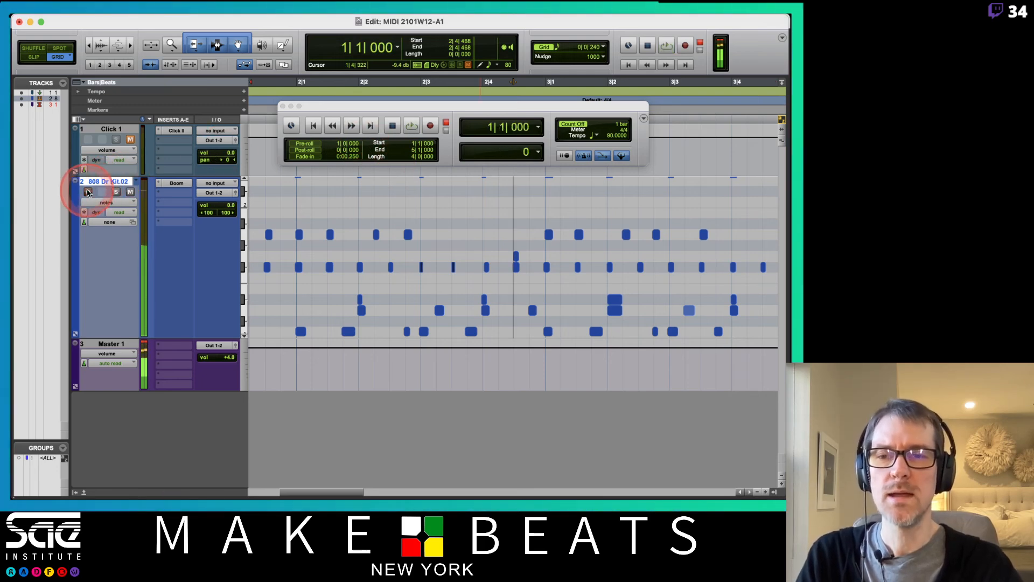
Step: Create a new stereo instrument track and name it Bass
key(super+shift+n)
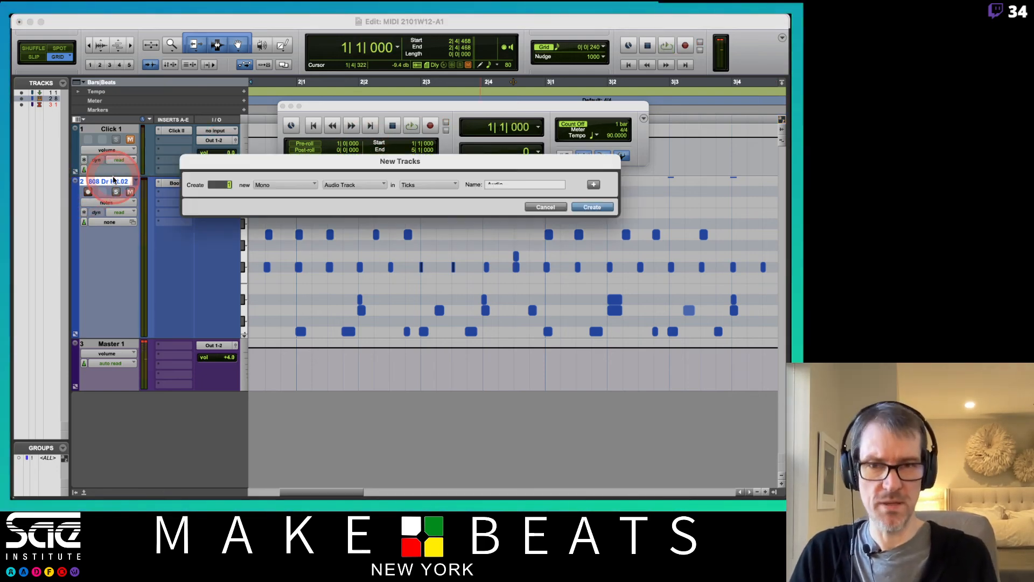
key(super+Down)
key(super+Down)
key(super+Down)
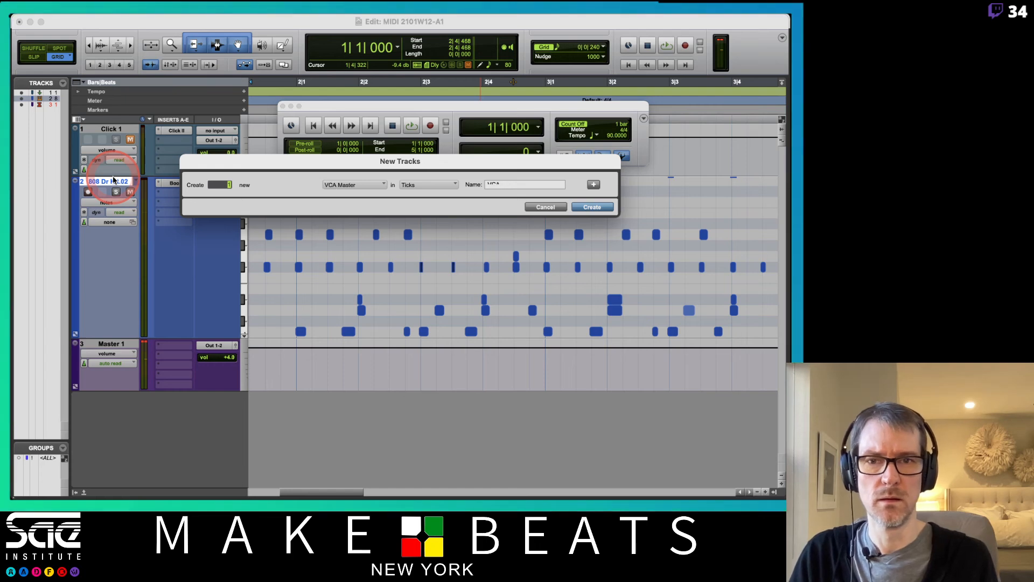
key(super+Down)
key(super+Down)
key(super+Down)
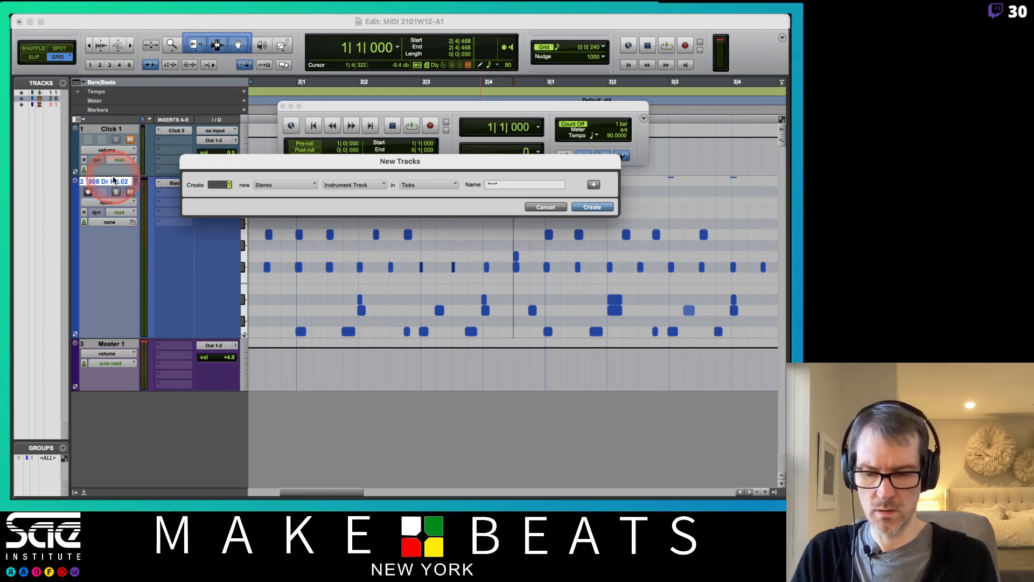
key(Tab)
text(Pi)
text(ss)
key(Return)
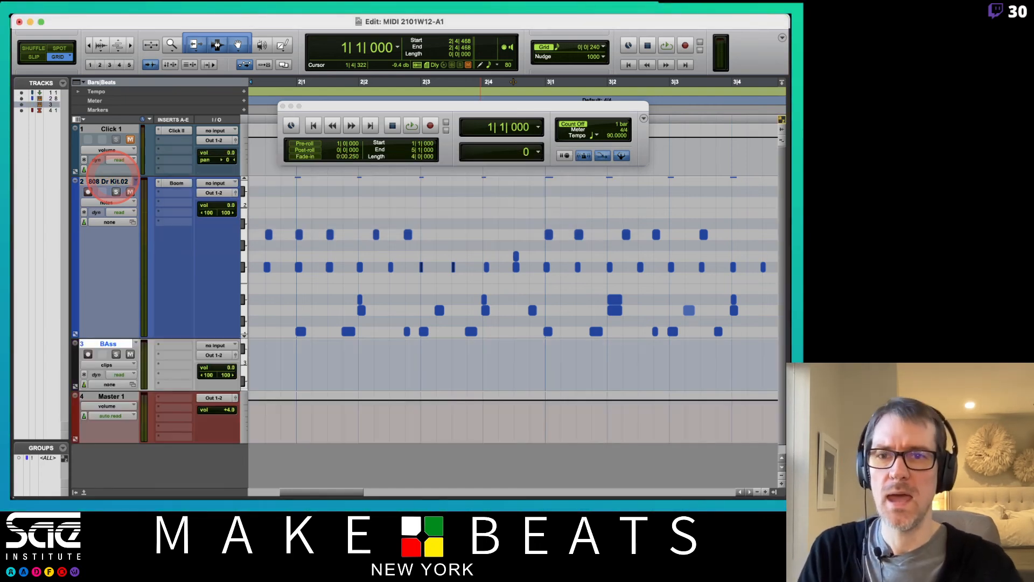
click(111, 348)
double_click(112, 349)
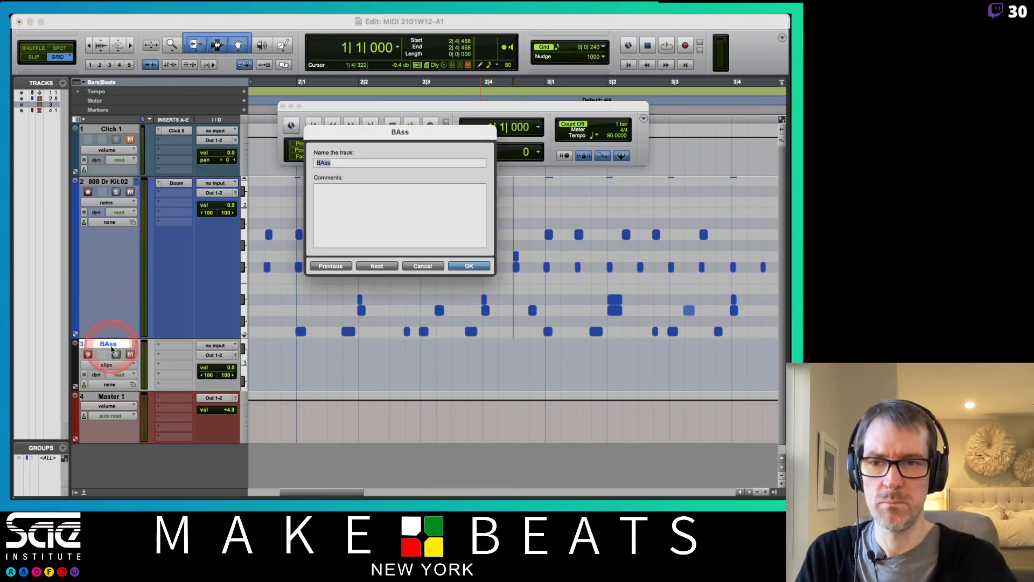
key(Left)
key(Right)
key(Right)
key(BackSpace)
text(a)
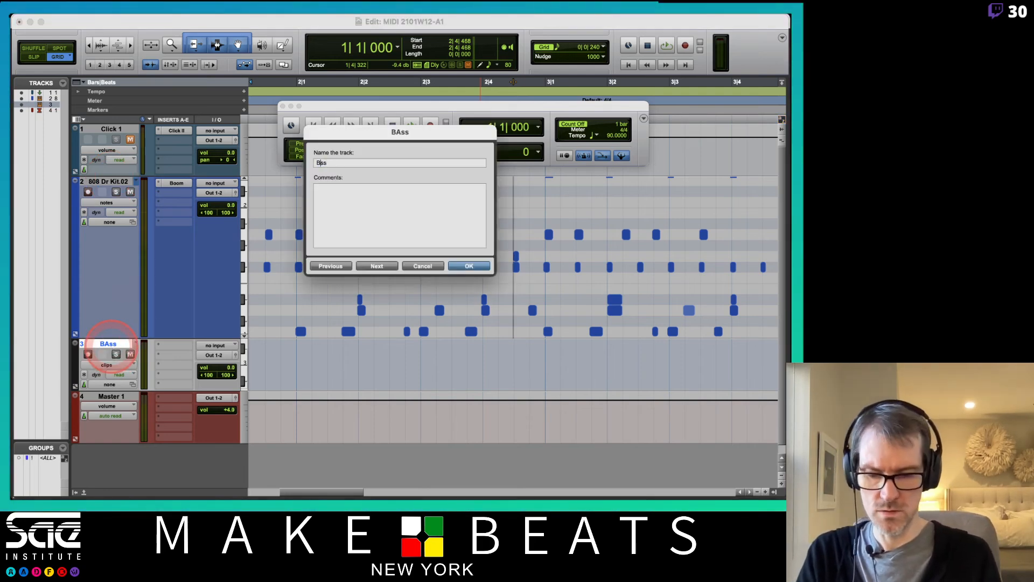
key(Return)
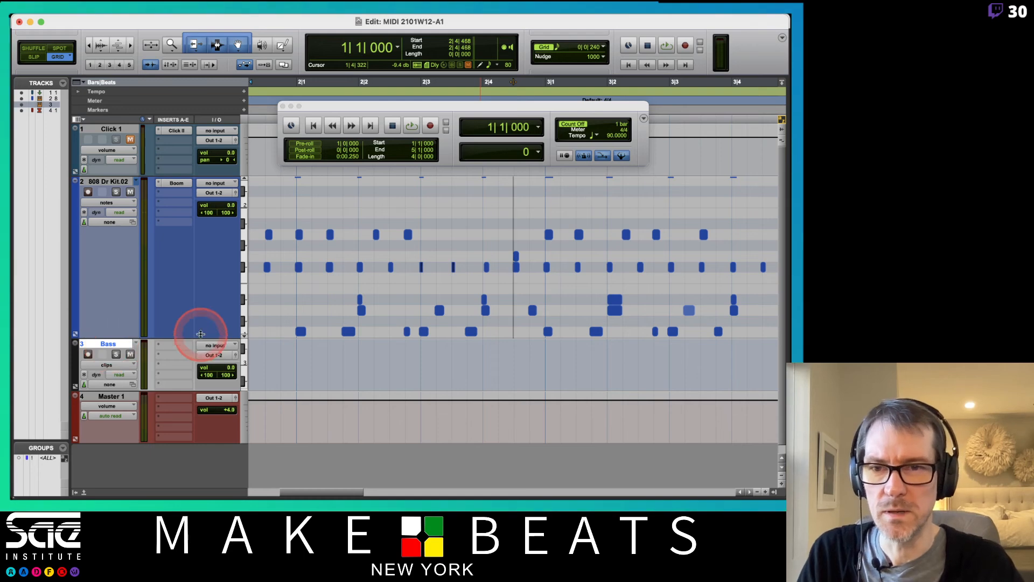
Step: Insert the Vacuum synth plug-in on the Bass track
click(171, 346)
mouse_move(216, 347)
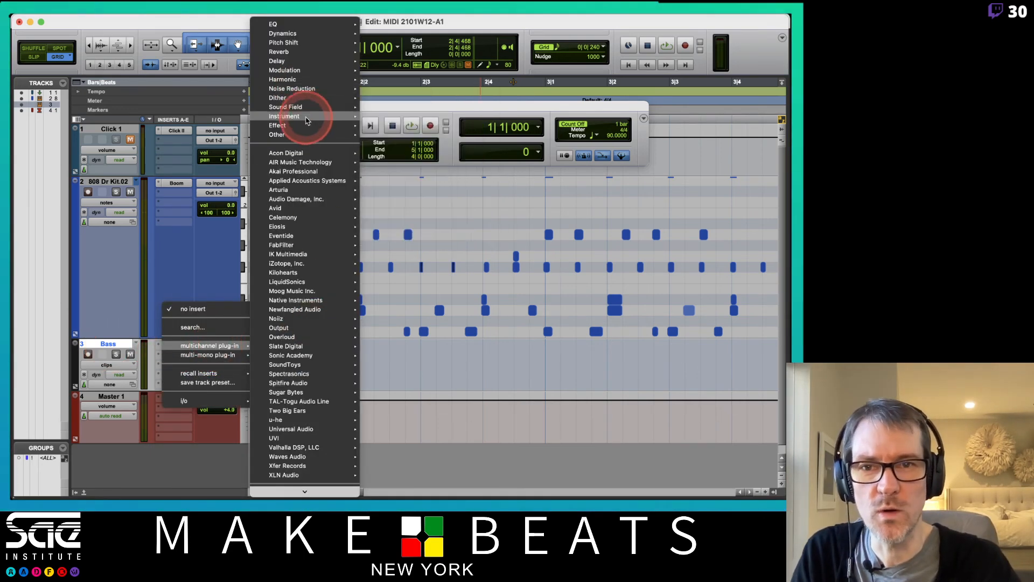
mouse_move(311, 117)
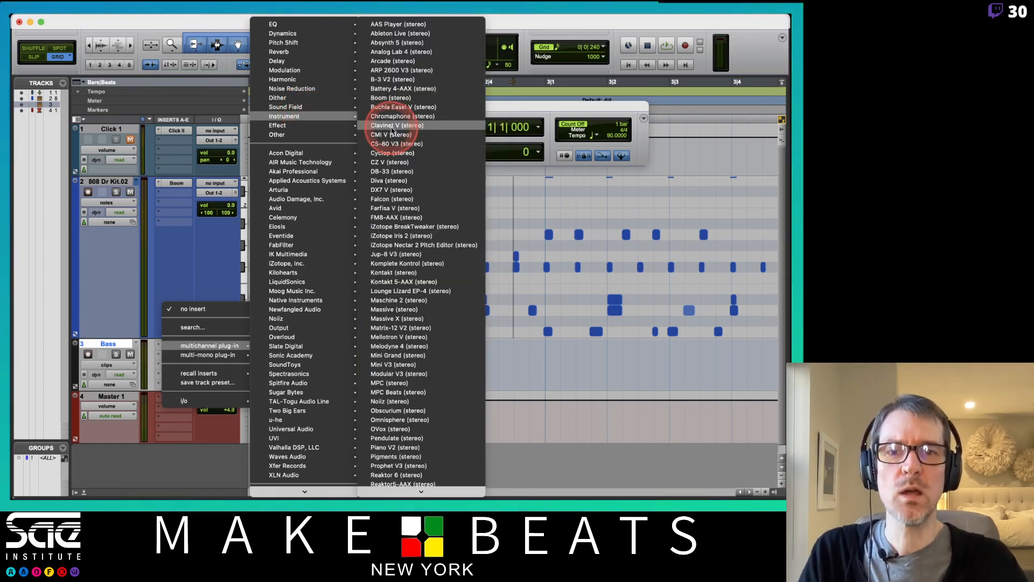
scroll(431, 313, down, 6)
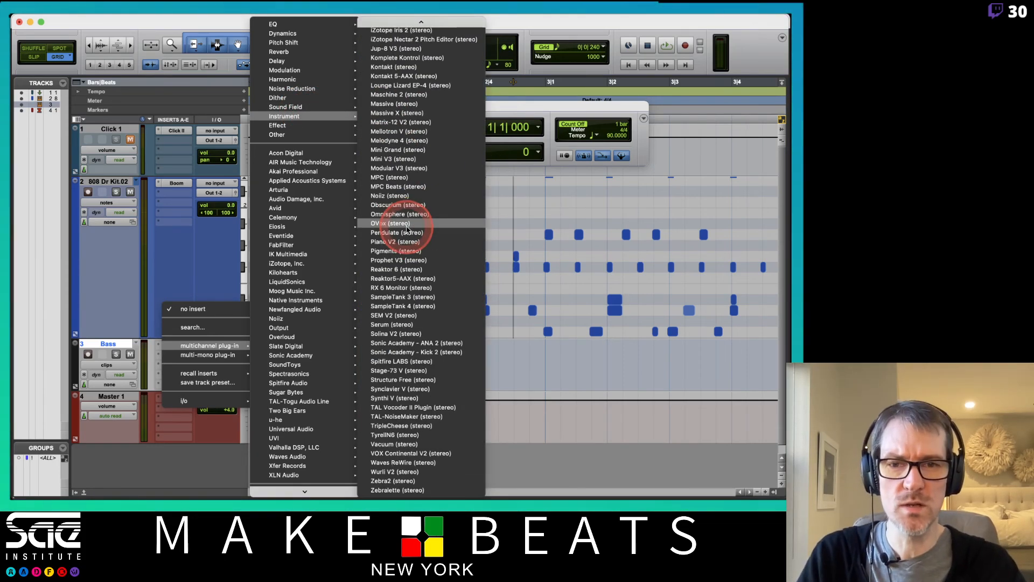
click(408, 444)
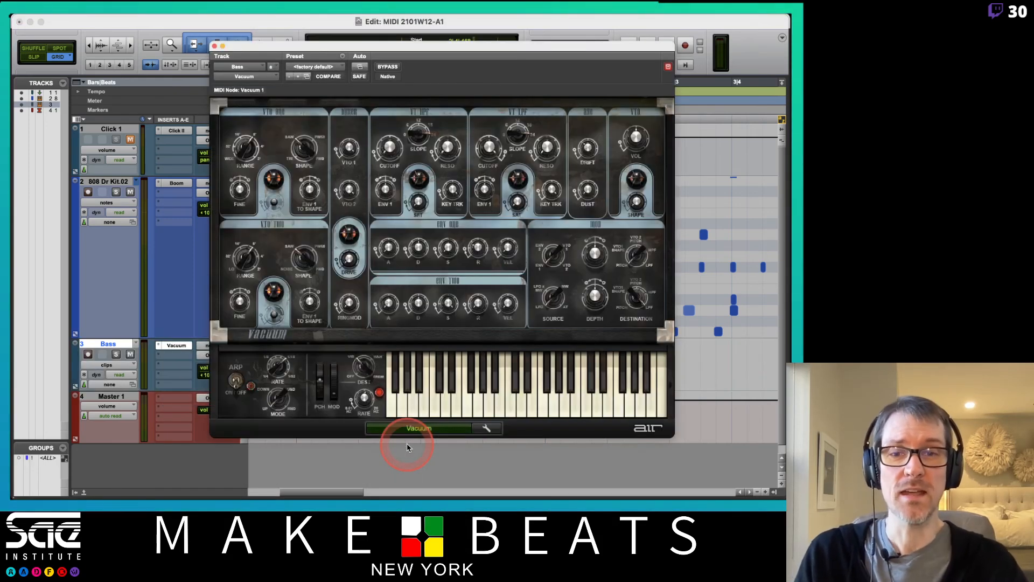
Step: Make the Bass track taller, open the Mix window, and arrange windows to show Vacuum's full keyboard
drag(473, 49, 433, 407)
click(249, 363)
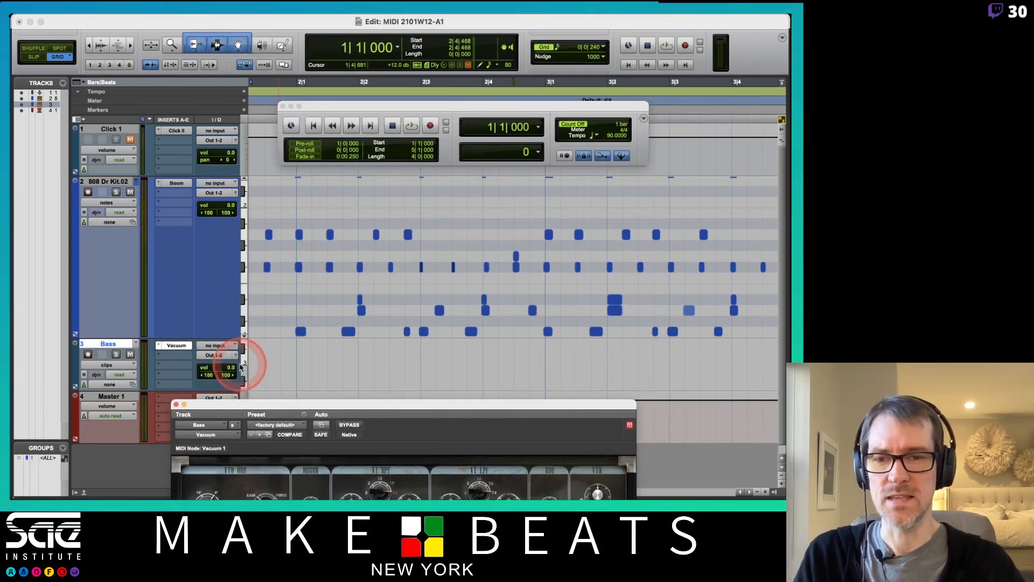
click(253, 375)
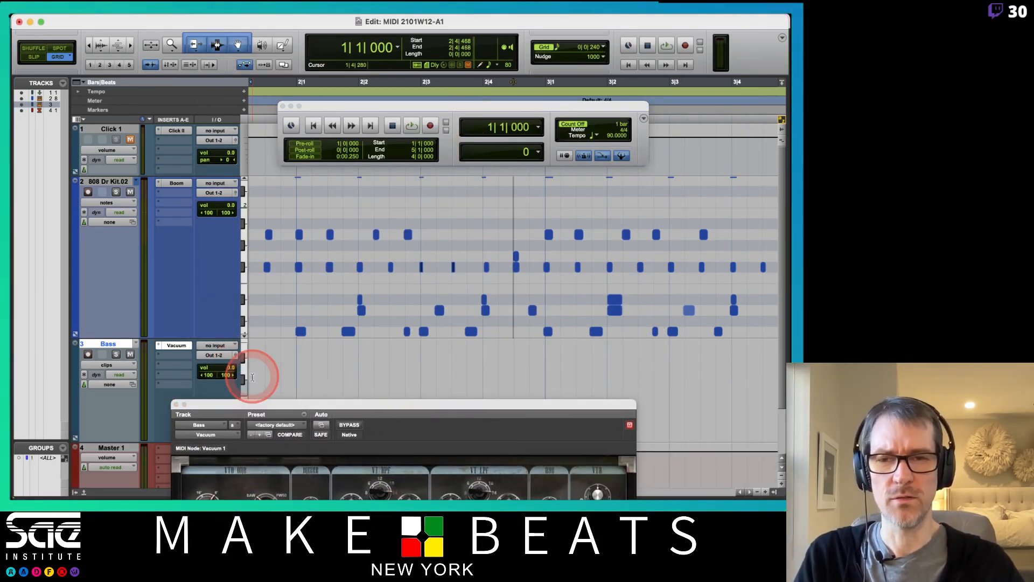
key(super+equal)
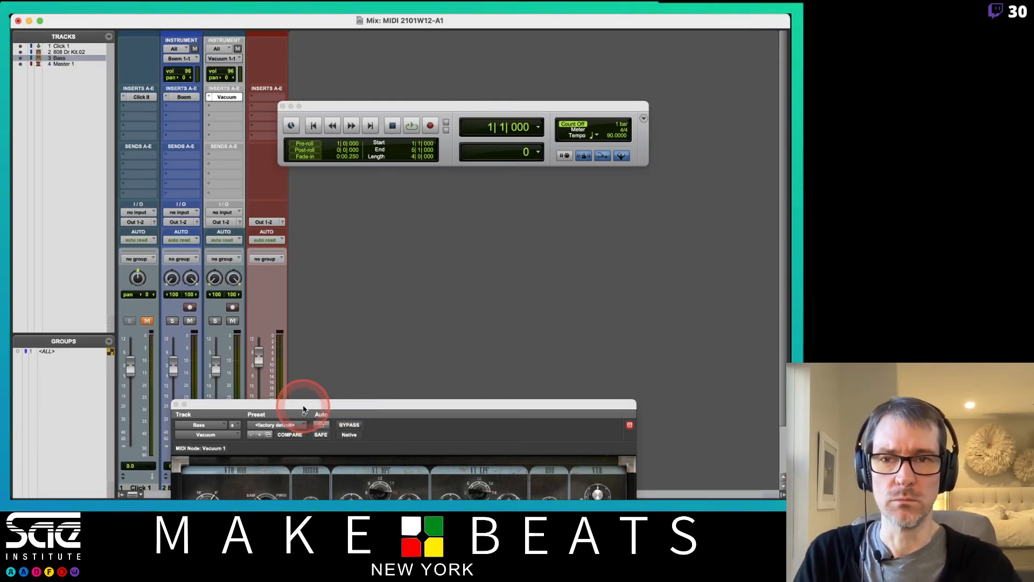
drag(300, 405, 426, 186)
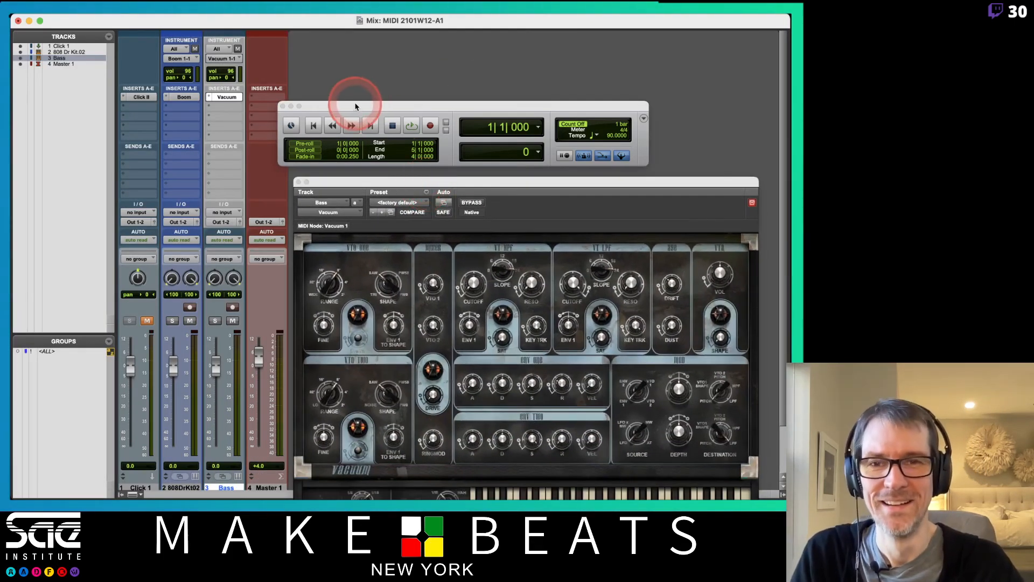
drag(353, 103, 390, 47)
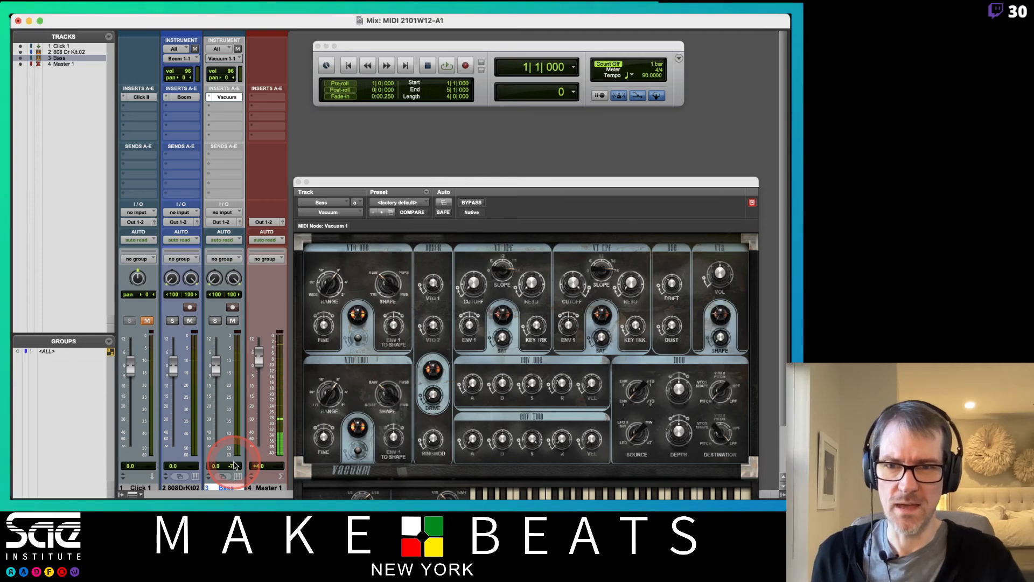
click(284, 418)
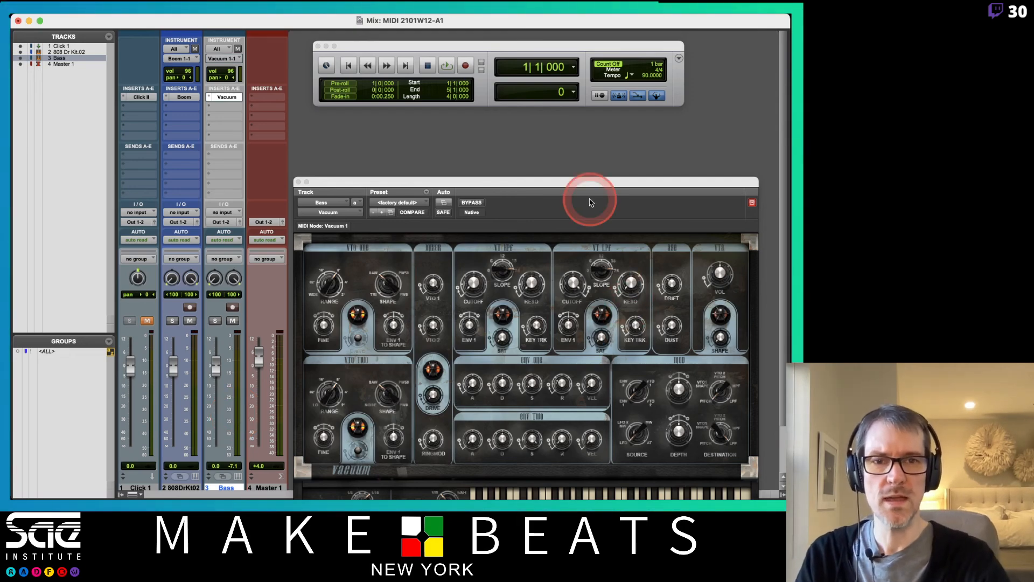
drag(591, 201, 603, 74)
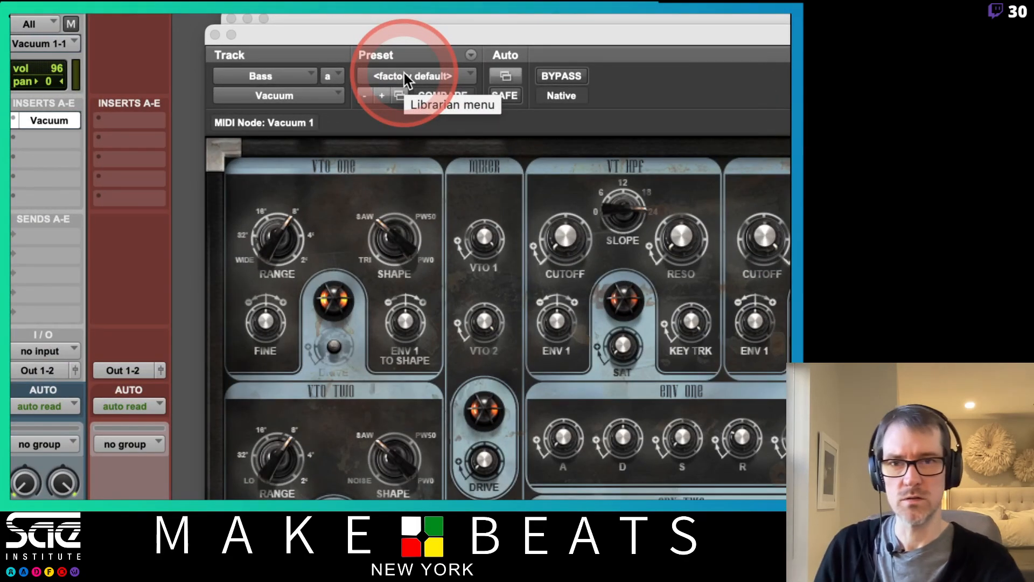
Step: Load the 01 Rezo Velo Fuzz bass preset from the Vacuum preset library
click(431, 76)
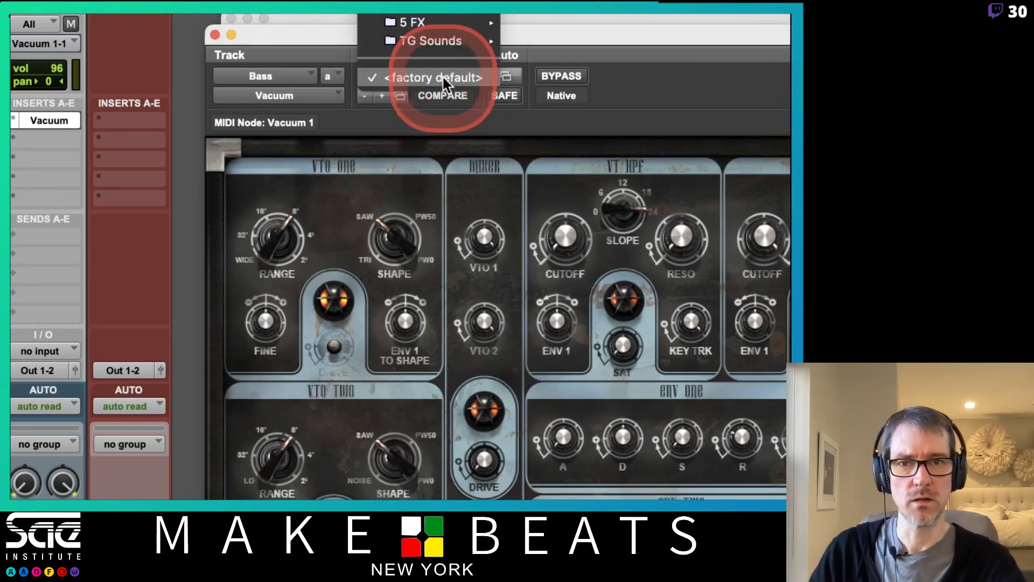
mouse_move(460, 14)
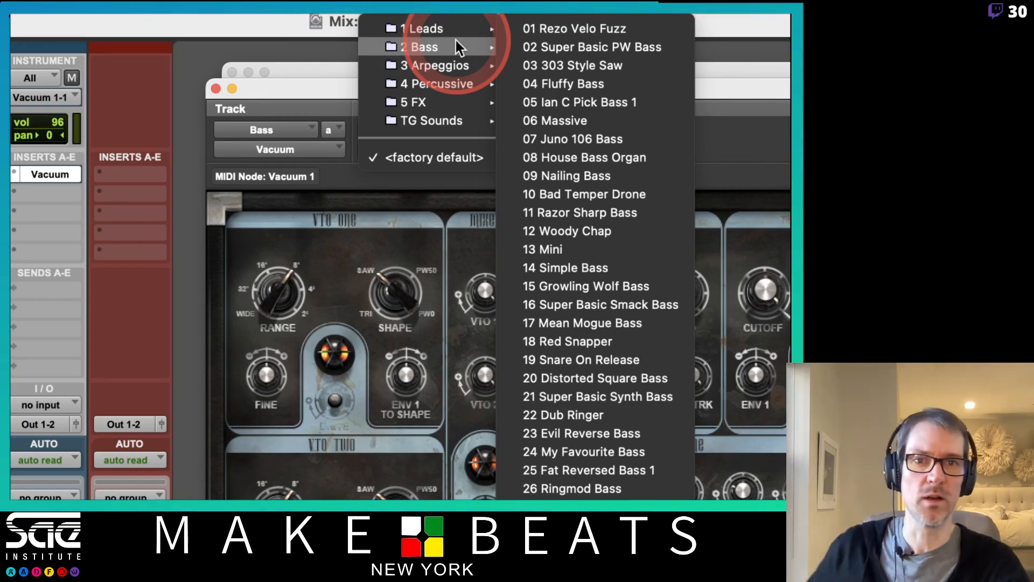
click(537, 28)
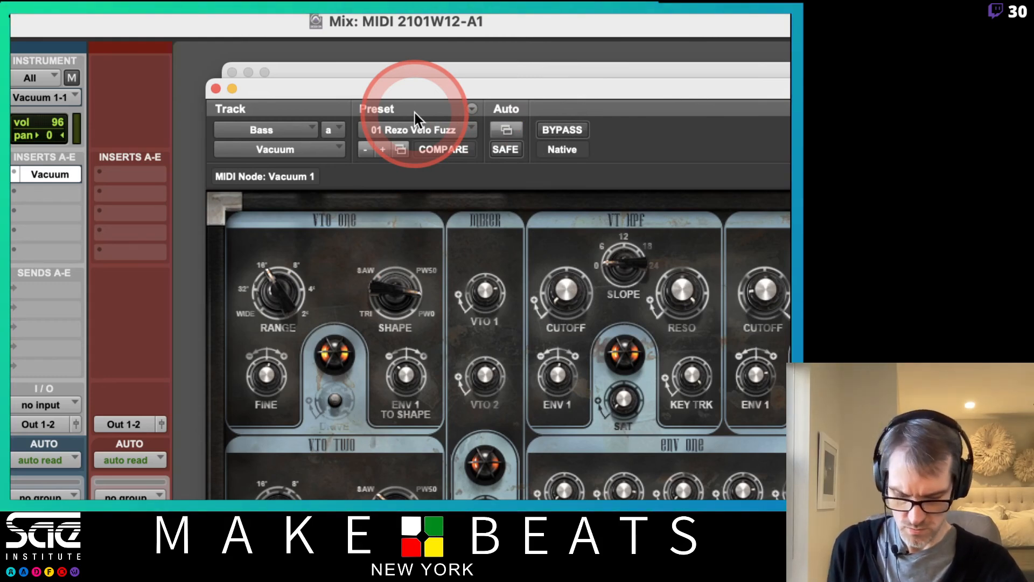
Step: Step through presets 02 Super Basic PWBass to 07 Juno 106 Bass, landing on 08 House Bass Organ
click(383, 148)
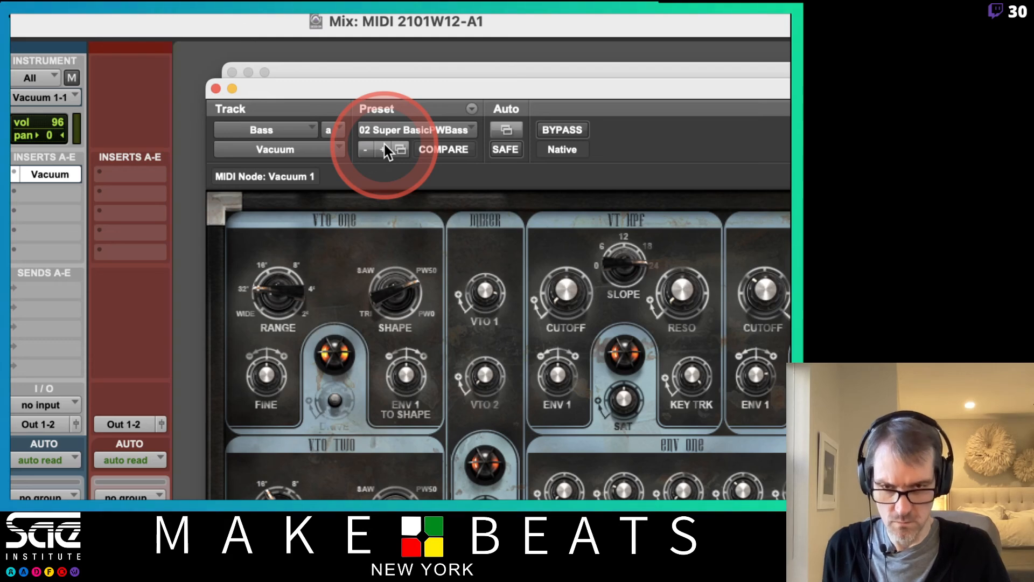
click(383, 147)
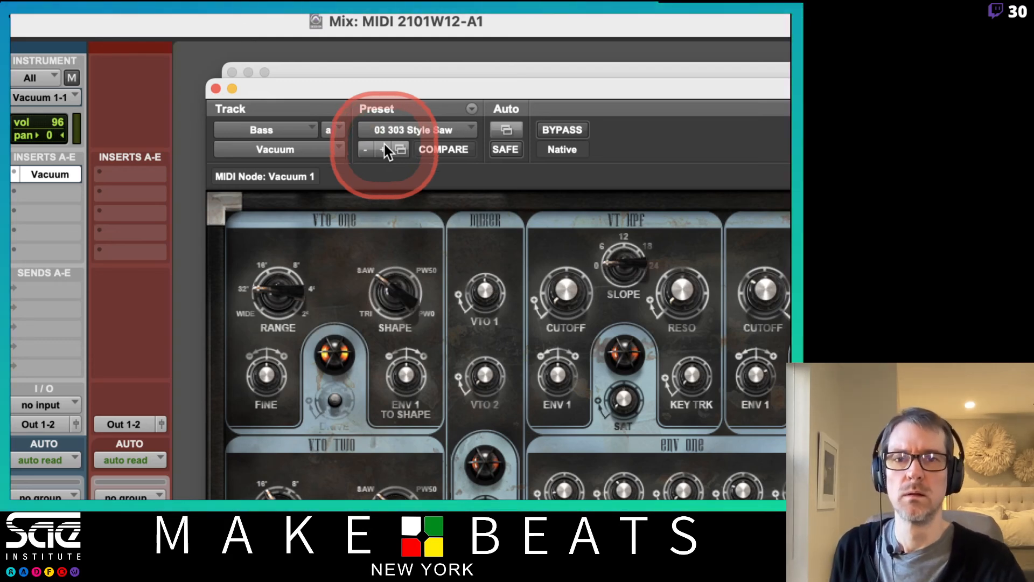
click(384, 147)
click(383, 148)
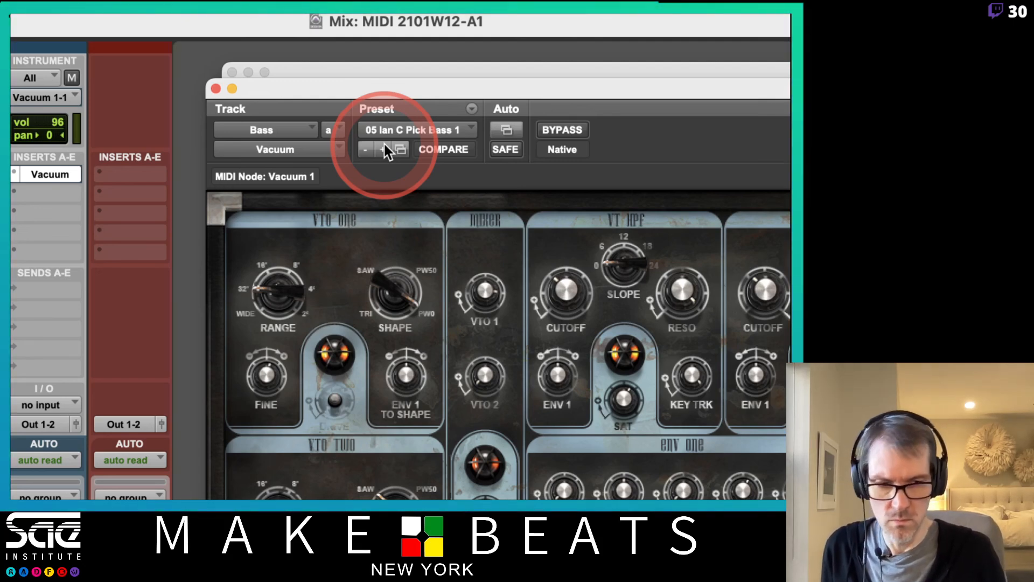
click(384, 148)
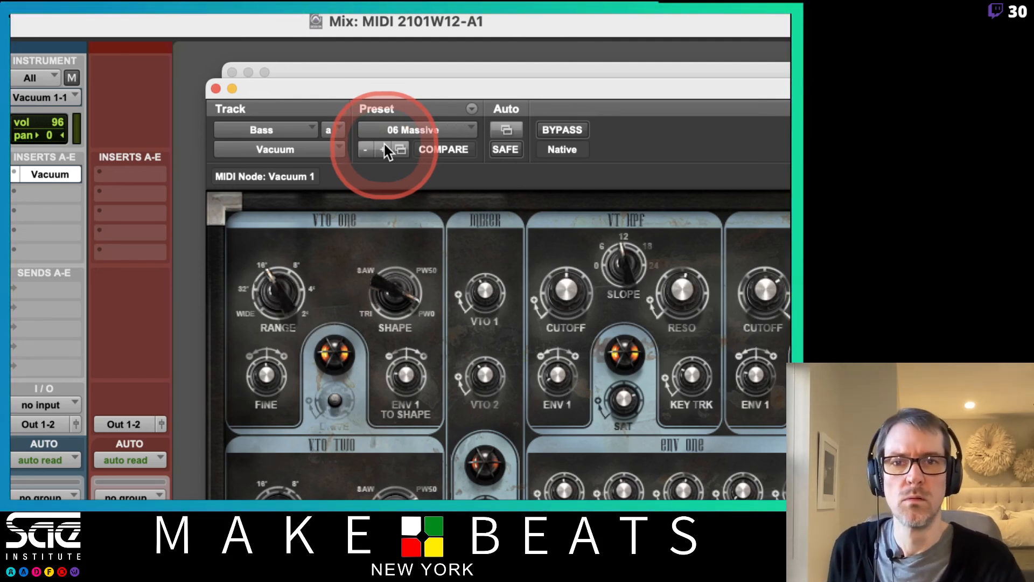
click(383, 148)
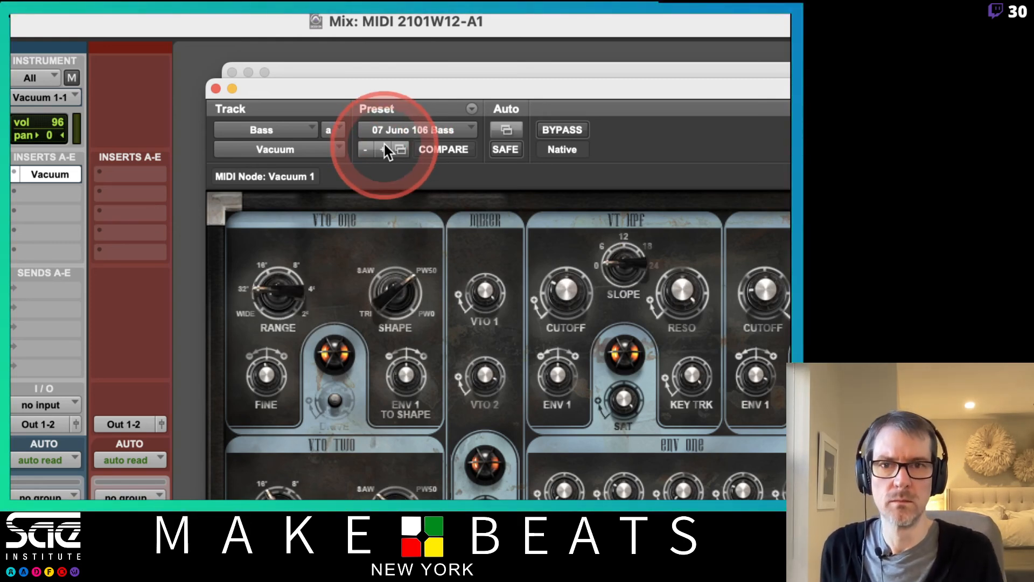
click(383, 149)
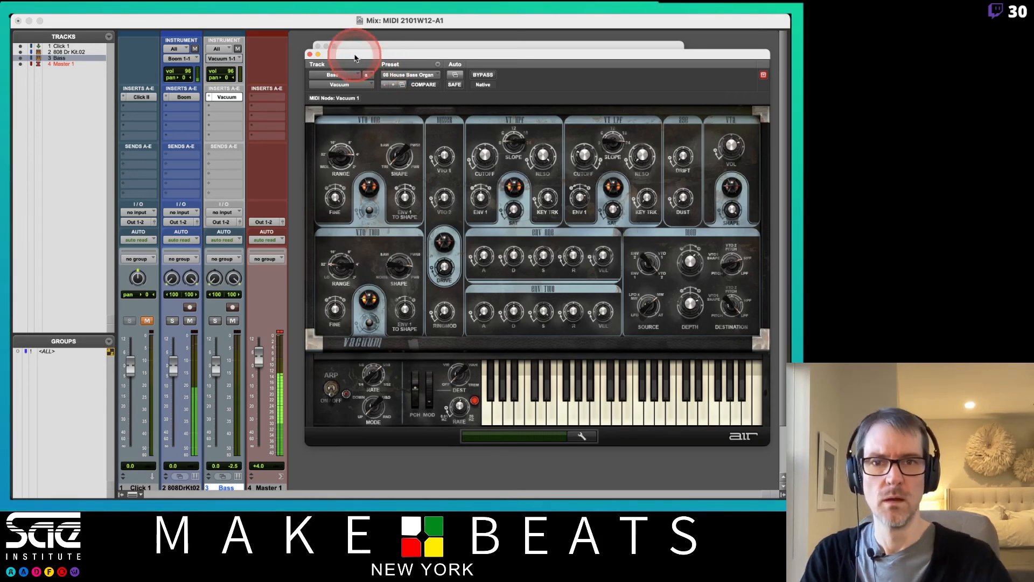
Step: Step through 09 Nailing Bass, 10 Bad Temper Drone, 11 Razor Sharp Bass, 12 Woody Chap to 13 Mini
click(391, 84)
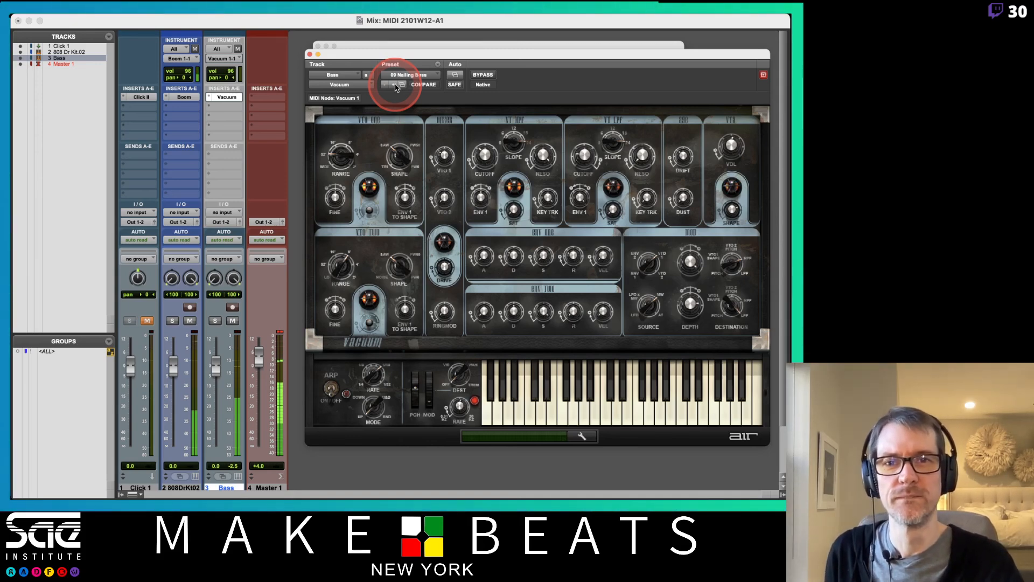
click(395, 85)
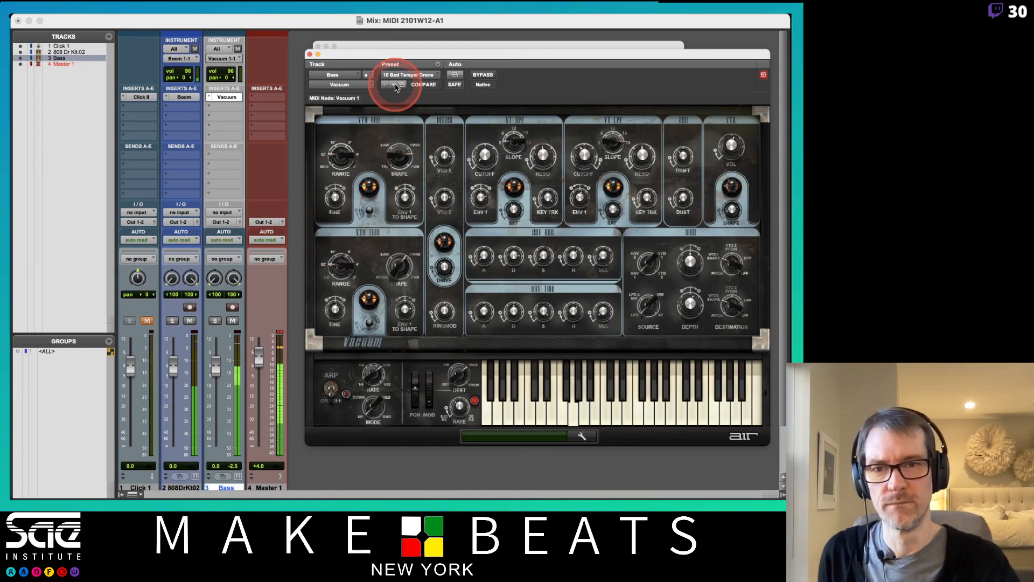
click(396, 87)
click(396, 86)
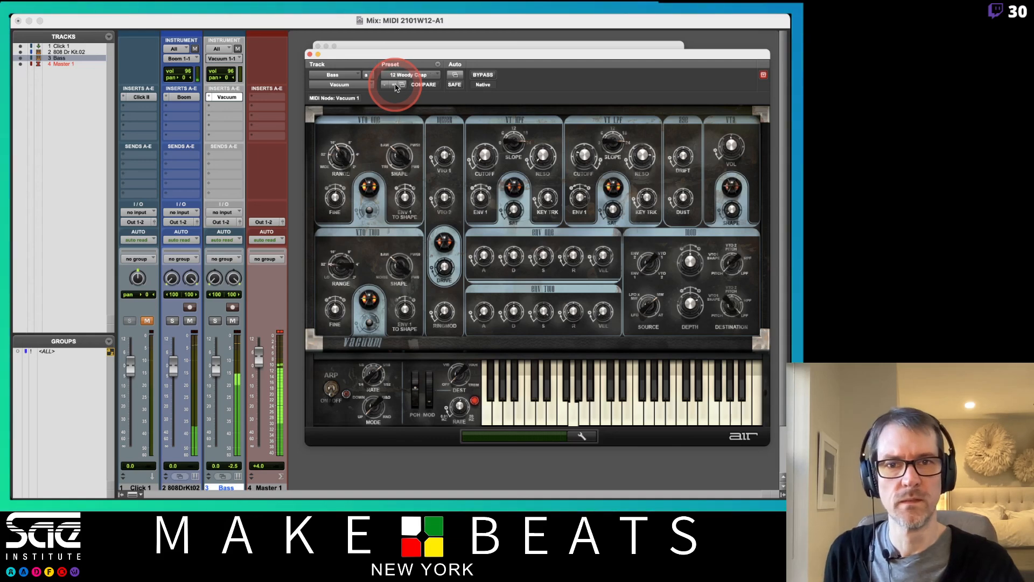
click(396, 86)
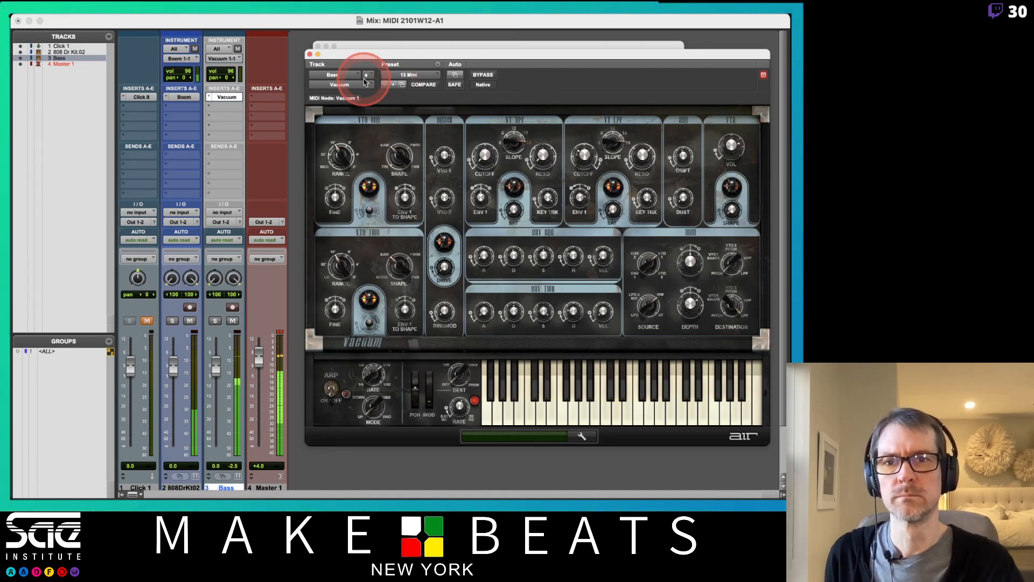
Step: Close the Vacuum window, return to the Edit window, and zoom out to the whole loop
click(309, 55)
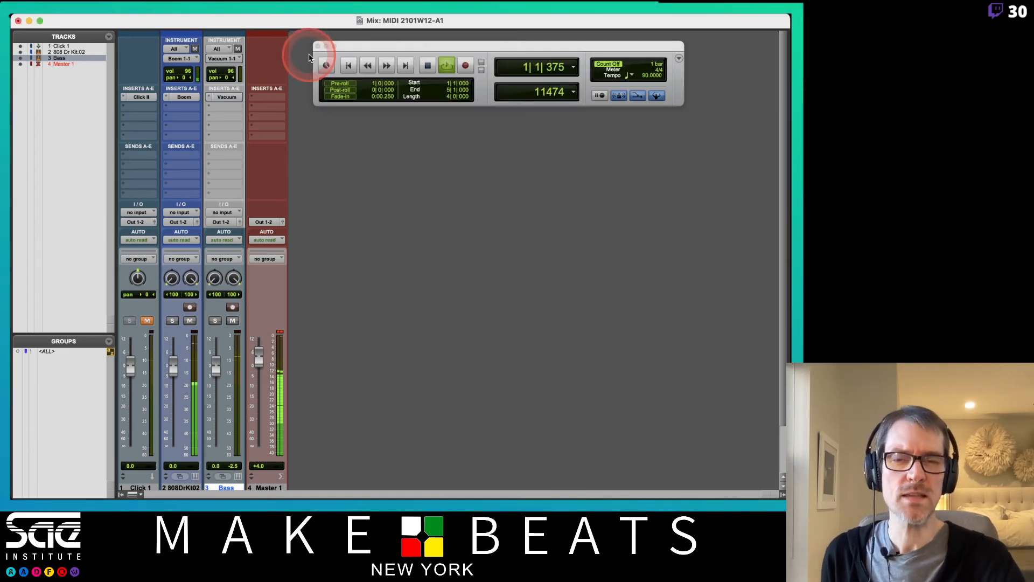
drag(338, 46, 330, 42)
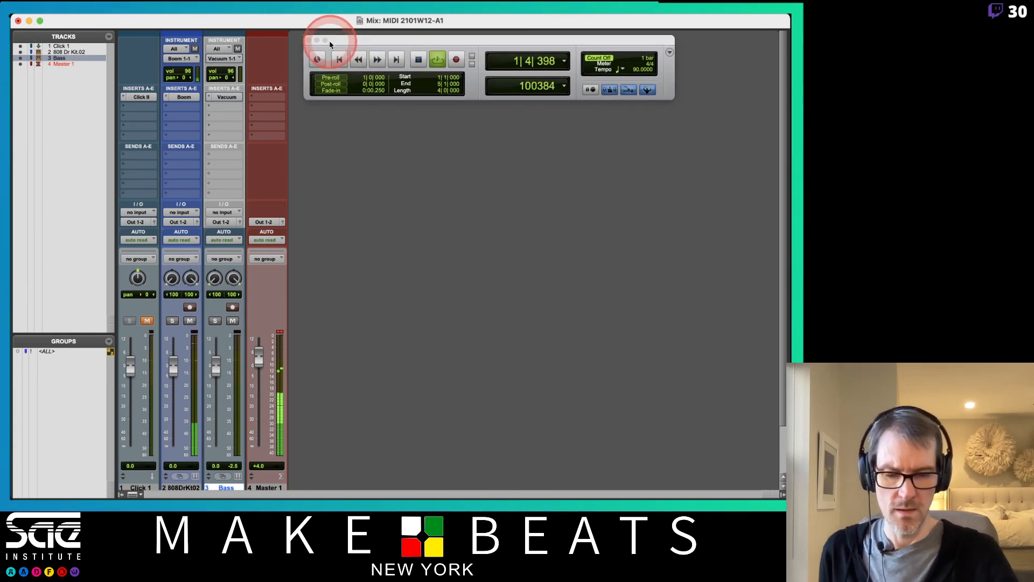
key(super+equal)
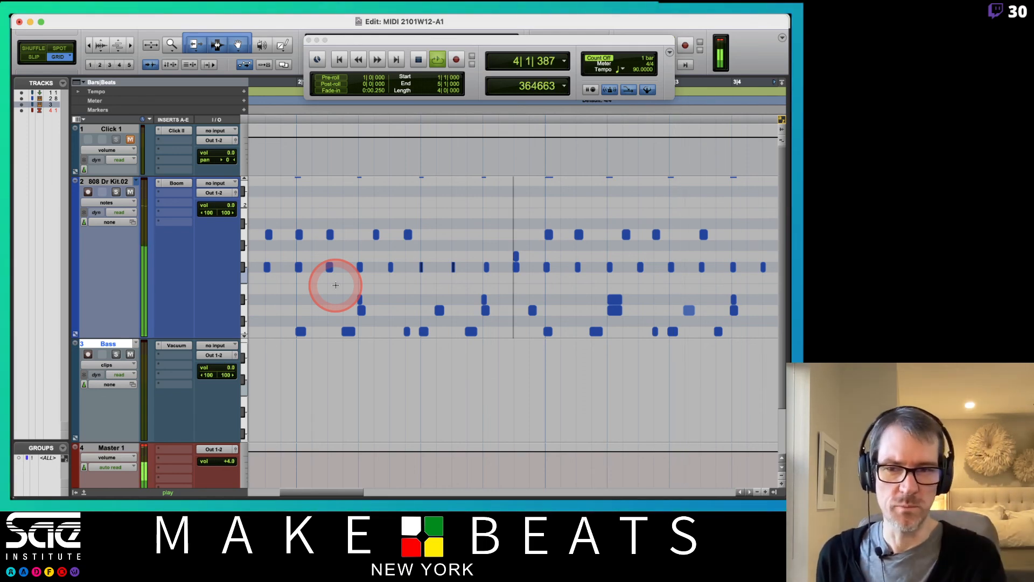
key(r)
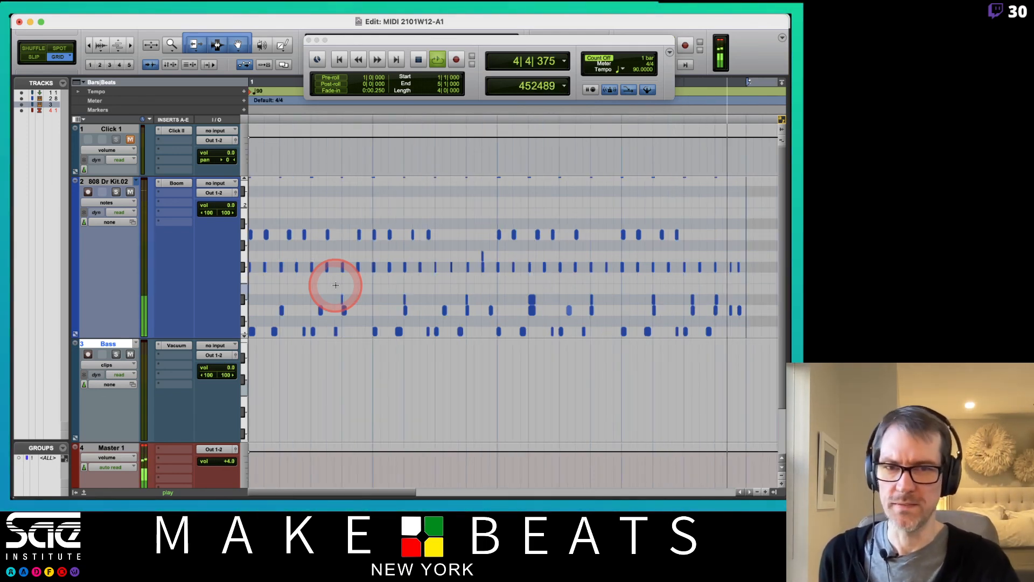
Step: Record-enable the Bass track and record the four-bar Bass-01 bassline take
click(88, 356)
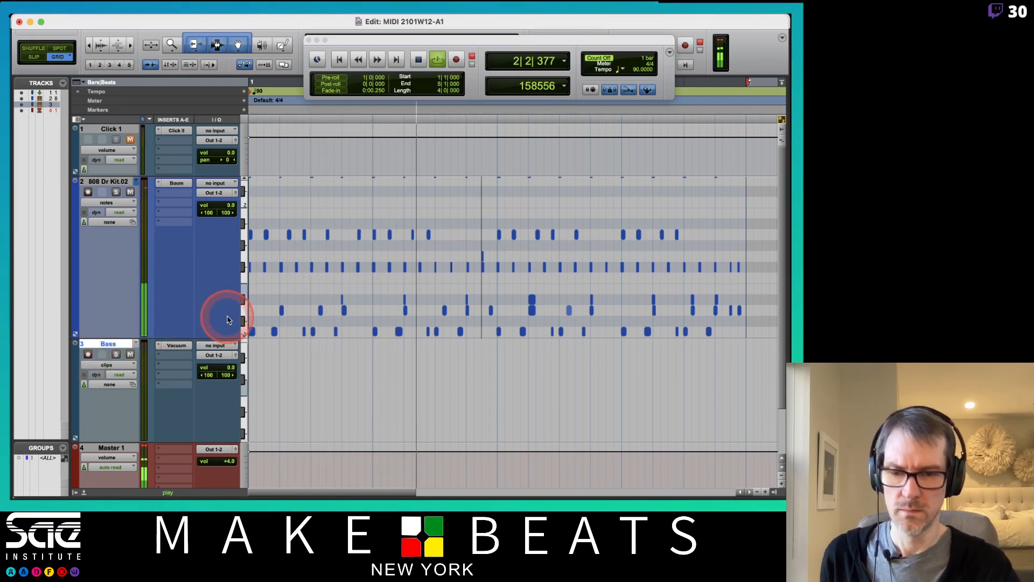
key(super+space)
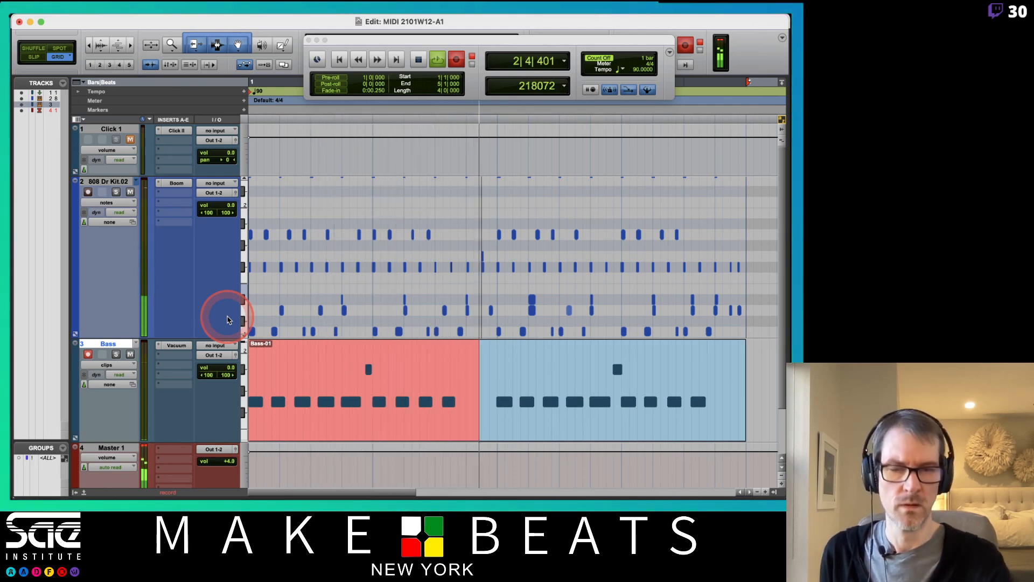
key(super+space)
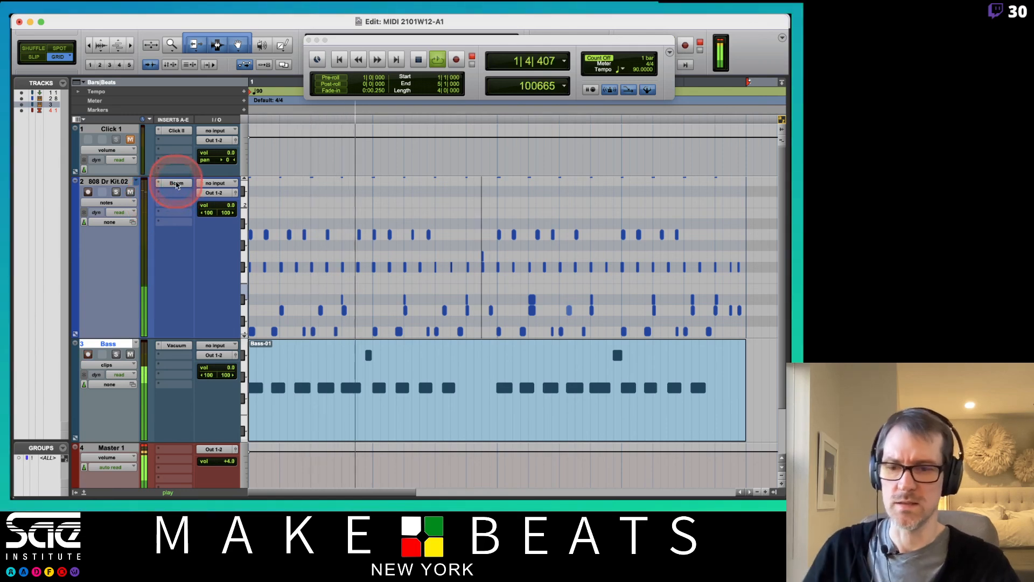
Step: Raise the Boom kick's tuning, comparing it with the Bass track muted and unmuted
click(177, 186)
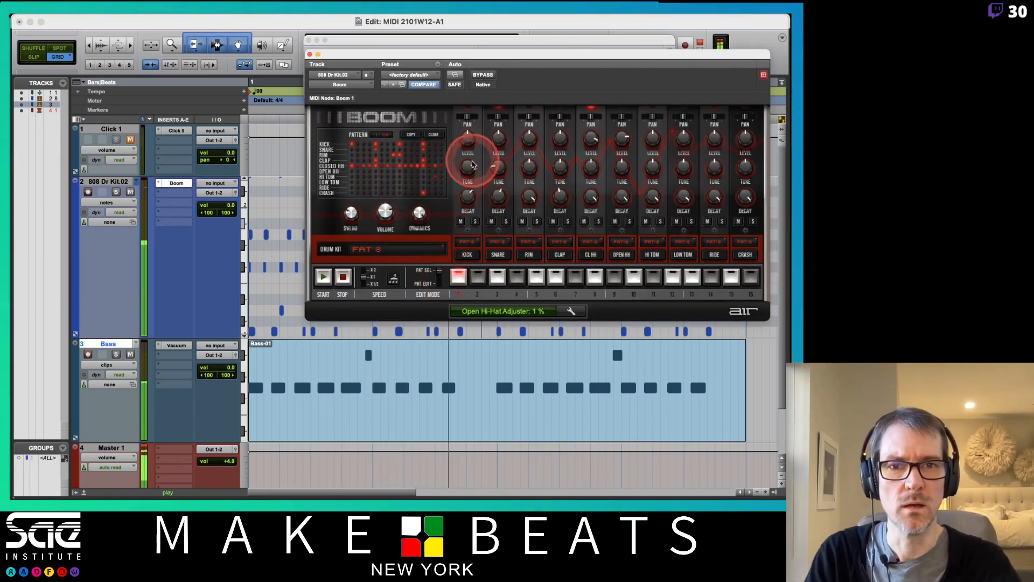
drag(471, 169, 467, 175)
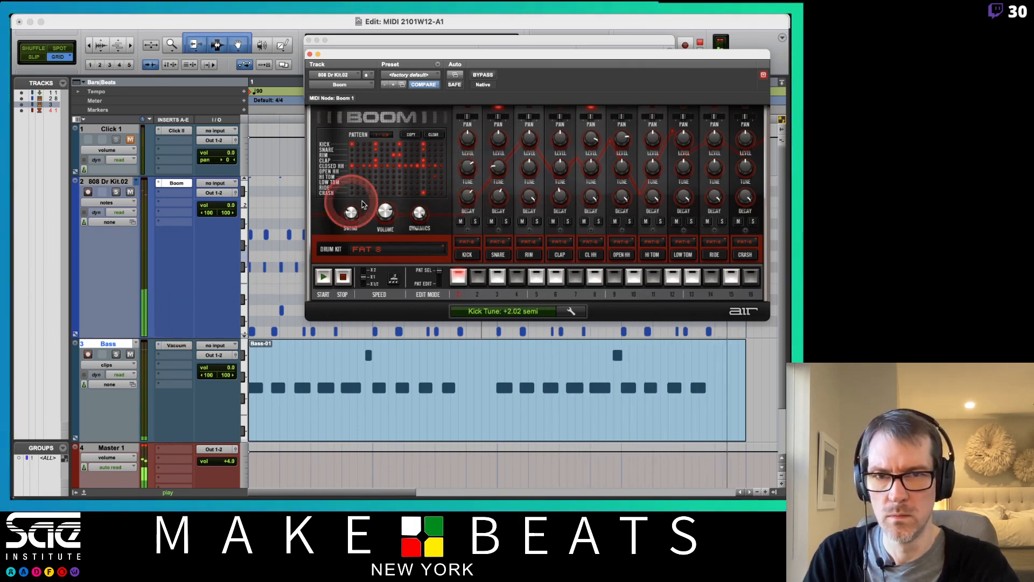
click(130, 354)
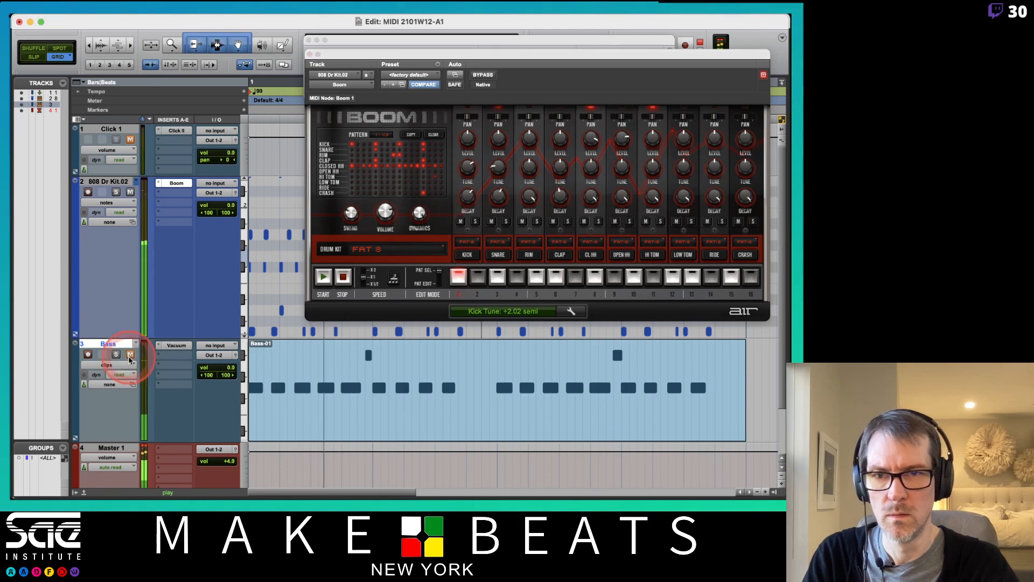
drag(468, 173, 469, 171)
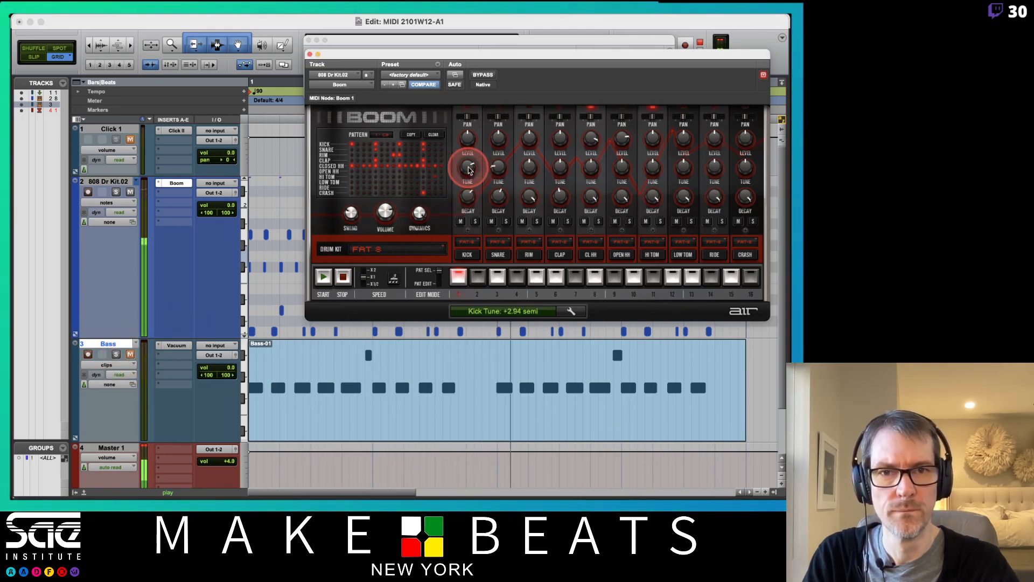
click(130, 354)
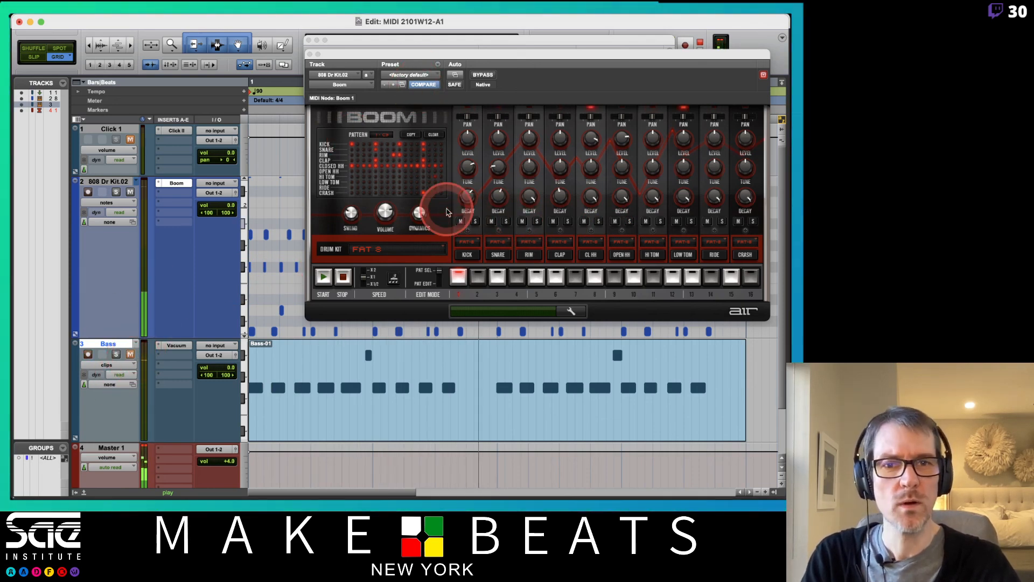
Step: Shorten the Boom kick's decay, unmute the bass, and close the Boom window
mouse_move(468, 196)
mouse_down()
mouse_move(468, 219)
mouse_move(465, 172)
mouse_move(467, 194)
mouse_up()
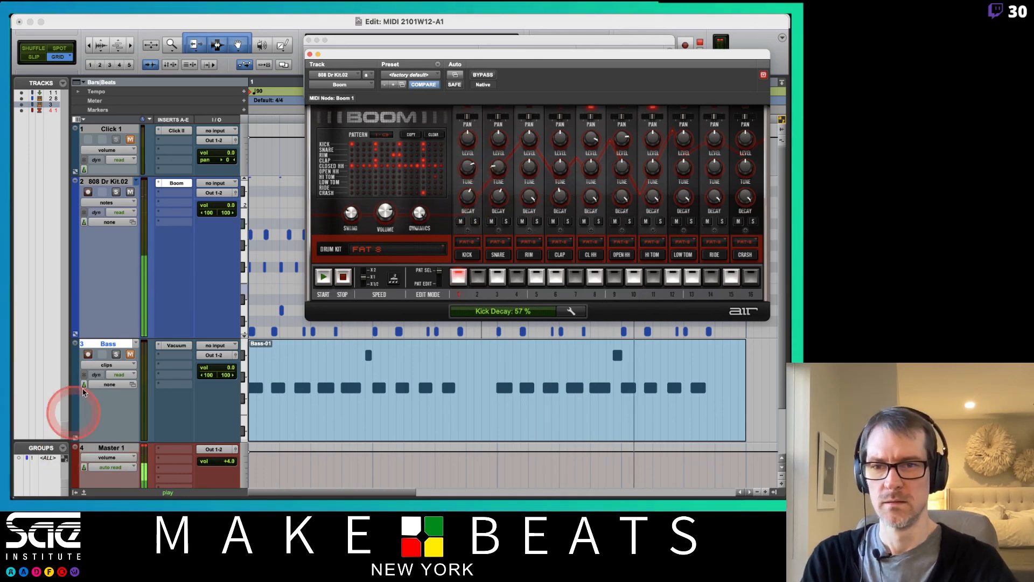
click(130, 355)
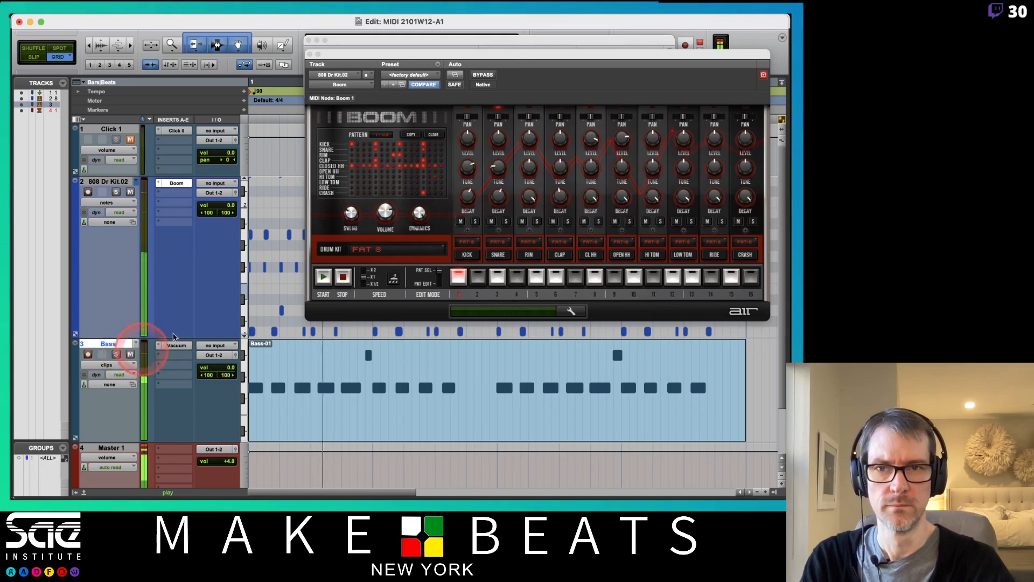
drag(570, 62, 537, 70)
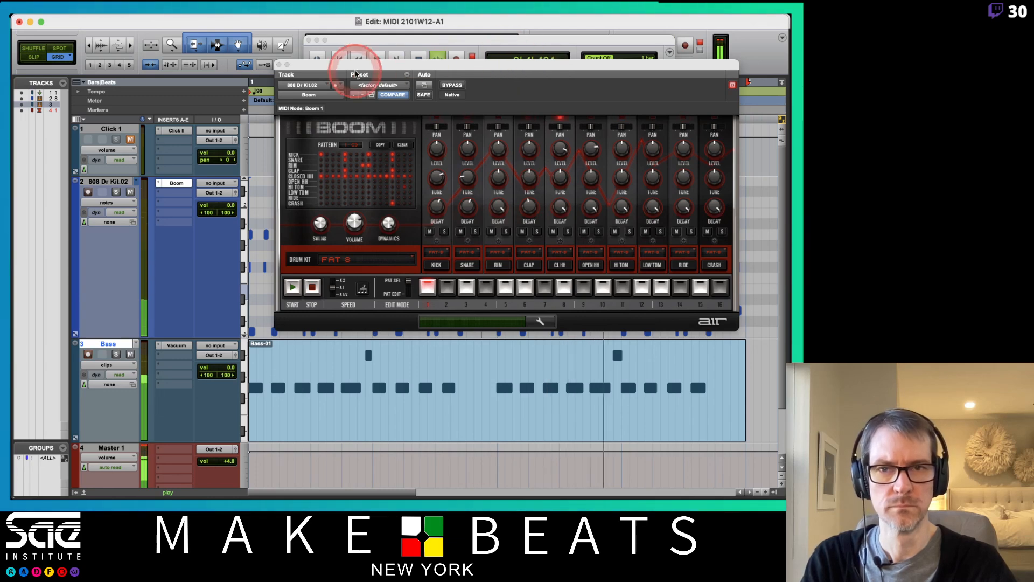
click(279, 66)
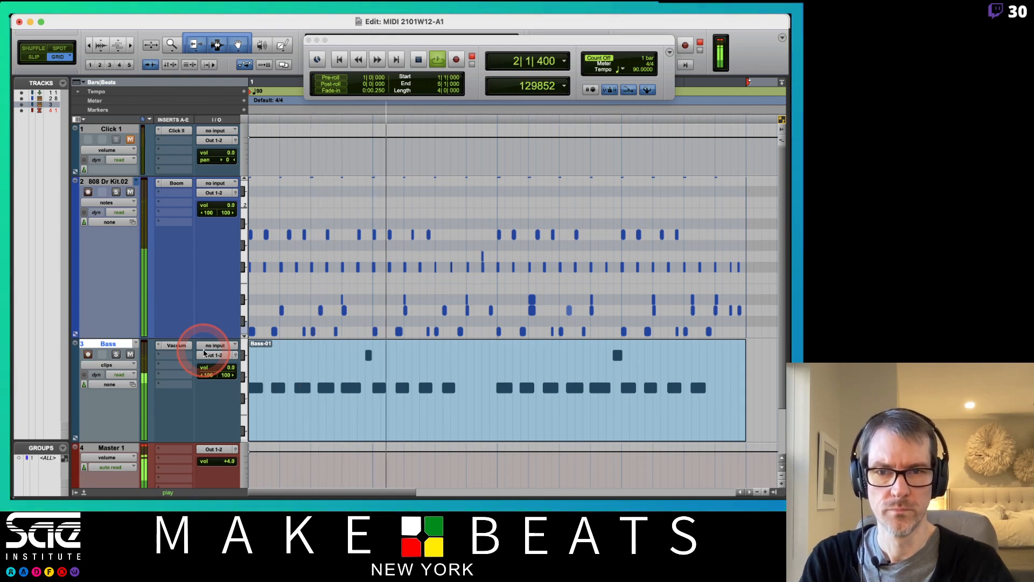
Step: Show the Bass track as MIDI notes, zoomed taller and scrolled into view
click(130, 365)
click(132, 374)
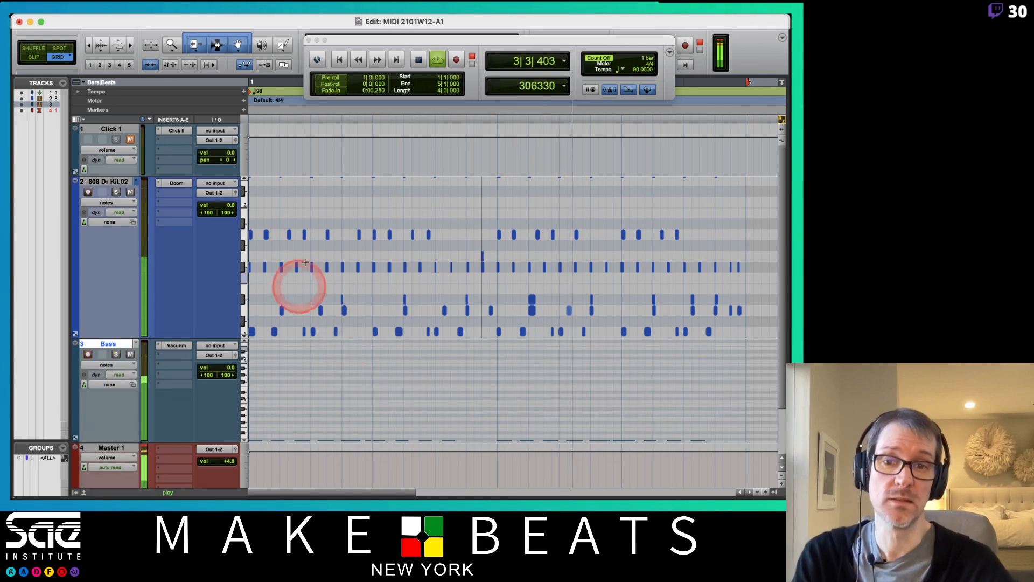
drag(244, 403, 240, 256)
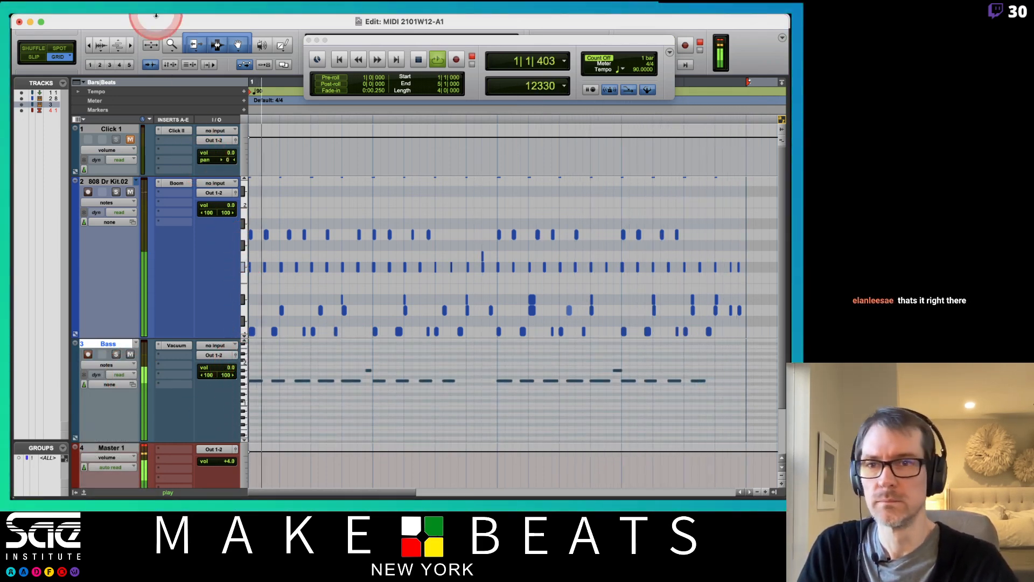
click(120, 40)
click(120, 40)
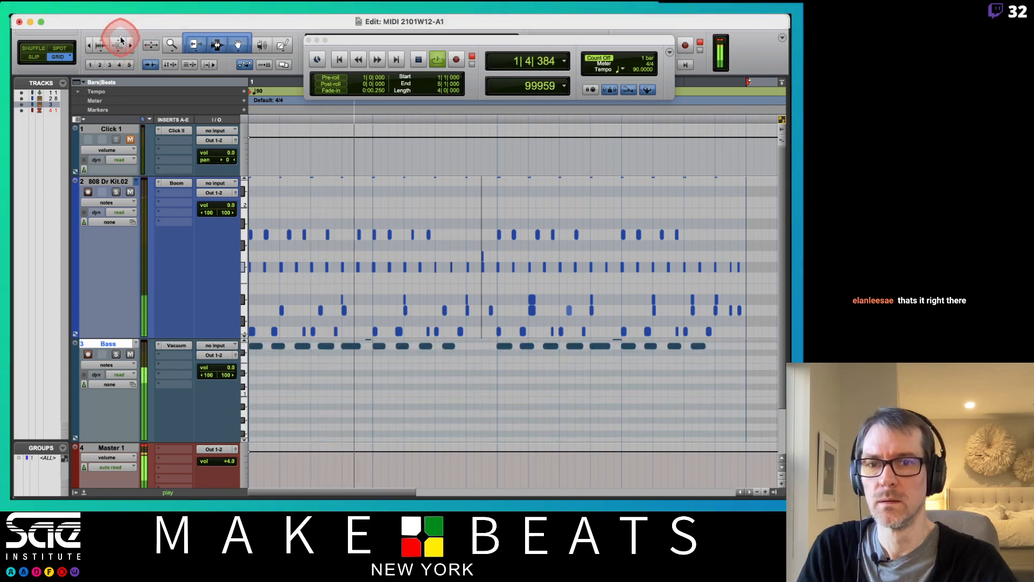
drag(244, 389, 245, 431)
Step: Shift the 808 Dr Kit's visible note rows and stop playback
click(244, 308)
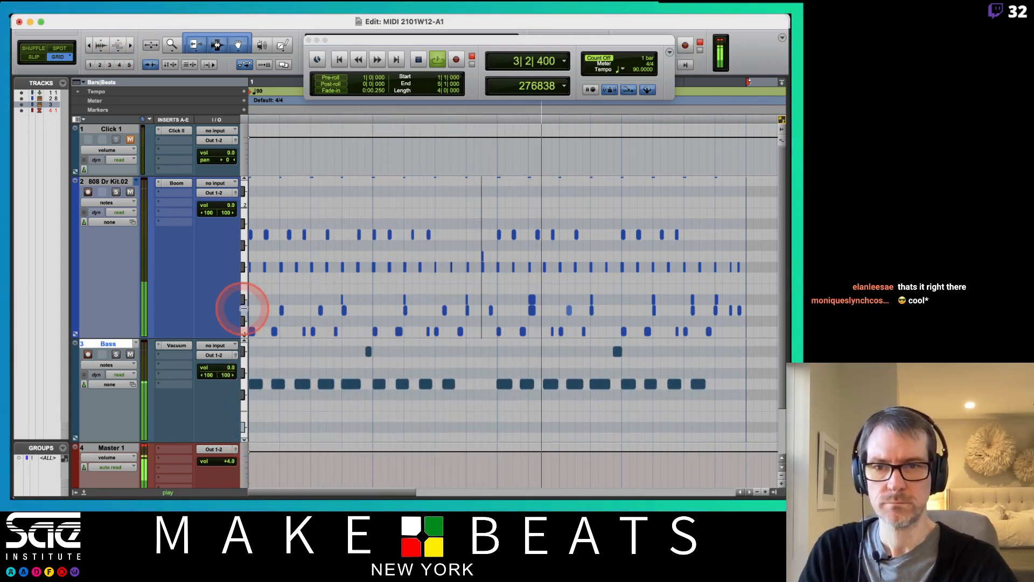
drag(243, 309, 242, 278)
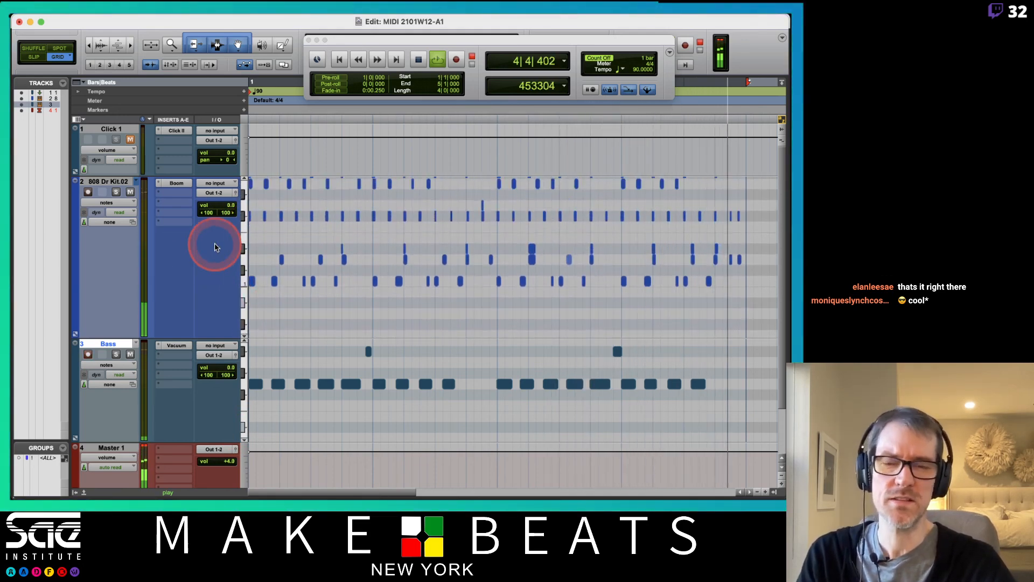
key(space)
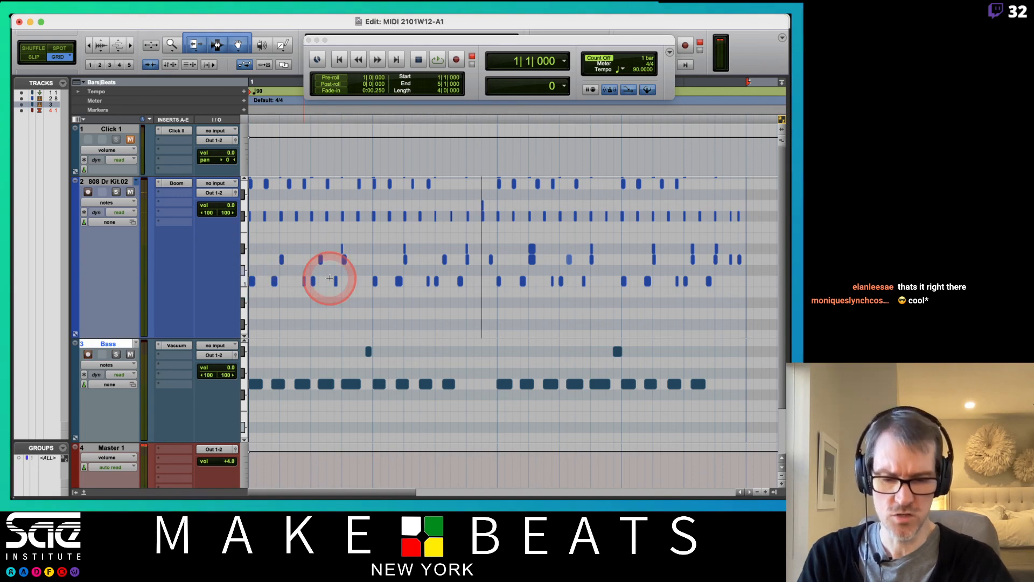
Step: Zoom in and nudge the fourth Bass note slightly earlier, then audition the result
key(t)
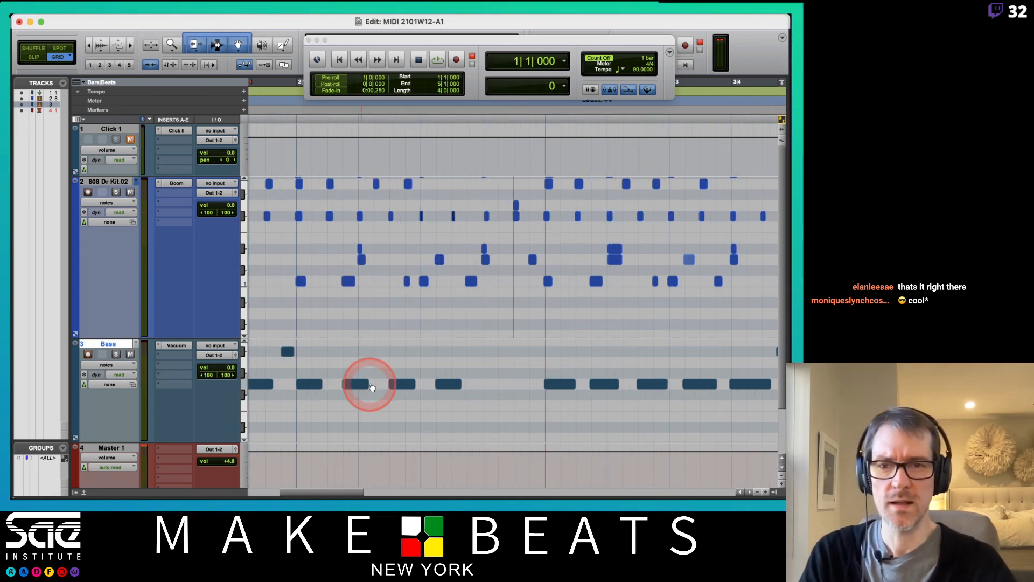
scroll(370, 384, left, 5)
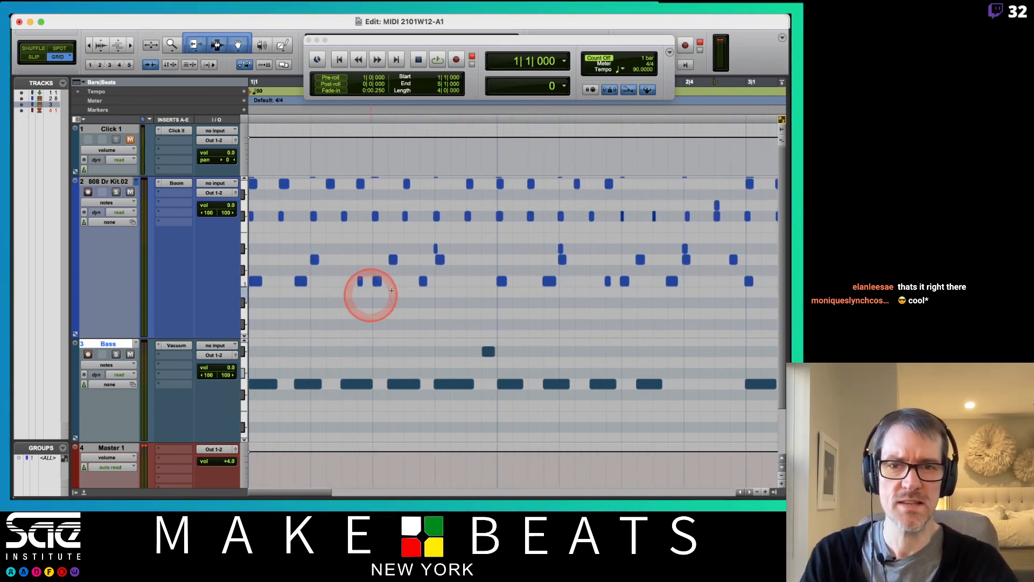
click(368, 383)
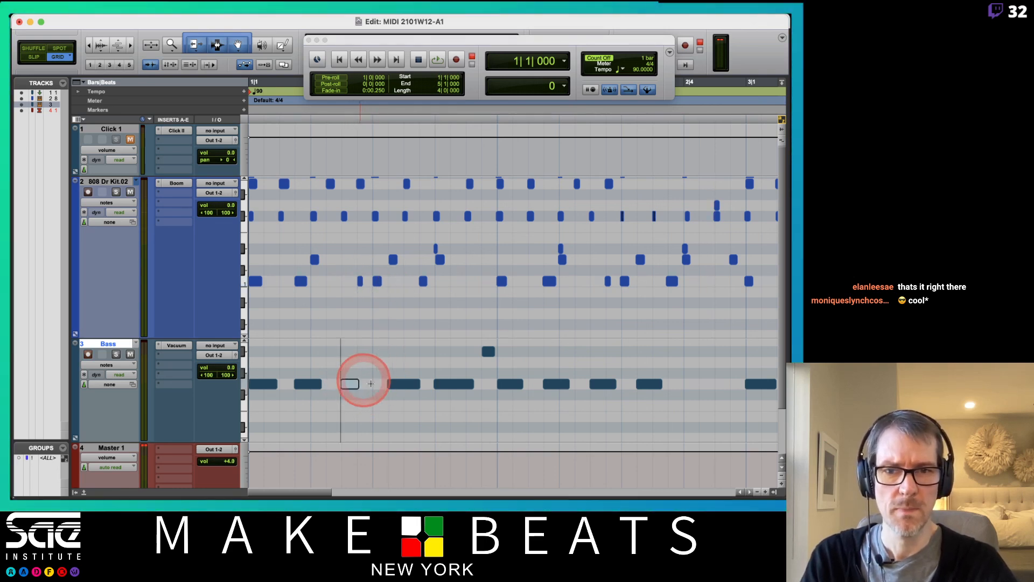
drag(398, 384, 442, 390)
key(space)
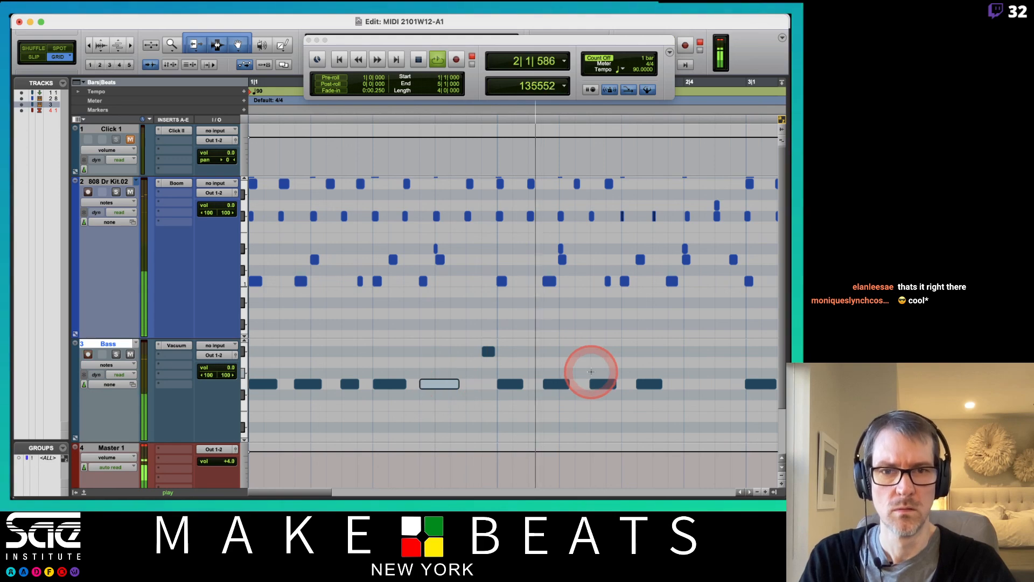
key(space)
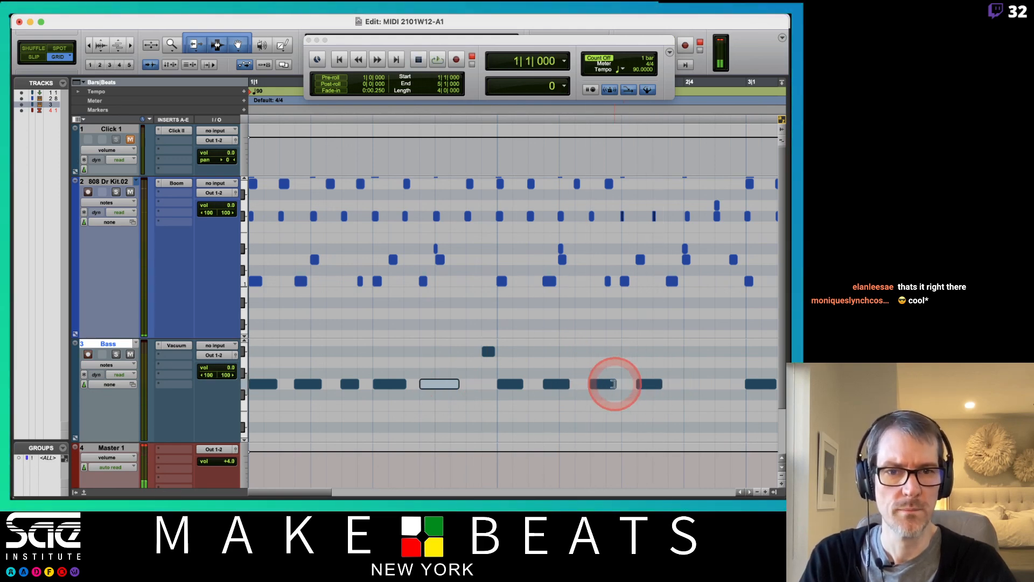
Step: Move a later Bass note earlier and shorten another so the next sits earlier
click(614, 382)
drag(649, 384, 630, 383)
scroll(648, 367, right, 10)
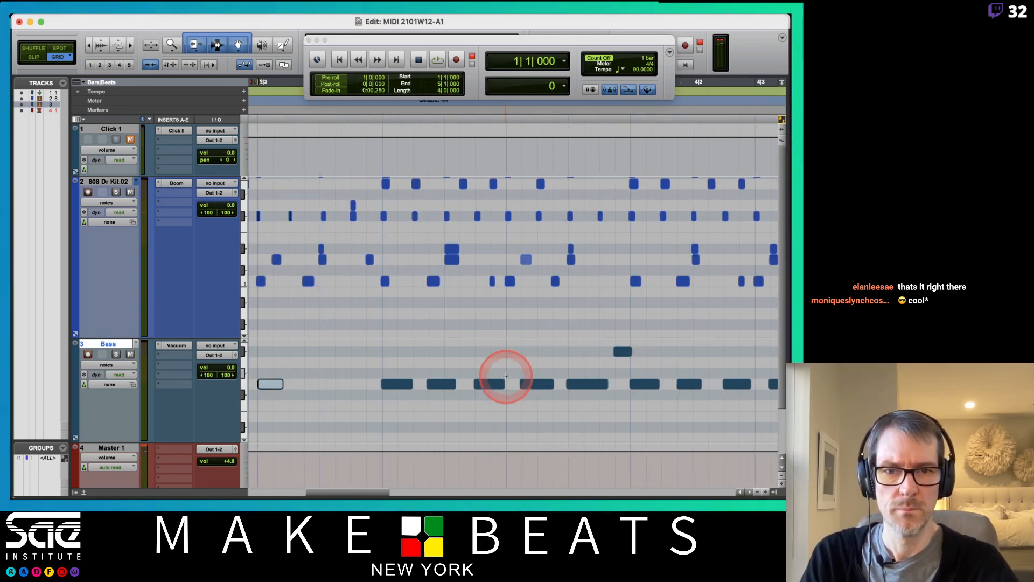
drag(501, 384, 566, 389)
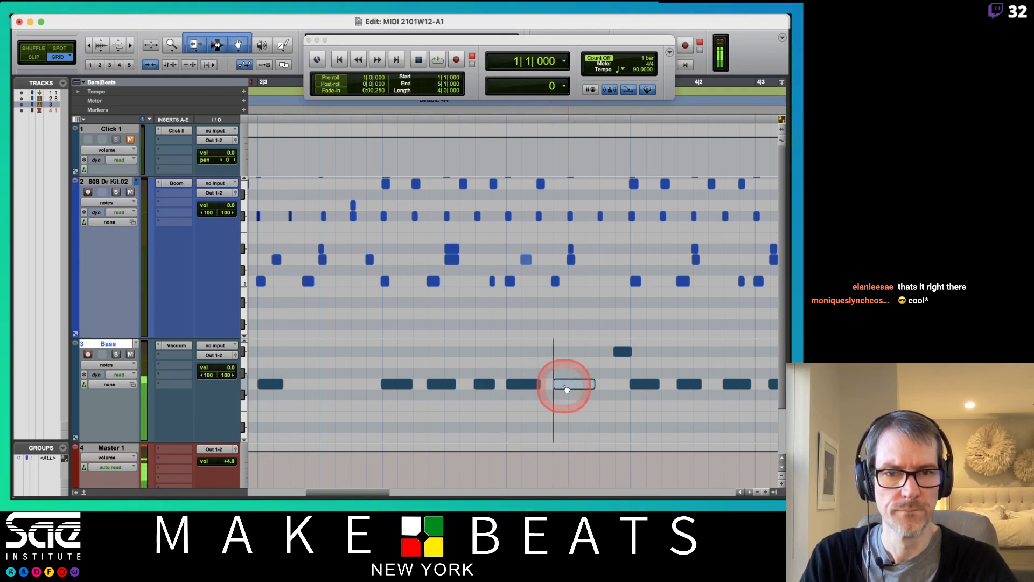
scroll(566, 388, right, 10)
scroll(566, 389, left, 6)
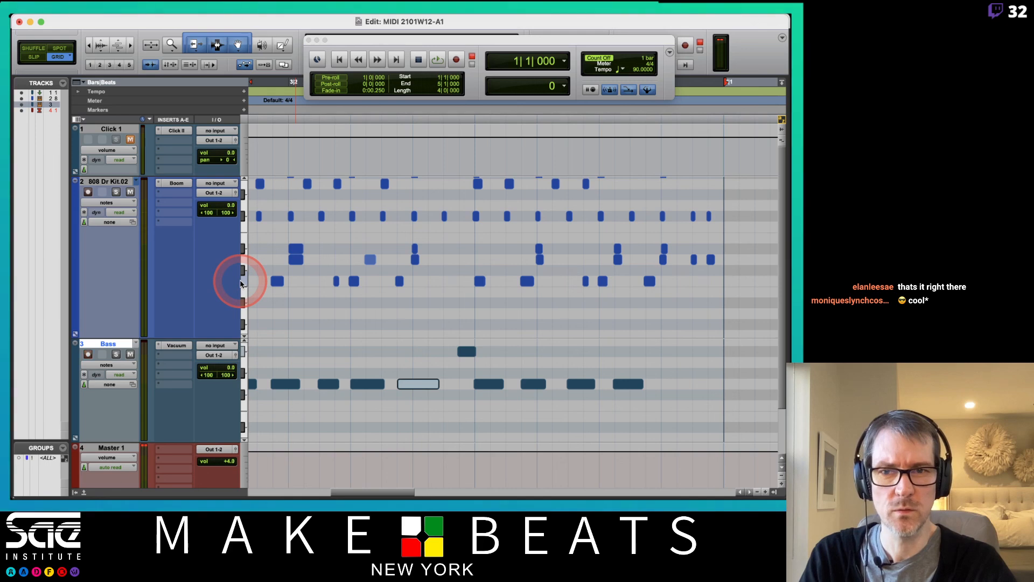
Step: Shorten all same-pitch Bass notes, undo that, and shorten just one note instead
click(243, 382)
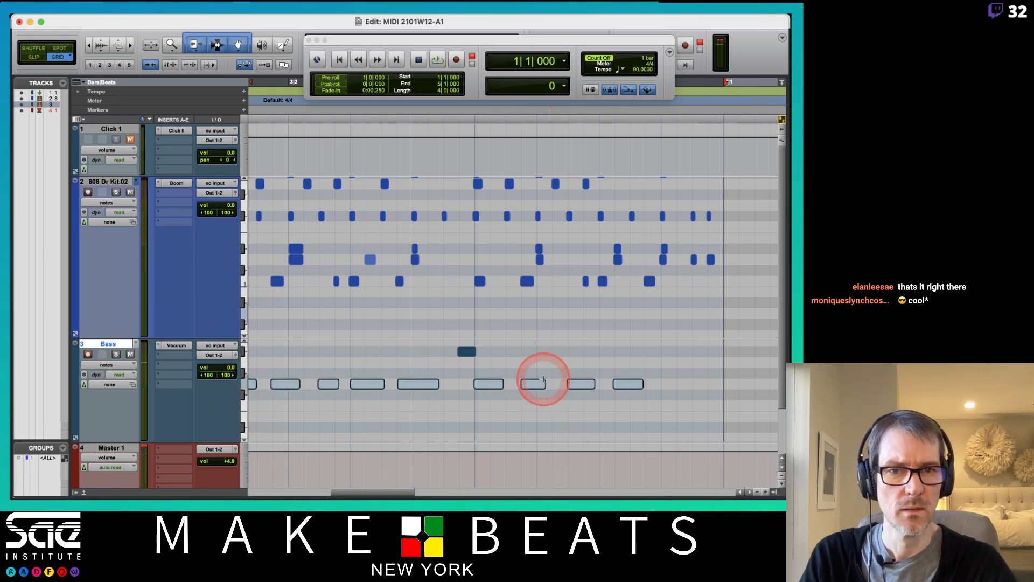
mouse_move(595, 383)
mouse_down()
mouse_move(577, 383)
mouse_move(615, 390)
mouse_up()
key(super+z)
click(600, 370)
Step: Clear the Bass note selection and shift the drum track's visible note rows
click(595, 329)
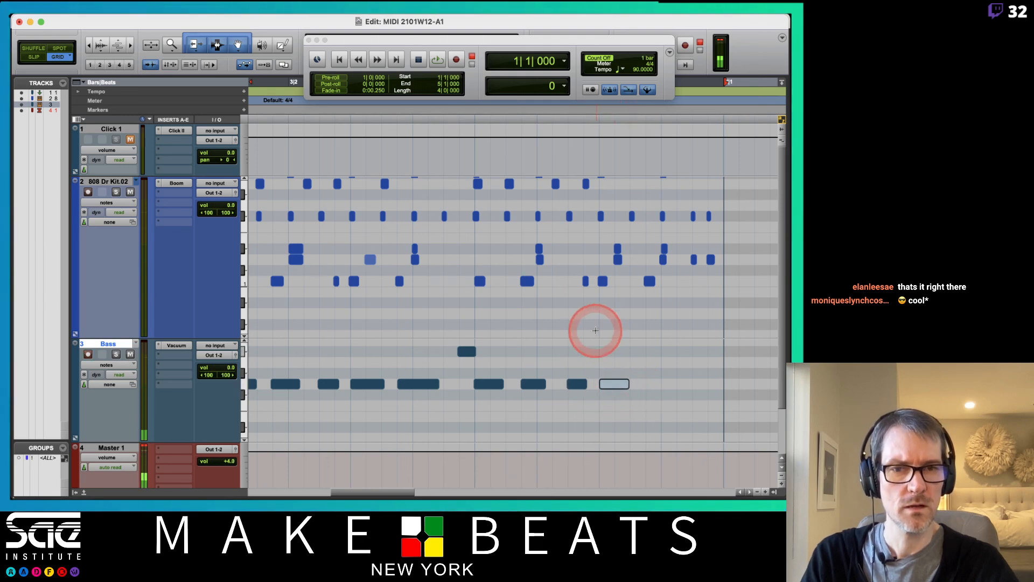
click(700, 331)
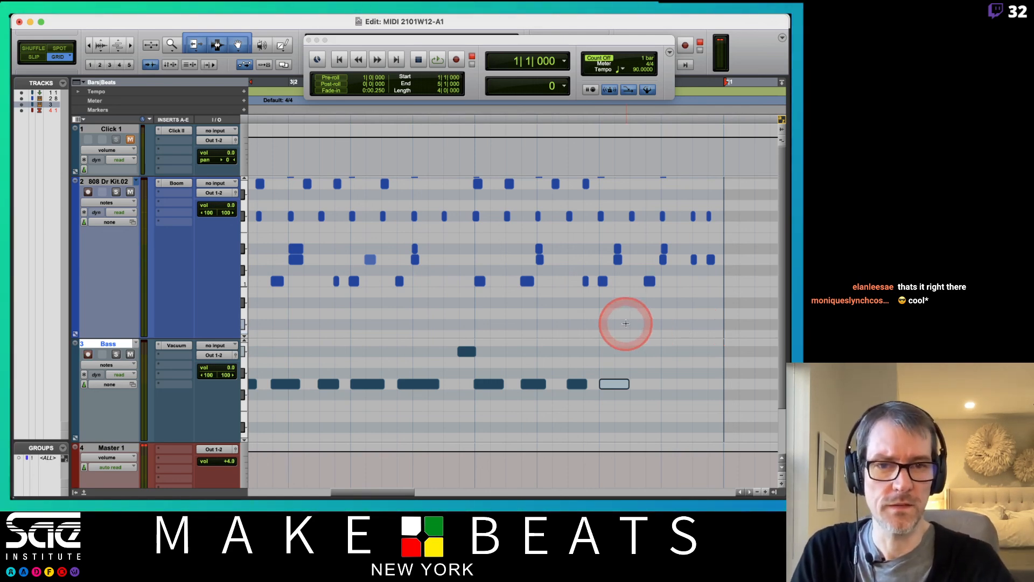
scroll(625, 324, left, 10)
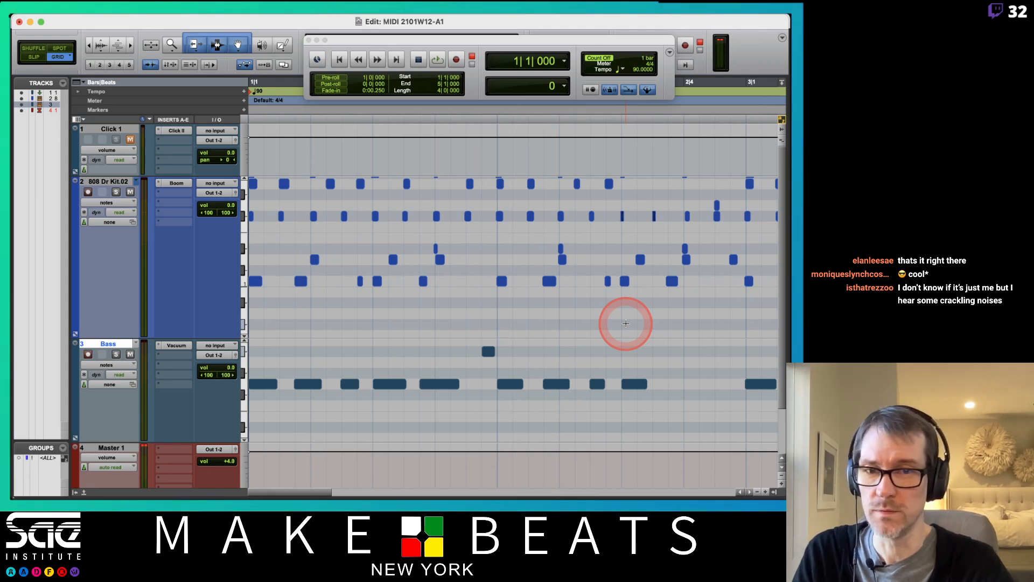
scroll(401, 233, down, 2)
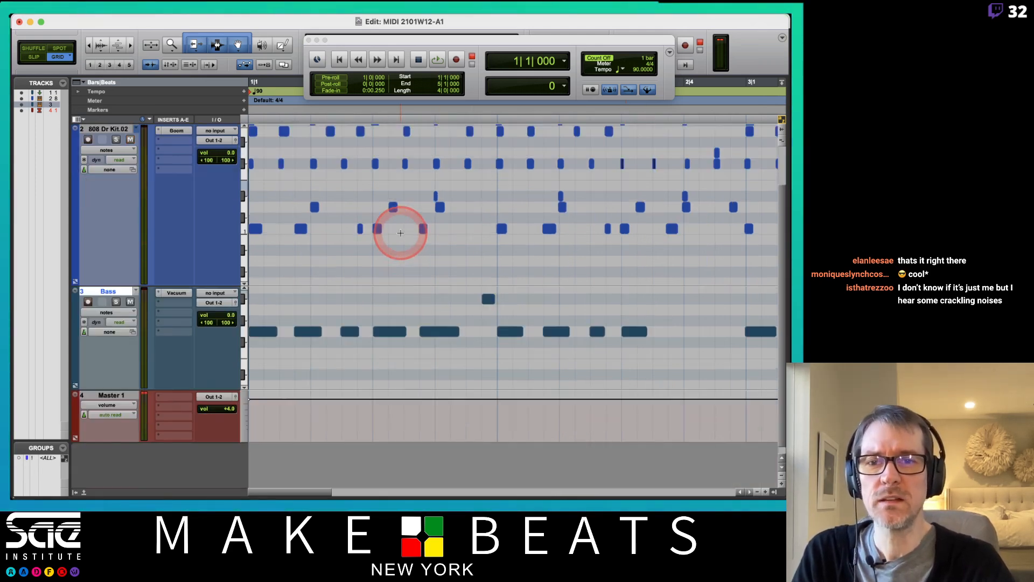
scroll(400, 233, up, 2)
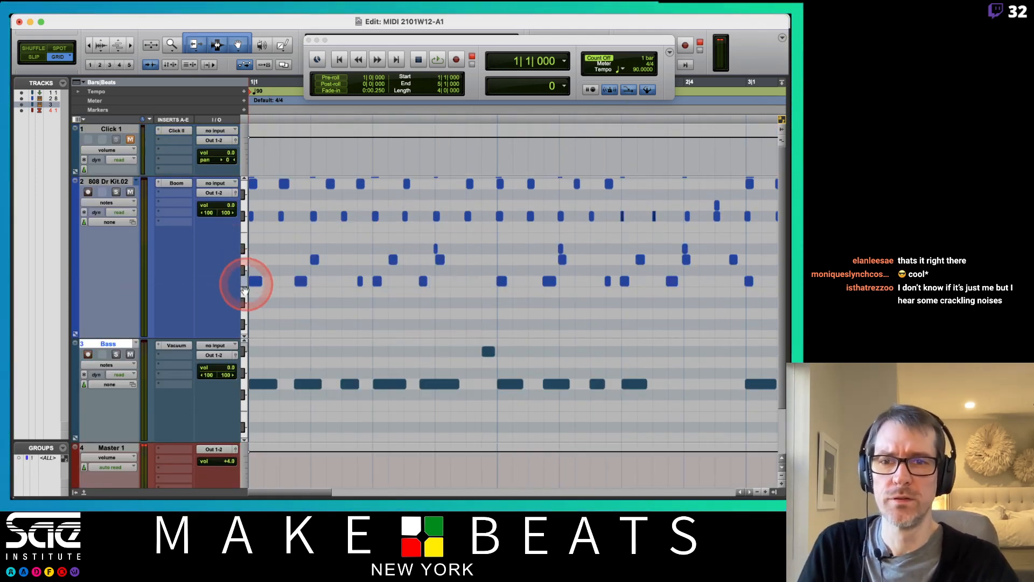
mouse_move(244, 292)
mouse_down()
mouse_move(246, 270)
mouse_move(246, 279)
mouse_up()
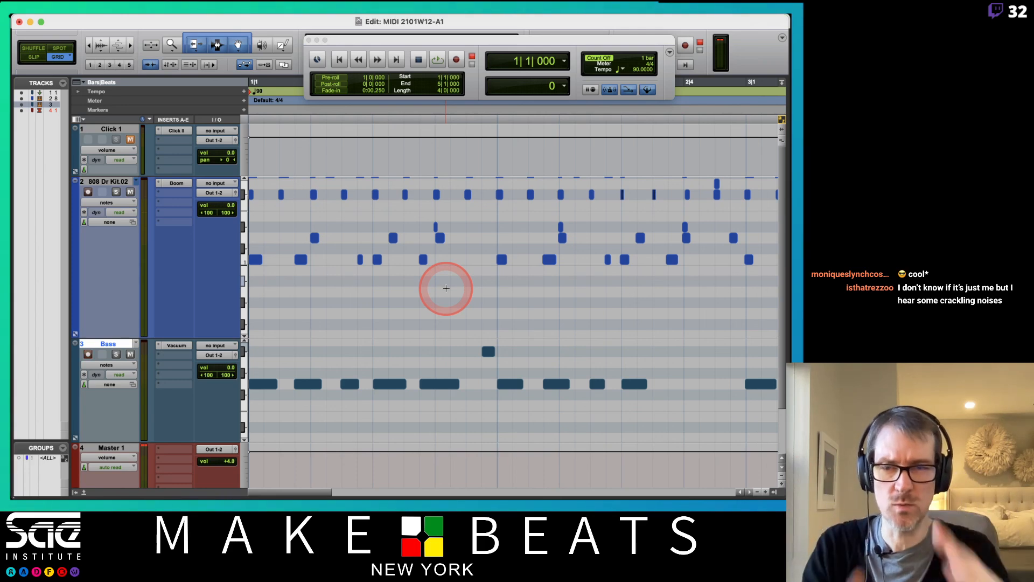
Step: Play the drums and bassline through once, then switch to OBS Studio
key(space)
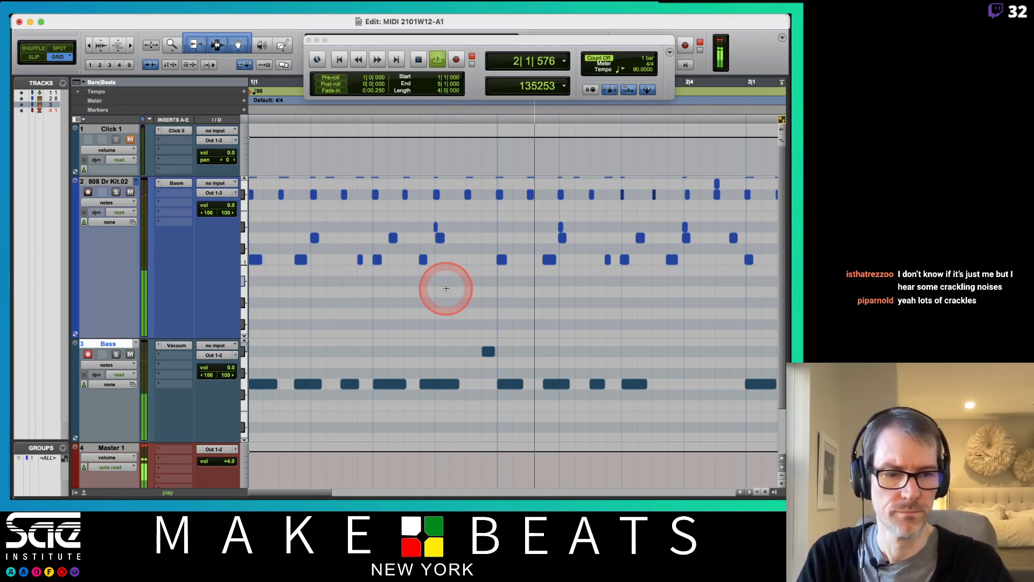
key(space)
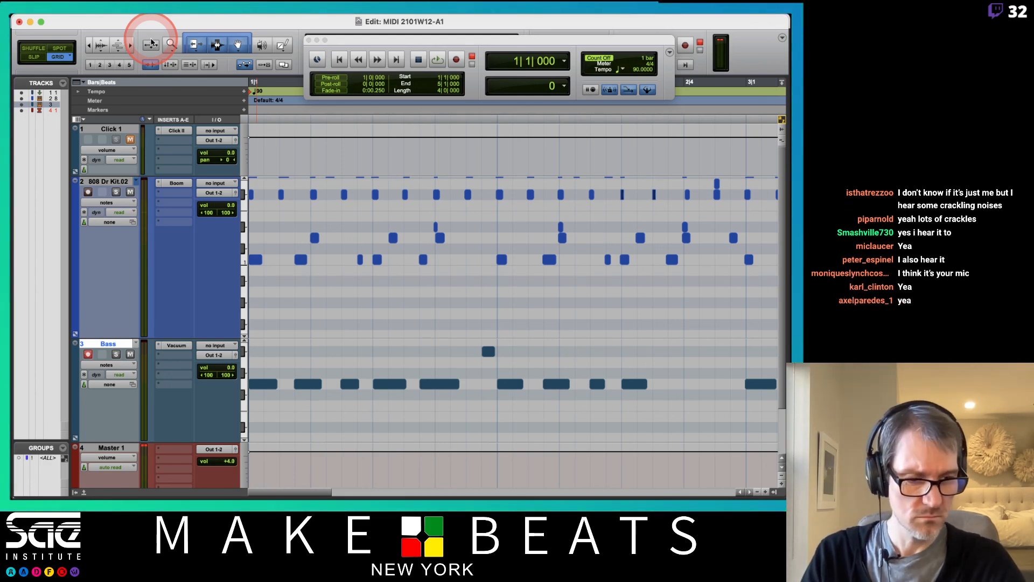
key(super+Tab)
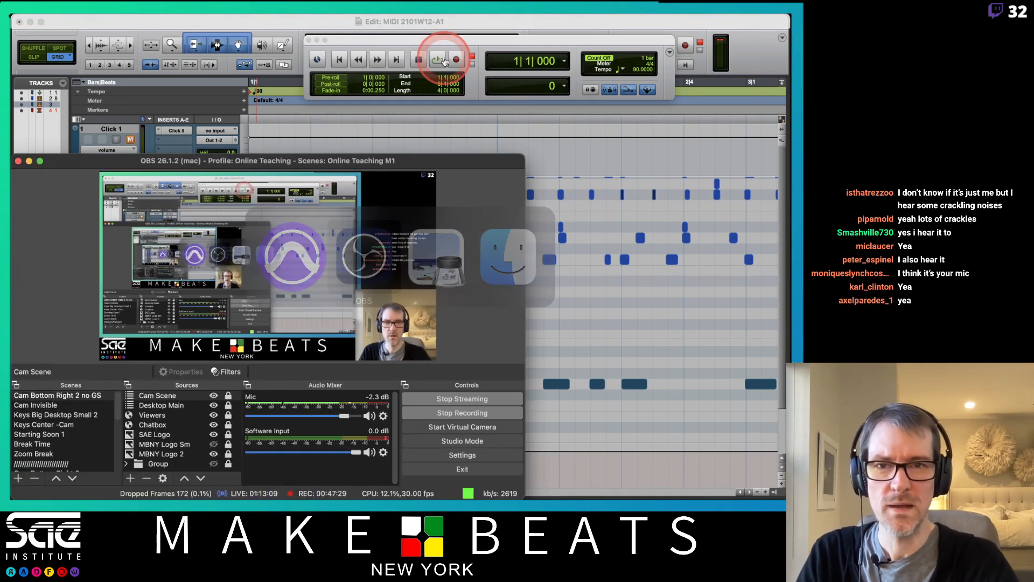
click(369, 416)
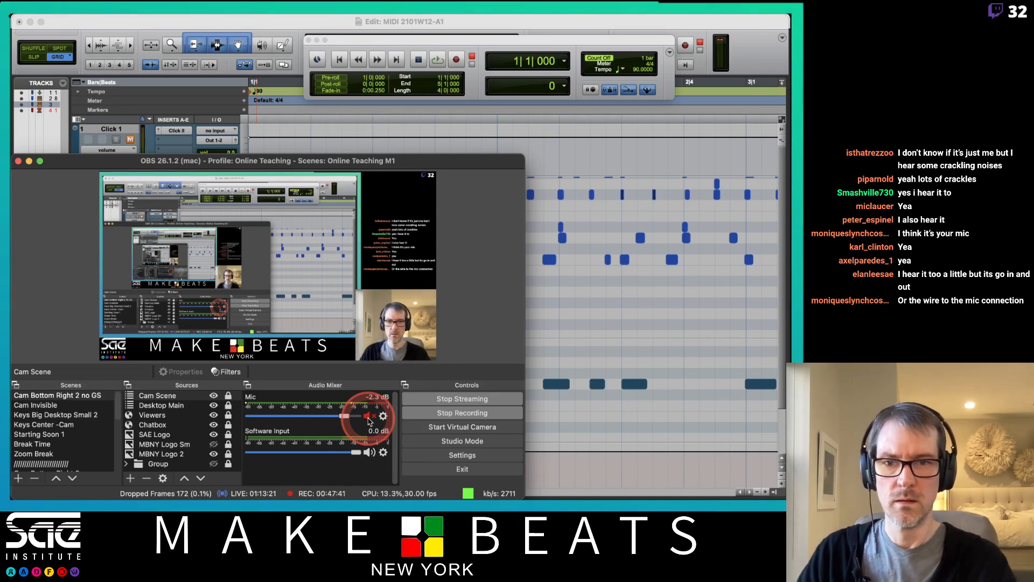
click(368, 420)
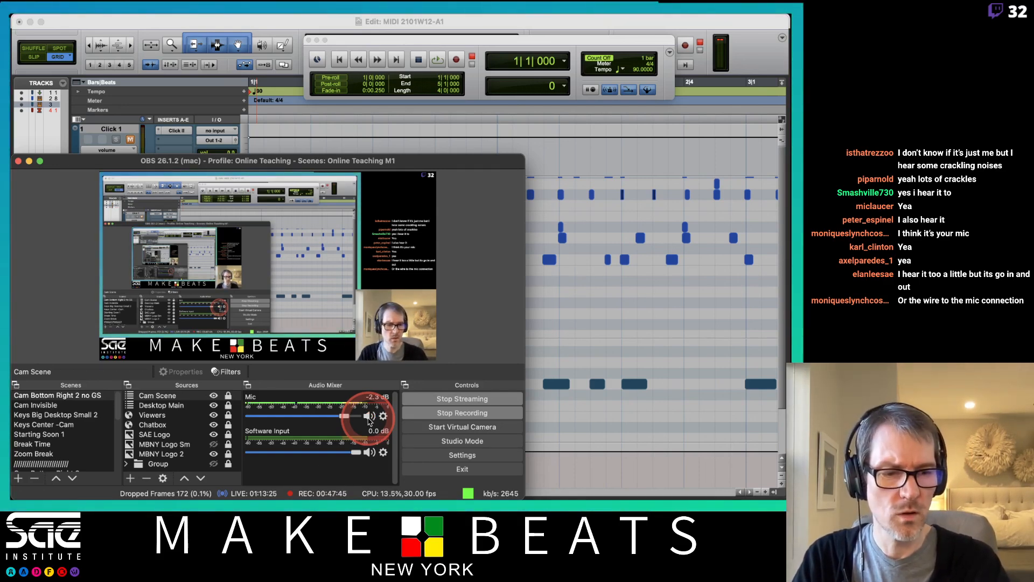
click(368, 419)
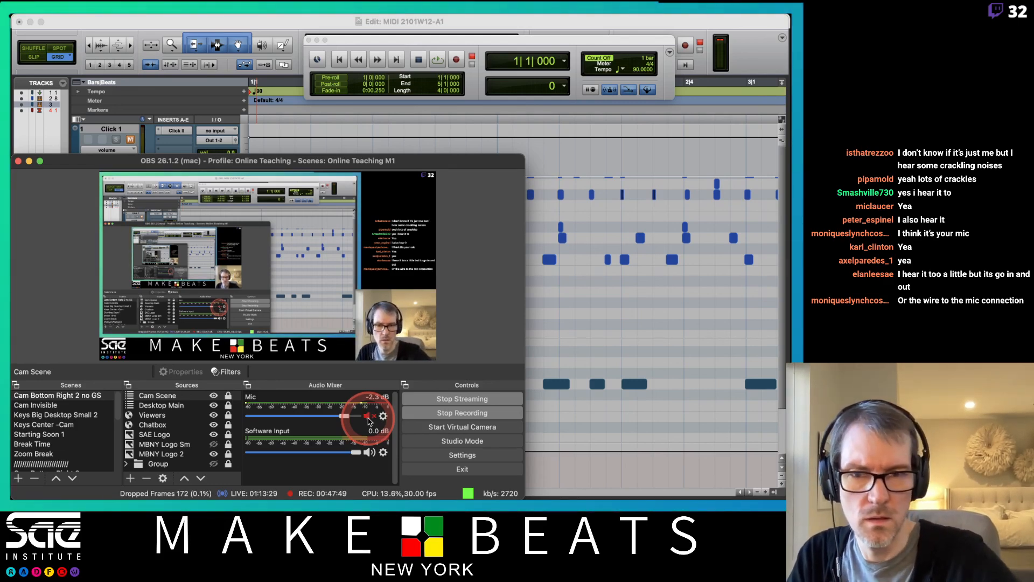
click(369, 419)
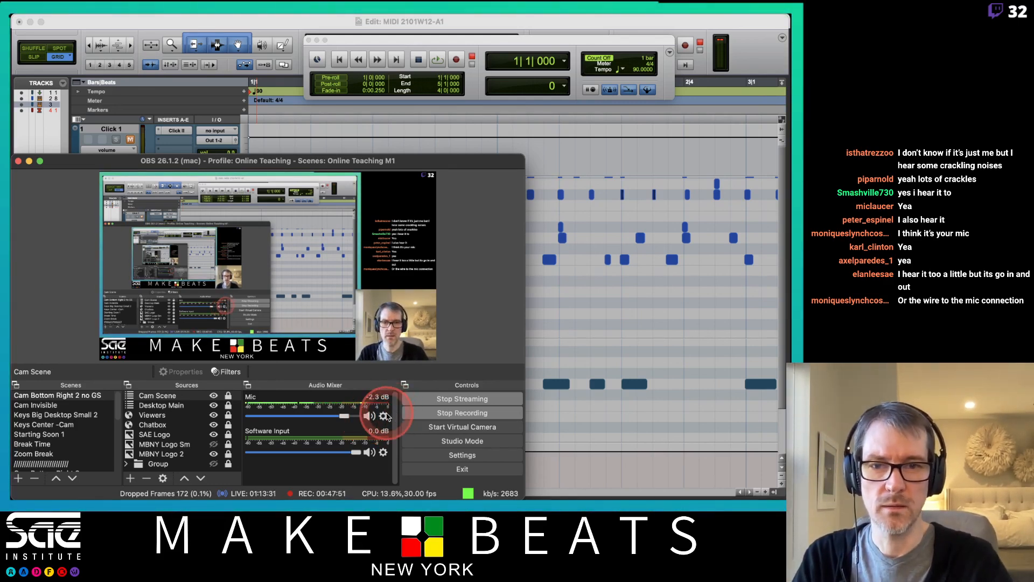